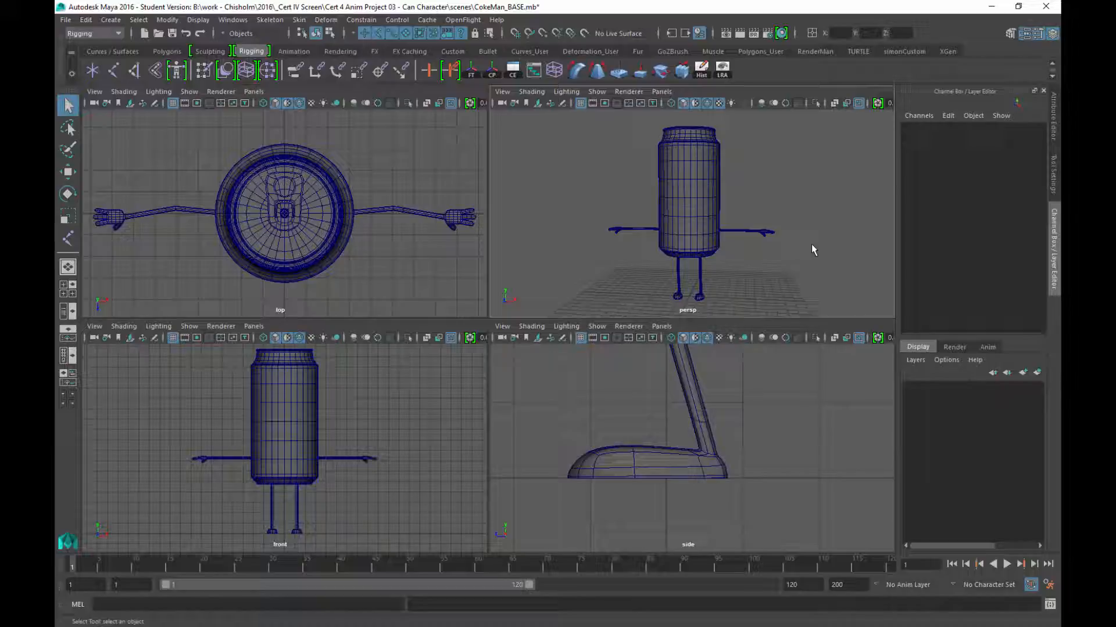
Step: Show the side view full size, framed on the can character's legs, and turn on X-ray shading for the mesh
{"action": "left_click_drag", "start_coordinate": [752, 231], "coordinate": [742, 203], "text": "alt"}
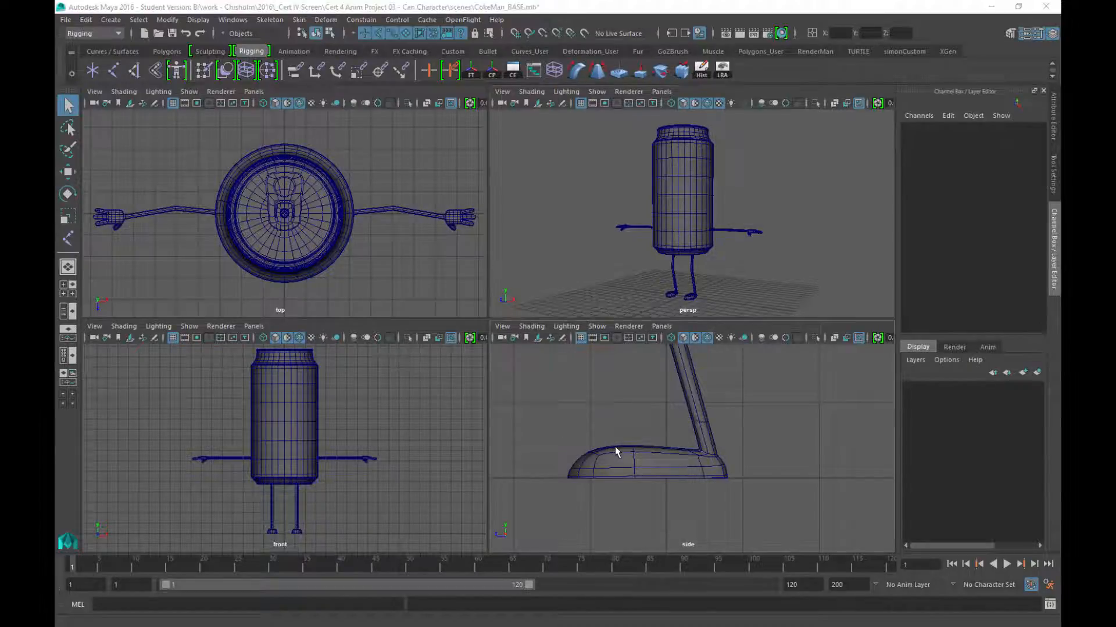
{"action": "key", "text": "space"}
{"action": "right_click_drag", "start_coordinate": [655, 364], "coordinate": [478, 222], "text": "alt"}
{"action": "middle_click_drag", "start_coordinate": [606, 232], "coordinate": [619, 318], "text": "alt"}
{"action": "right_click_drag", "start_coordinate": [618, 318], "coordinate": [708, 526], "text": "alt"}
{"action": "middle_click_drag", "start_coordinate": [671, 393], "coordinate": [664, 353], "text": "alt"}
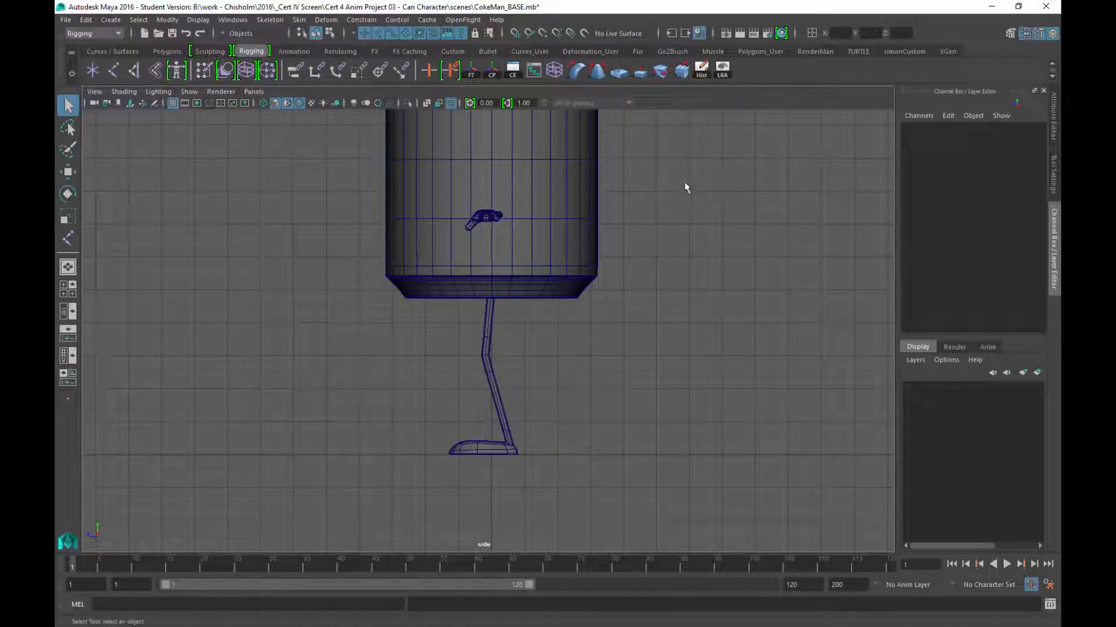
{"action": "middle_click_drag", "start_coordinate": [685, 184], "coordinate": [675, 369], "text": "alt"}
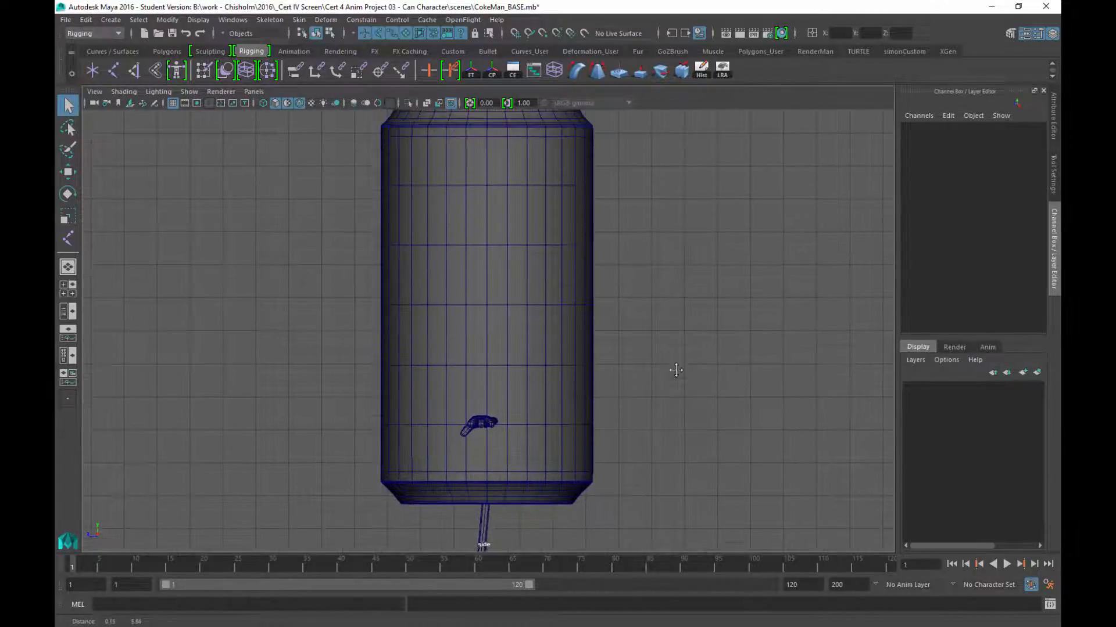
{"action": "middle_click_drag", "start_coordinate": [635, 469], "coordinate": [647, 269], "text": "alt"}
{"action": "right_click_drag", "start_coordinate": [647, 269], "coordinate": [716, 464], "text": "alt"}
{"action": "middle_click_drag", "start_coordinate": [676, 355], "coordinate": [660, 278], "text": "alt"}
{"action": "right_click_drag", "start_coordinate": [660, 278], "coordinate": [712, 356], "text": "alt"}
{"action": "middle_click_drag", "start_coordinate": [700, 326], "coordinate": [671, 345], "text": "alt"}
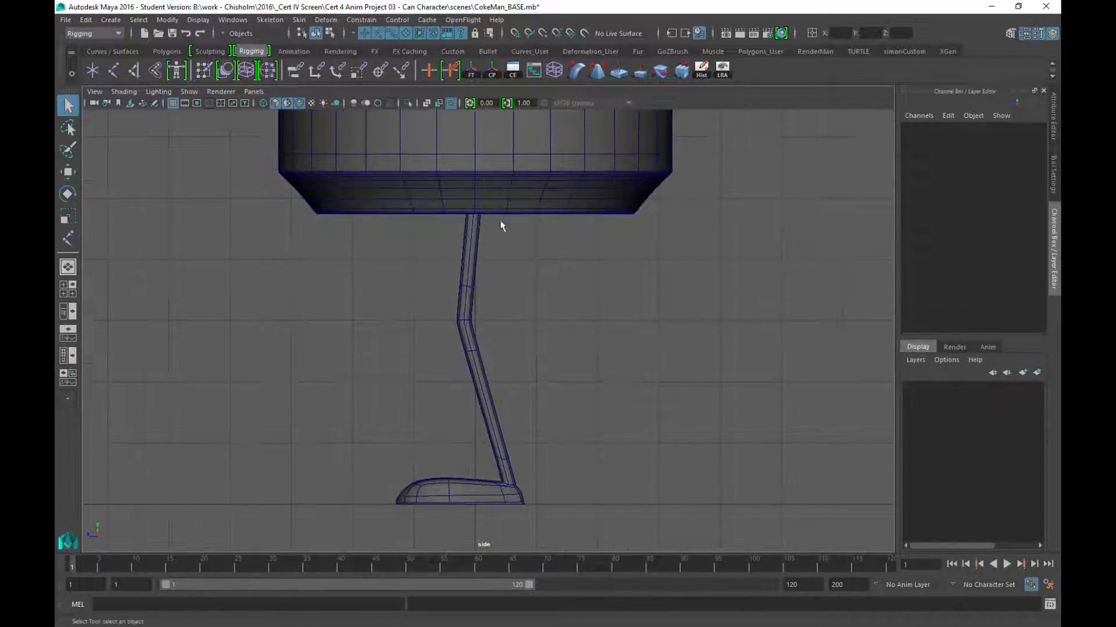
{"action": "left_click", "coordinate": [427, 103]}
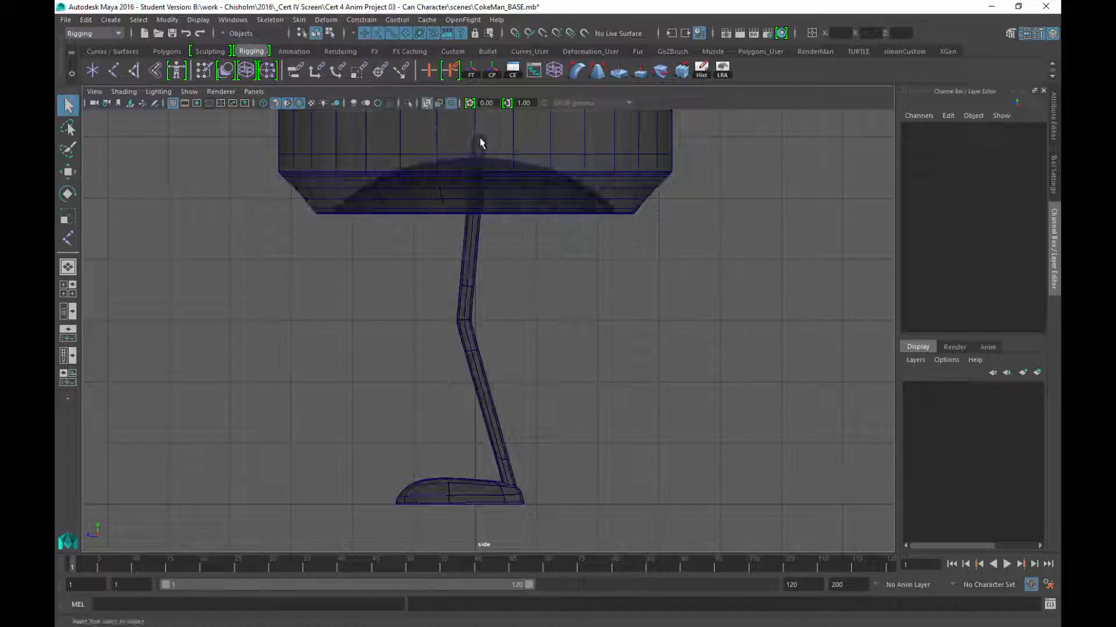
{"action": "middle_click_drag", "start_coordinate": [575, 375], "coordinate": [599, 374], "text": "alt"}
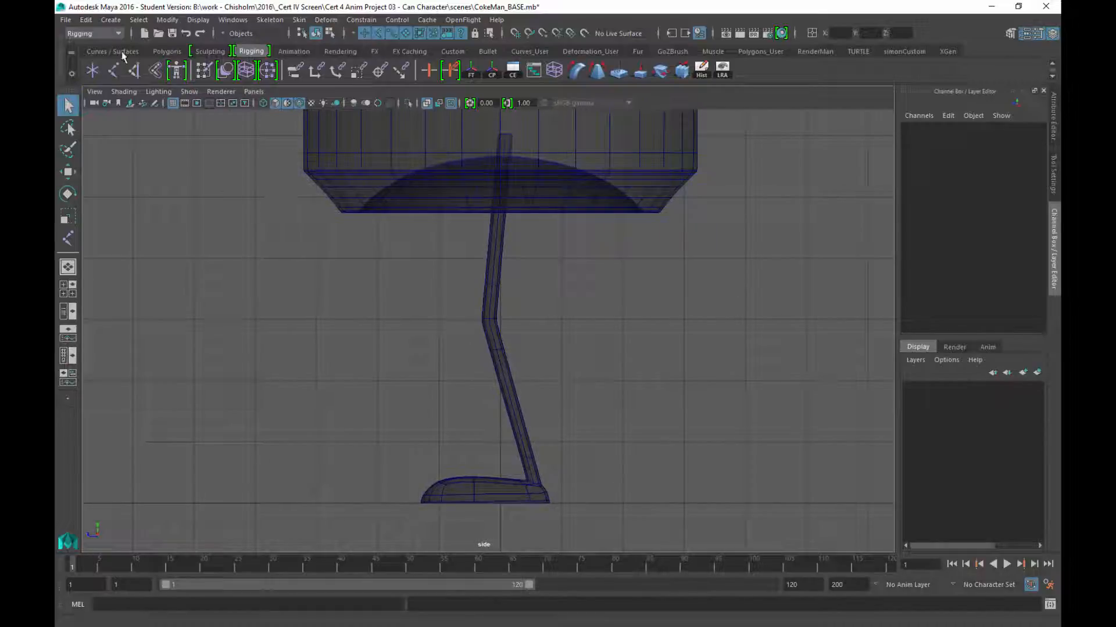
Step: Choose the Rigging command set and look through its skinning, constraint and skeleton commands
{"action": "left_click", "coordinate": [102, 34]}
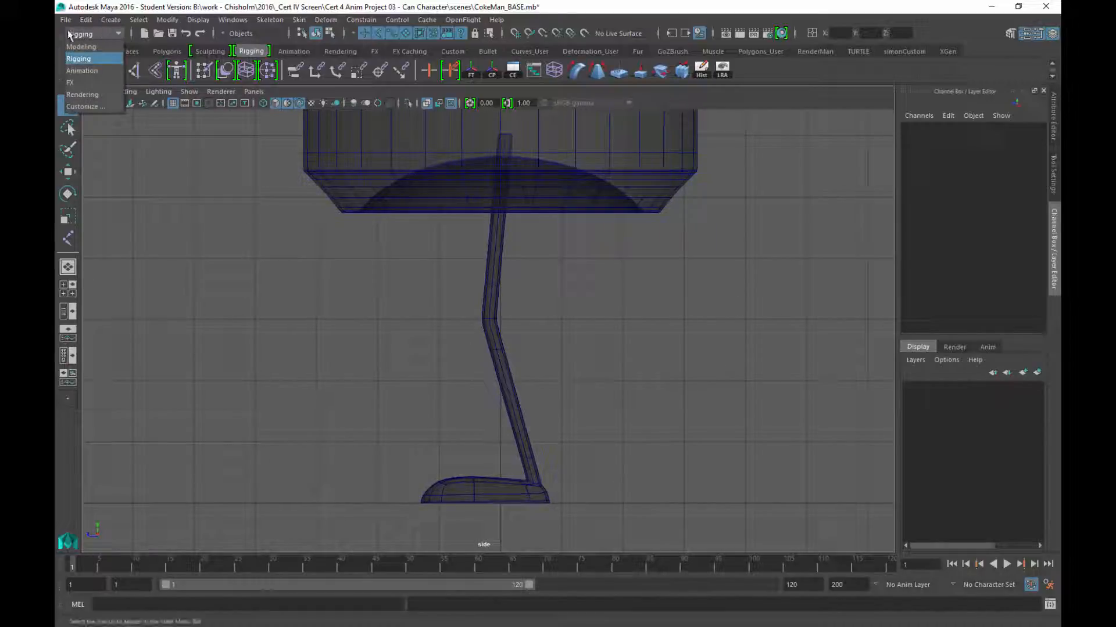
{"action": "left_click", "coordinate": [87, 60]}
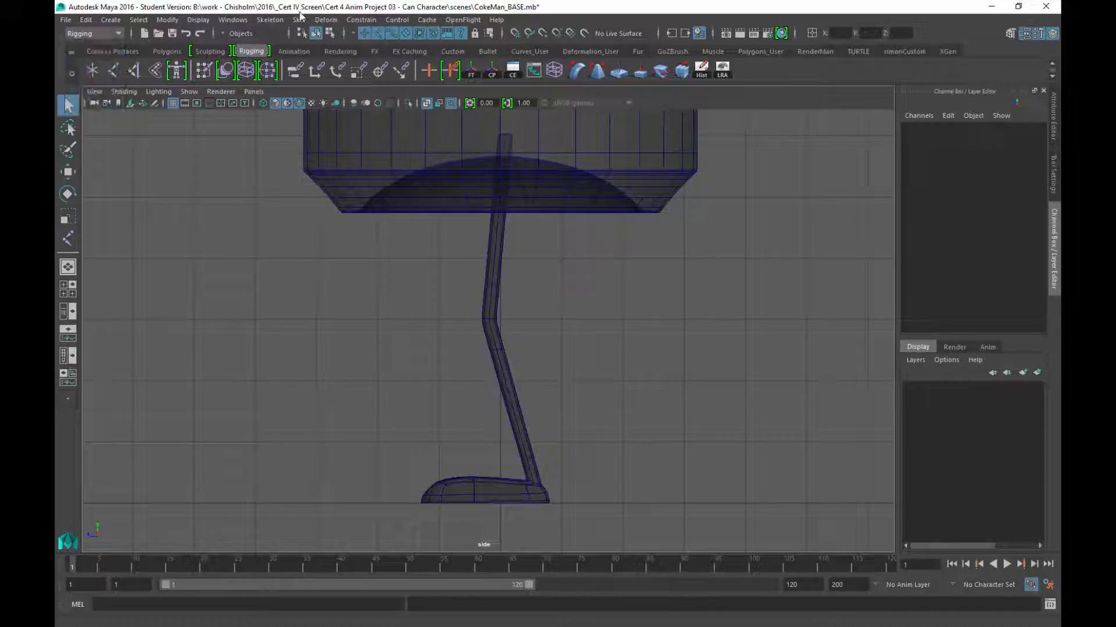
{"action": "left_click", "coordinate": [298, 20]}
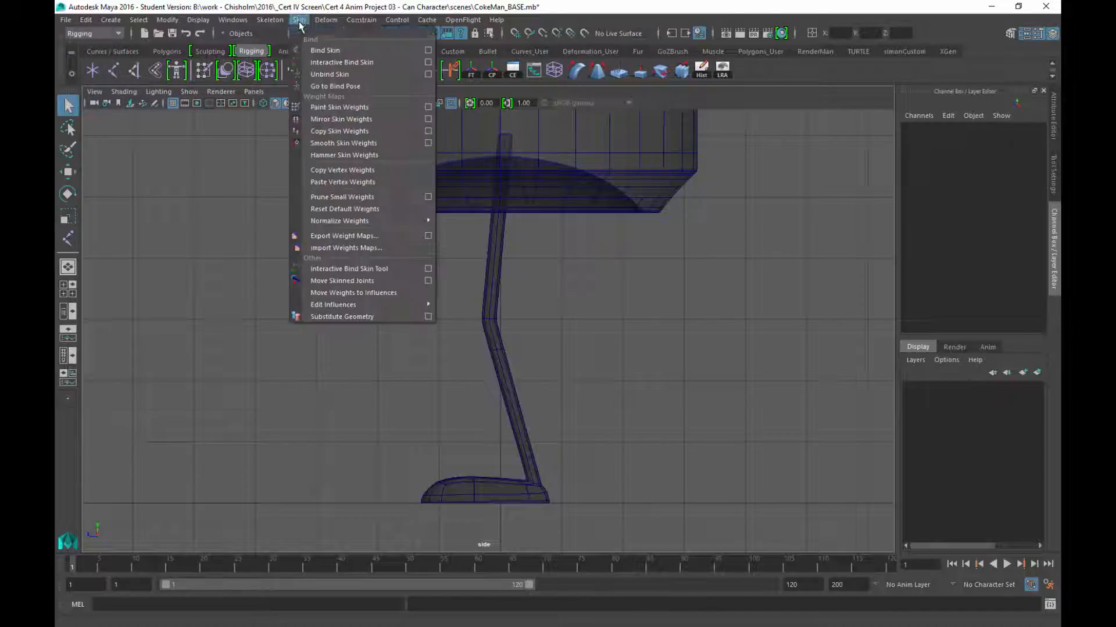
{"action": "left_click", "coordinate": [361, 19]}
{"action": "left_click", "coordinate": [270, 20]}
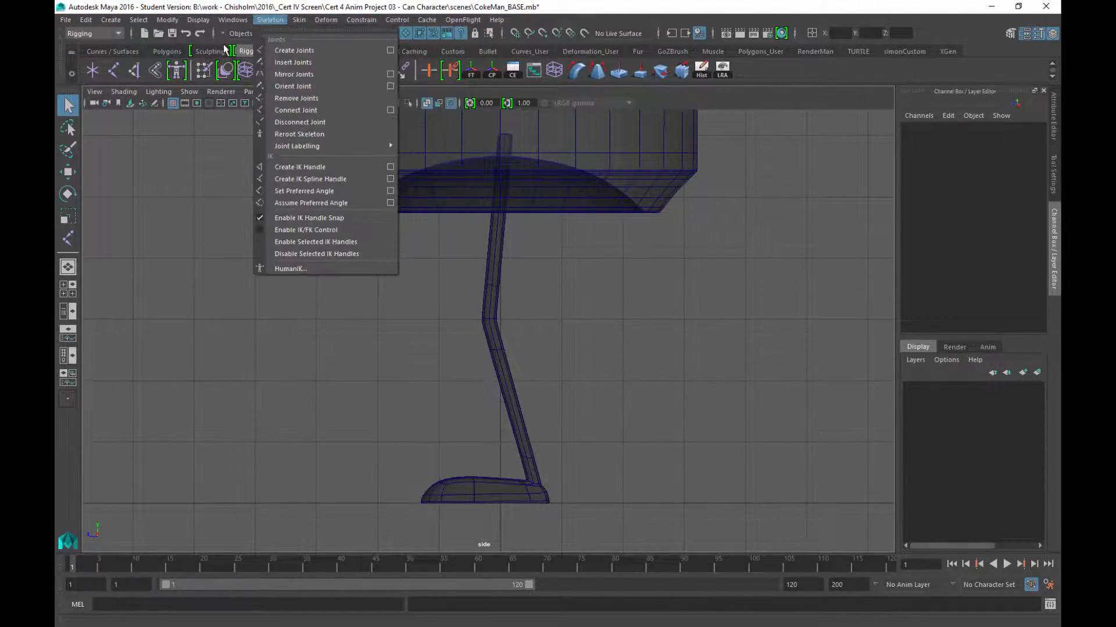
{"action": "left_click", "coordinate": [617, 8]}
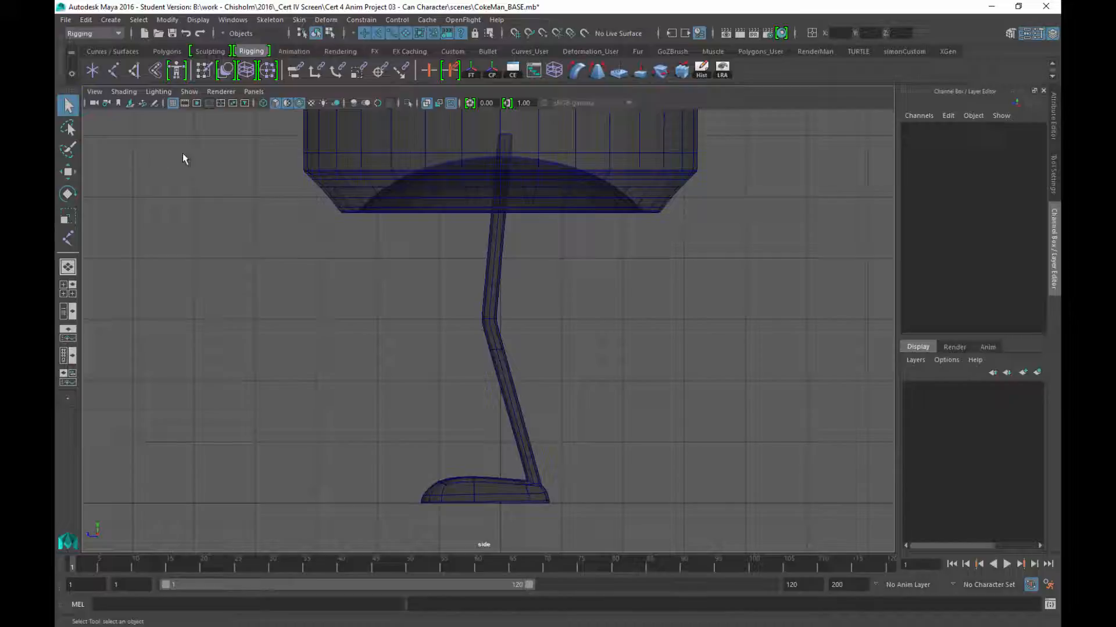
Step: Use Create Joints in the side view to place a hip joint where the leg enters the can and a knee joint at the bend
{"action": "left_click", "coordinate": [276, 22]}
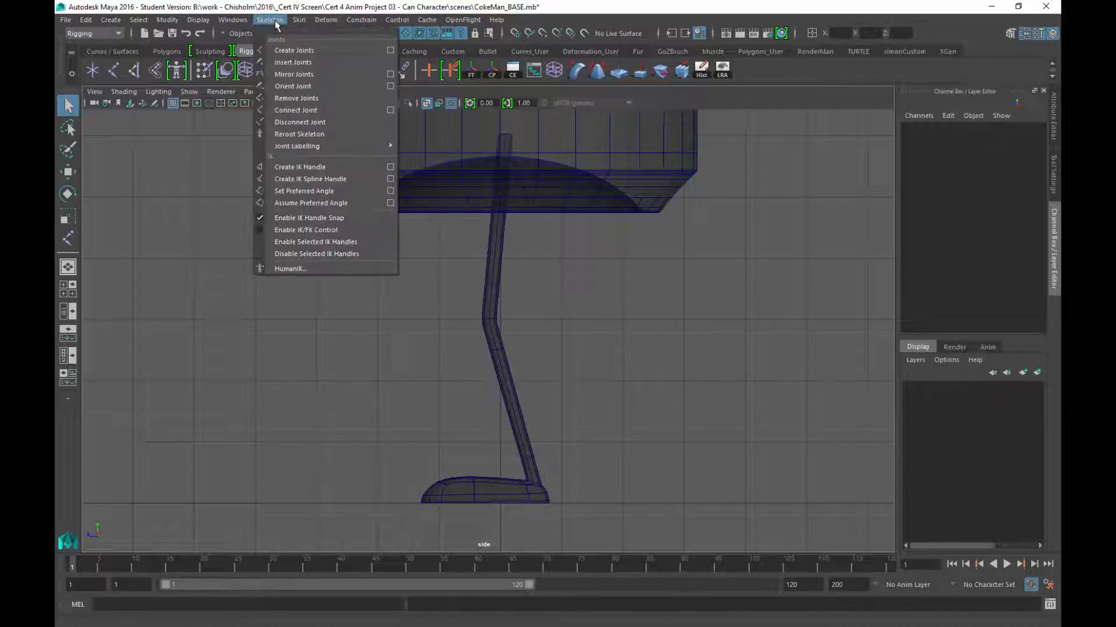
{"action": "left_click", "coordinate": [289, 50]}
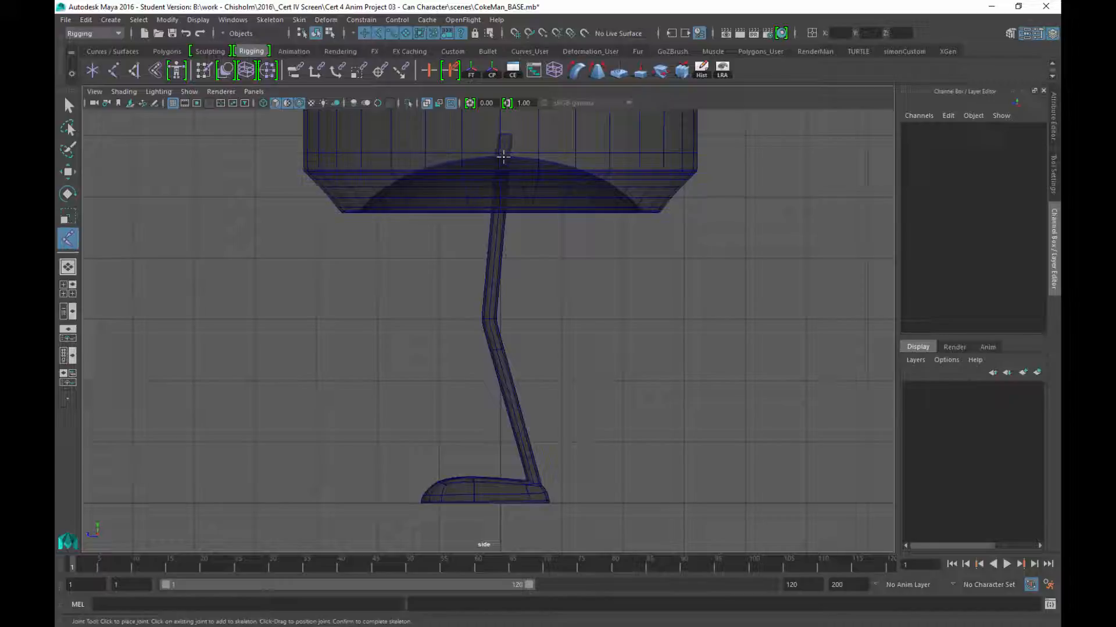
{"action": "left_click", "coordinate": [503, 157]}
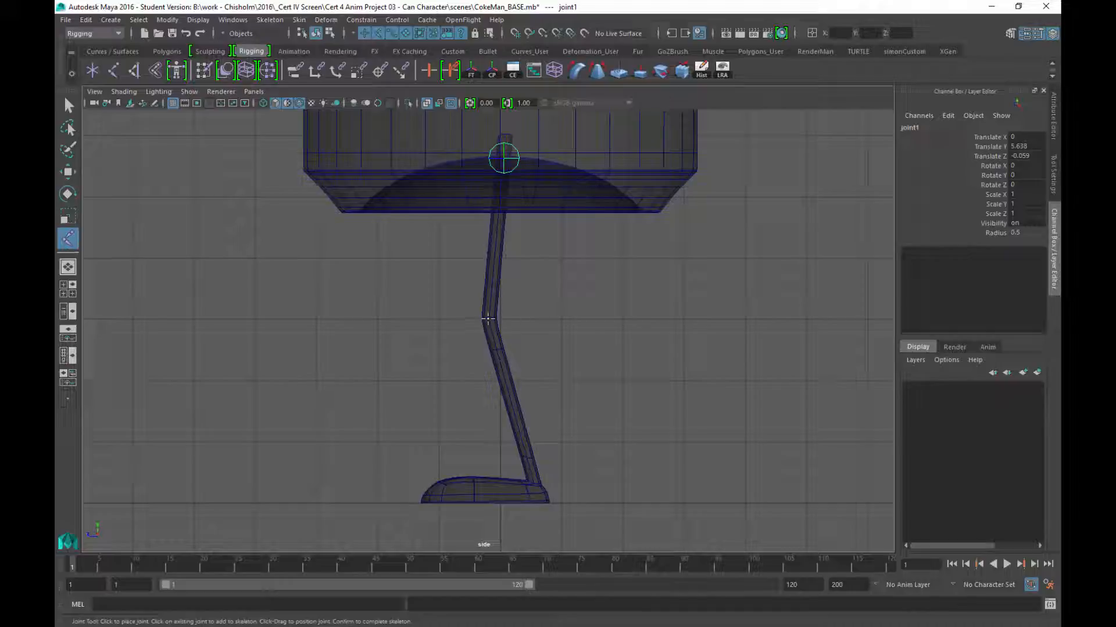
{"action": "left_click", "coordinate": [488, 318]}
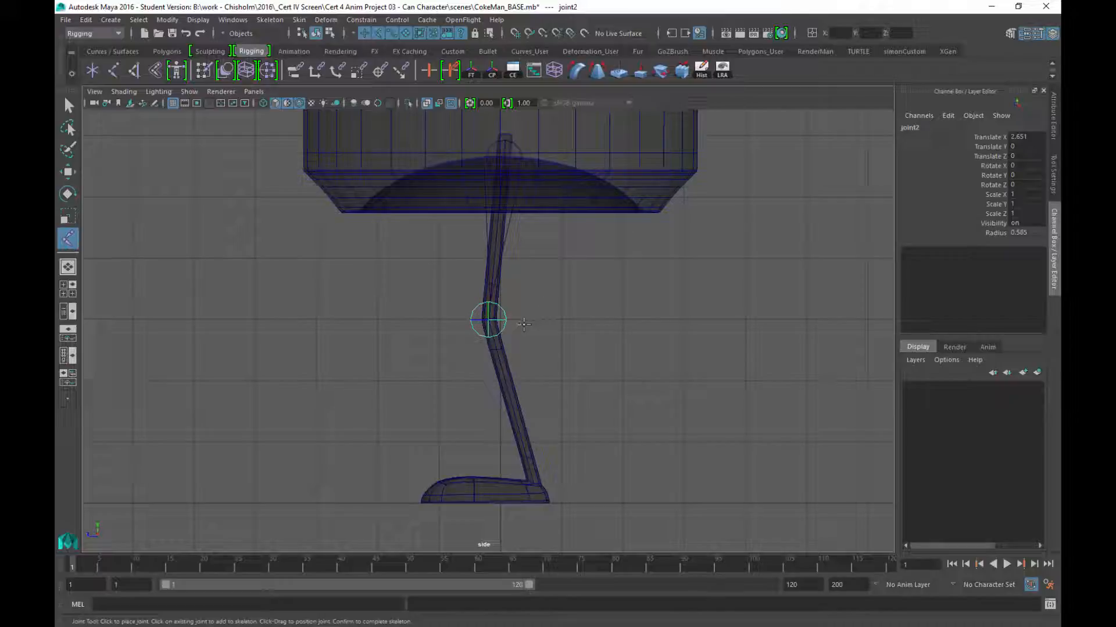
Step: Raise the hip joint to about 5.85 on Y at the top of the leg and centre the knee joint on the leg's bend
{"action": "mouse_move", "coordinate": [520, 323]}
{"action": "middle_mouse_down"}
{"action": "mouse_move", "coordinate": [484, 296]}
{"action": "mouse_move", "coordinate": [509, 341]}
{"action": "mouse_move", "coordinate": [501, 355]}
{"action": "mouse_move", "coordinate": [558, 297]}
{"action": "mouse_move", "coordinate": [507, 323]}
{"action": "mouse_move", "coordinate": [499, 308]}
{"action": "mouse_move", "coordinate": [523, 324]}
{"action": "middle_mouse_up"}
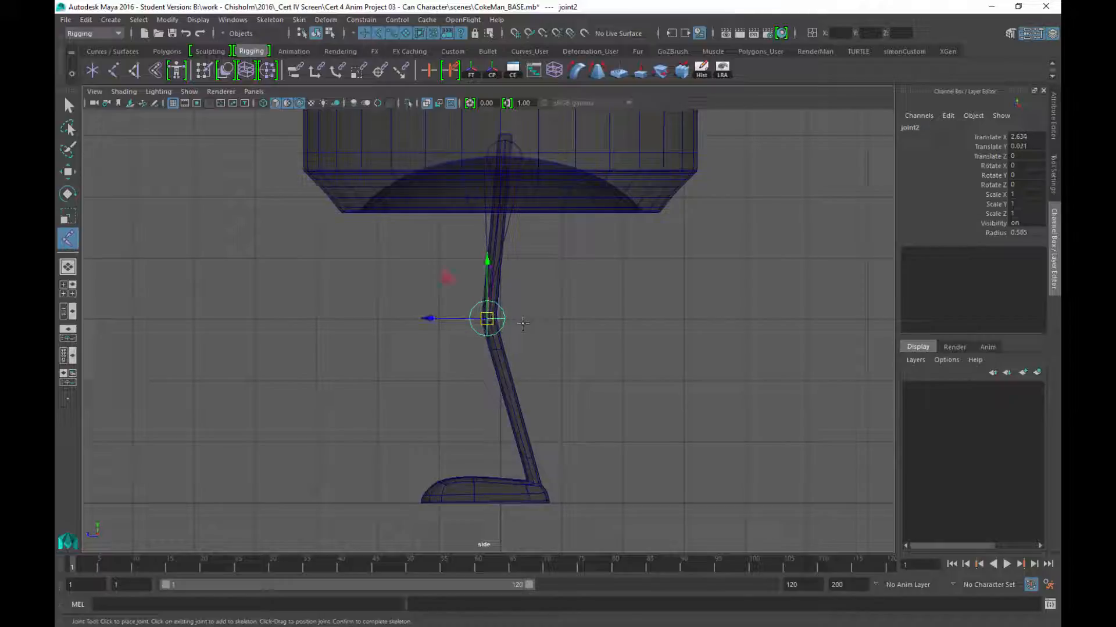
{"action": "key", "text": "Up"}
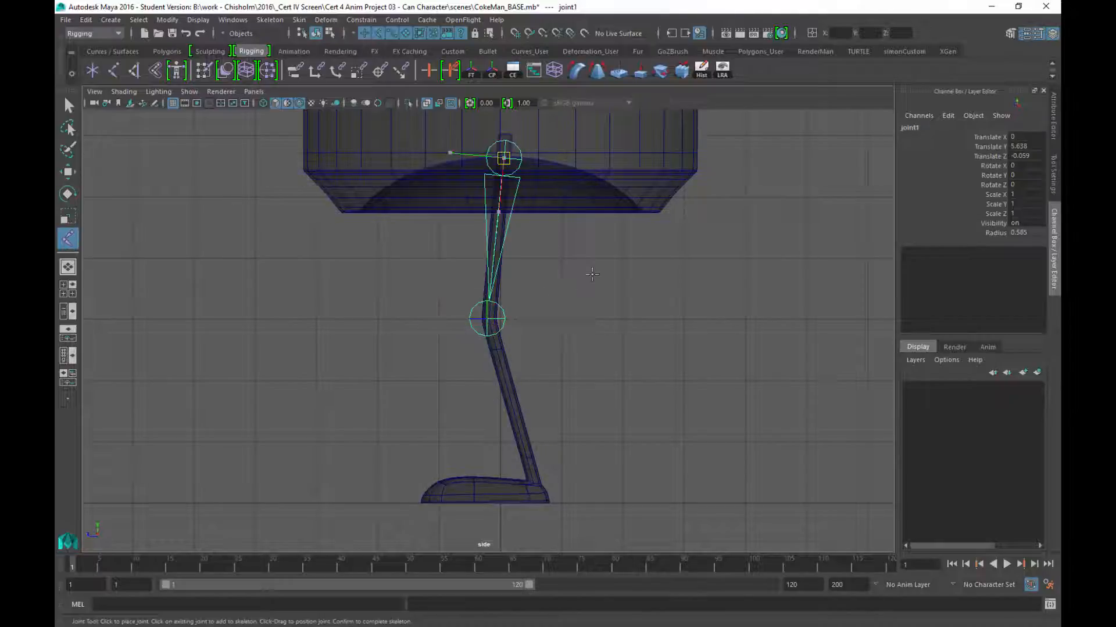
{"action": "middle_click_drag", "start_coordinate": [568, 277], "coordinate": [592, 261]}
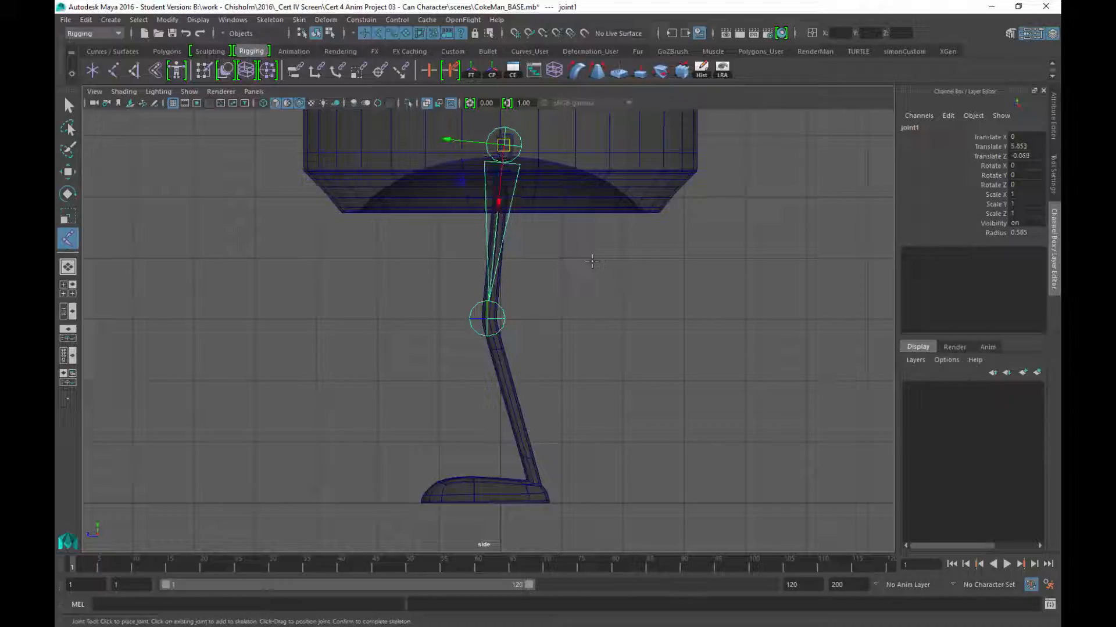
{"action": "key", "text": "Return"}
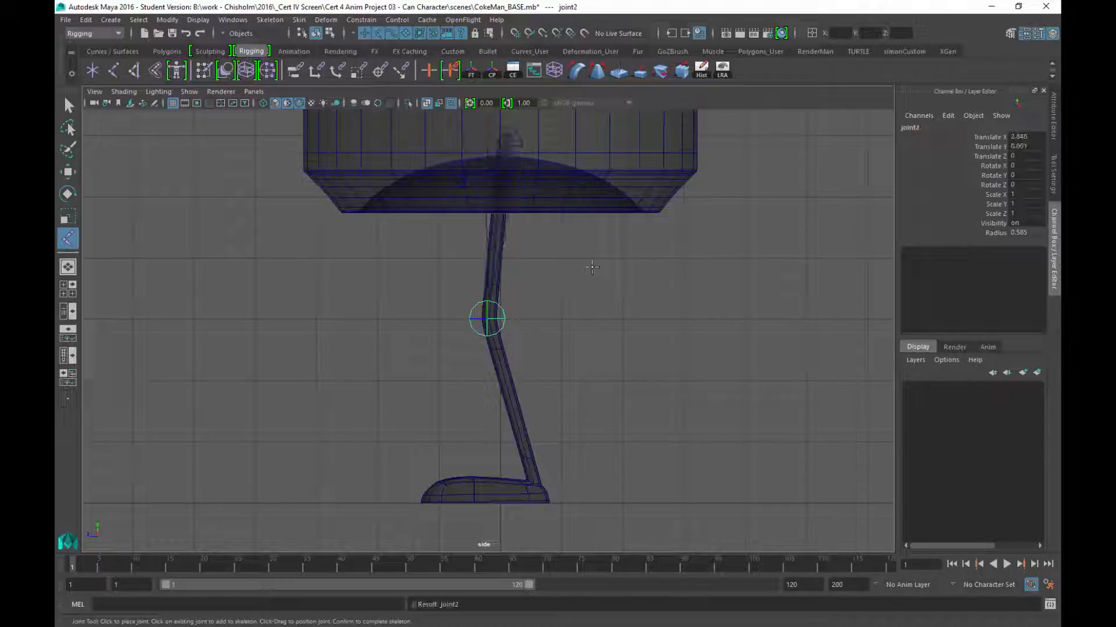
{"action": "mouse_move", "coordinate": [564, 325]}
{"action": "middle_mouse_down"}
{"action": "mouse_move", "coordinate": [578, 341]}
{"action": "mouse_move", "coordinate": [573, 316]}
{"action": "mouse_move", "coordinate": [564, 325]}
{"action": "middle_mouse_up"}
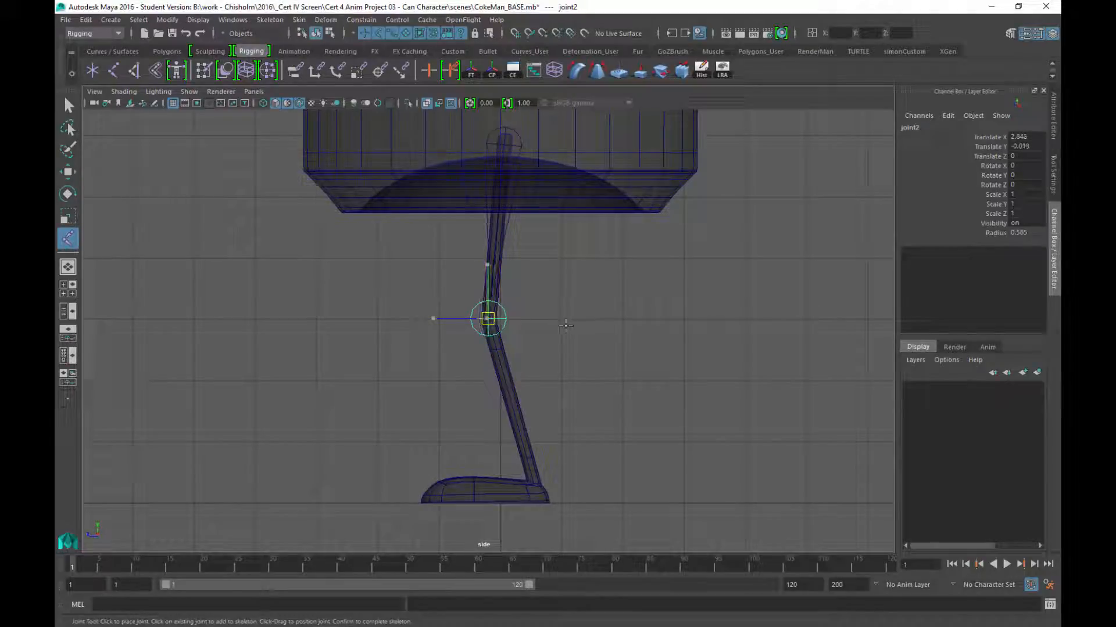
{"action": "key", "text": "Return"}
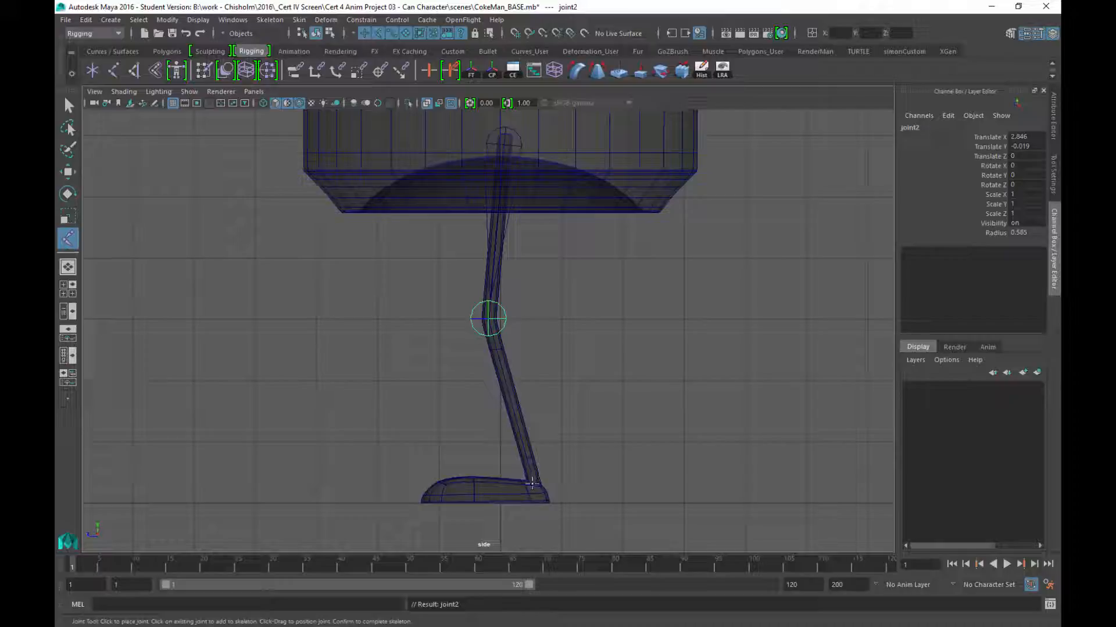
Step: Continue the leg chain with joints at the ankle, the ball of the foot and the tip of the toe
{"action": "left_click", "coordinate": [531, 483]}
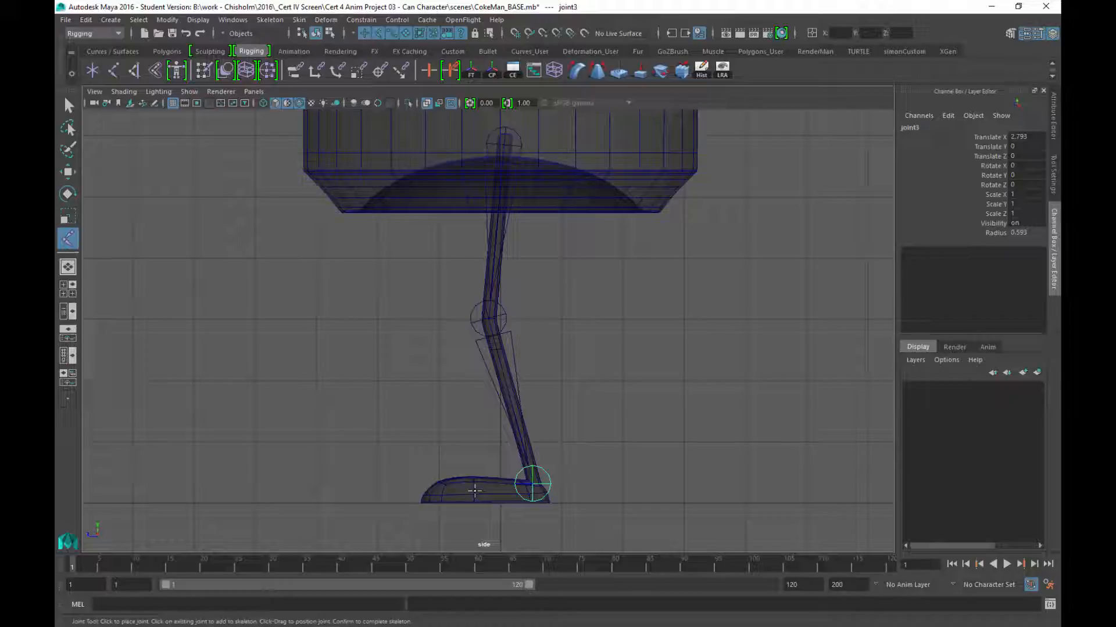
{"action": "left_click", "coordinate": [474, 491]}
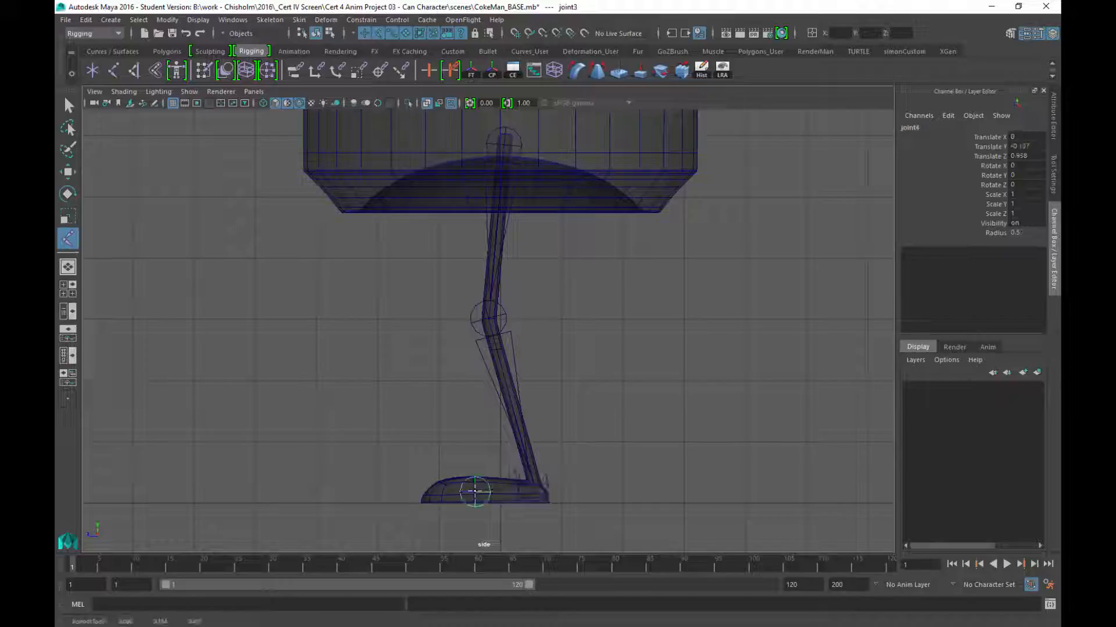
{"action": "left_click_drag", "start_coordinate": [475, 492], "coordinate": [474, 493]}
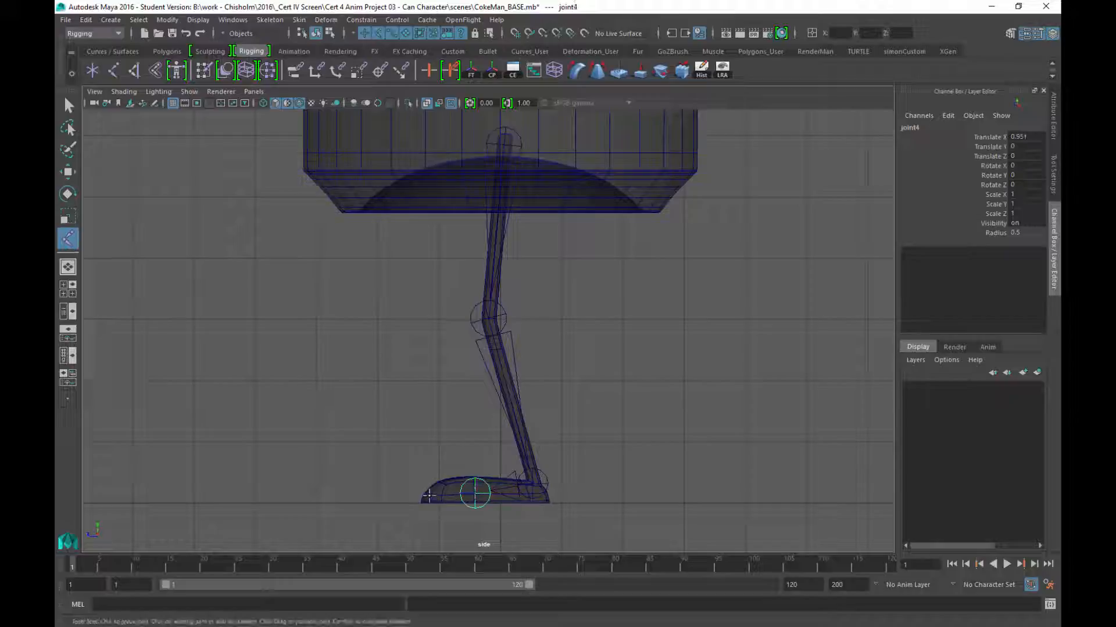
{"action": "left_click", "coordinate": [424, 494]}
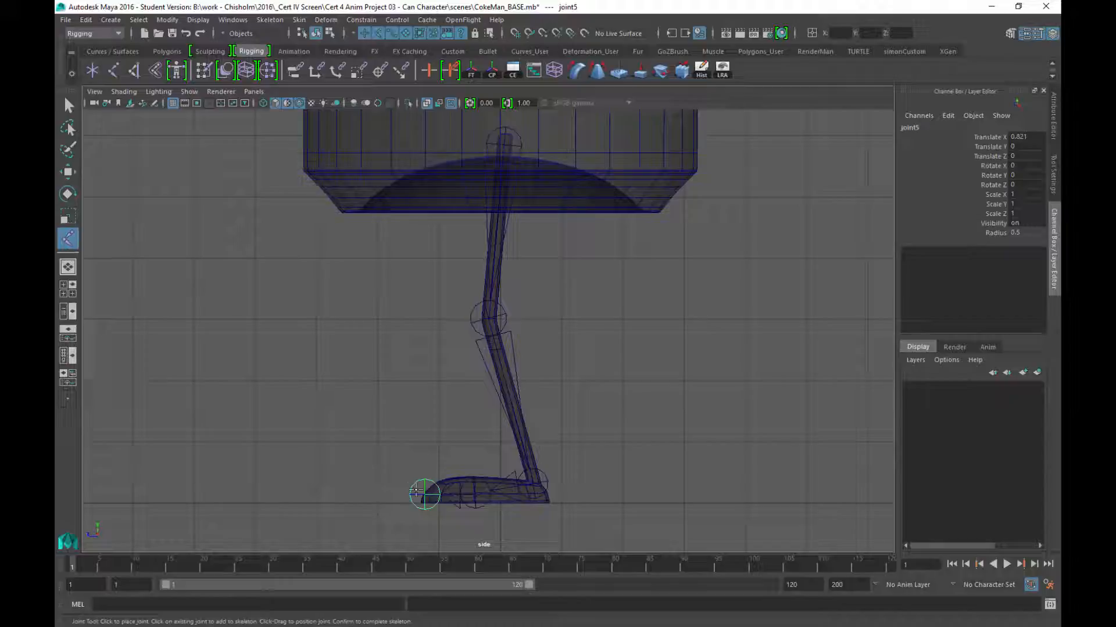
{"action": "left_click", "coordinate": [374, 493]}
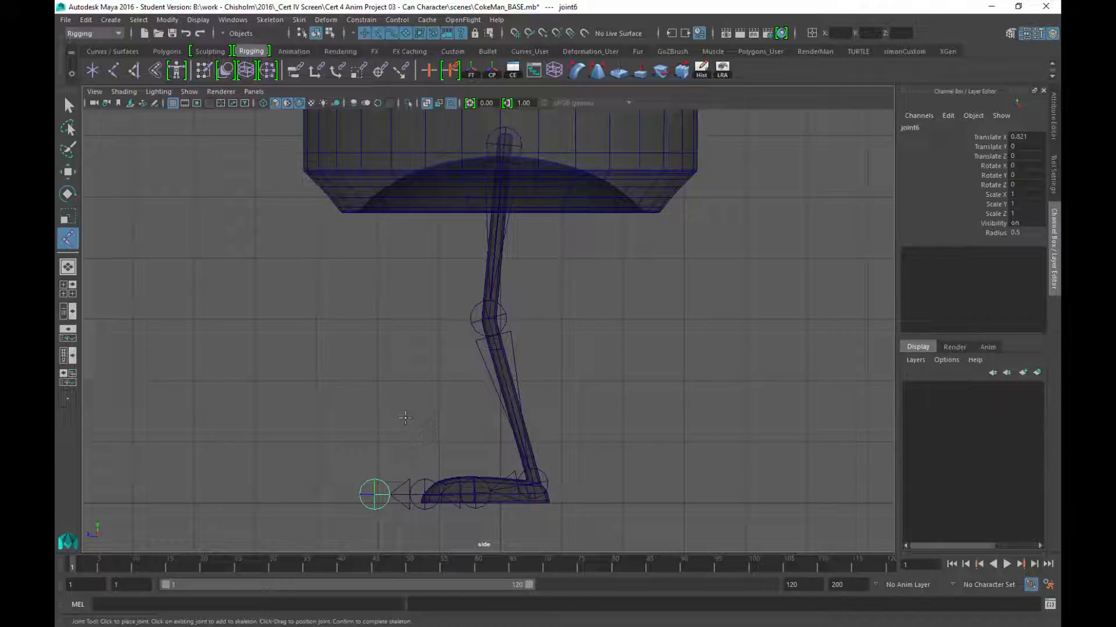
{"action": "left_click", "coordinate": [68, 106]}
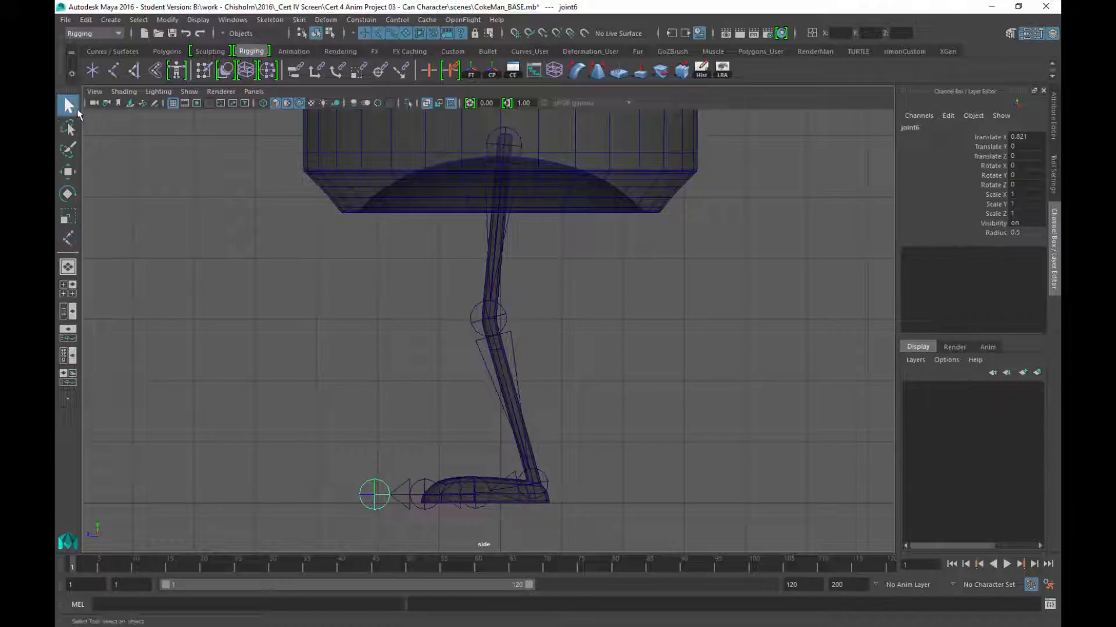
{"action": "left_click", "coordinate": [375, 494]}
{"action": "key", "text": "Delete"}
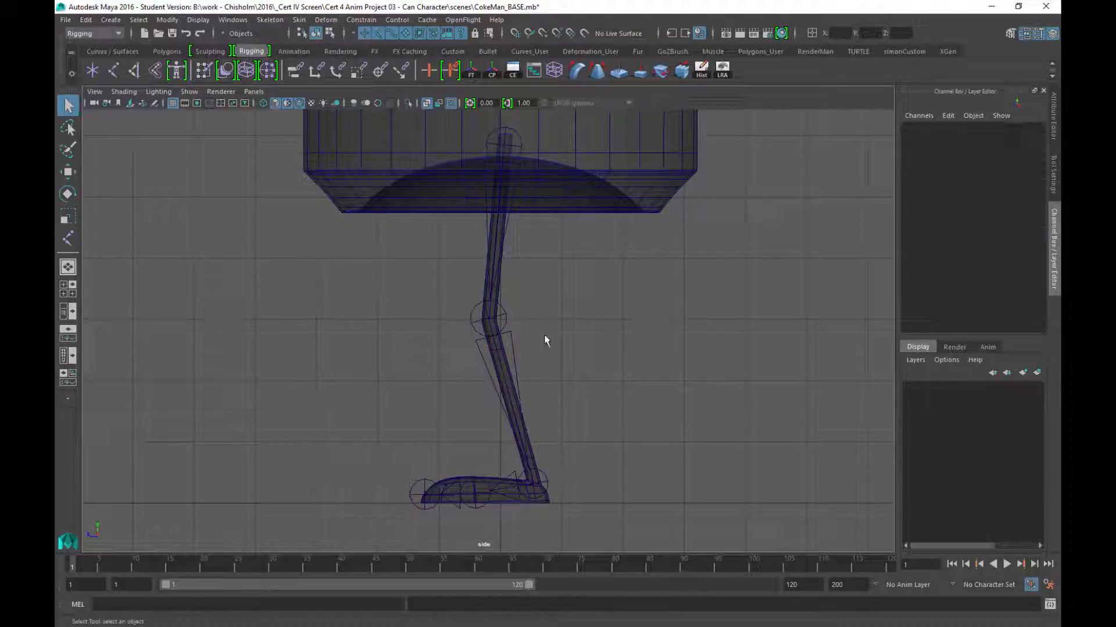
Step: Select the hip joint and move the whole chain along X in the front view to about 1.16, into the character's left leg
{"action": "key", "text": "space"}
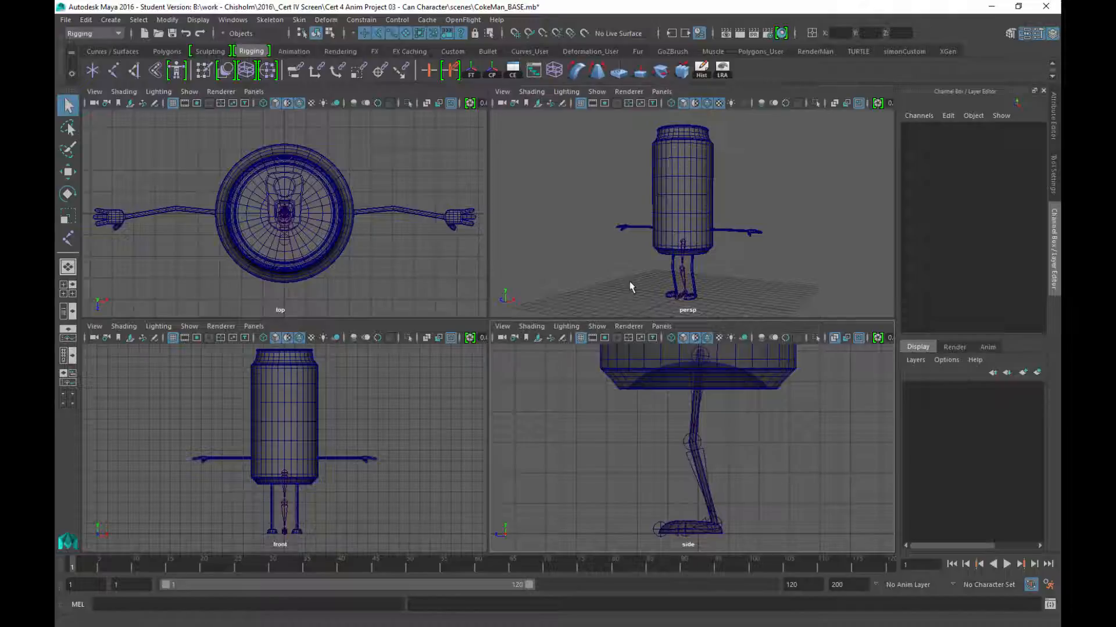
{"action": "left_click_drag", "start_coordinate": [630, 286], "coordinate": [653, 251], "text": "alt"}
{"action": "middle_click_drag", "start_coordinate": [346, 486], "coordinate": [327, 425], "text": "alt"}
{"action": "right_click_drag", "start_coordinate": [388, 508], "coordinate": [448, 564], "text": "alt"}
{"action": "middle_click_drag", "start_coordinate": [347, 436], "coordinate": [365, 450], "text": "alt"}
{"action": "right_click_drag", "start_coordinate": [365, 451], "coordinate": [348, 434], "text": "alt"}
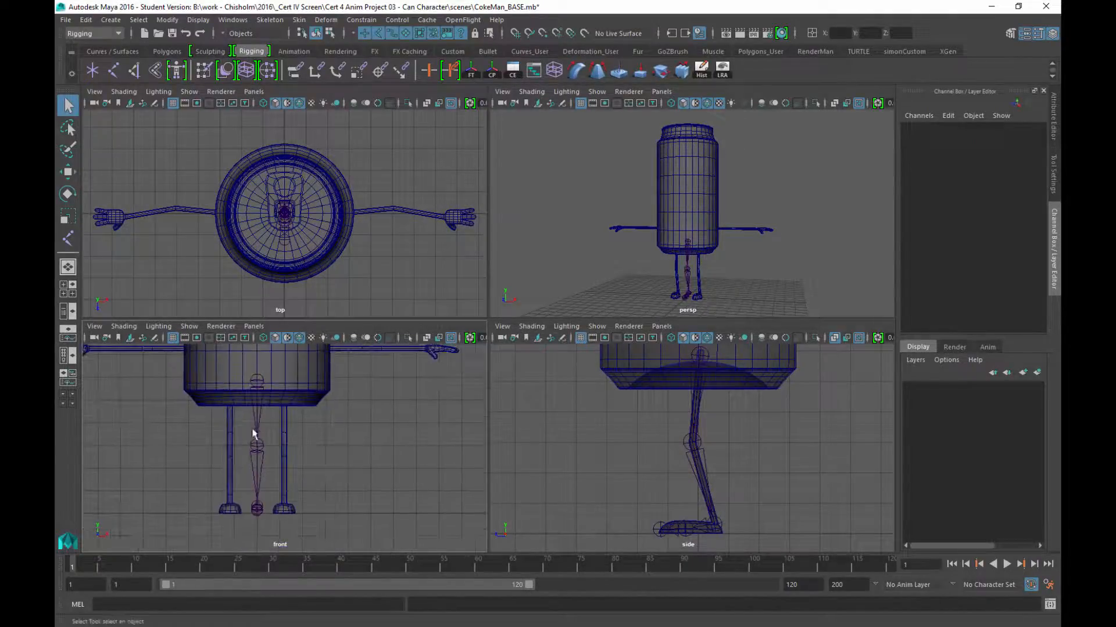
{"action": "left_click", "coordinate": [259, 385]}
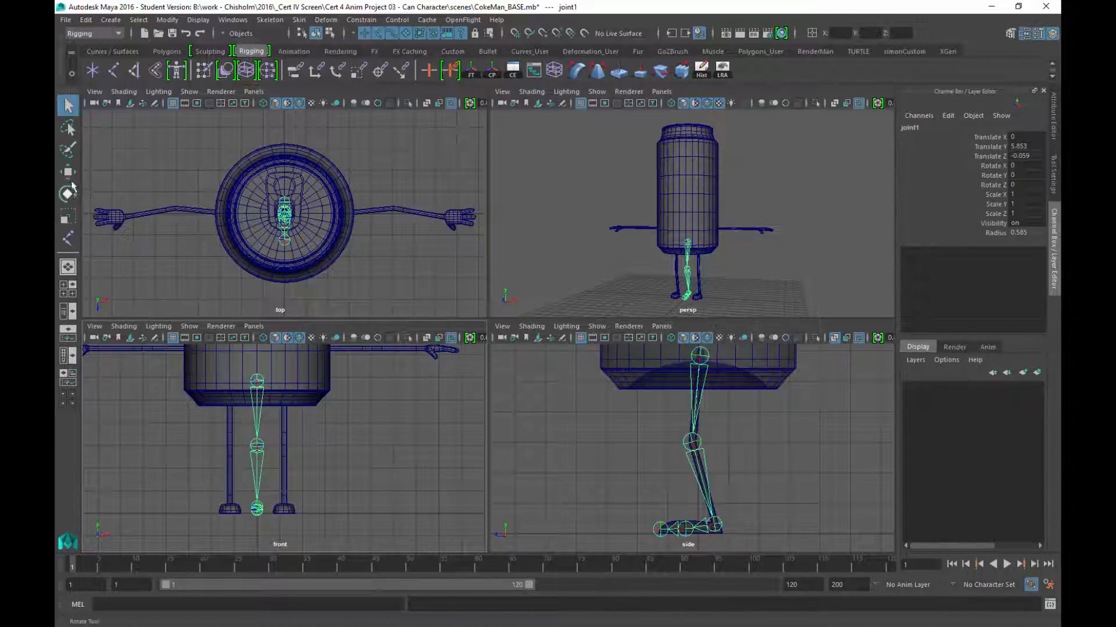
{"action": "left_click", "coordinate": [67, 171]}
{"action": "left_click_drag", "start_coordinate": [322, 384], "coordinate": [348, 390]}
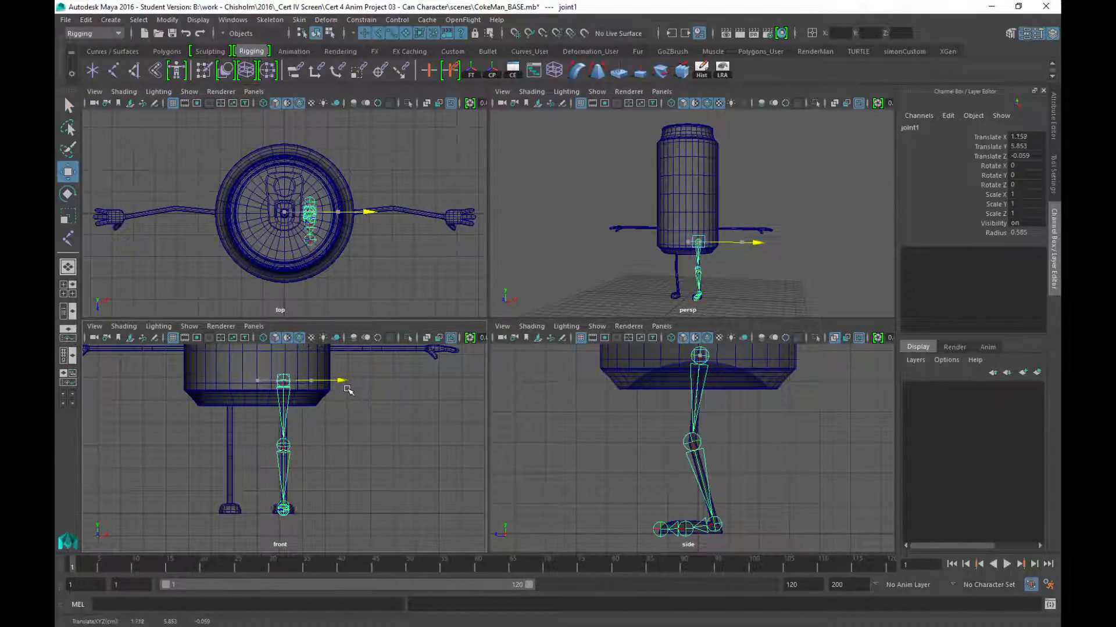
Step: Fine-tune the hip joint's X position to about 1.2 to centre the chain in the leg, and view the result in perspective
{"action": "key", "text": "space"}
{"action": "scroll", "coordinate": [378, 391], "scroll_direction": "up", "scroll_amount": 2}
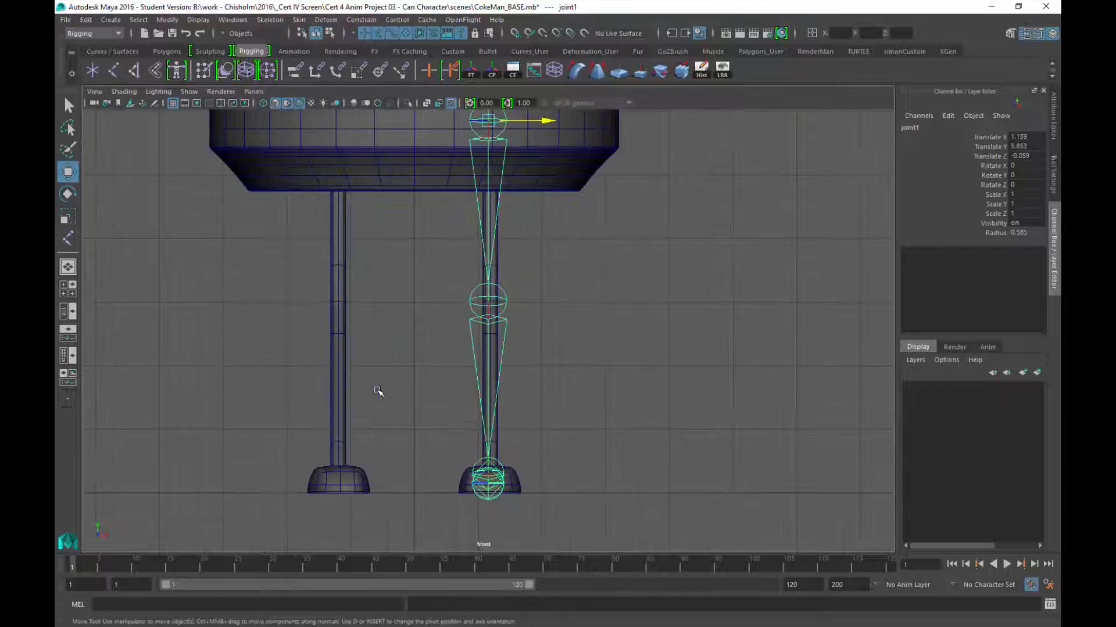
{"action": "left_click_drag", "start_coordinate": [546, 120], "coordinate": [547, 120]}
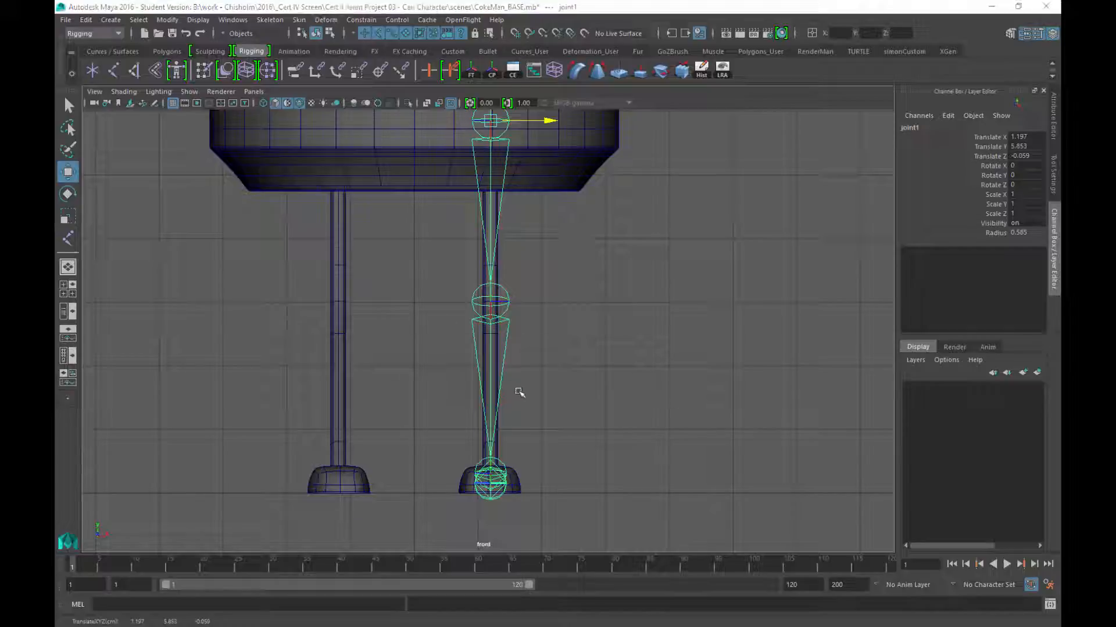
{"action": "key", "text": "space"}
{"action": "key", "text": "space"}
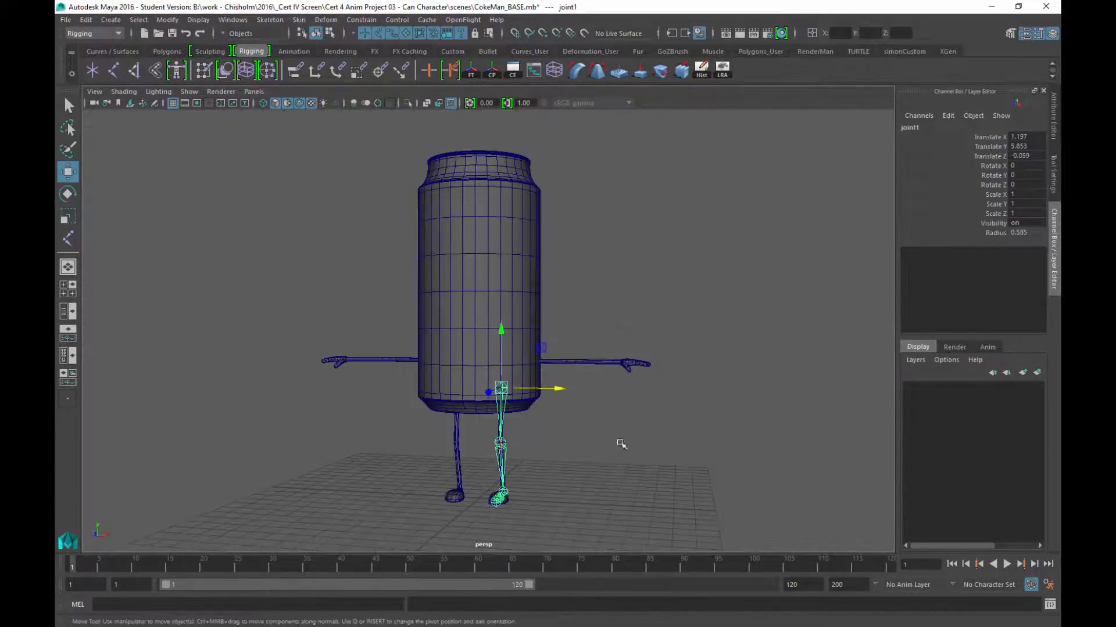
Step: Set the hip joint's radius to 0.3
{"action": "left_click_drag", "start_coordinate": [493, 345], "coordinate": [454, 343], "text": "alt"}
{"action": "middle_click_drag", "start_coordinate": [507, 401], "coordinate": [520, 296], "text": "alt"}
{"action": "right_click_drag", "start_coordinate": [520, 297], "coordinate": [717, 515], "text": "alt"}
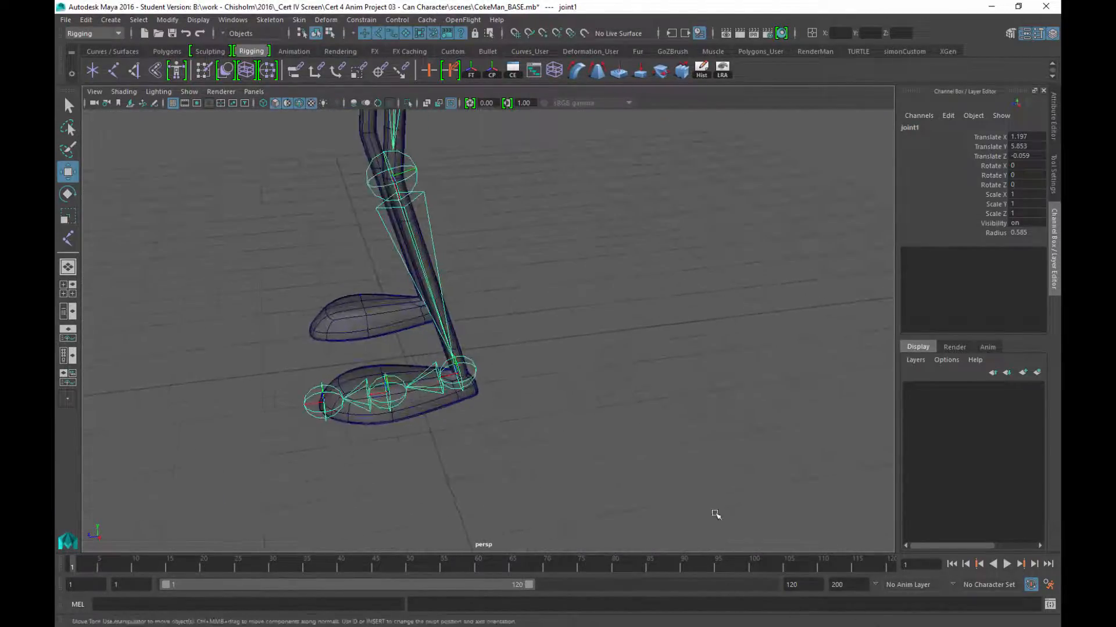
{"action": "left_click_drag", "start_coordinate": [717, 515], "coordinate": [631, 319], "text": "alt"}
{"action": "right_click_drag", "start_coordinate": [631, 319], "coordinate": [568, 278], "text": "alt"}
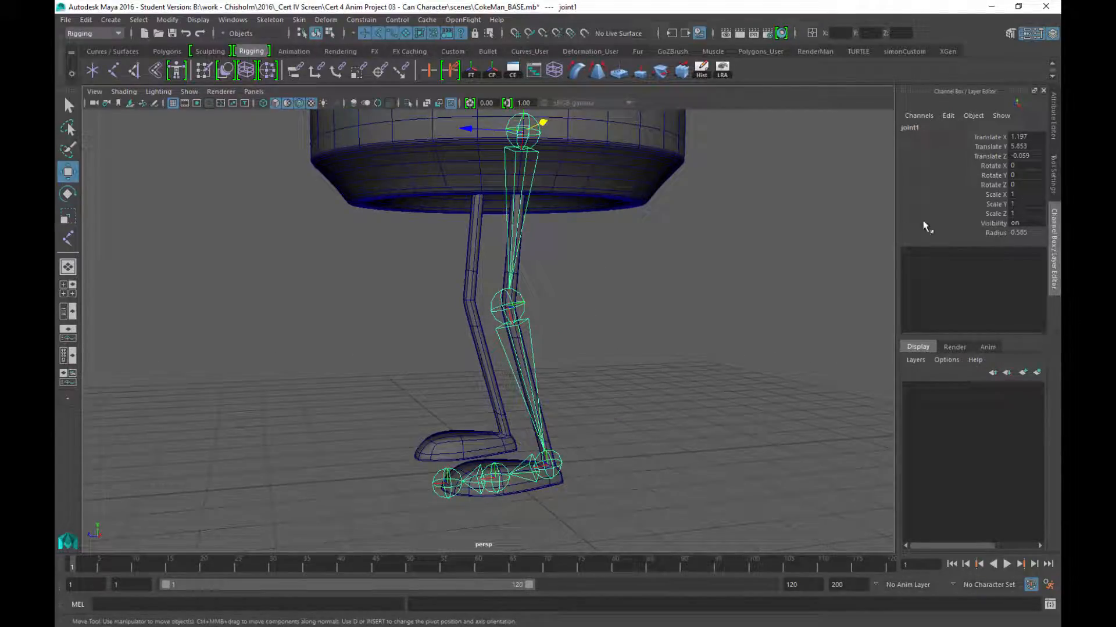
{"action": "double_click", "coordinate": [1026, 234]}
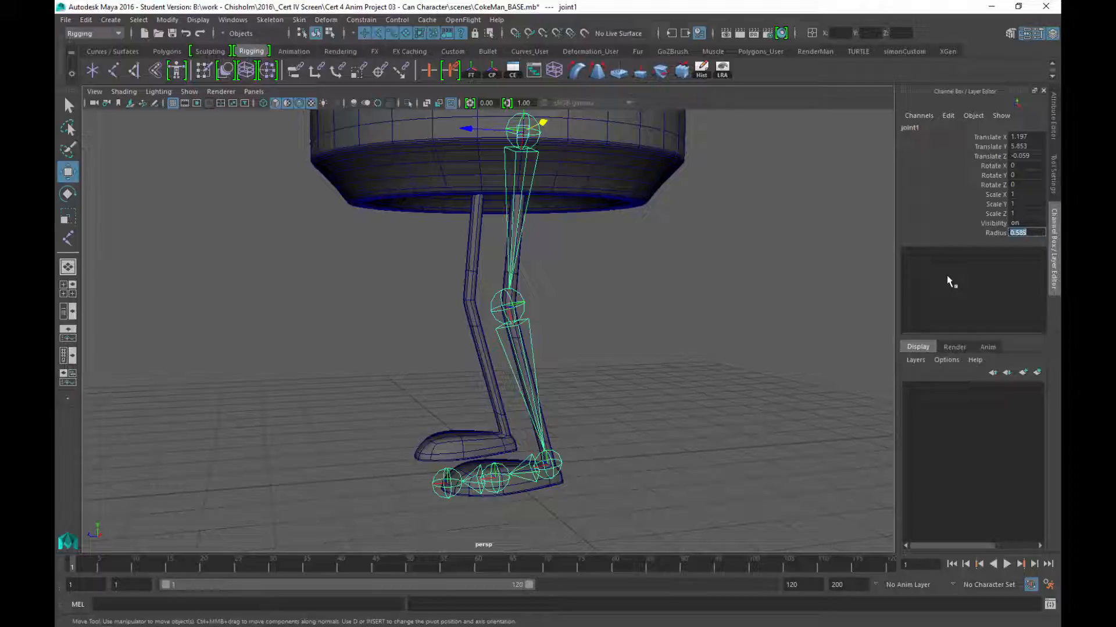
{"action": "type", "text": ".3"}
{"action": "key", "text": "Return"}
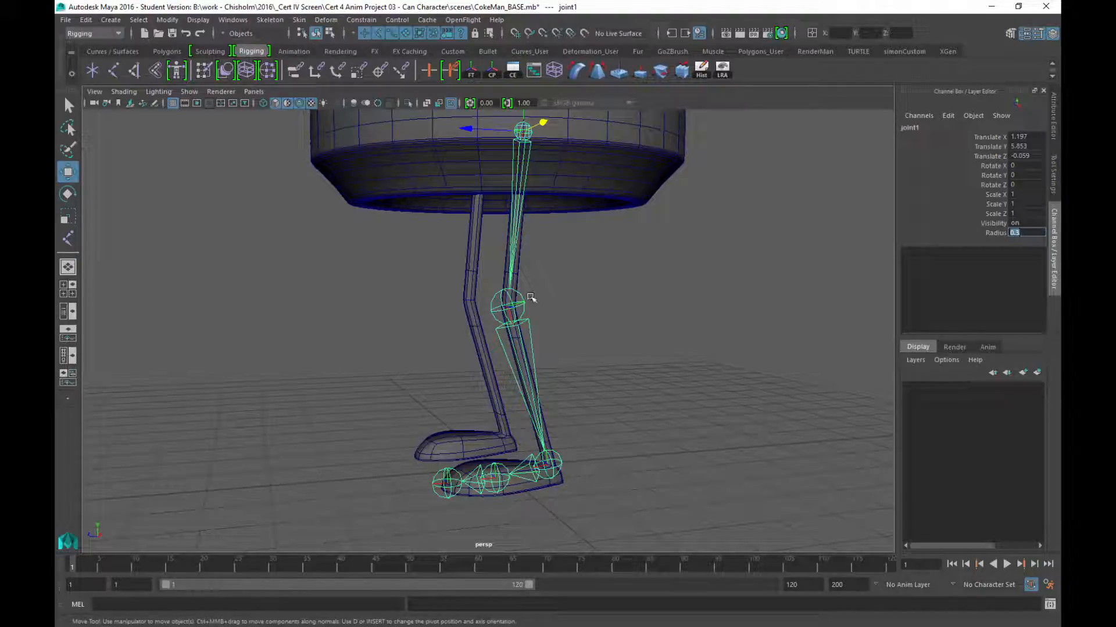
Step: Select the hip joint's full hierarchy and set the radius of all the leg joints to 0.3
{"action": "right_click", "coordinate": [526, 134]}
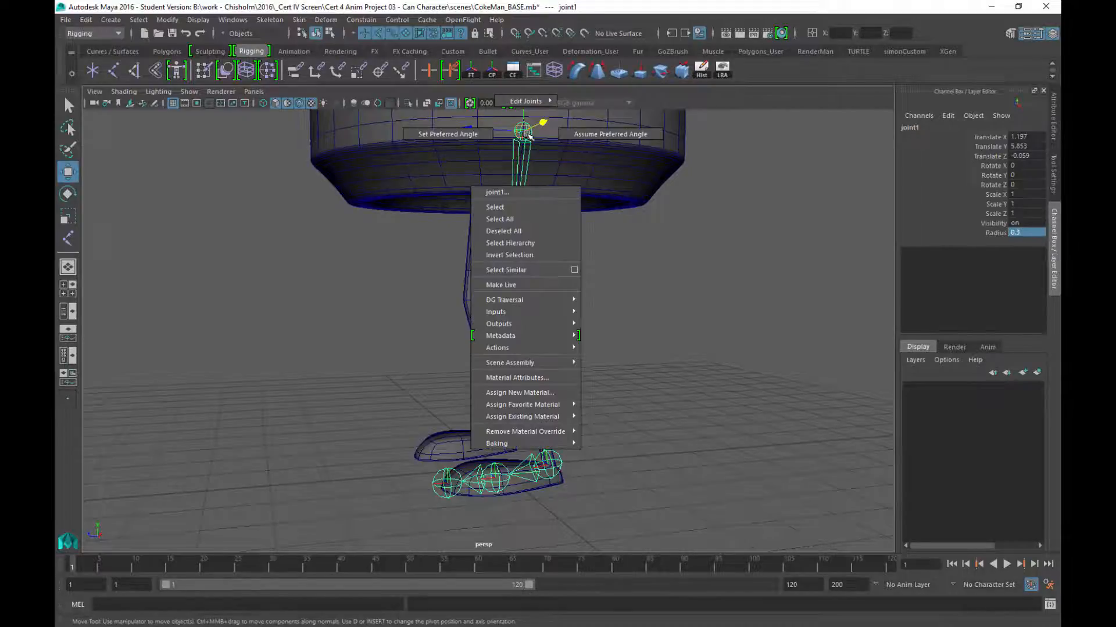
{"action": "left_click", "coordinate": [510, 242]}
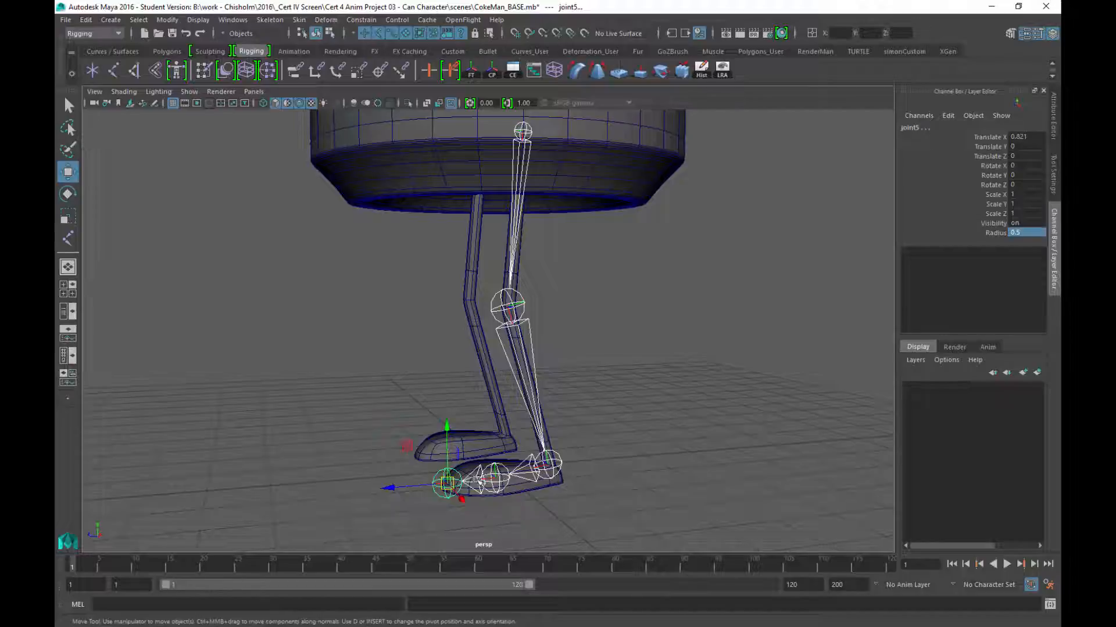
{"action": "left_click", "coordinate": [1021, 233]}
{"action": "type", "text": ".1"}
{"action": "key", "text": "Return"}
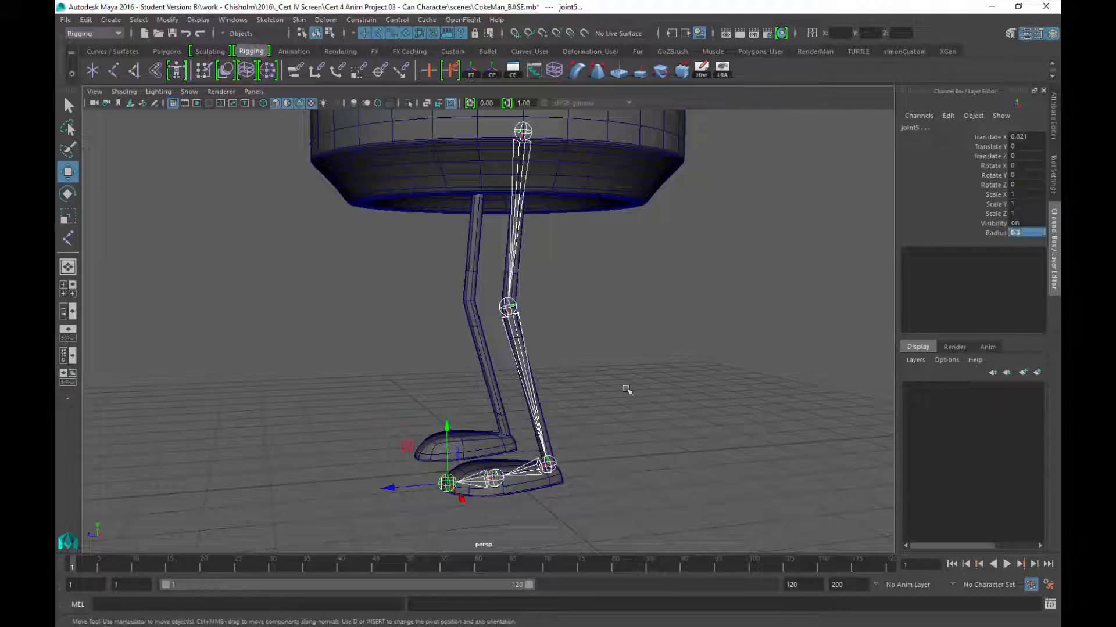
{"action": "left_click_drag", "start_coordinate": [645, 374], "coordinate": [684, 331], "text": "alt"}
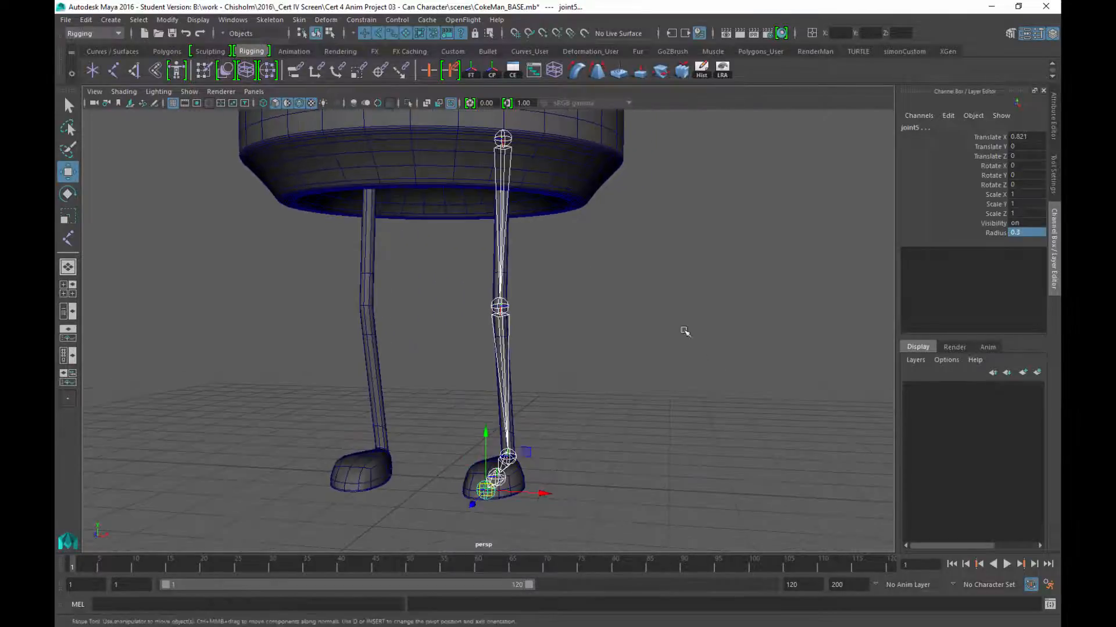
{"action": "left_click", "coordinate": [769, 279]}
{"action": "left_click_drag", "start_coordinate": [770, 279], "coordinate": [692, 281], "text": "alt"}
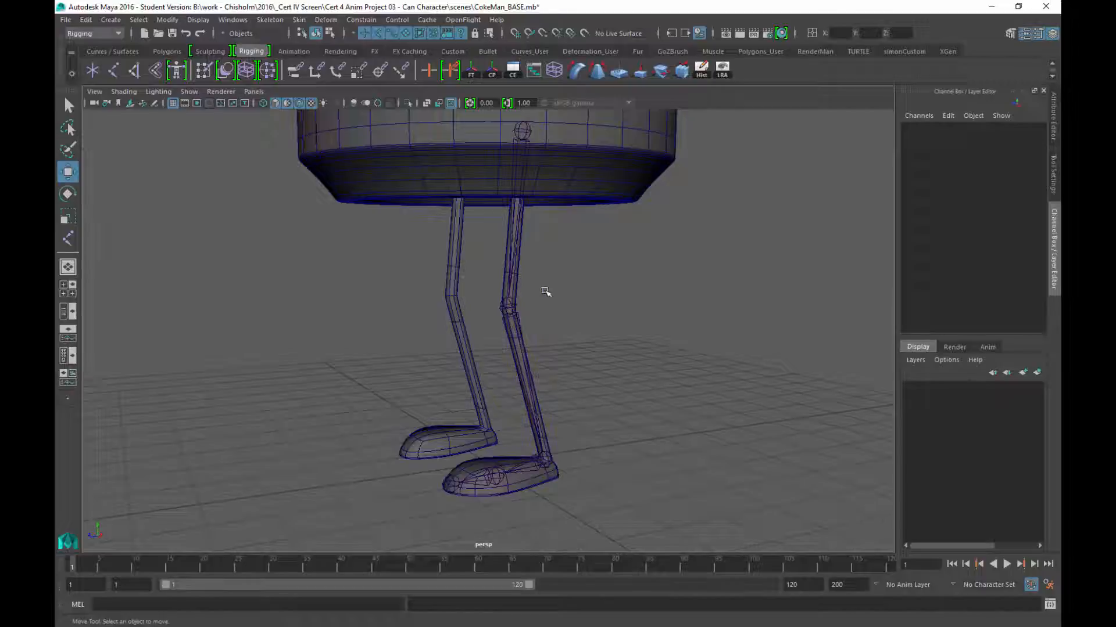
Step: Select the legs mesh and turn off its smooth preview
{"action": "left_click_drag", "start_coordinate": [696, 430], "coordinate": [570, 439], "text": "alt"}
{"action": "scroll", "coordinate": [570, 406], "scroll_direction": "up", "scroll_amount": 5}
{"action": "left_click", "coordinate": [526, 330]}
{"action": "left_click_drag", "start_coordinate": [632, 476], "coordinate": [590, 426], "text": "alt"}
{"action": "right_click_drag", "start_coordinate": [590, 426], "coordinate": [667, 514], "text": "alt"}
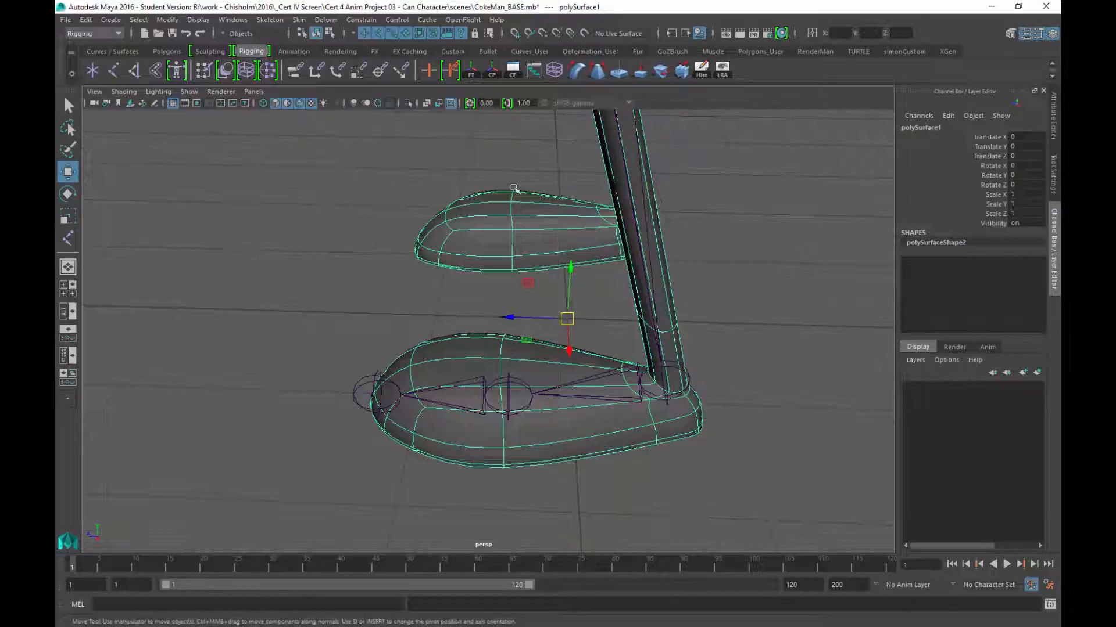
{"action": "key", "text": "1"}
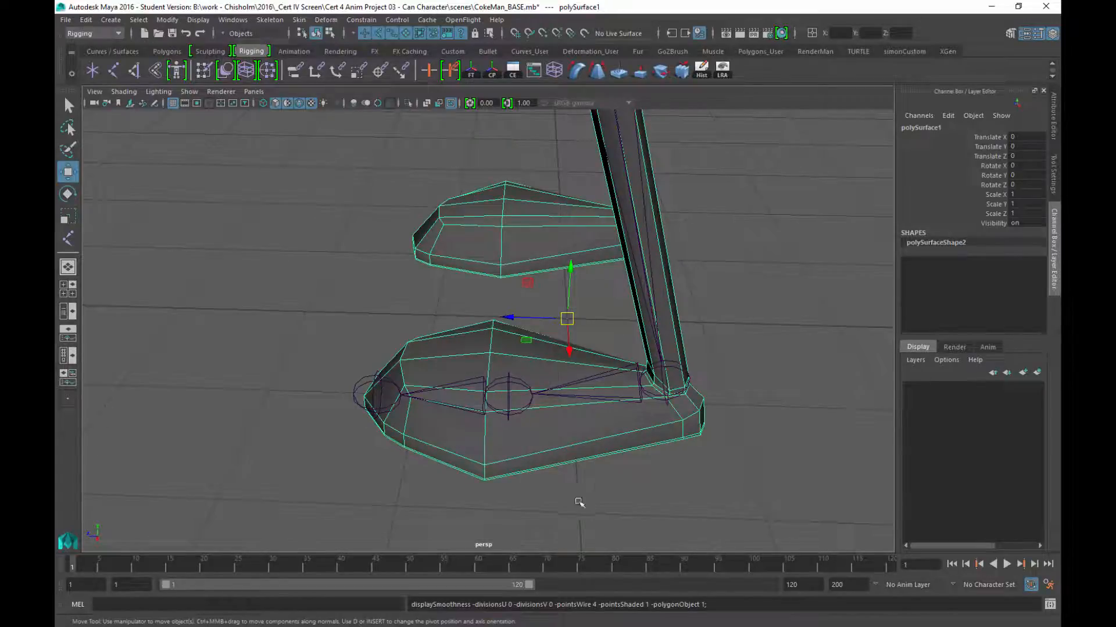
Step: Select the edge loops across the ball of both feet and bevel them with a width of 0.5 and 2 segments
{"action": "key", "text": "f"}
{"action": "right_click", "coordinate": [504, 271]}
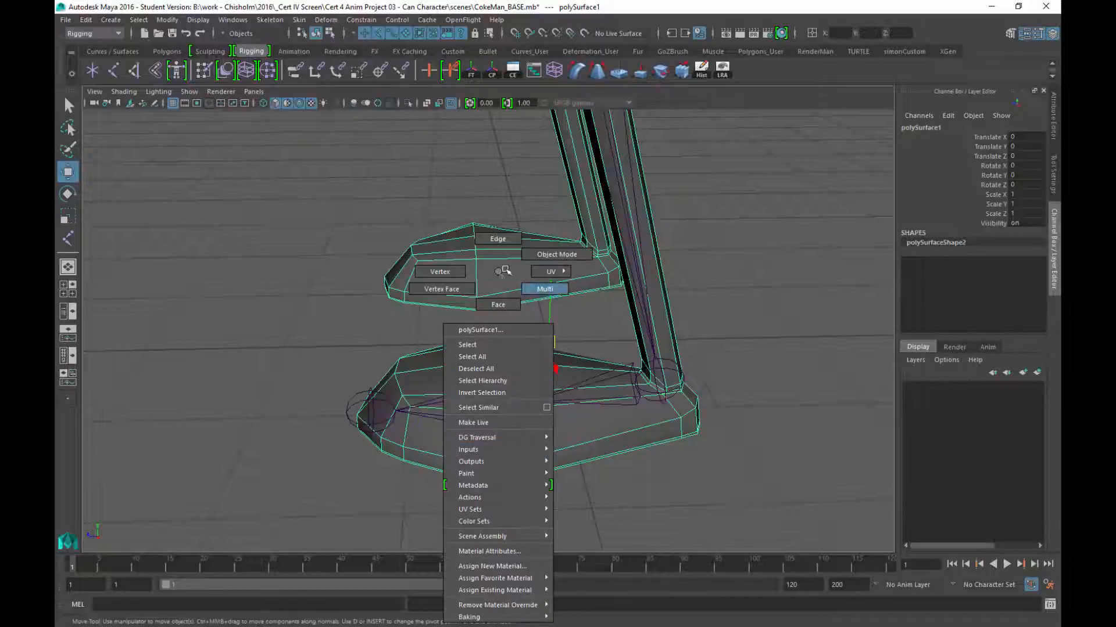
{"action": "right_click_drag", "start_coordinate": [503, 271], "coordinate": [501, 242]}
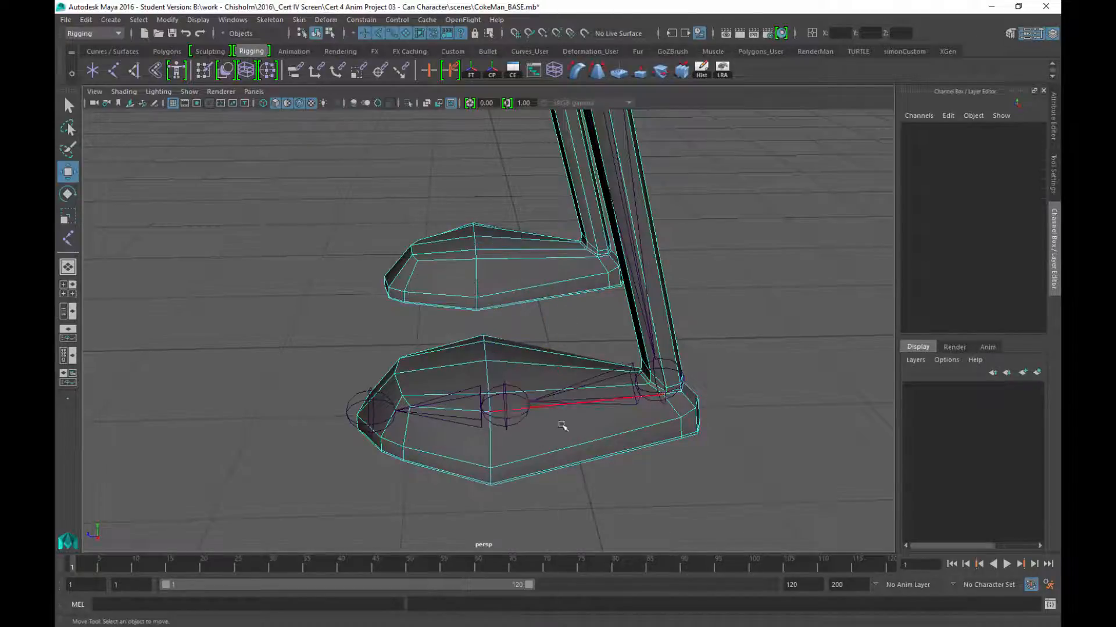
{"action": "double_click", "coordinate": [491, 456]}
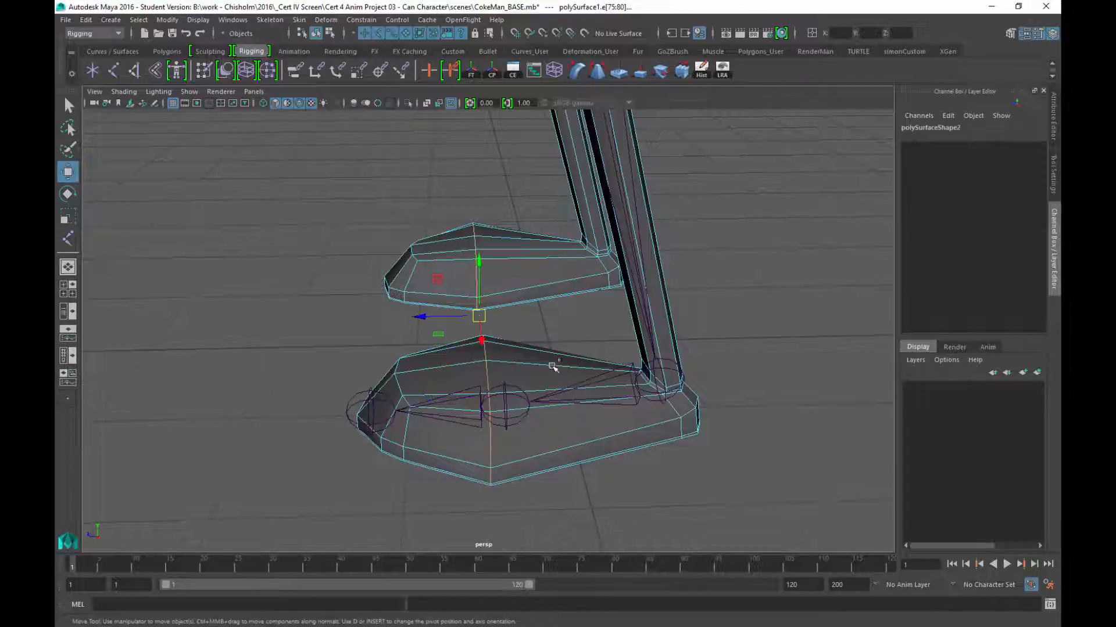
{"action": "left_click_drag", "start_coordinate": [641, 475], "coordinate": [343, 186], "text": "alt"}
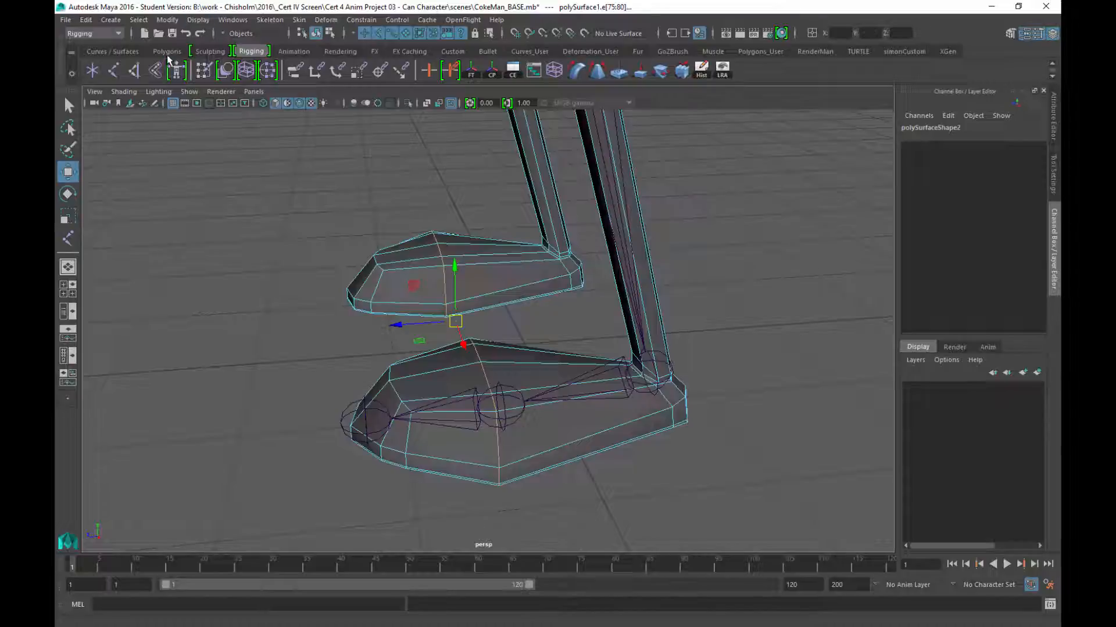
{"action": "left_click", "coordinate": [110, 35]}
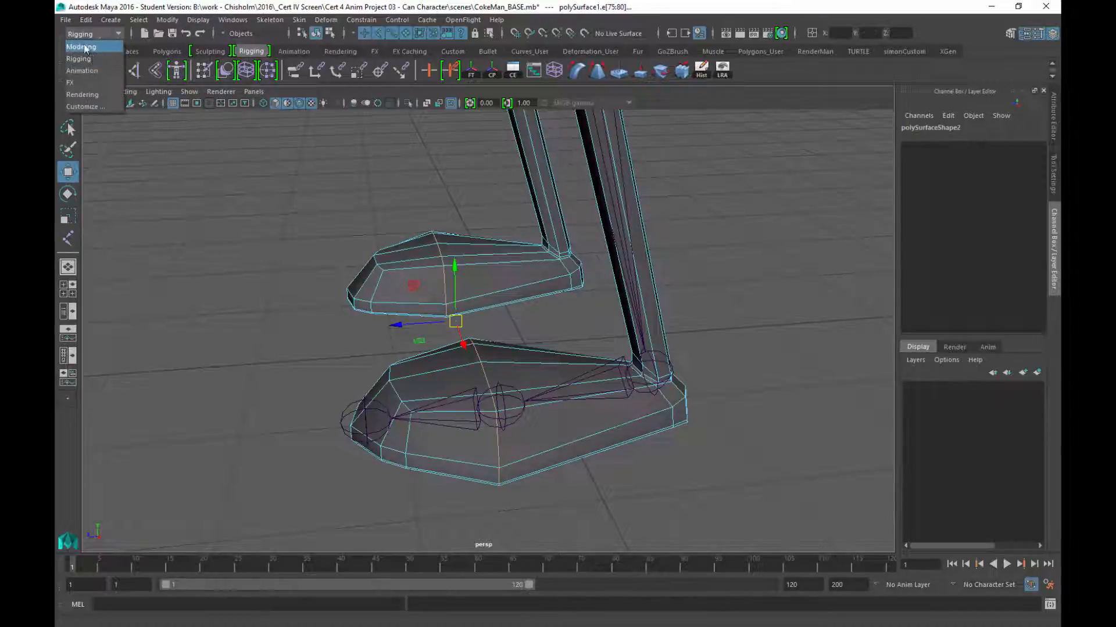
{"action": "left_click", "coordinate": [90, 49]}
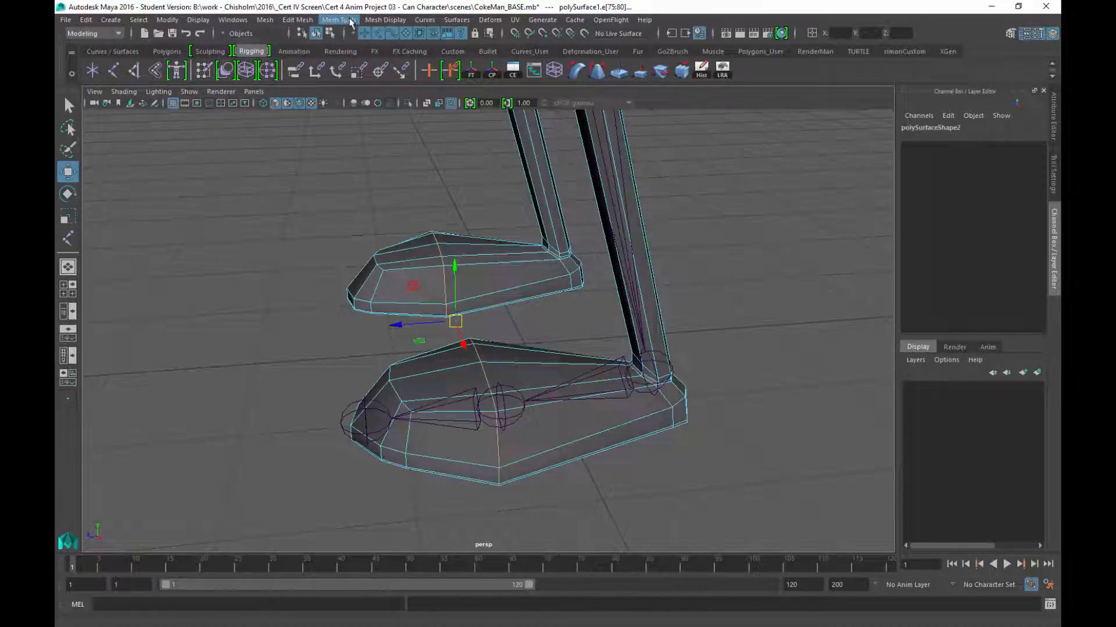
{"action": "left_click", "coordinate": [339, 20]}
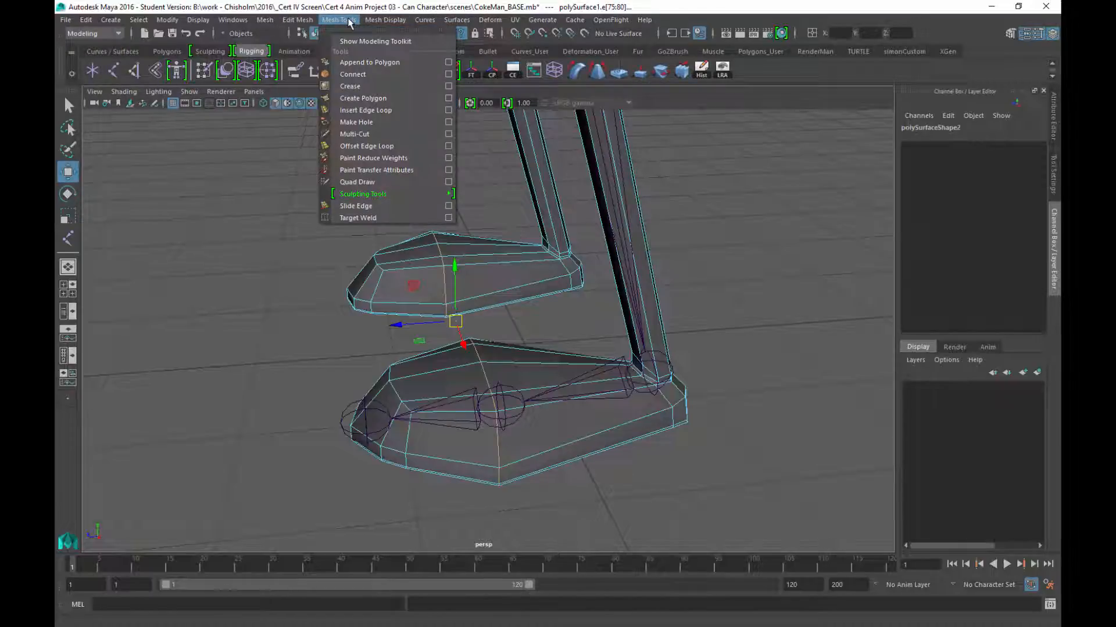
{"action": "mouse_move", "coordinate": [302, 23]}
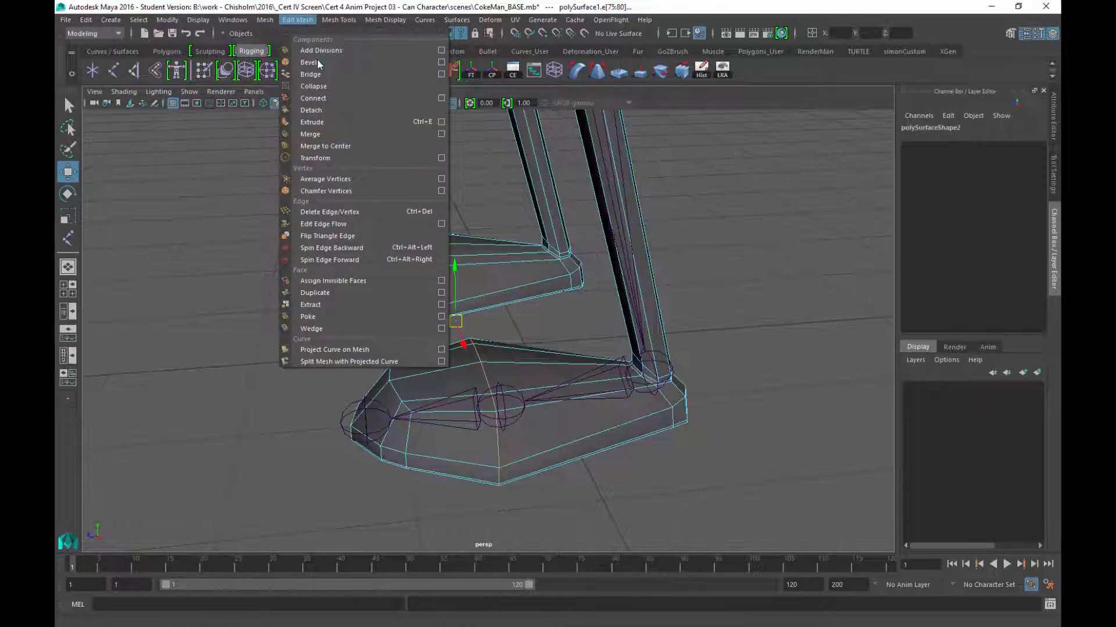
{"action": "left_click", "coordinate": [441, 64]}
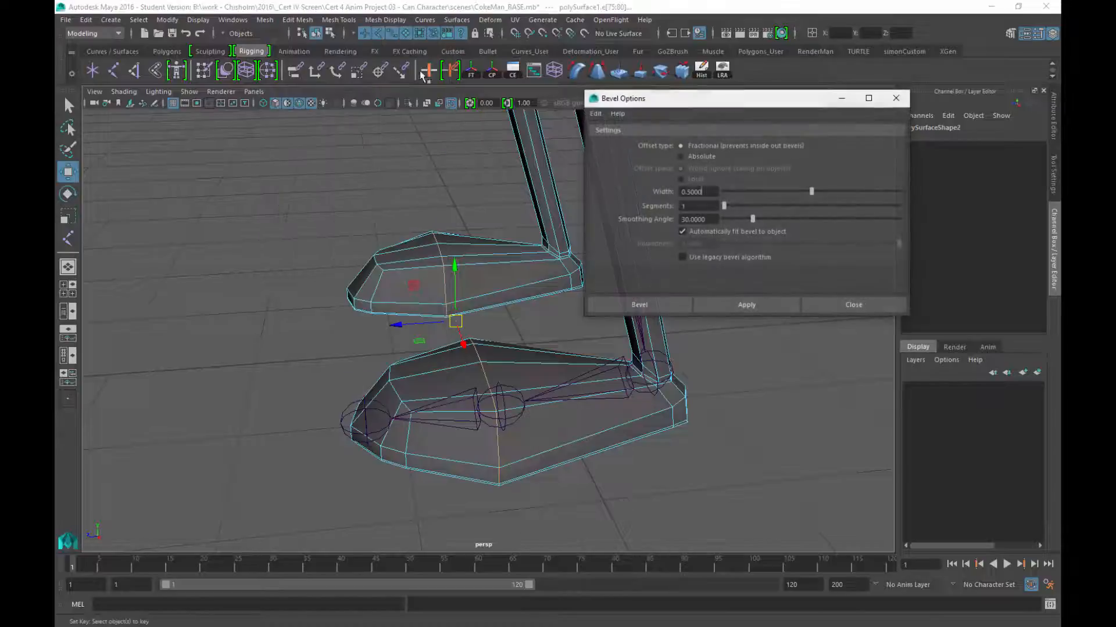
{"action": "left_click", "coordinate": [735, 206]}
{"action": "left_click", "coordinate": [687, 309]}
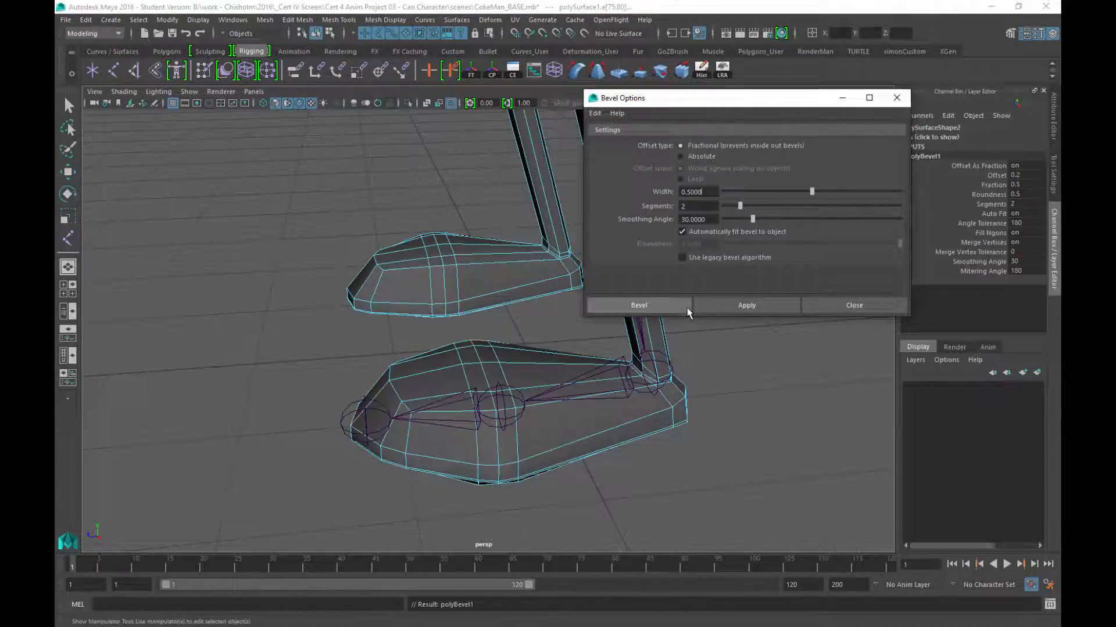
Step: Reduce the bevel's fraction to 0.3 and check the edge spacing around the ball joint from the side
{"action": "left_click_drag", "start_coordinate": [667, 399], "coordinate": [651, 384], "text": "alt"}
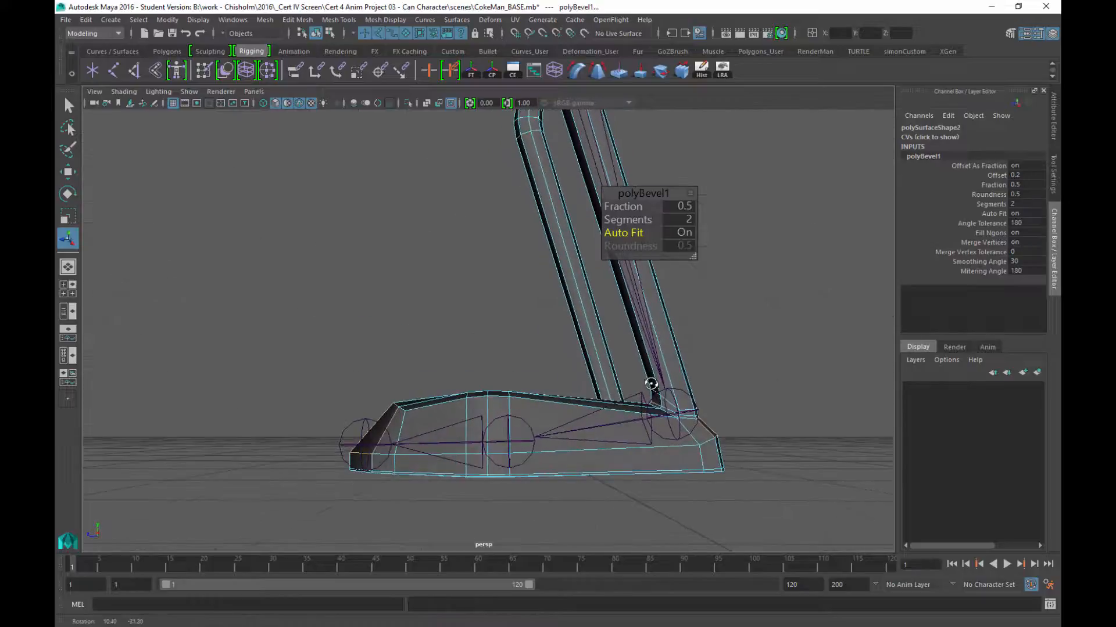
{"action": "left_click_drag", "start_coordinate": [451, 364], "coordinate": [510, 427], "text": "alt"}
{"action": "left_click_drag", "start_coordinate": [561, 480], "coordinate": [488, 308], "text": "alt"}
{"action": "mouse_move", "coordinate": [460, 401]}
{"action": "left_mouse_down", "text": "alt"}
{"action": "mouse_move", "coordinate": [615, 398]}
{"action": "mouse_move", "coordinate": [457, 394]}
{"action": "mouse_move", "coordinate": [453, 381]}
{"action": "left_mouse_up", "text": "alt"}
{"action": "left_click_drag", "start_coordinate": [518, 365], "coordinate": [552, 391], "text": "alt"}
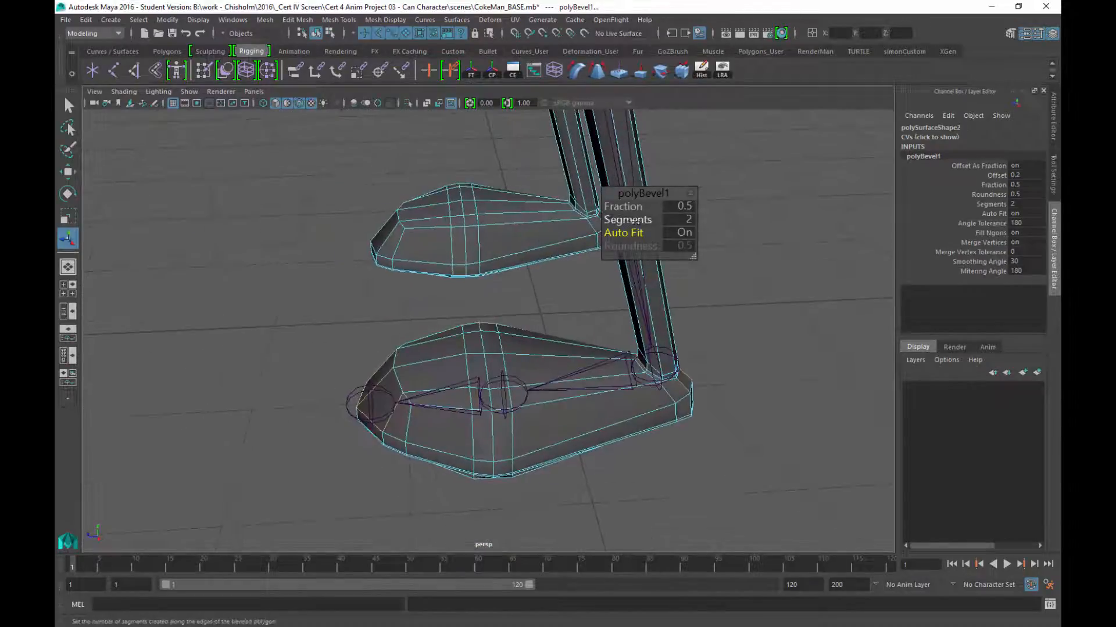
{"action": "left_click_drag", "start_coordinate": [624, 206], "coordinate": [639, 207]}
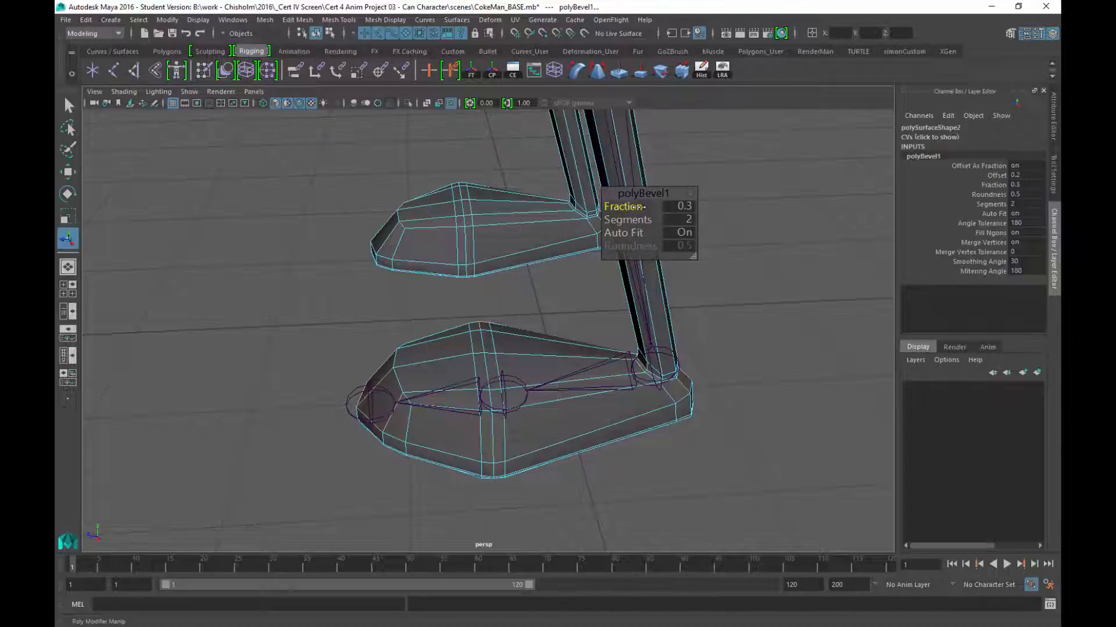
{"action": "left_click_drag", "start_coordinate": [595, 416], "coordinate": [583, 390], "text": "alt"}
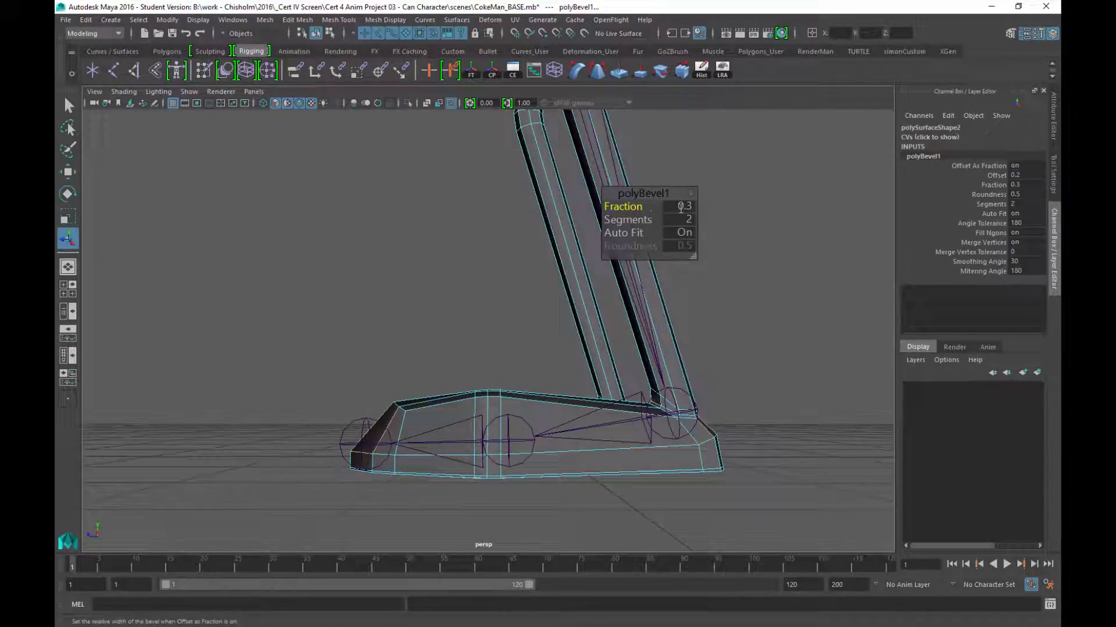
{"action": "left_click_drag", "start_coordinate": [510, 406], "coordinate": [528, 468], "text": "alt"}
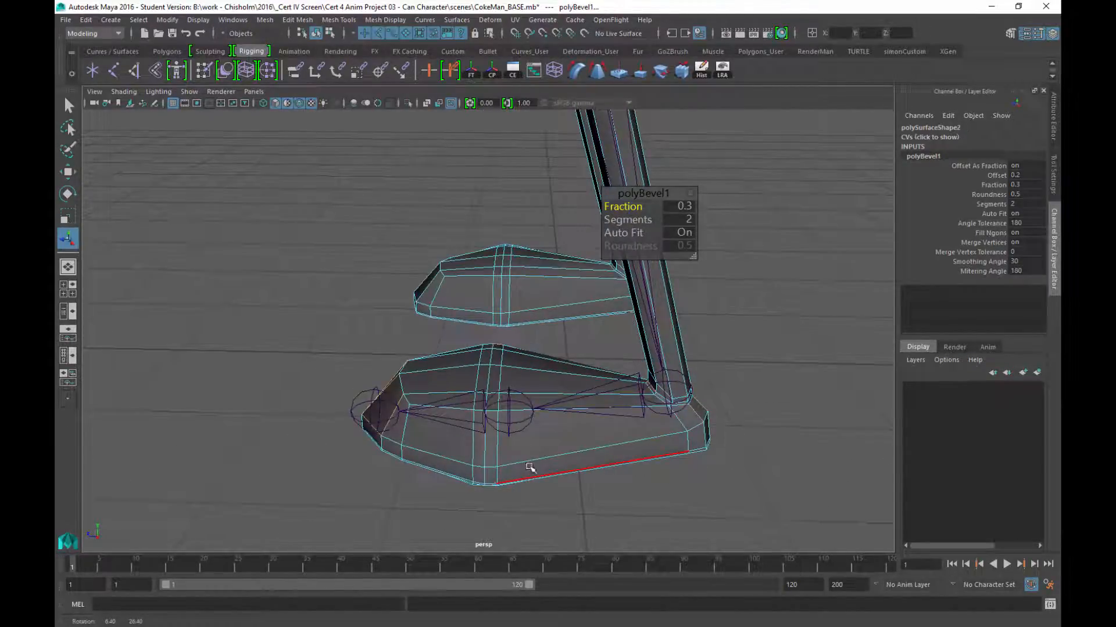
{"action": "key", "text": "q"}
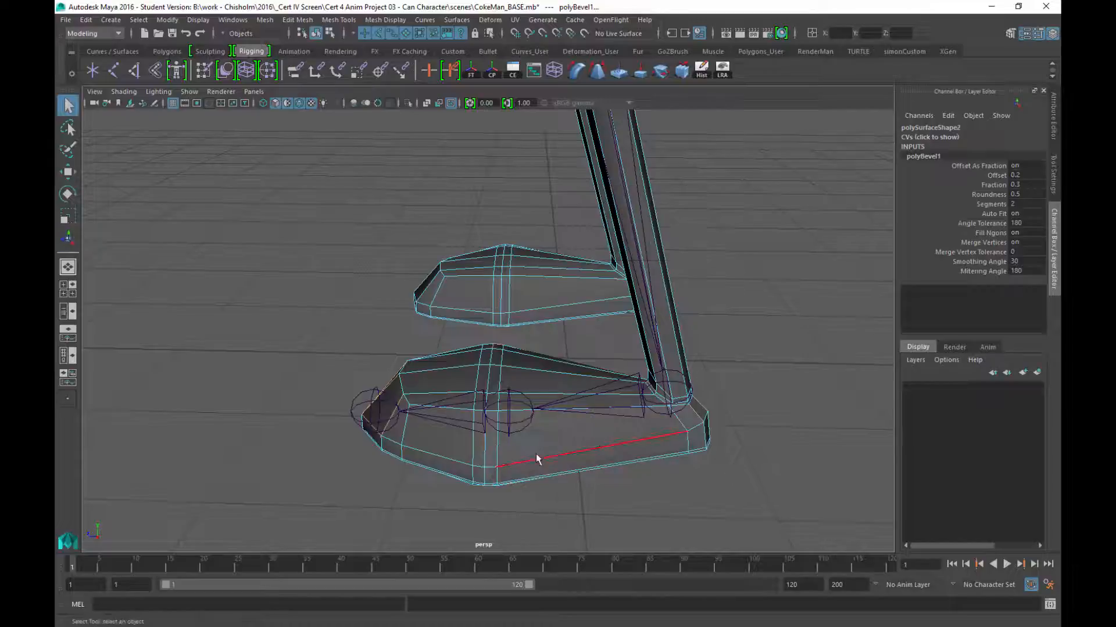
Step: Check the bevelled loops on the soles, then return to object mode and select the legs mesh
{"action": "left_click_drag", "start_coordinate": [535, 460], "coordinate": [526, 348], "text": "alt"}
{"action": "left_click", "coordinate": [584, 489]}
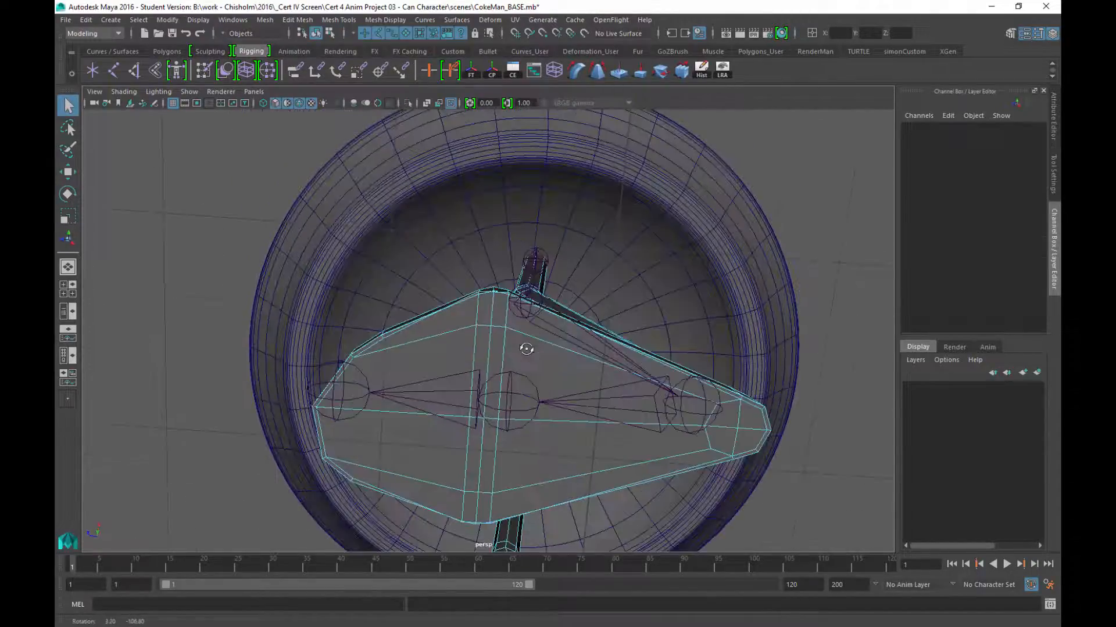
{"action": "right_click_drag", "start_coordinate": [525, 348], "coordinate": [612, 515], "text": "alt"}
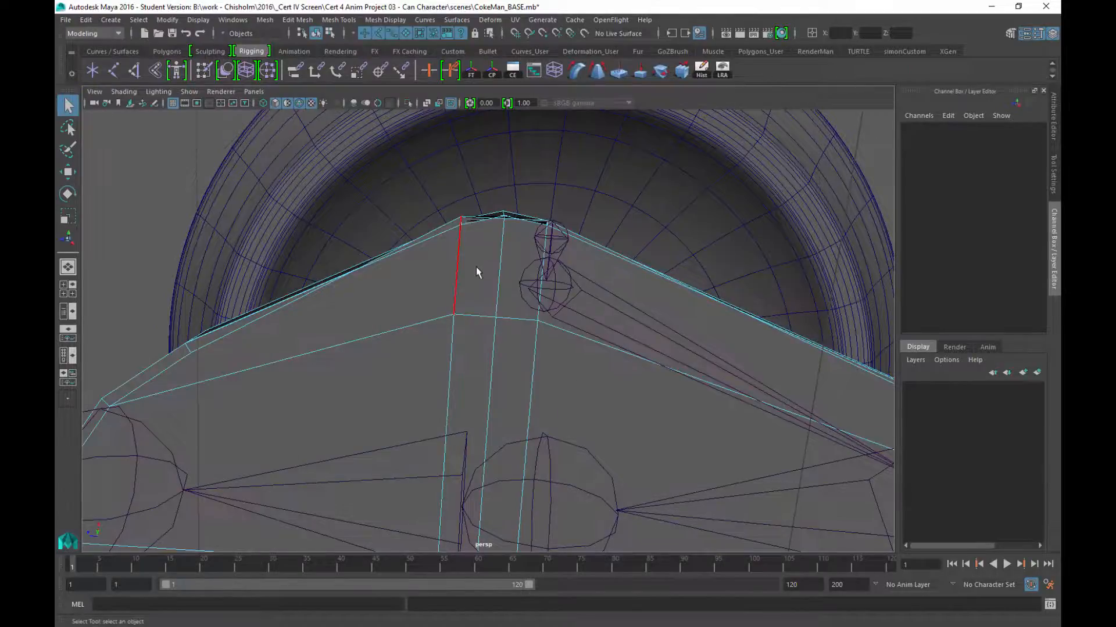
{"action": "right_click_drag", "start_coordinate": [476, 269], "coordinate": [335, 388], "text": "alt"}
{"action": "left_click_drag", "start_coordinate": [336, 388], "coordinate": [491, 428], "text": "alt"}
{"action": "right_click_drag", "start_coordinate": [491, 428], "coordinate": [548, 385], "text": "alt"}
{"action": "right_click", "coordinate": [580, 272]}
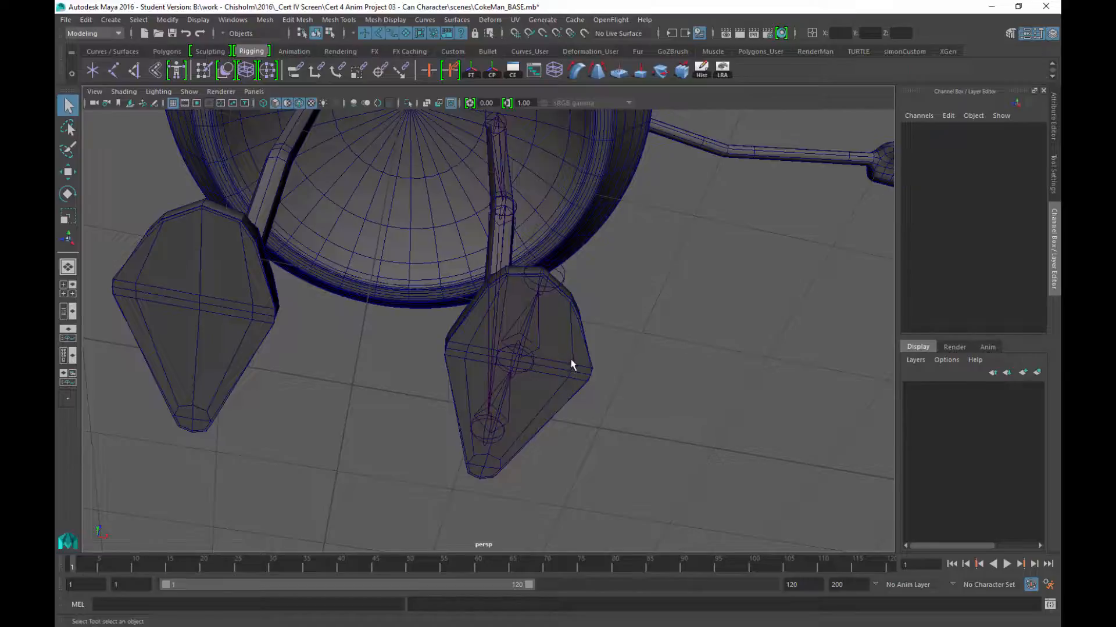
{"action": "left_click", "coordinate": [570, 360]}
{"action": "left_click_drag", "start_coordinate": [572, 360], "coordinate": [645, 349], "text": "alt"}
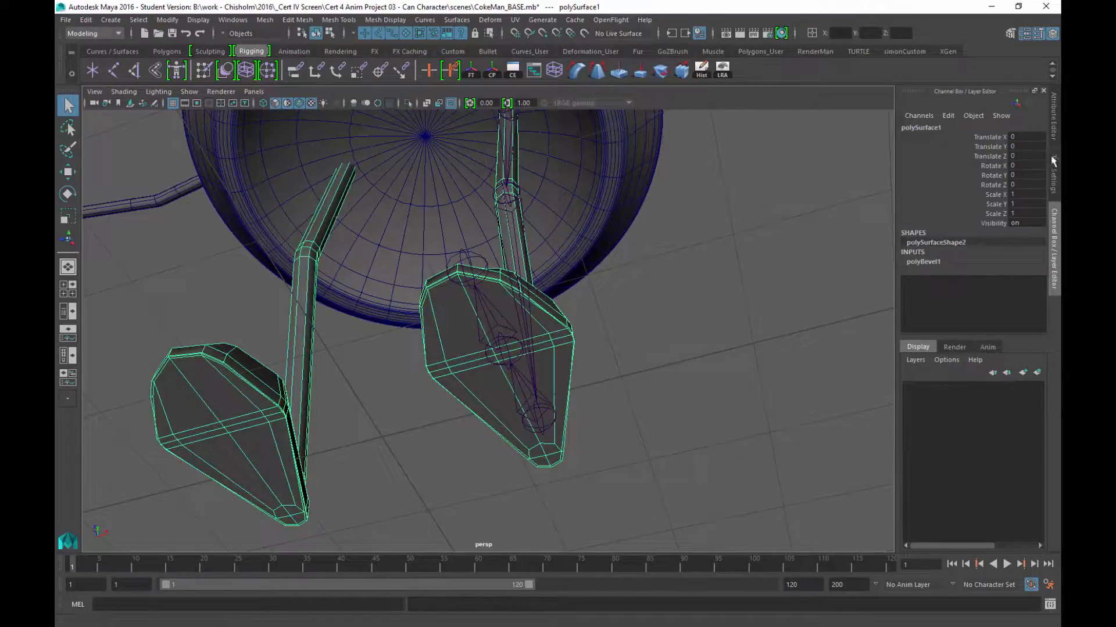
Step: Set the Select tool's symmetry to Object X
{"action": "left_click", "coordinate": [1054, 173]}
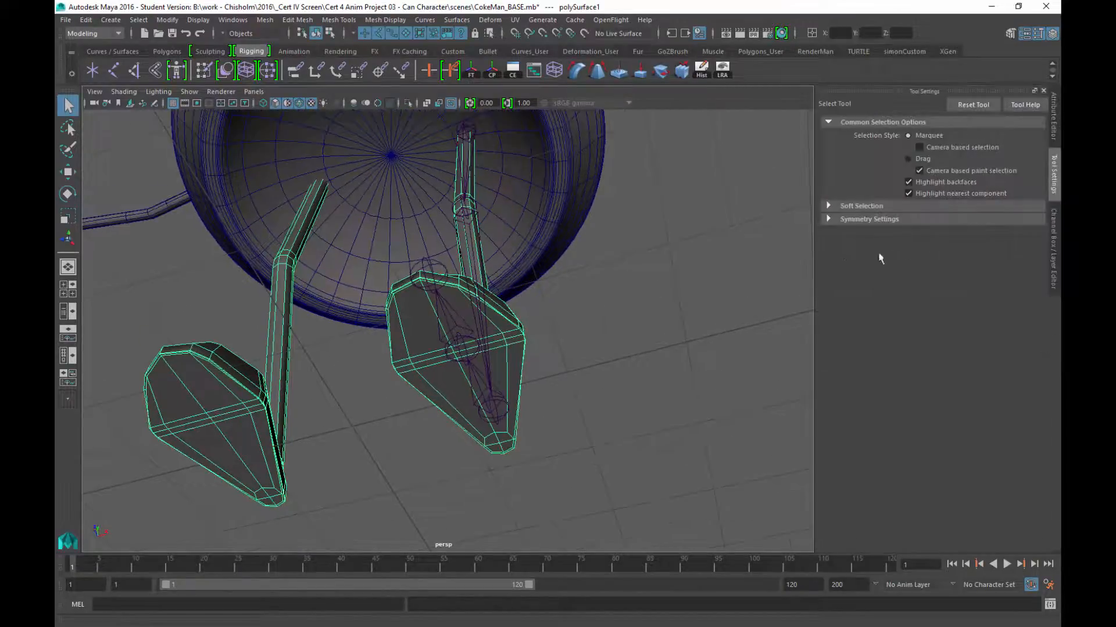
{"action": "left_click", "coordinate": [859, 225]}
{"action": "left_click", "coordinate": [911, 233]}
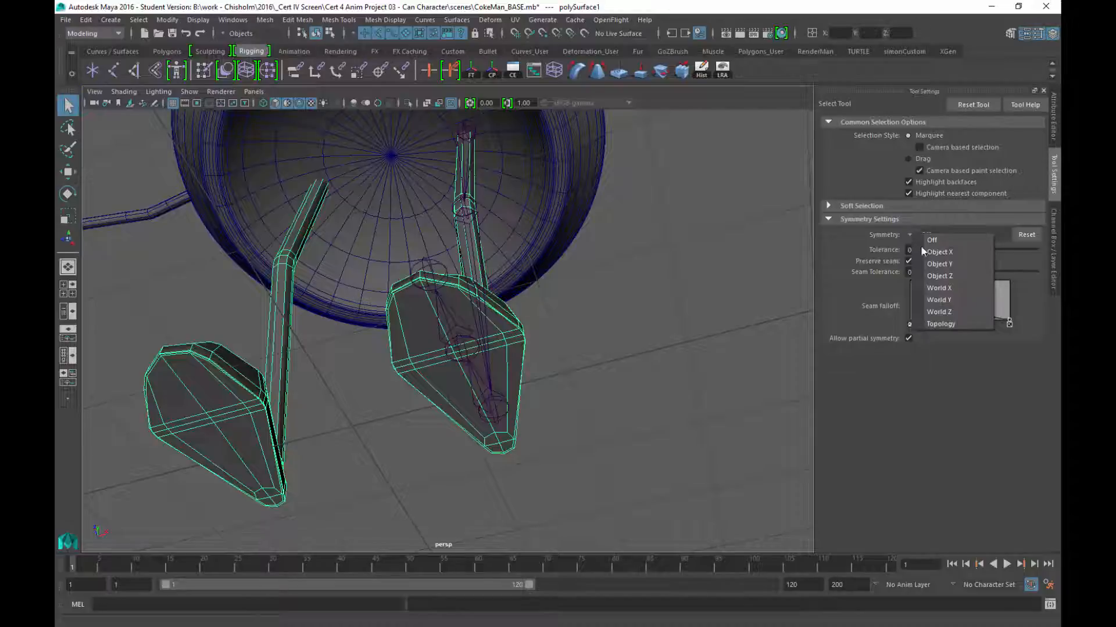
{"action": "left_click", "coordinate": [938, 252]}
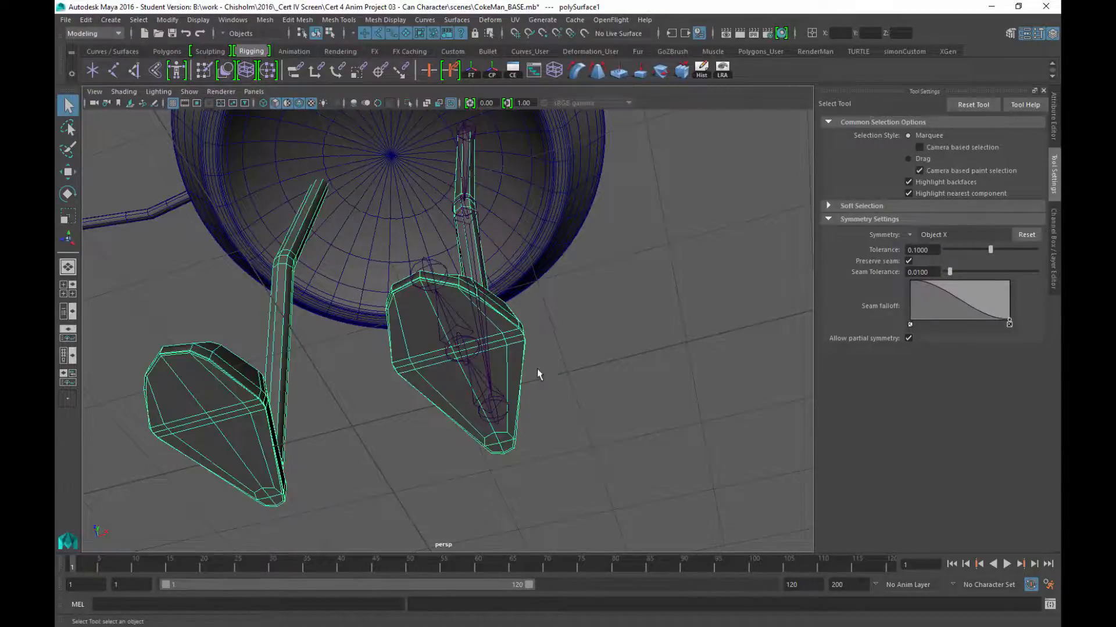
Step: Select the two outer-edge vertices flanking the middle ball loop on the left foot's sole and move them inward along X with symmetry
{"action": "scroll", "coordinate": [581, 372], "scroll_direction": "up", "scroll_amount": 5}
{"action": "right_click_drag", "start_coordinate": [565, 272], "coordinate": [523, 273]}
{"action": "left_click_drag", "start_coordinate": [569, 337], "coordinate": [523, 337], "text": "alt"}
{"action": "scroll", "coordinate": [548, 302], "scroll_direction": "up", "scroll_amount": 5}
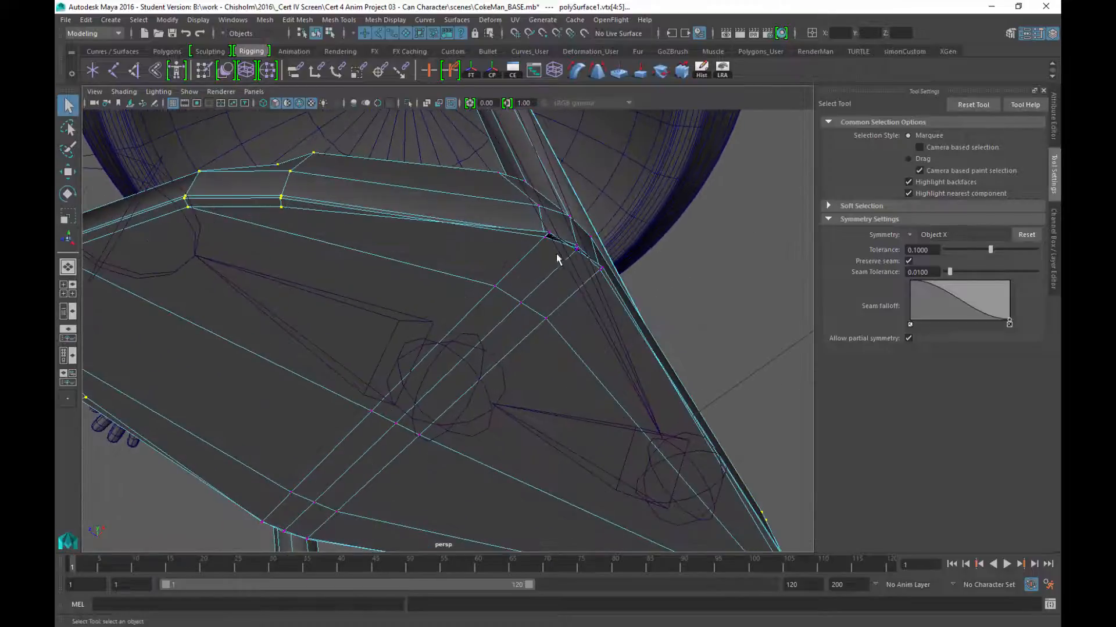
{"action": "left_click", "coordinate": [550, 235]}
{"action": "left_click", "coordinate": [601, 271], "text": "shift"}
{"action": "scroll", "coordinate": [383, 441], "scroll_direction": "down", "scroll_amount": 5}
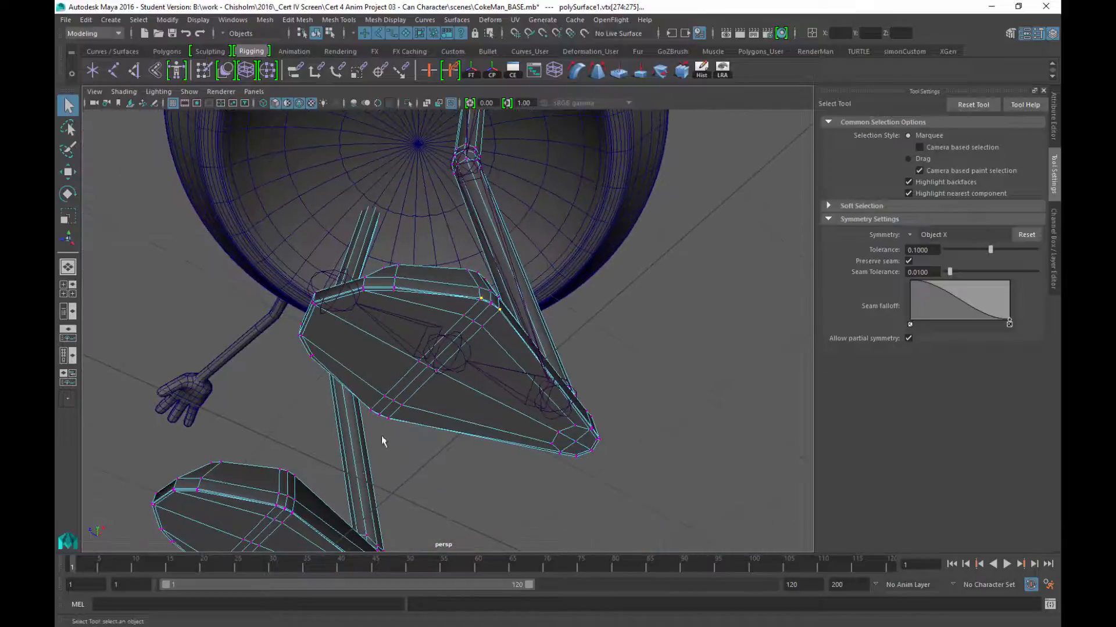
{"action": "left_click_drag", "start_coordinate": [419, 473], "coordinate": [485, 348], "text": "alt"}
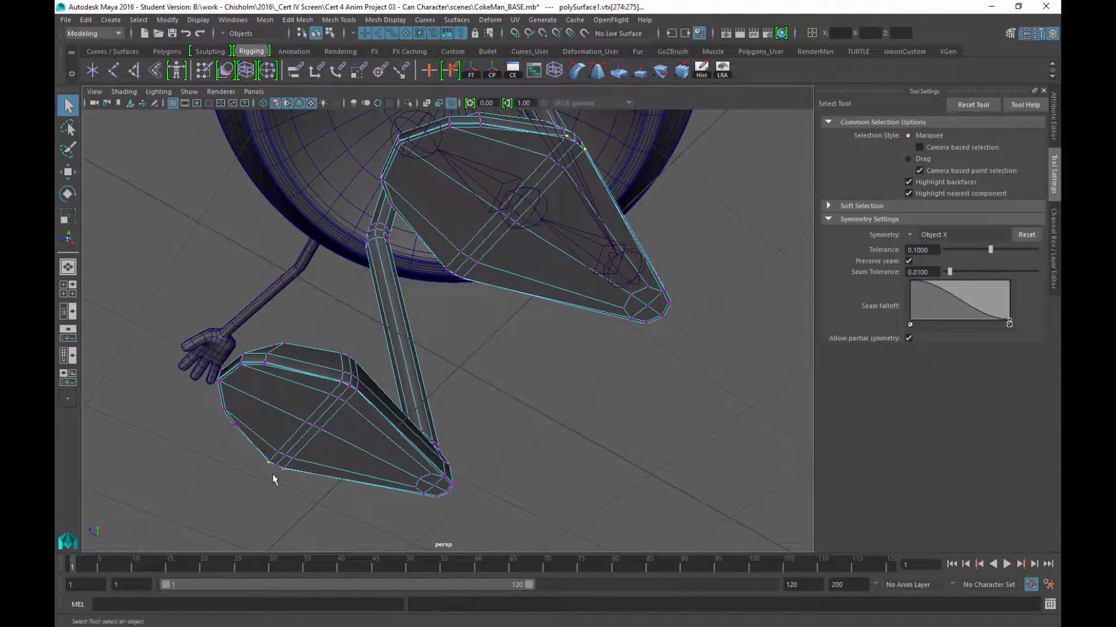
{"action": "key", "text": "w"}
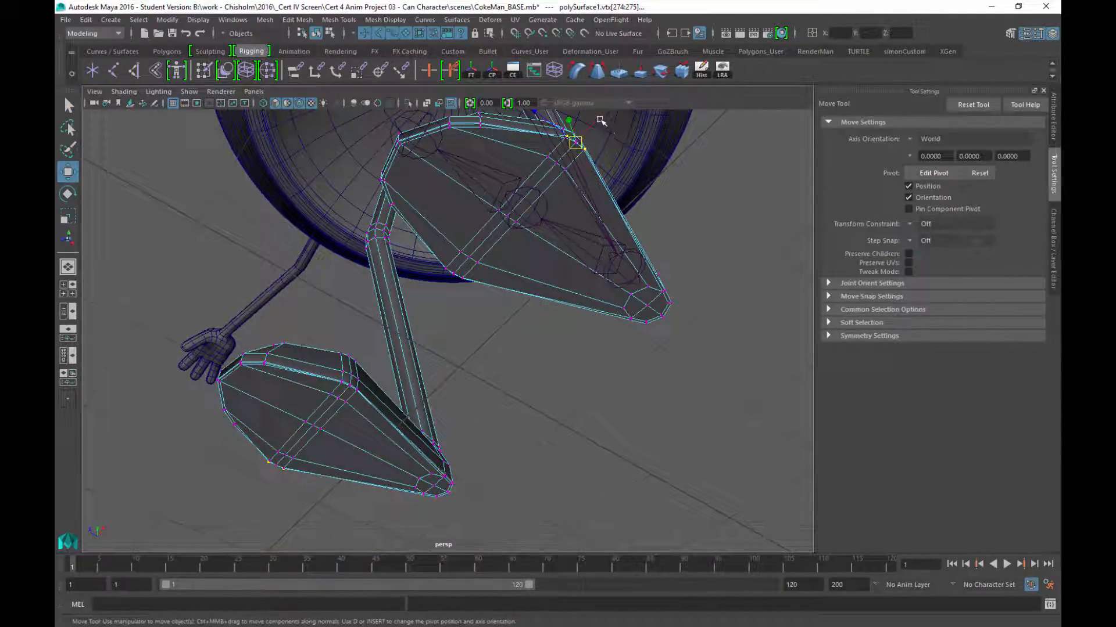
{"action": "left_click_drag", "start_coordinate": [601, 120], "coordinate": [595, 127]}
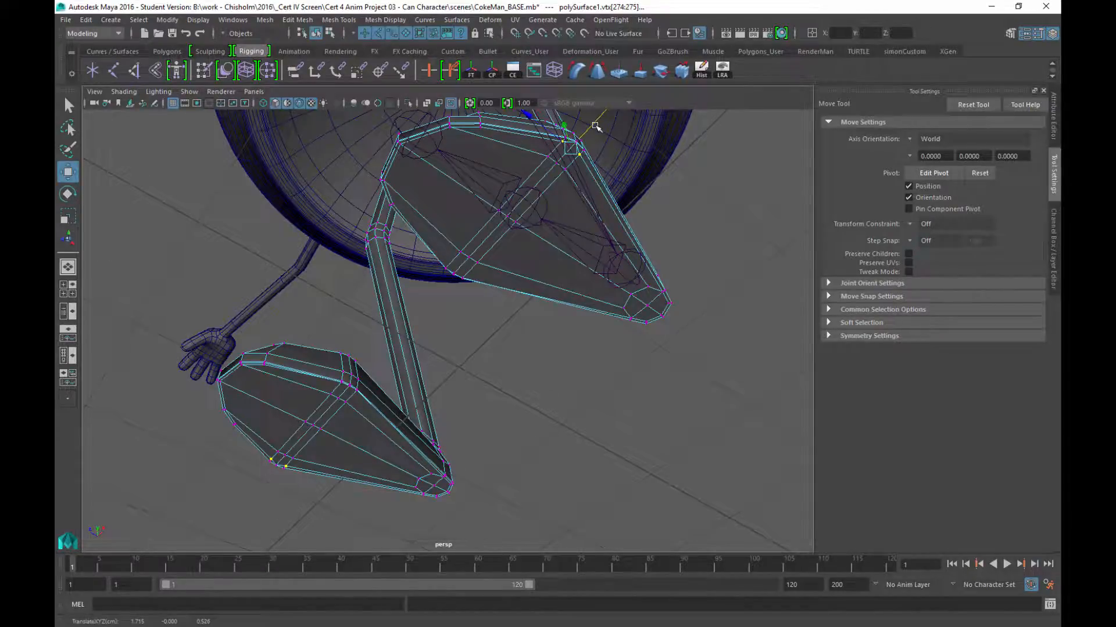
Step: Move the middle outer-edge vertex between those two inward along X to even out the sole's curve at the ball
{"action": "middle_click_drag", "start_coordinate": [606, 215], "coordinate": [530, 326], "text": "alt"}
{"action": "right_click_drag", "start_coordinate": [530, 326], "coordinate": [645, 540], "text": "alt"}
{"action": "middle_click_drag", "start_coordinate": [603, 289], "coordinate": [542, 364], "text": "alt"}
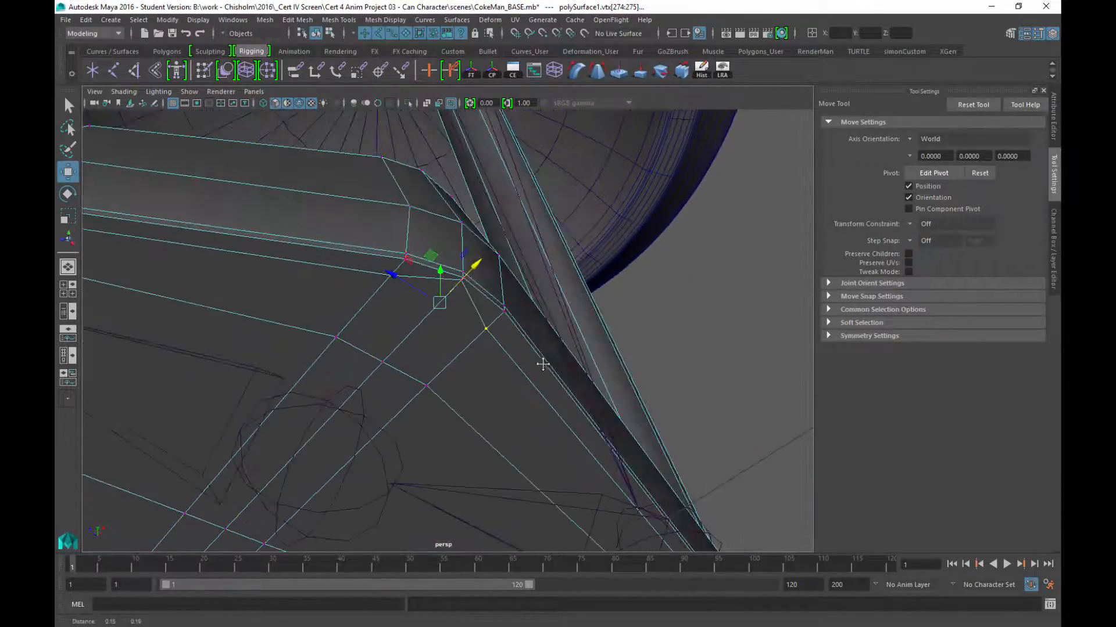
{"action": "right_click_drag", "start_coordinate": [543, 364], "coordinate": [546, 391], "text": "alt"}
{"action": "left_click", "coordinate": [496, 187]}
{"action": "left_click_drag", "start_coordinate": [522, 162], "coordinate": [492, 197]}
{"action": "right_click_drag", "start_coordinate": [446, 325], "coordinate": [215, 294], "text": "alt"}
{"action": "middle_click_drag", "start_coordinate": [388, 351], "coordinate": [447, 267], "text": "alt"}
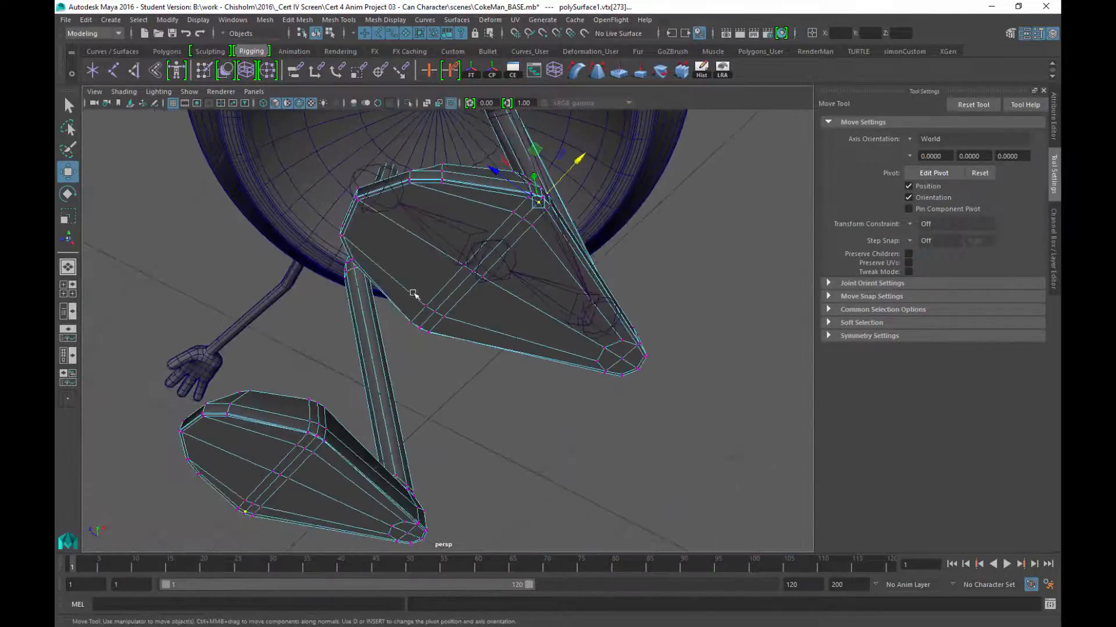
Step: Select the three inner-edge vertices at the ball of the left foot's sole and shift them along X towards the foot's centre
{"action": "left_click_drag", "start_coordinate": [413, 294], "coordinate": [578, 294], "text": "alt"}
{"action": "middle_click_drag", "start_coordinate": [543, 332], "coordinate": [479, 293], "text": "alt"}
{"action": "right_click_drag", "start_coordinate": [485, 305], "coordinate": [665, 571], "text": "alt"}
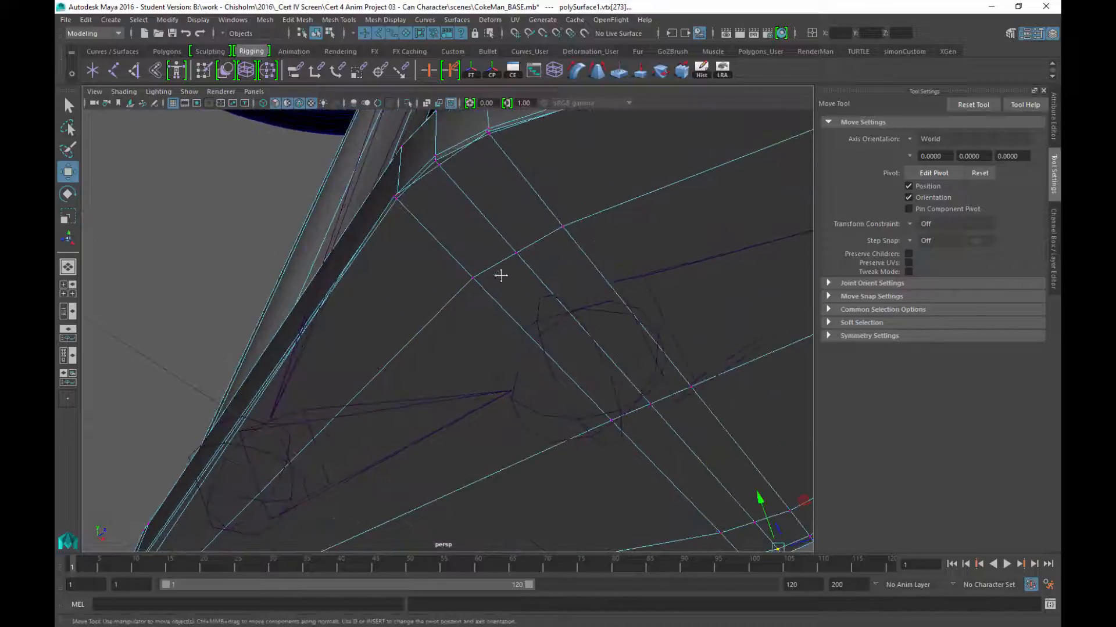
{"action": "middle_click_drag", "start_coordinate": [501, 274], "coordinate": [443, 298], "text": "alt"}
{"action": "right_click_drag", "start_coordinate": [443, 298], "coordinate": [472, 308], "text": "alt"}
{"action": "left_click", "coordinate": [471, 171]}
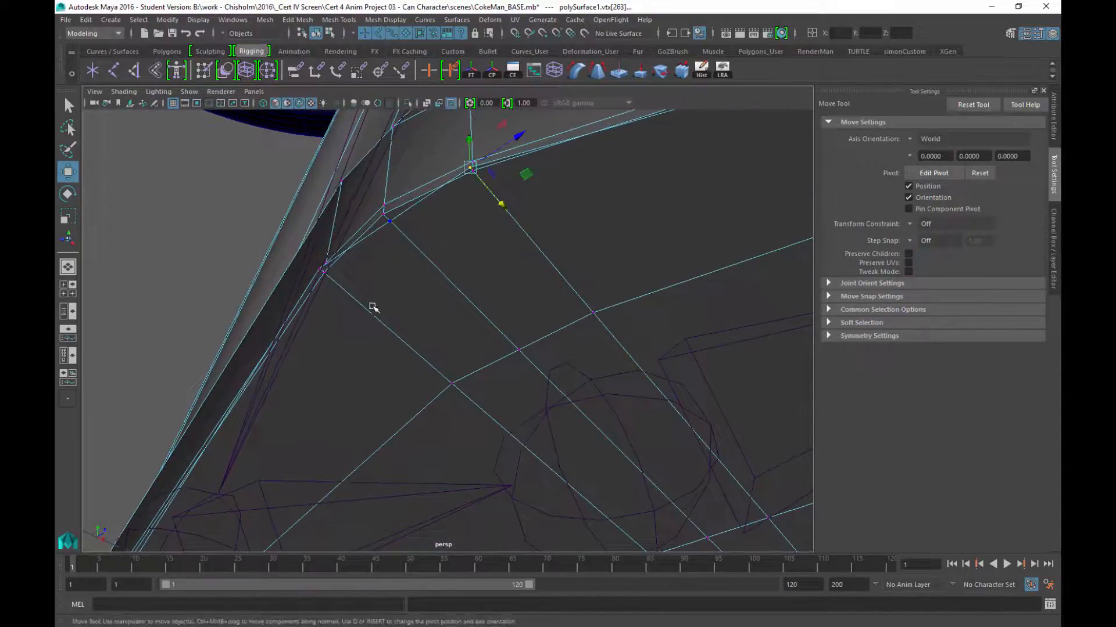
{"action": "left_click", "coordinate": [347, 294], "text": "shift"}
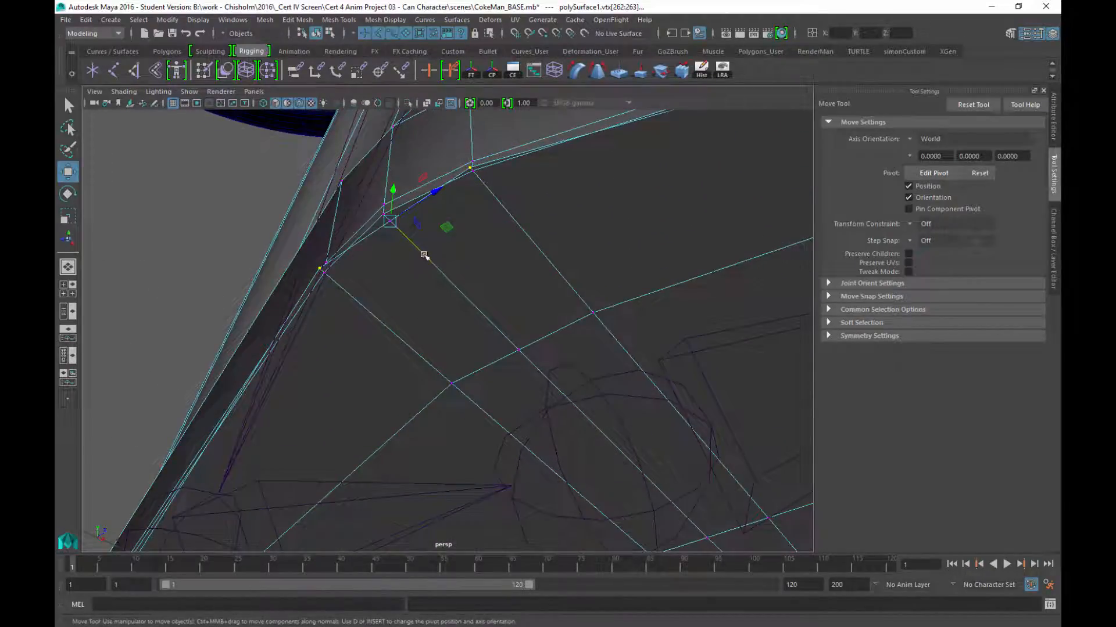
{"action": "left_click_drag", "start_coordinate": [425, 255], "coordinate": [473, 302]}
{"action": "left_click", "coordinate": [447, 281], "text": "shift"}
{"action": "right_click_drag", "start_coordinate": [473, 302], "coordinate": [418, 306], "text": "alt"}
{"action": "left_click_drag", "start_coordinate": [480, 351], "coordinate": [477, 353]}
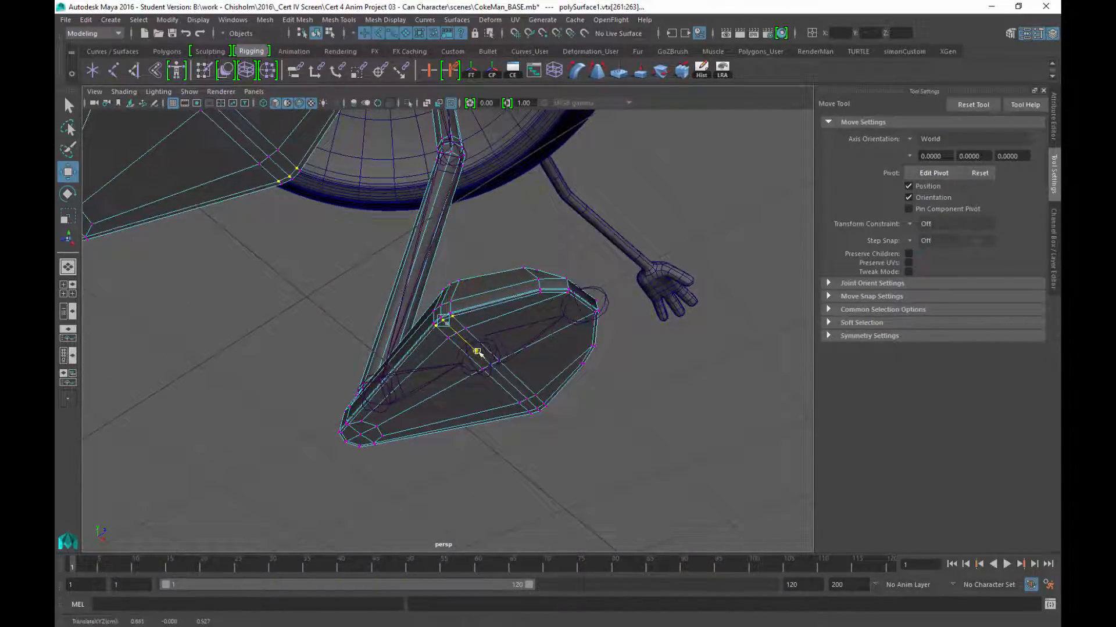
Step: Return to object mode, select the legs mesh and delete its construction history
{"action": "left_click", "coordinate": [545, 473]}
{"action": "left_click_drag", "start_coordinate": [545, 473], "coordinate": [318, 452], "text": "alt"}
{"action": "right_click_drag", "start_coordinate": [534, 354], "coordinate": [614, 253]}
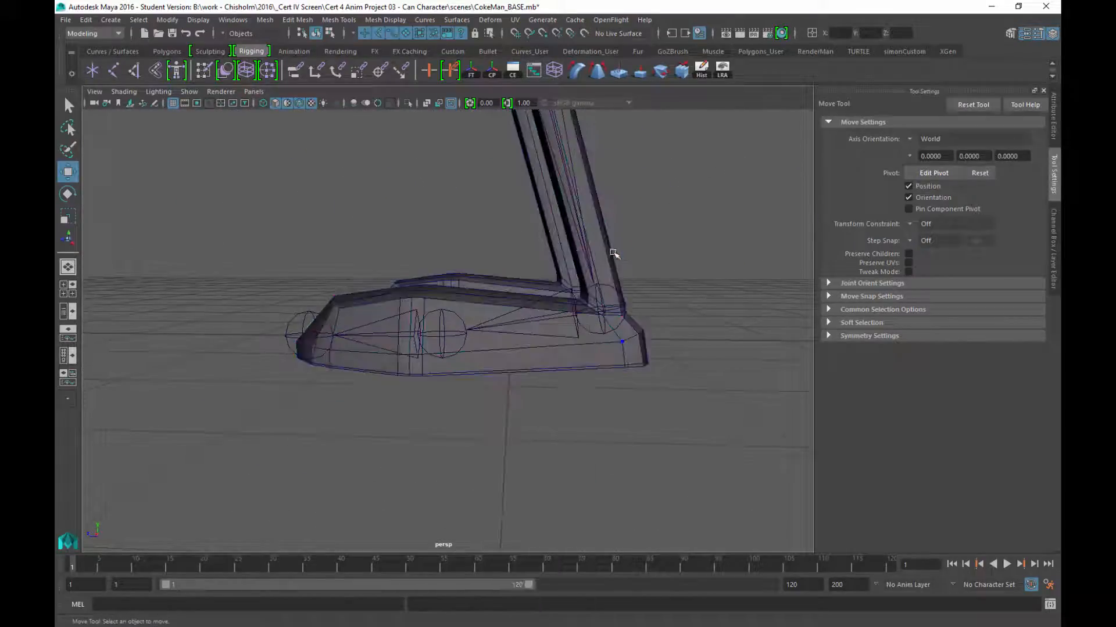
{"action": "left_click_drag", "start_coordinate": [523, 378], "coordinate": [525, 351], "text": "alt"}
{"action": "left_click", "coordinate": [525, 351]}
{"action": "key", "text": "f"}
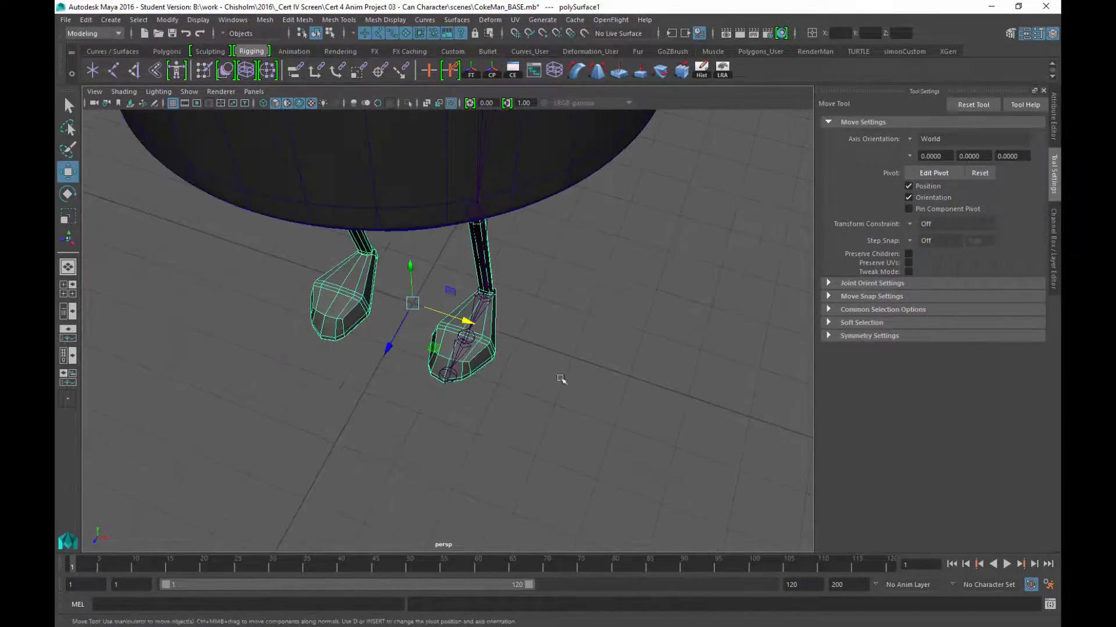
{"action": "right_click_drag", "start_coordinate": [563, 378], "coordinate": [602, 351], "text": "alt"}
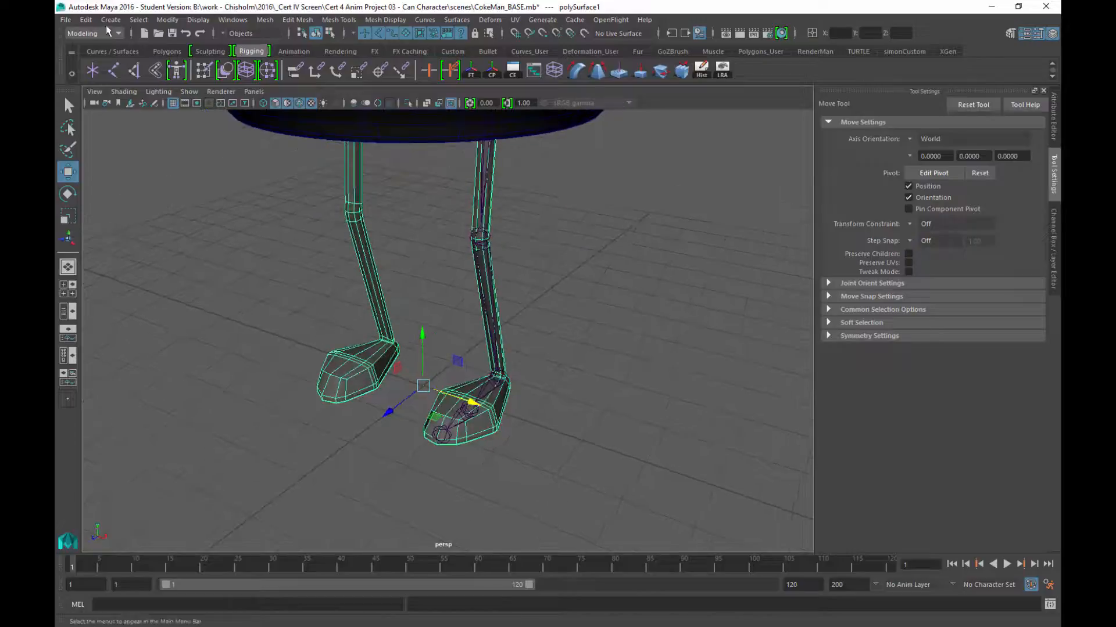
{"action": "left_click", "coordinate": [87, 21]}
{"action": "mouse_move", "coordinate": [145, 161]}
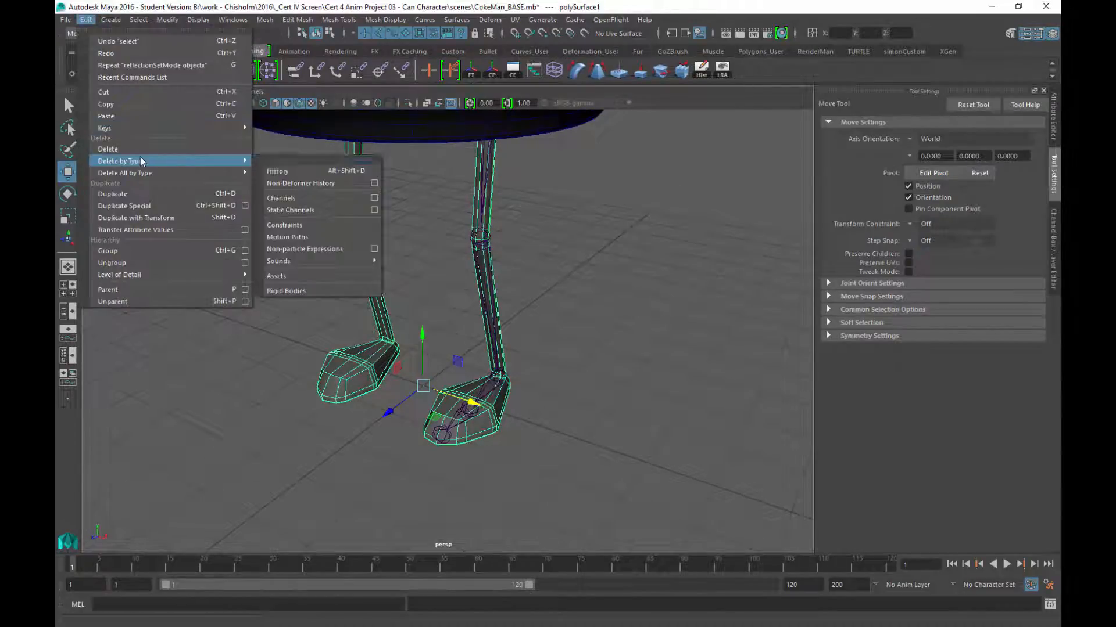
{"action": "left_click", "coordinate": [279, 171]}
{"action": "left_click_drag", "start_coordinate": [546, 349], "coordinate": [577, 349], "text": "alt"}
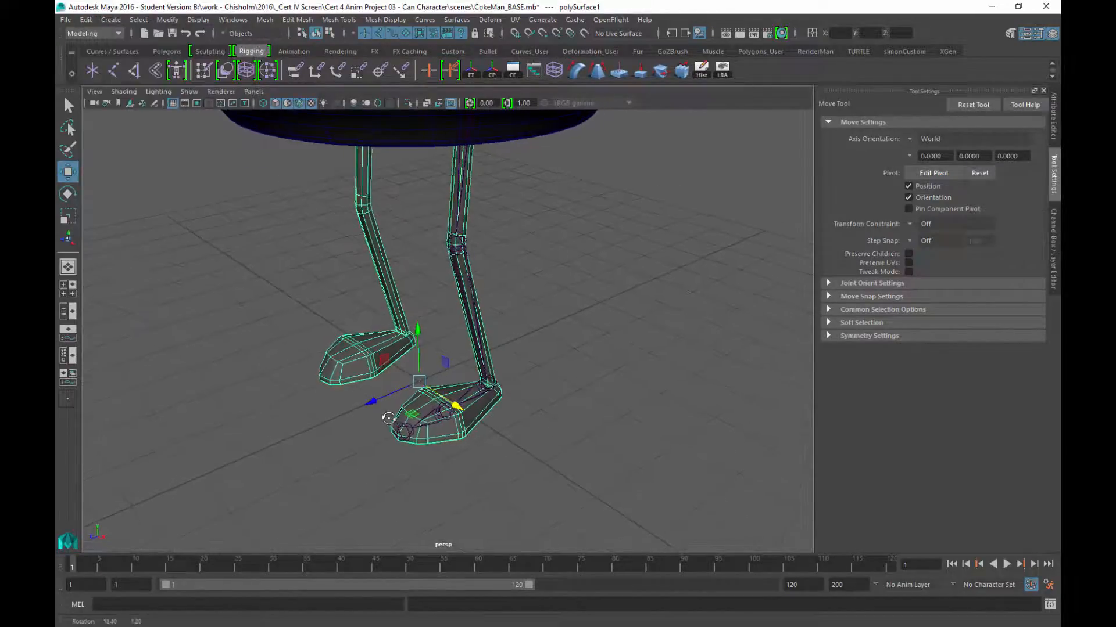
Step: Turn on smooth preview for the legs mesh and inspect the foot's edge loops around the ball joint from the side
{"action": "key", "text": "q"}
{"action": "left_click", "coordinate": [576, 344]}
{"action": "left_click_drag", "start_coordinate": [554, 406], "coordinate": [477, 405], "text": "alt"}
{"action": "left_click", "coordinate": [442, 396]}
{"action": "key", "text": "3"}
{"action": "left_click", "coordinate": [495, 418]}
{"action": "middle_click_drag", "start_coordinate": [512, 394], "coordinate": [520, 378], "text": "alt"}
{"action": "left_click_drag", "start_coordinate": [481, 332], "coordinate": [458, 308], "text": "alt"}
{"action": "scroll", "coordinate": [539, 413], "scroll_direction": "up", "scroll_amount": 8}
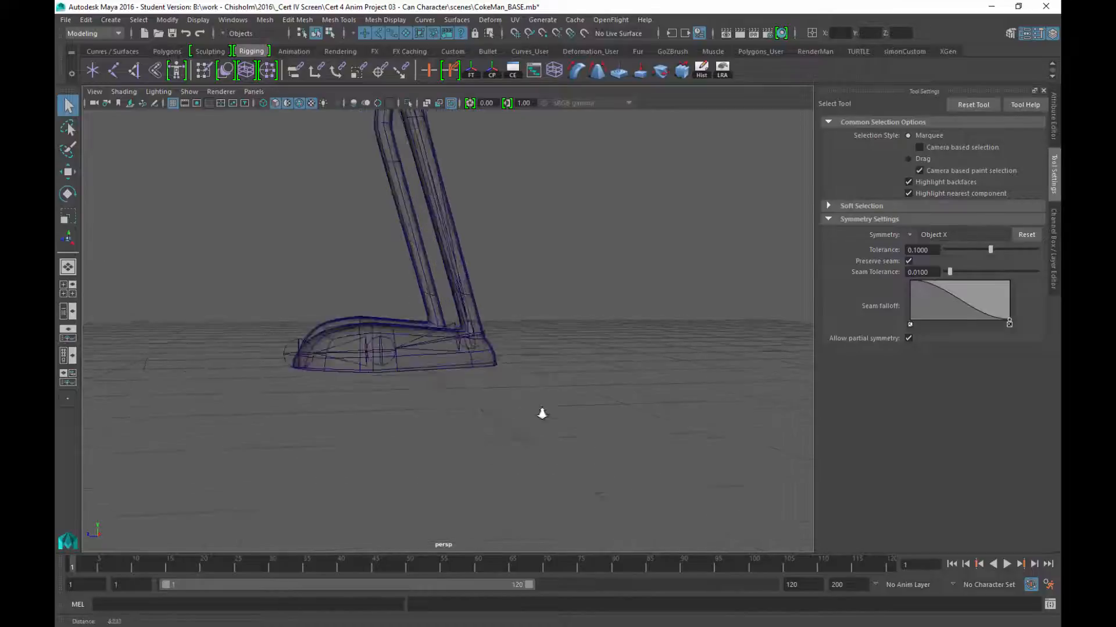
{"action": "middle_click_drag", "start_coordinate": [532, 415], "coordinate": [588, 417], "text": "alt"}
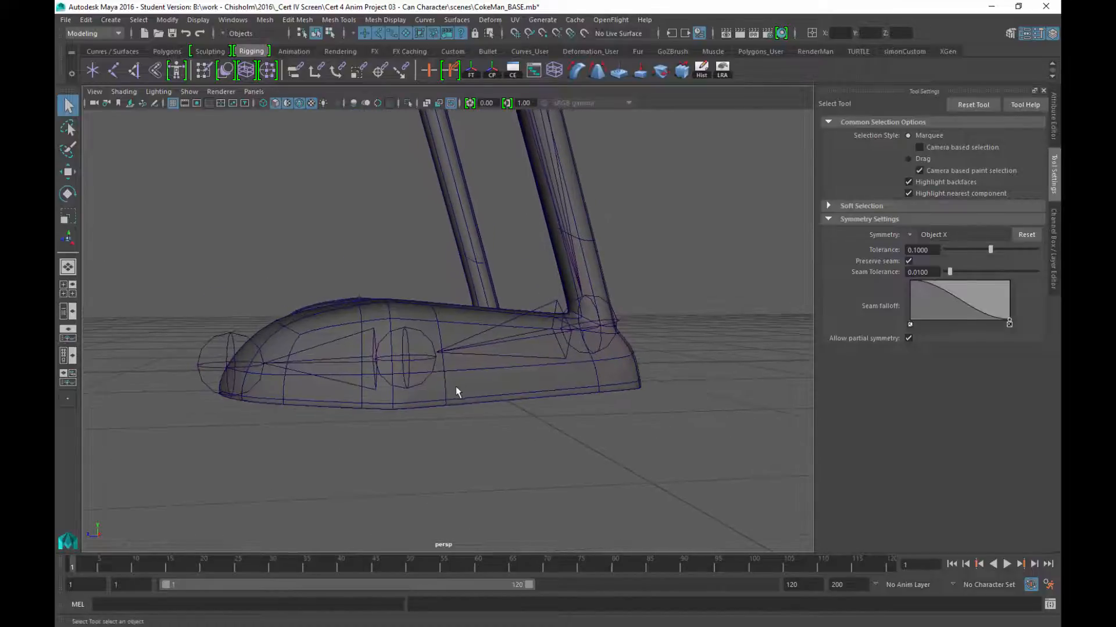
{"action": "left_click_drag", "start_coordinate": [457, 392], "coordinate": [446, 402], "text": "alt"}
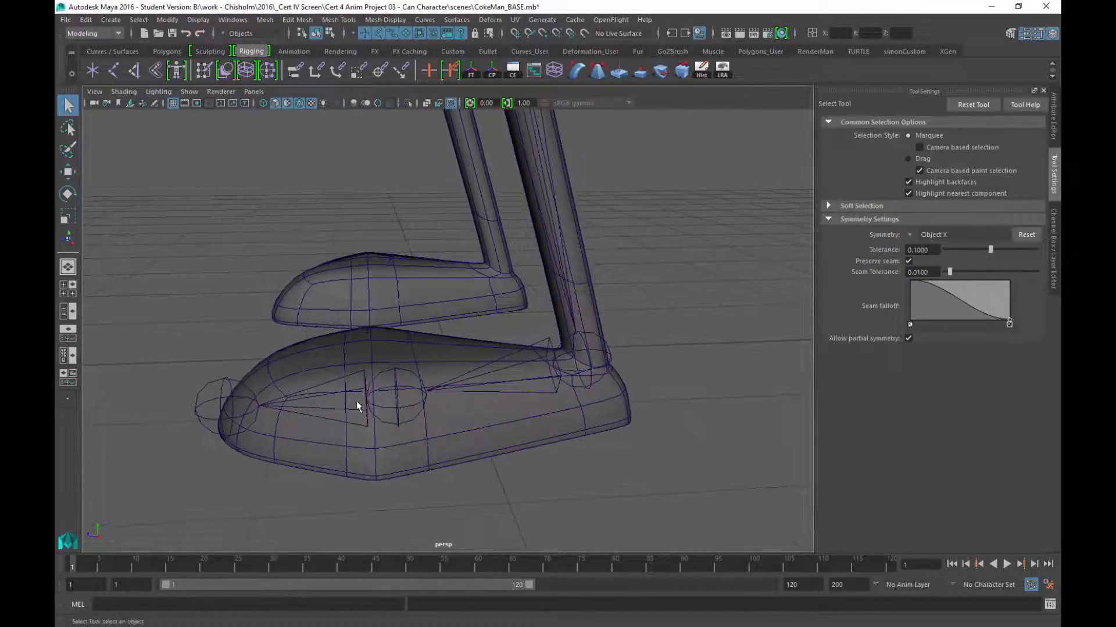
Step: Select the ball joint and, in the side view, move it forward along Z onto the middle of the bevelled loops
{"action": "left_click", "coordinate": [399, 385]}
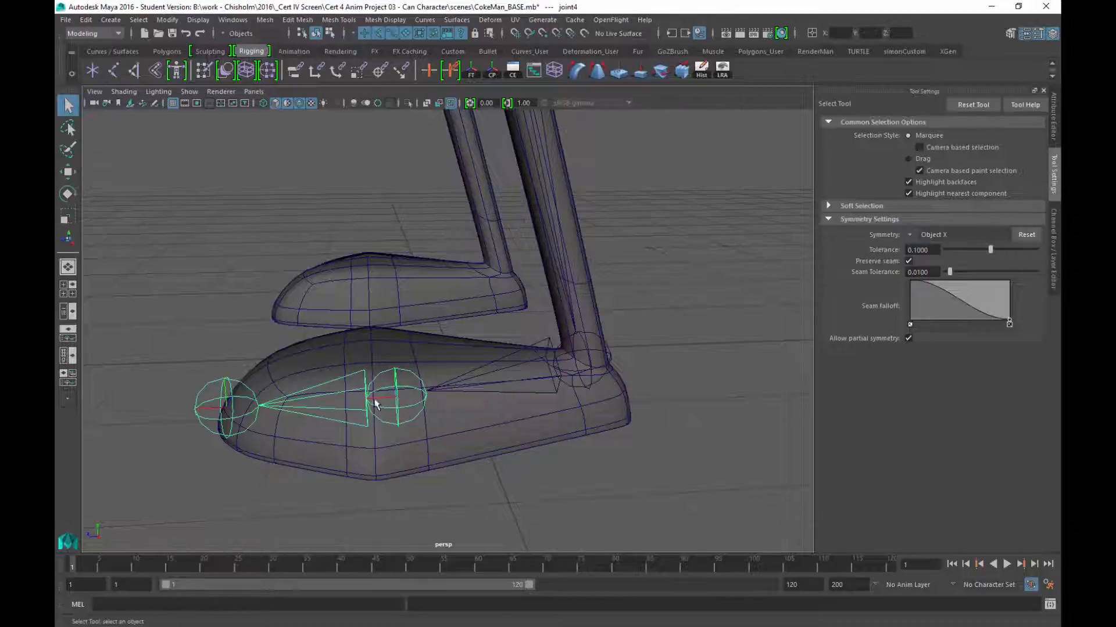
{"action": "key", "text": "space"}
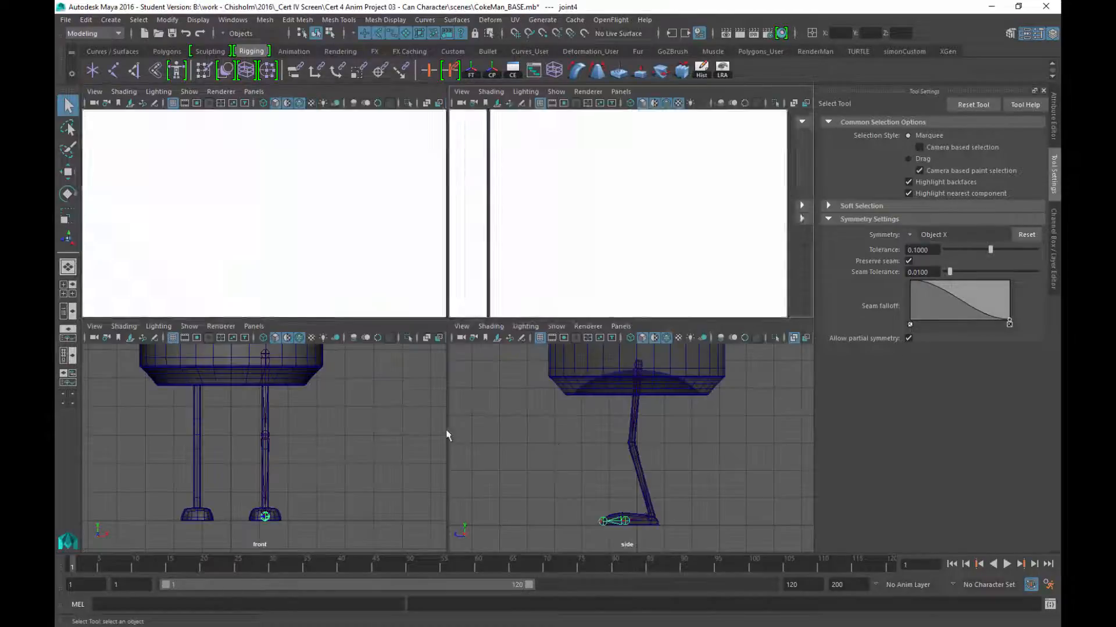
{"action": "key", "text": "f"}
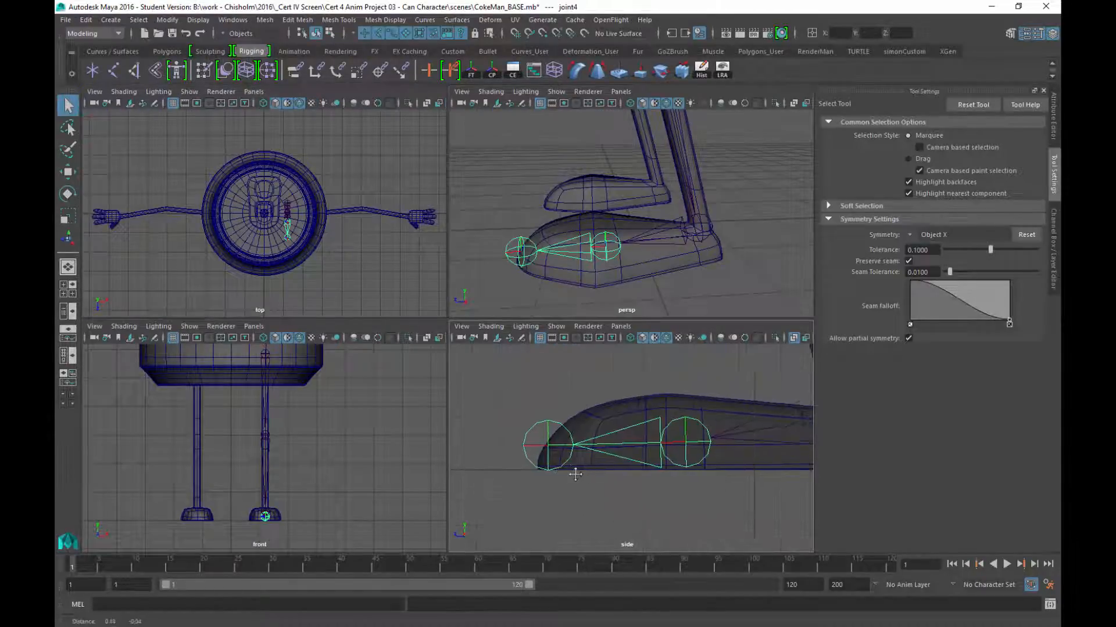
{"action": "key", "text": "space"}
{"action": "middle_click_drag", "start_coordinate": [478, 431], "coordinate": [473, 430], "text": "alt"}
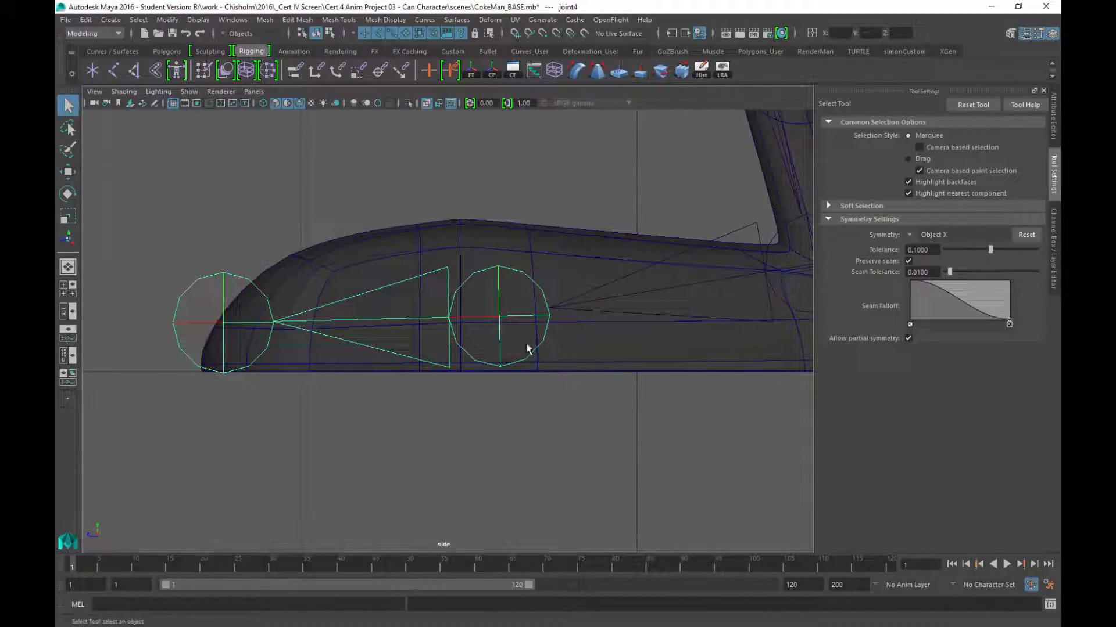
{"action": "key", "text": "w"}
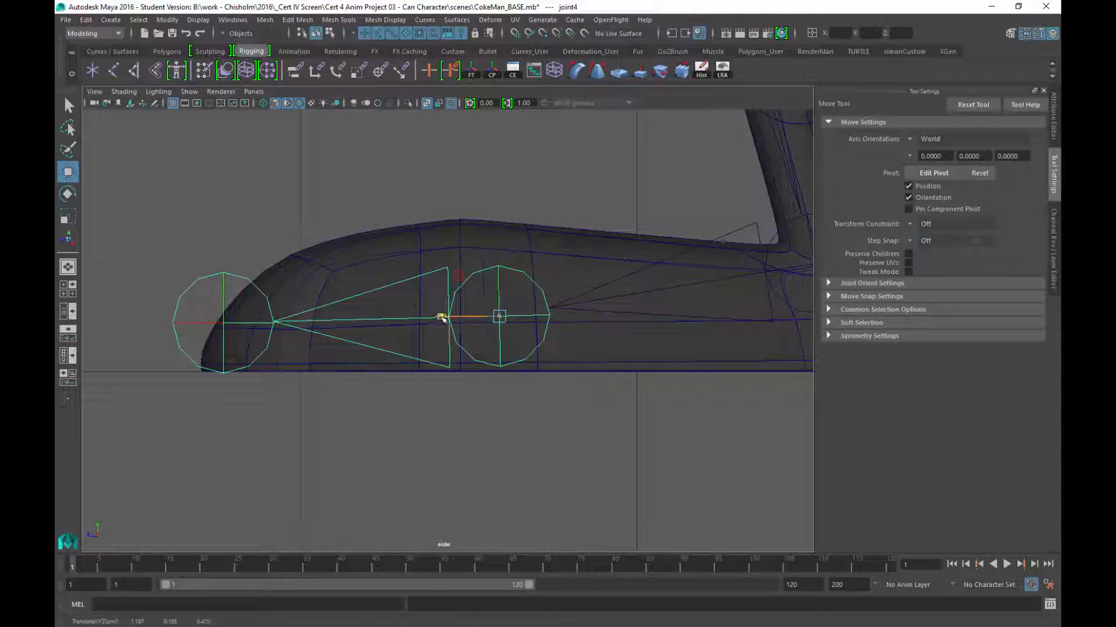
{"action": "left_click_drag", "start_coordinate": [442, 318], "coordinate": [404, 324]}
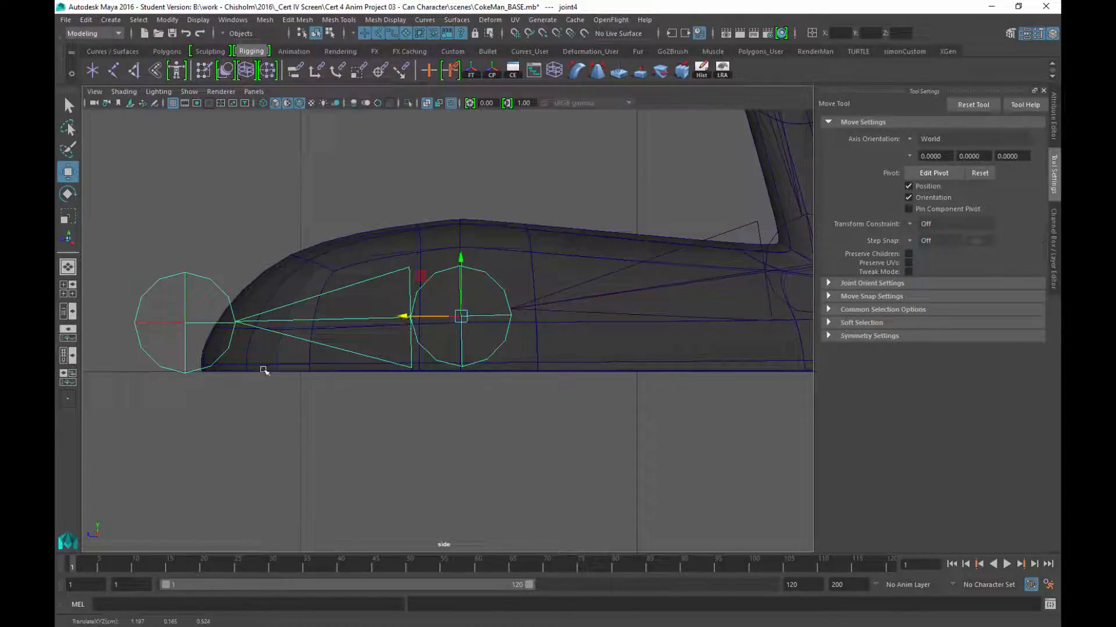
Step: Move the toe joint back along Z to the tip of the foot
{"action": "left_click", "coordinate": [187, 325]}
{"action": "left_click_drag", "start_coordinate": [129, 323], "coordinate": [169, 323]}
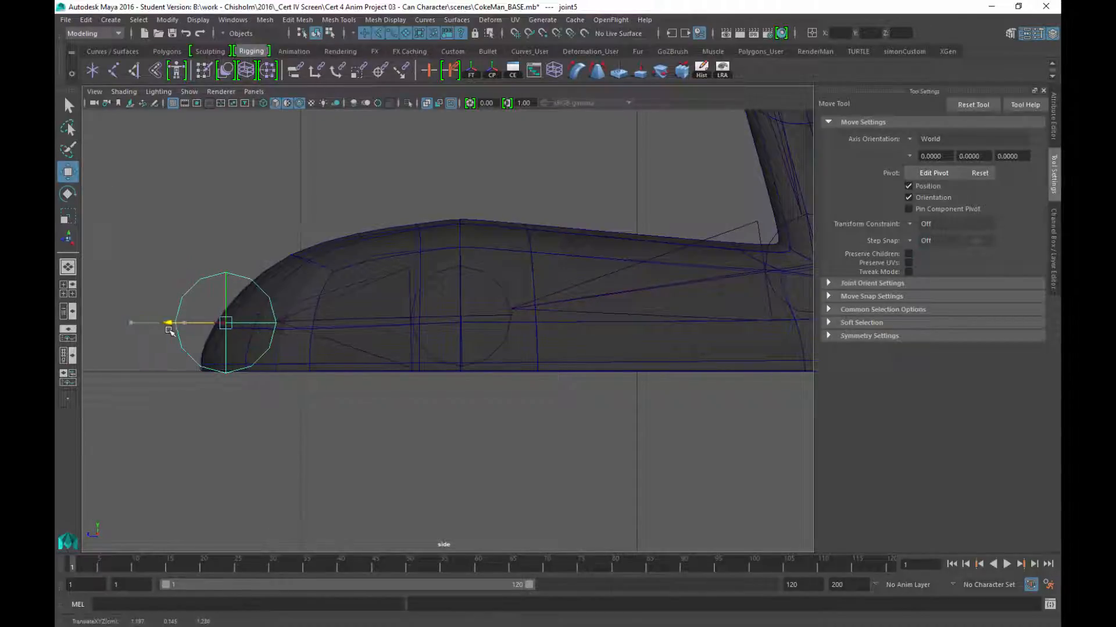
{"action": "right_click_drag", "start_coordinate": [424, 436], "coordinate": [359, 387], "text": "alt"}
{"action": "middle_click_drag", "start_coordinate": [477, 286], "coordinate": [432, 374], "text": "alt"}
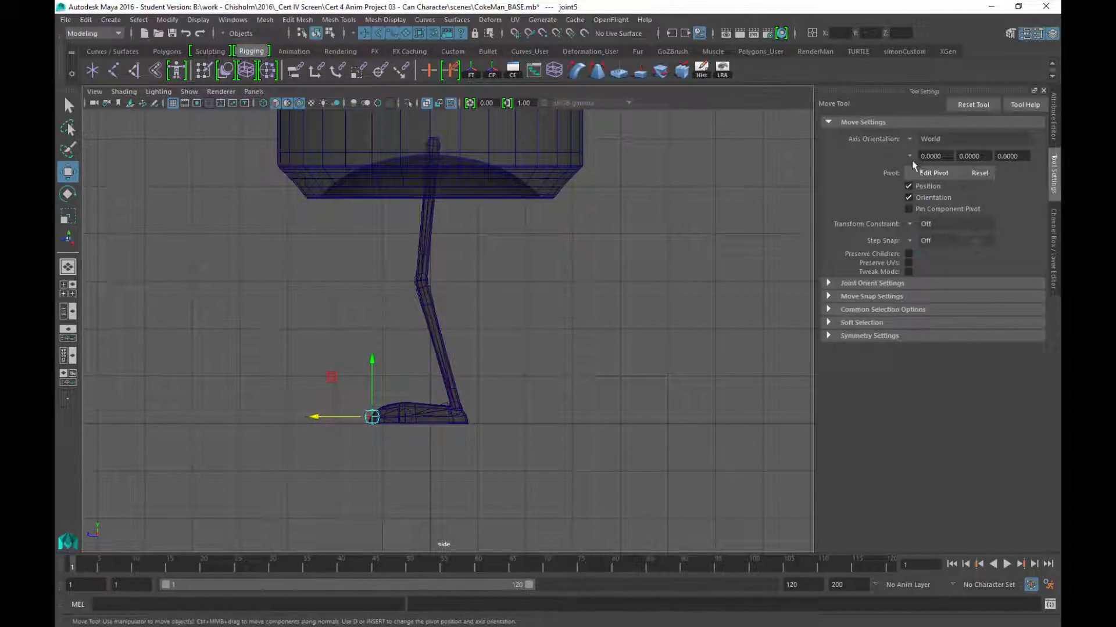
Step: Show the Channel Box with the toe joint's attributes and clear the joint selection
{"action": "left_click", "coordinate": [1053, 250]}
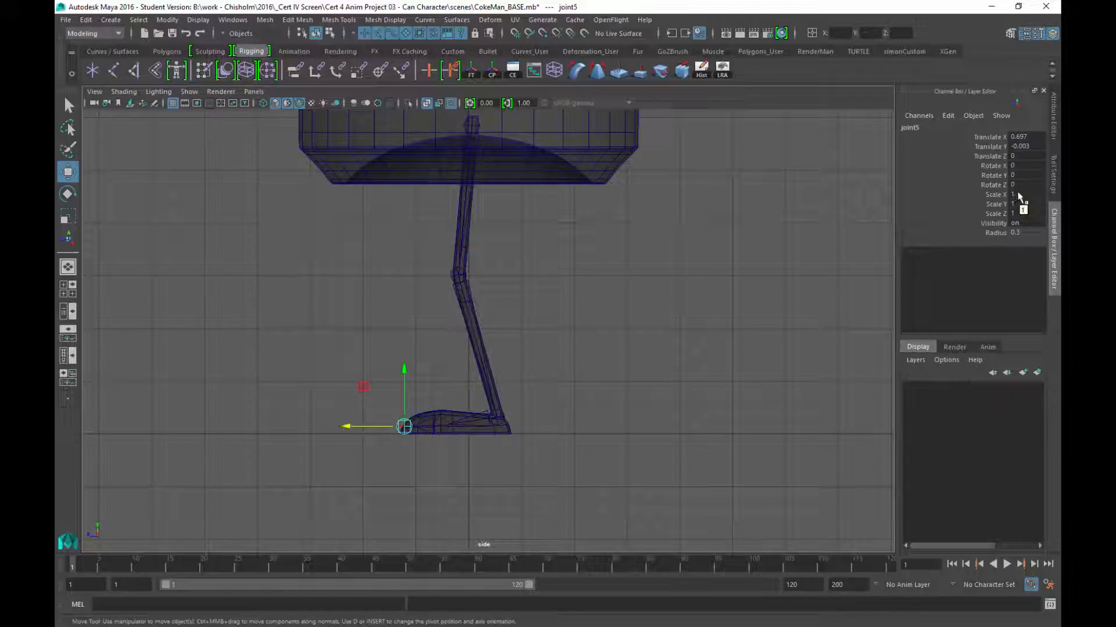
{"action": "middle_click_drag", "start_coordinate": [674, 321], "coordinate": [695, 389], "text": "alt"}
{"action": "key", "text": "q"}
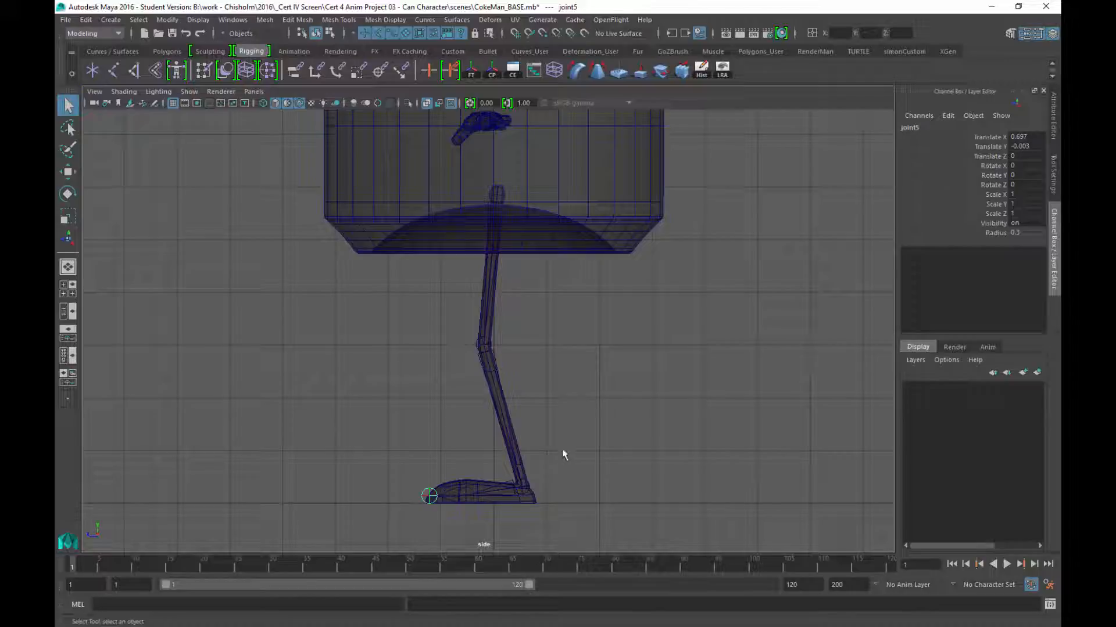
{"action": "middle_click_drag", "start_coordinate": [725, 242], "coordinate": [695, 239], "text": "alt"}
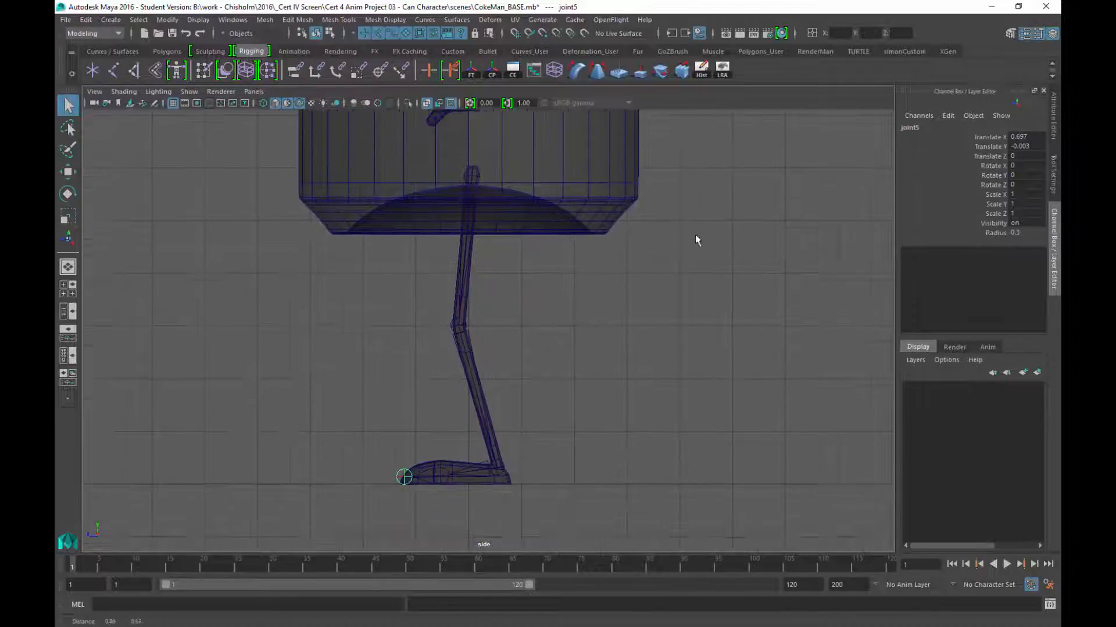
{"action": "left_click", "coordinate": [569, 426]}
{"action": "middle_click_drag", "start_coordinate": [568, 426], "coordinate": [543, 478], "text": "alt"}
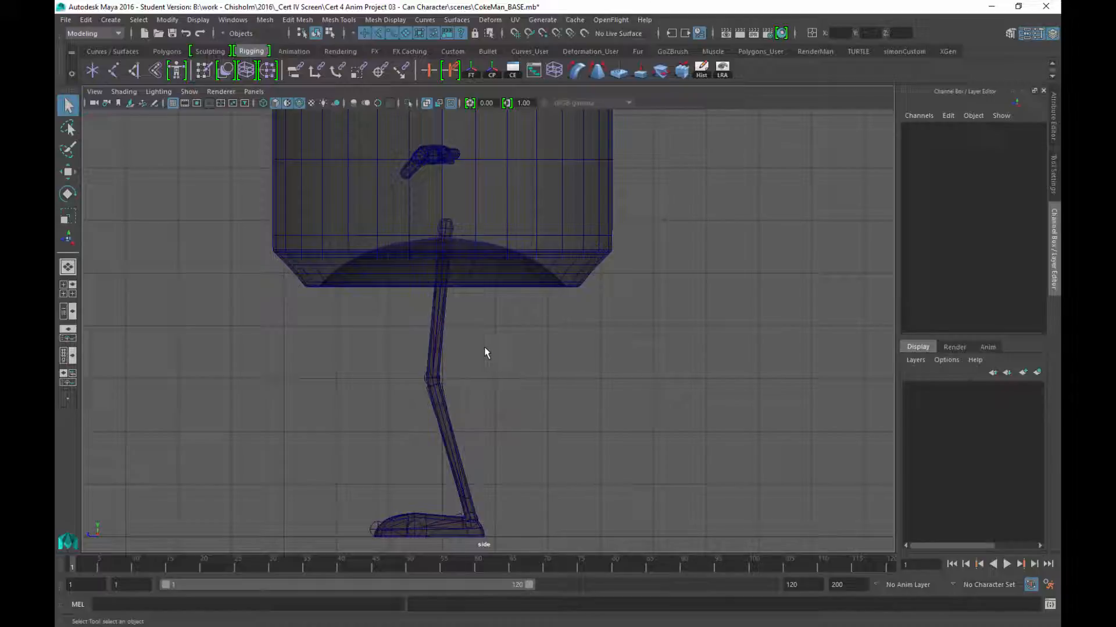
{"action": "middle_click_drag", "start_coordinate": [503, 315], "coordinate": [533, 294], "text": "alt"}
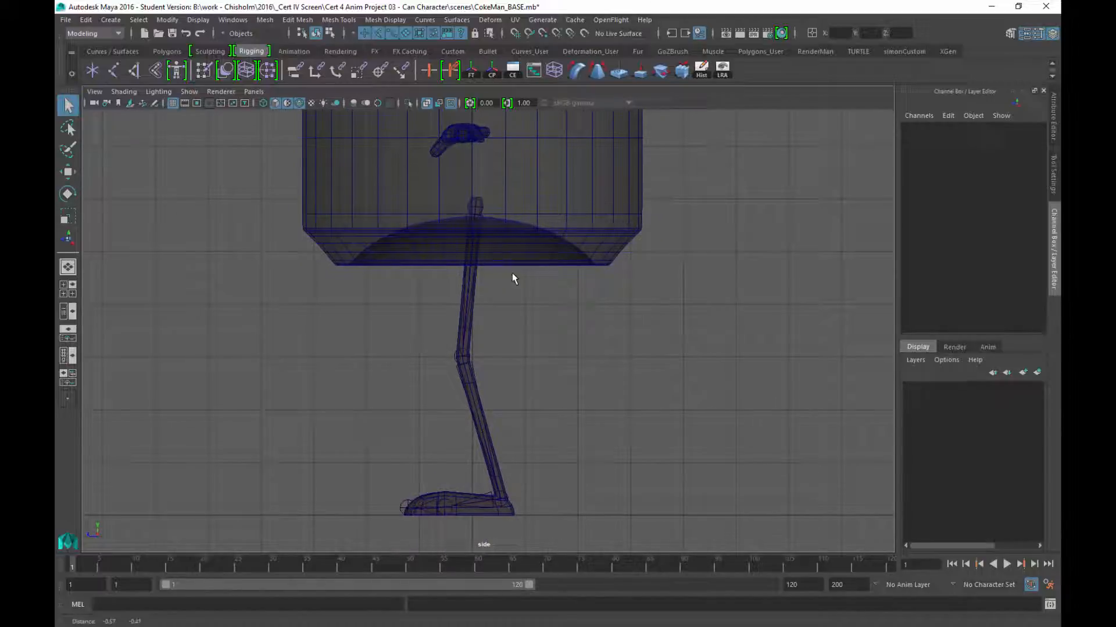
Step: Select the hip joint at the top of the leg chain and open the Outliner
{"action": "left_click", "coordinate": [475, 207]}
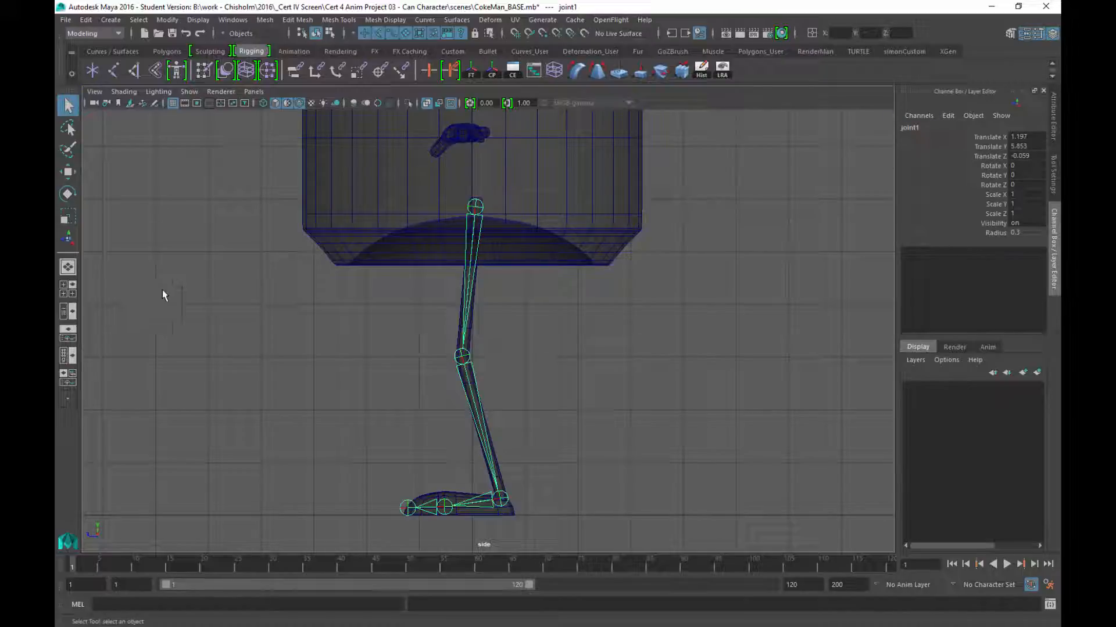
{"action": "left_click", "coordinate": [245, 21]}
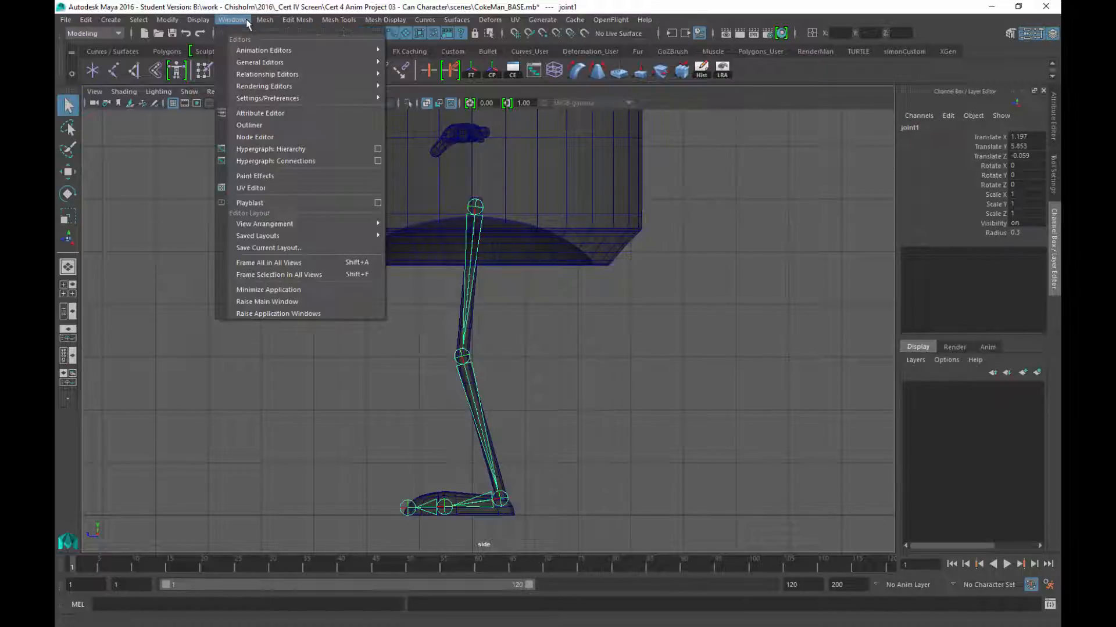
{"action": "left_click", "coordinate": [237, 133]}
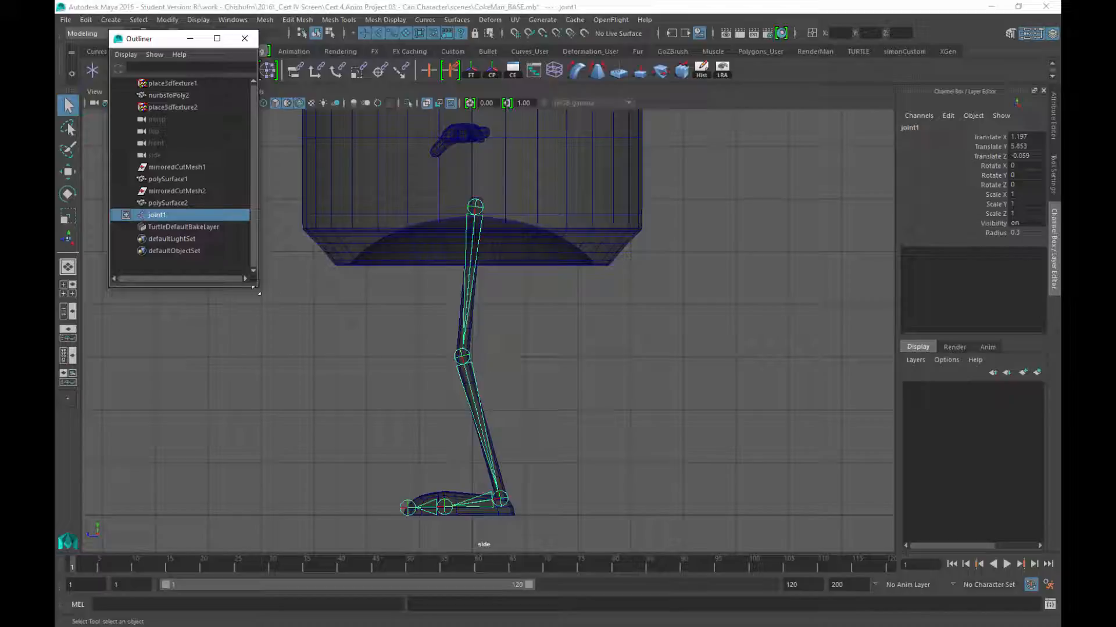
Step: Replace the floating Outliner with the layout that docks it beside the perspective view, and expand the full leg joint hierarchy
{"action": "left_click_drag", "start_coordinate": [259, 293], "coordinate": [262, 495]}
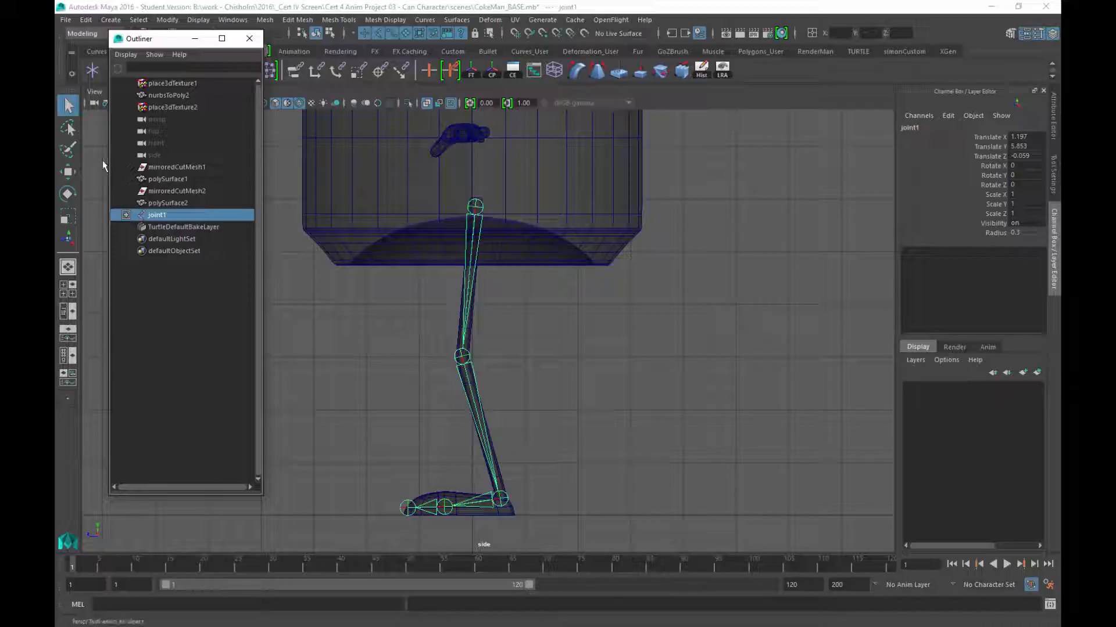
{"action": "left_click", "coordinate": [249, 38]}
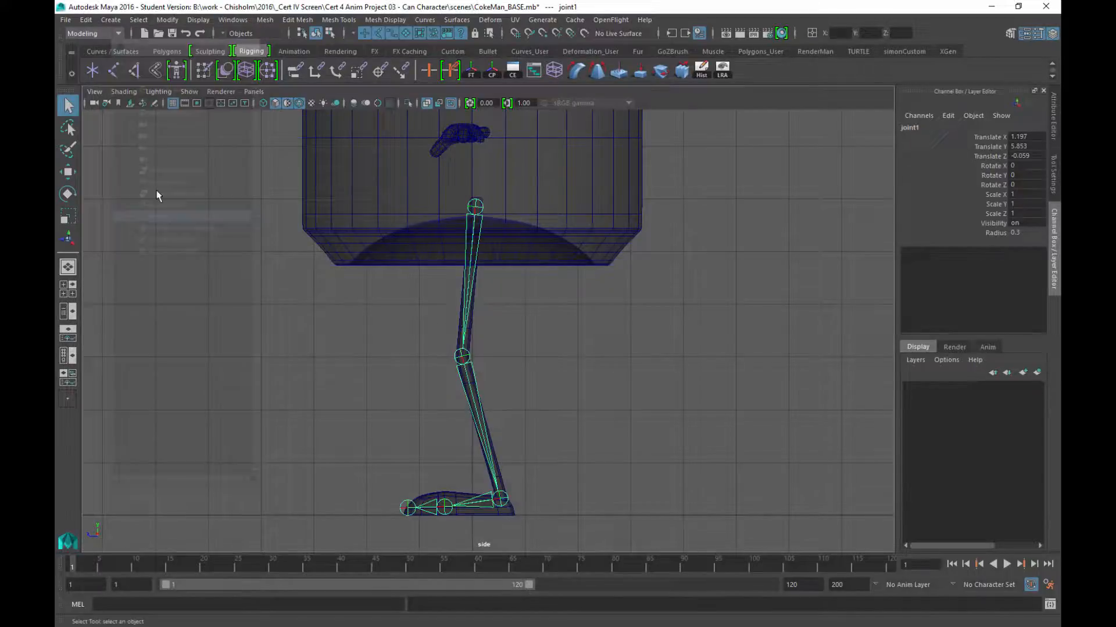
{"action": "left_click", "coordinate": [68, 311]}
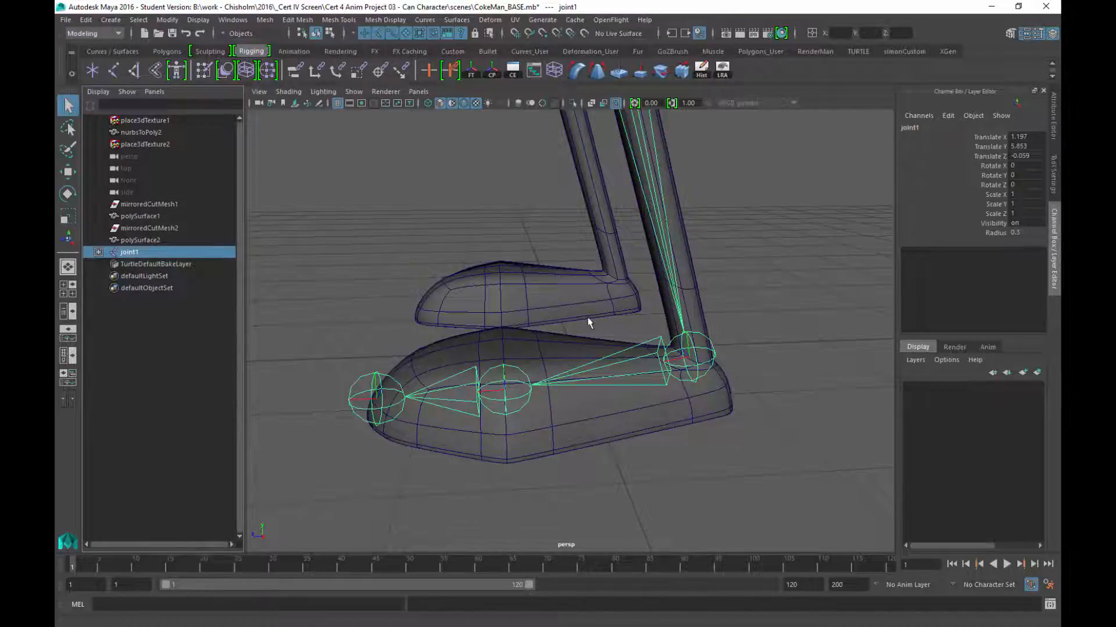
{"action": "key", "text": "f"}
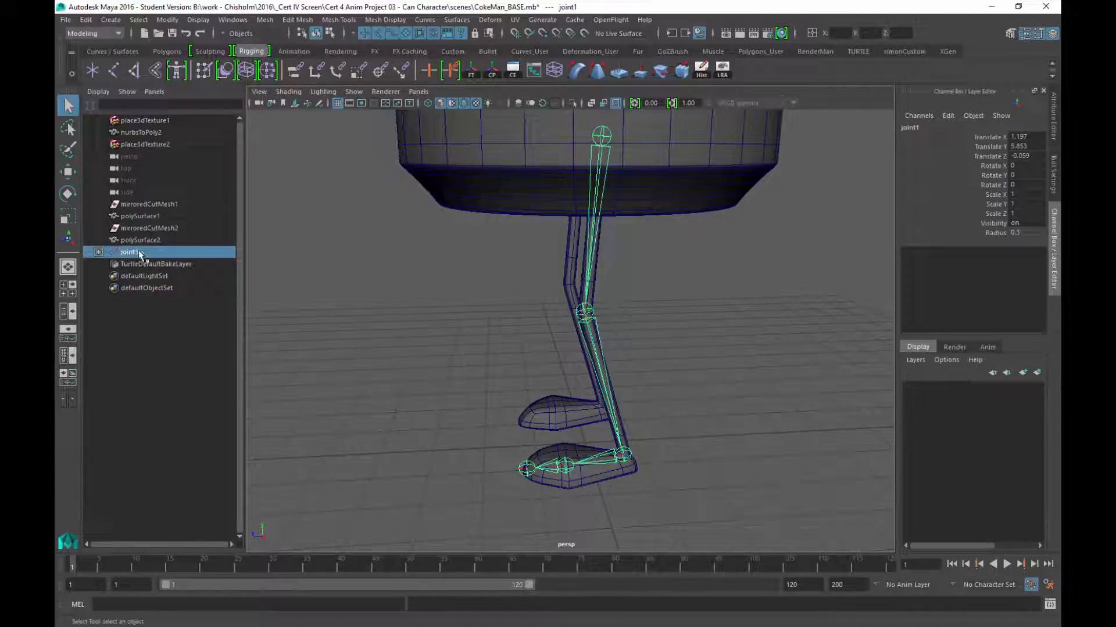
{"action": "left_click", "coordinate": [99, 252], "text": "shift"}
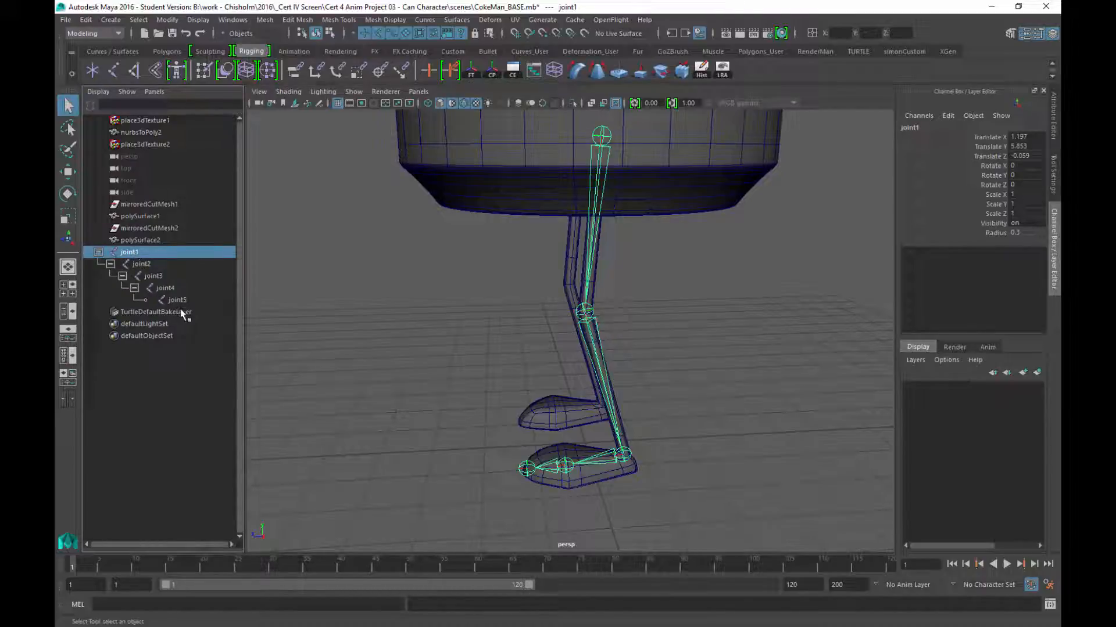
Step: Rename the leg chain's root joint L_hip_JNT and the joint below it L_knee_JNT
{"action": "double_click", "coordinate": [132, 252]}
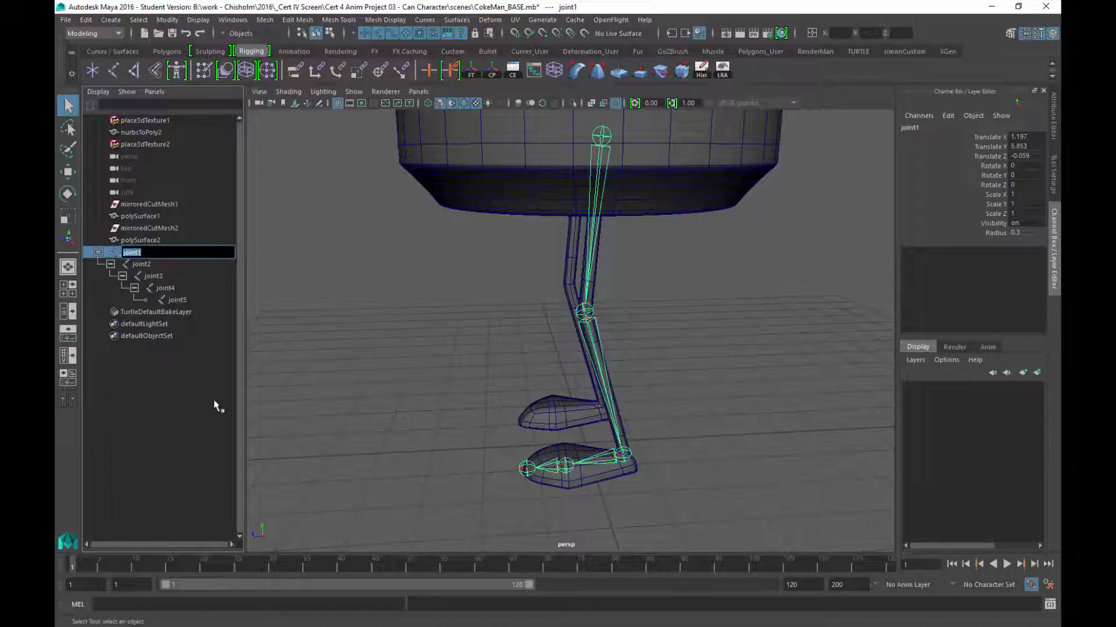
{"action": "type", "text": "l"}
{"action": "key", "text": "Return"}
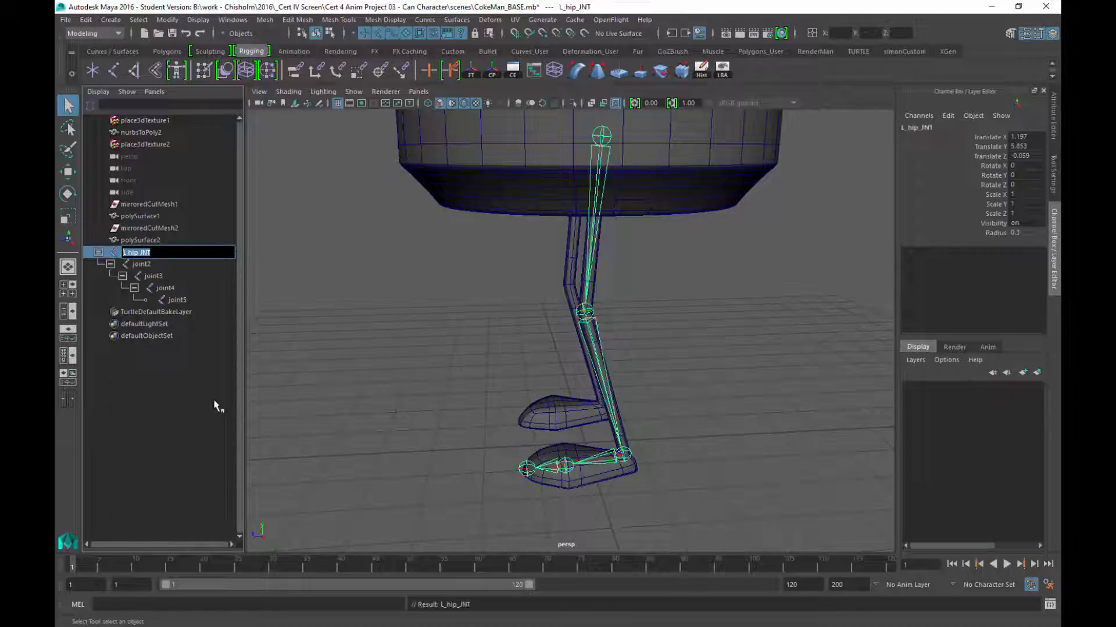
{"action": "double_click", "coordinate": [142, 265]}
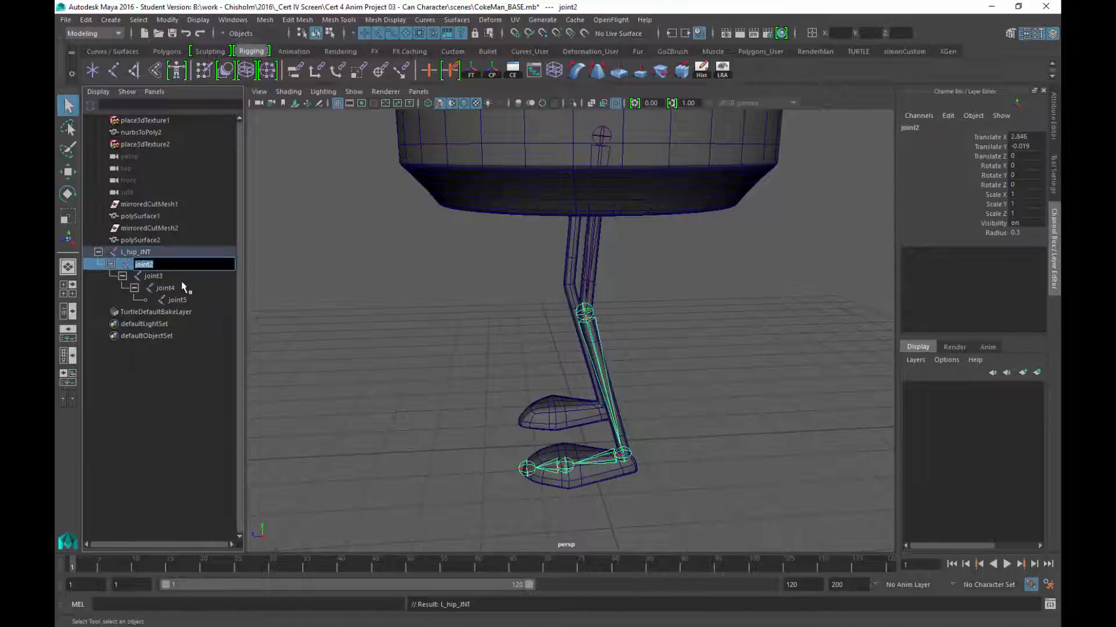
{"action": "type", "text": "L_hip_JNT"}
{"action": "type", "text": "knee"}
{"action": "key", "text": "Return"}
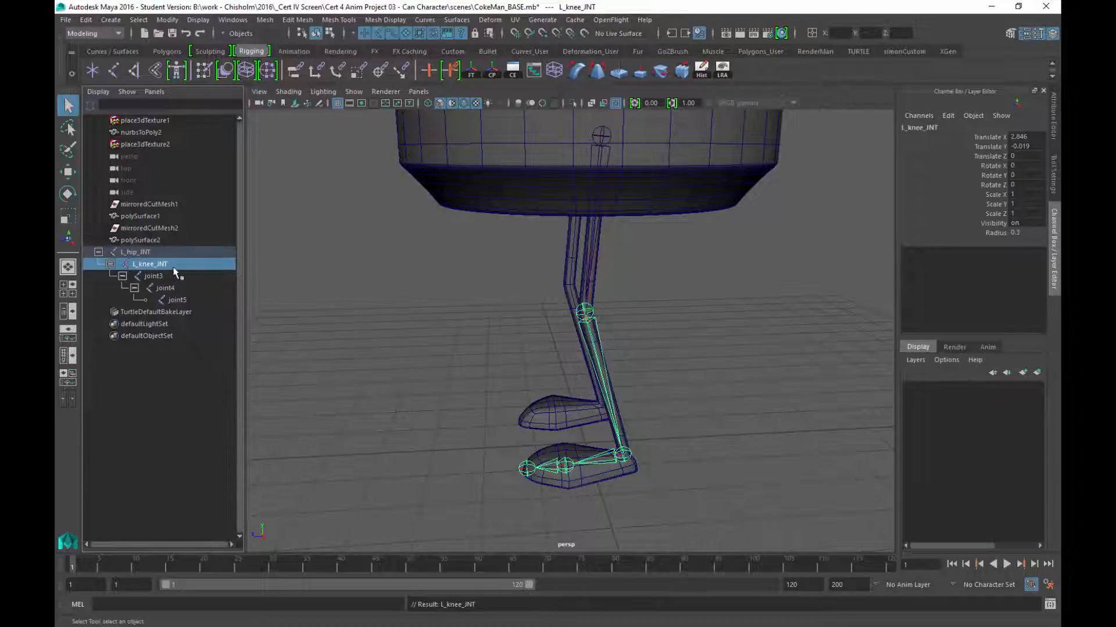
Step: Rename the third joint of the leg chain L_ankle_JNT and the fourth joint L_foot_JNT
{"action": "double_click", "coordinate": [154, 276]}
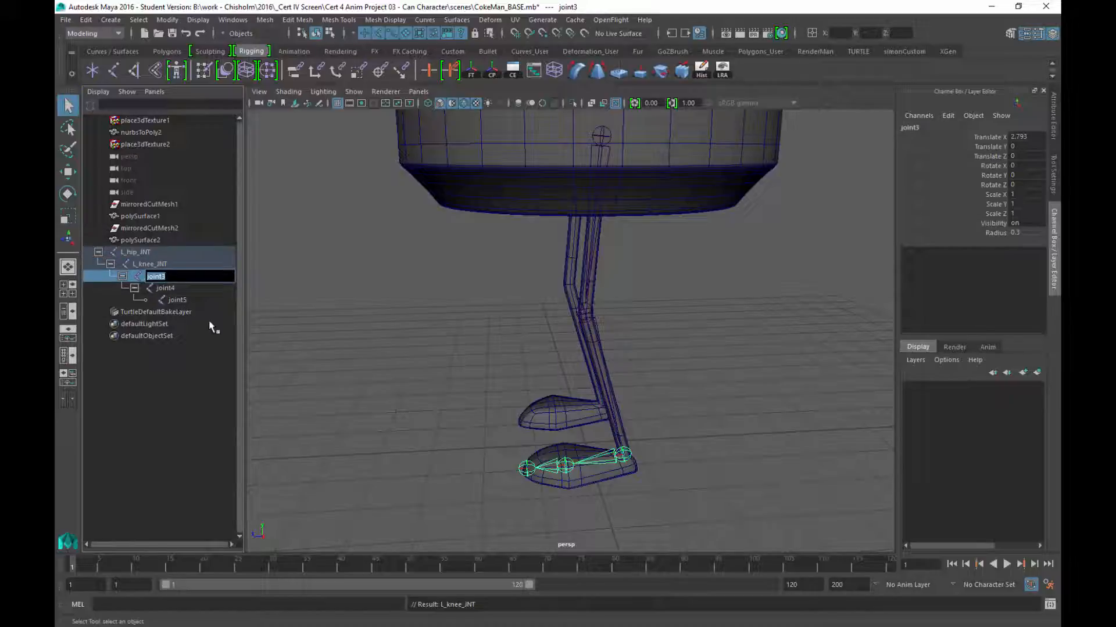
{"action": "type", "text": "L_hip_JNT"}
{"action": "type", "text": "an"}
{"action": "key", "text": "Return"}
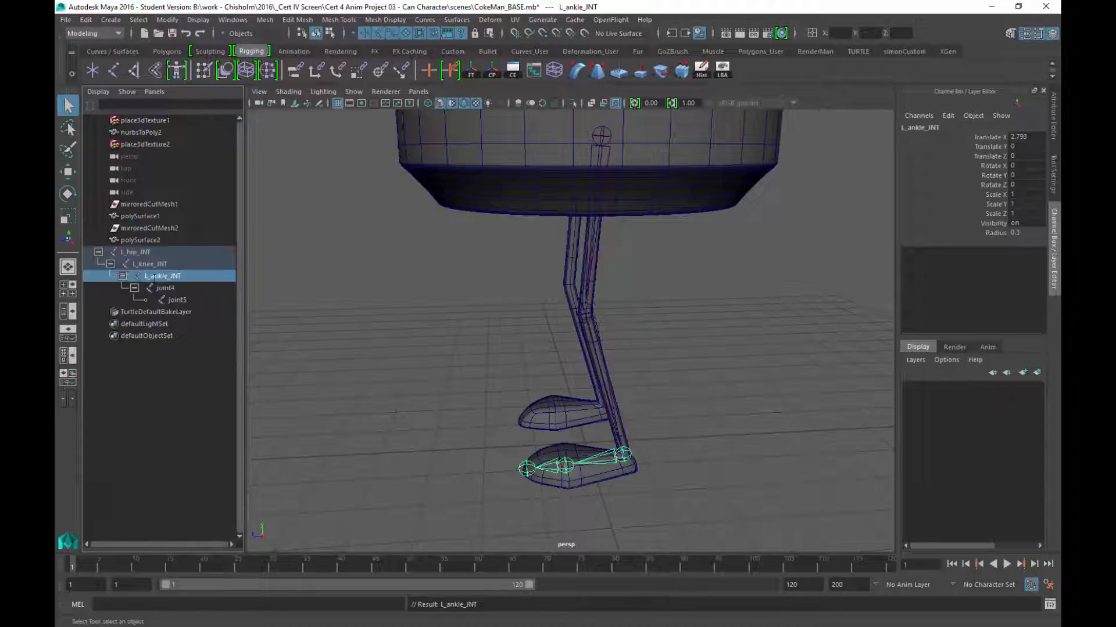
{"action": "double_click", "coordinate": [171, 289]}
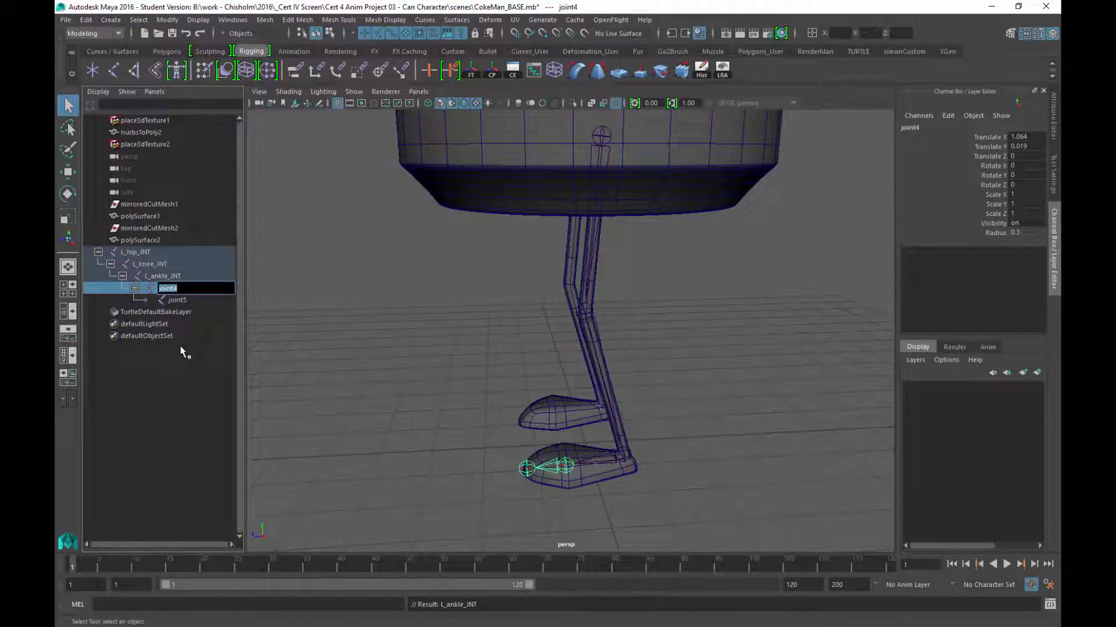
{"action": "type", "text": "L_hip_JNT"}
{"action": "double_click", "coordinate": [167, 289]}
{"action": "type", "text": "foot"}
{"action": "key", "text": "Return"}
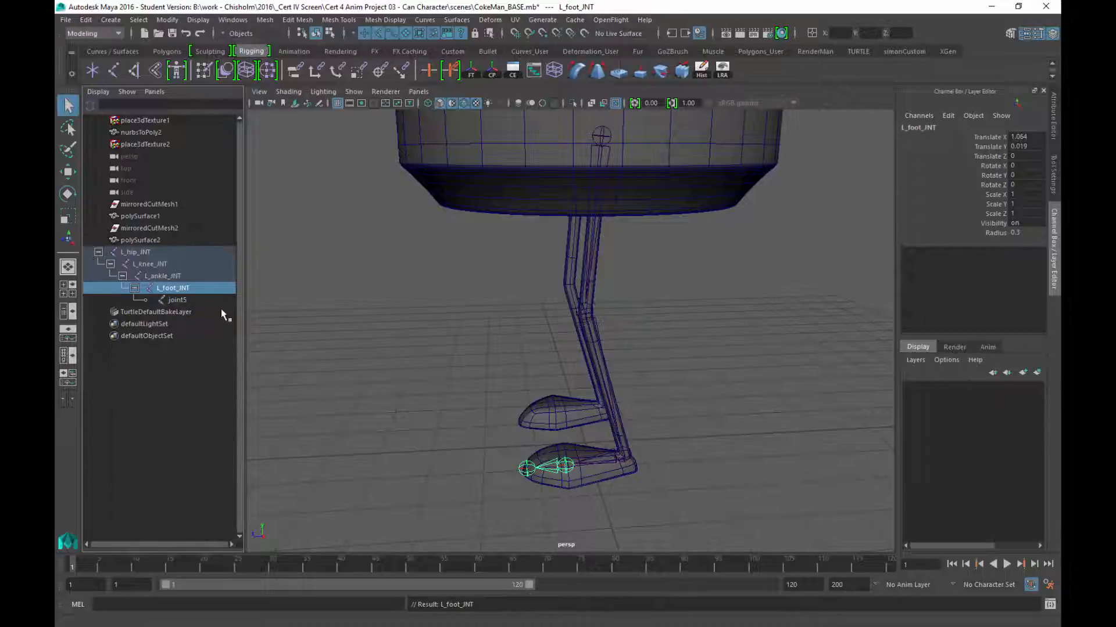
Step: Rename the last joint of the leg chain, at the tip of the foot, L_toe_JNT
{"action": "double_click", "coordinate": [187, 301]}
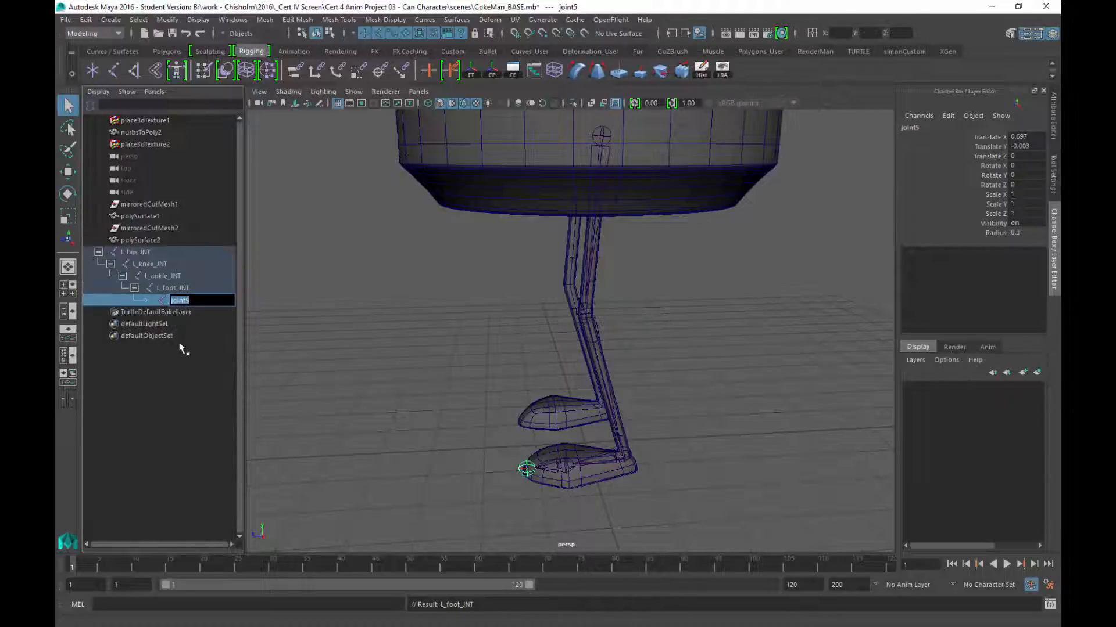
{"action": "type", "text": "L_hip_JNT"}
{"action": "double_click", "coordinate": [181, 300]}
{"action": "key", "text": "Return"}
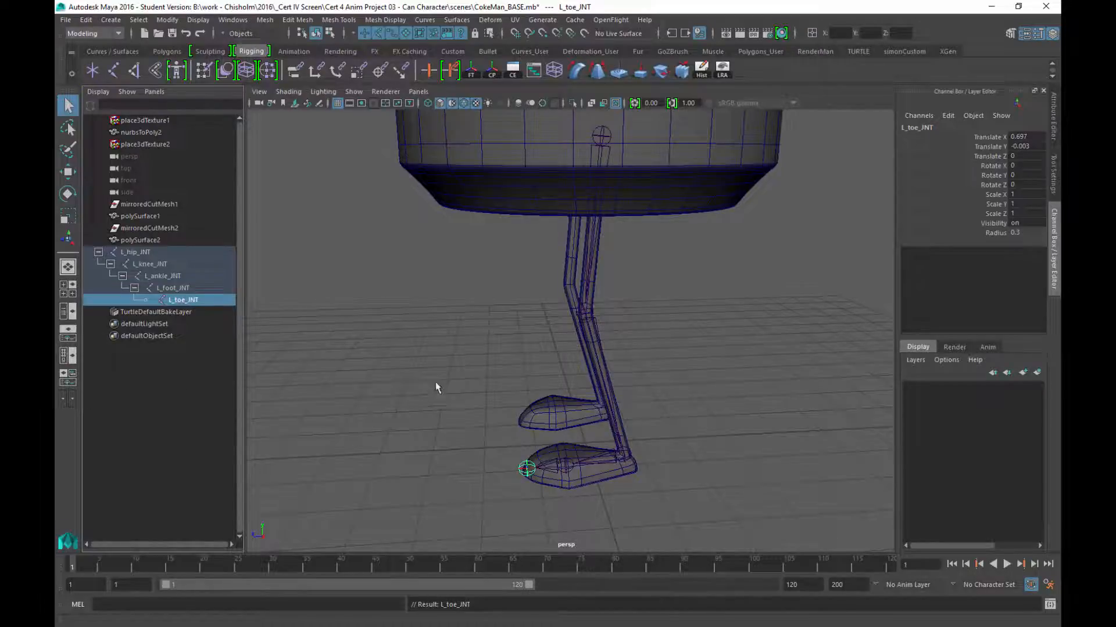
Step: Select the arms mesh and switch the viewport from perspective to the top view
{"action": "middle_click_drag", "start_coordinate": [504, 299], "coordinate": [468, 337], "text": "alt"}
{"action": "left_click_drag", "start_coordinate": [468, 336], "coordinate": [434, 416], "text": "alt"}
{"action": "left_click_drag", "start_coordinate": [545, 365], "coordinate": [644, 394], "text": "alt"}
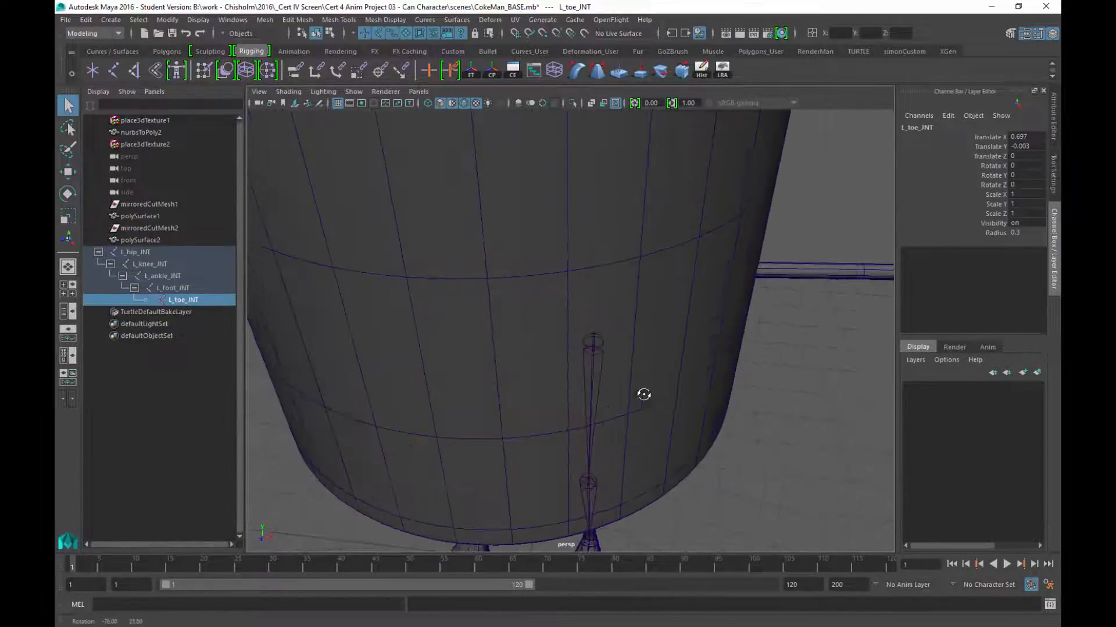
{"action": "right_click_drag", "start_coordinate": [644, 396], "coordinate": [576, 365], "text": "alt"}
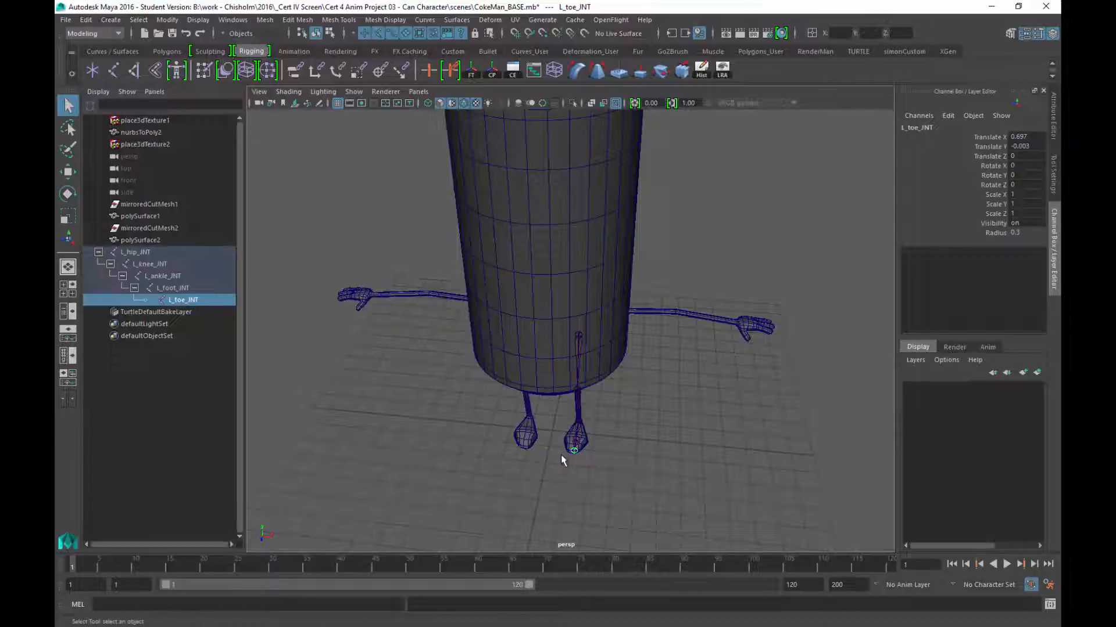
{"action": "left_click", "coordinate": [747, 316]}
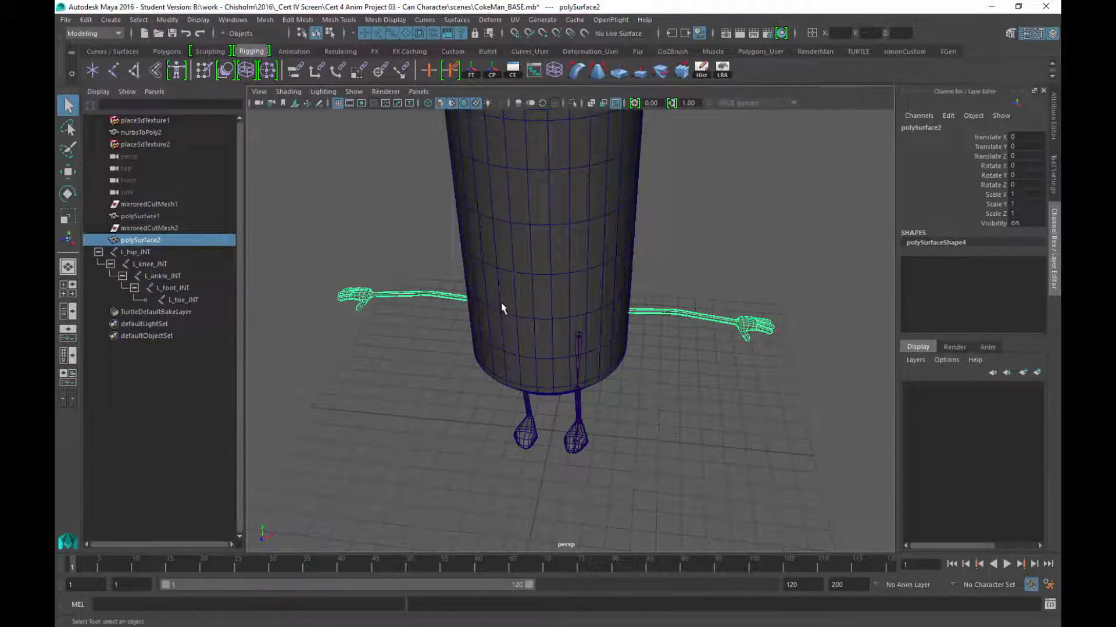
{"action": "key", "text": "space"}
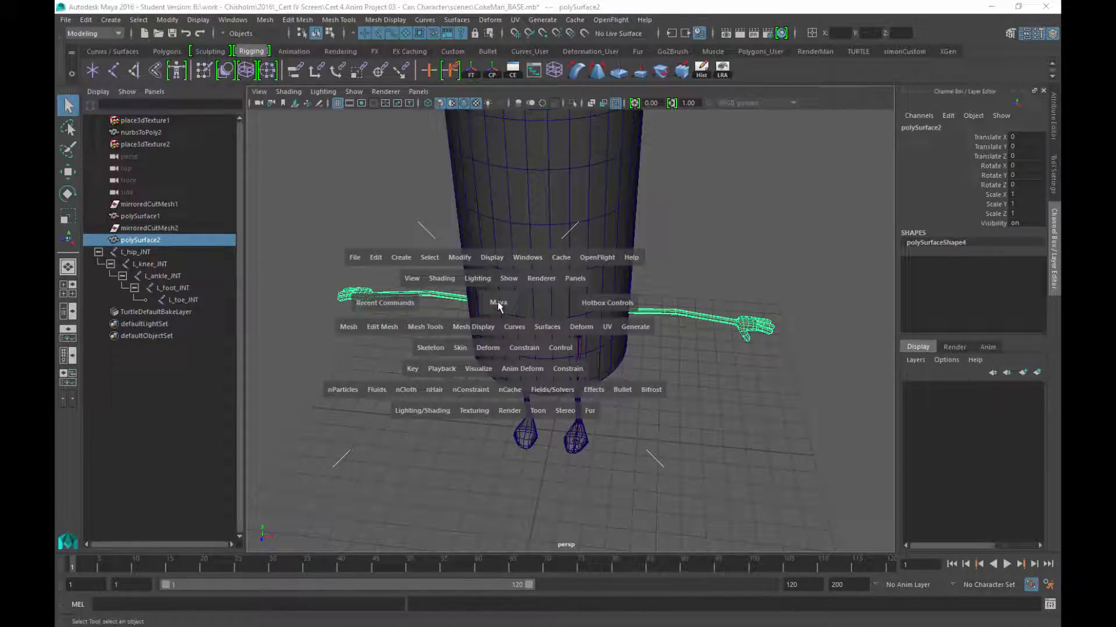
{"action": "left_click", "coordinate": [497, 302]}
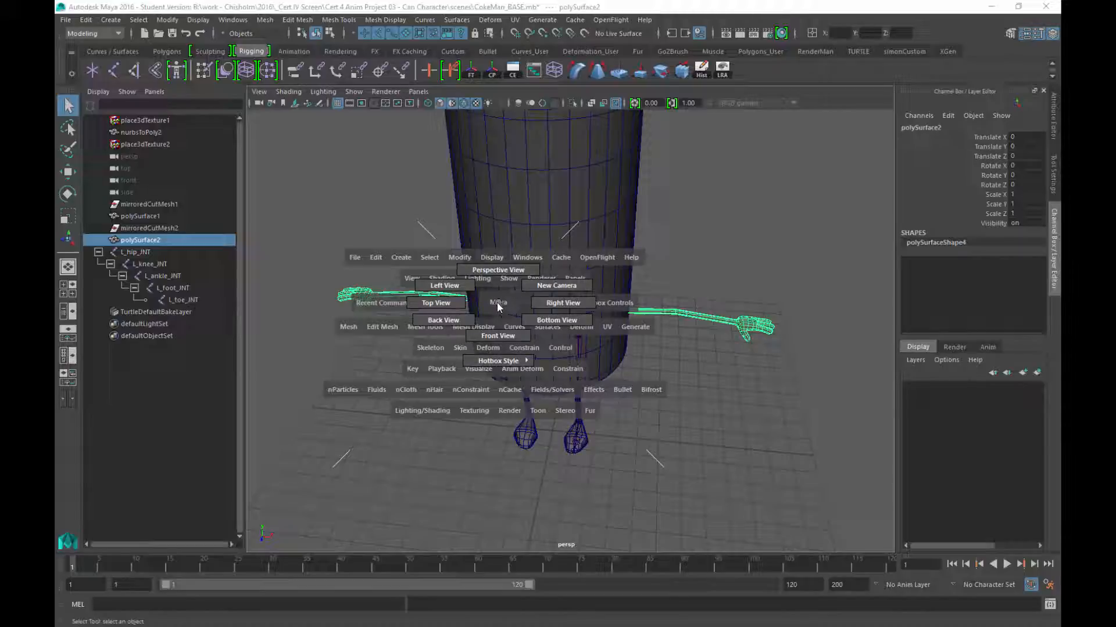
{"action": "left_click_drag", "start_coordinate": [497, 302], "coordinate": [444, 302]}
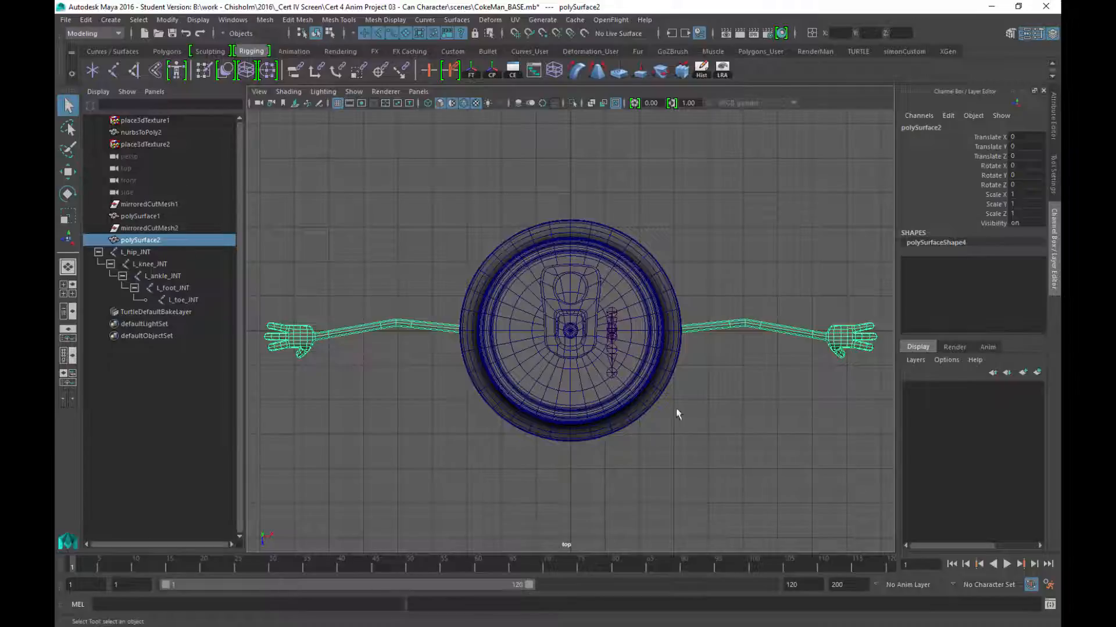
Step: Turn on X-Ray display in the top view to see the left arm through the can body
{"action": "middle_click_drag", "start_coordinate": [610, 404], "coordinate": [513, 355], "text": "alt"}
{"action": "right_click_drag", "start_coordinate": [513, 355], "coordinate": [587, 426], "text": "alt"}
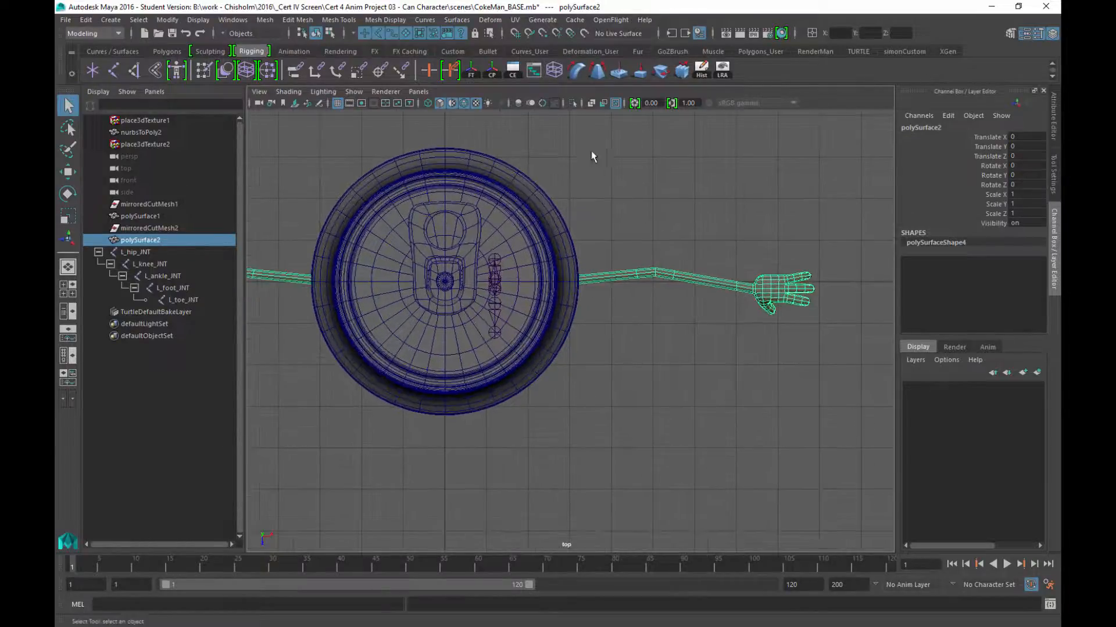
{"action": "left_click", "coordinate": [592, 106]}
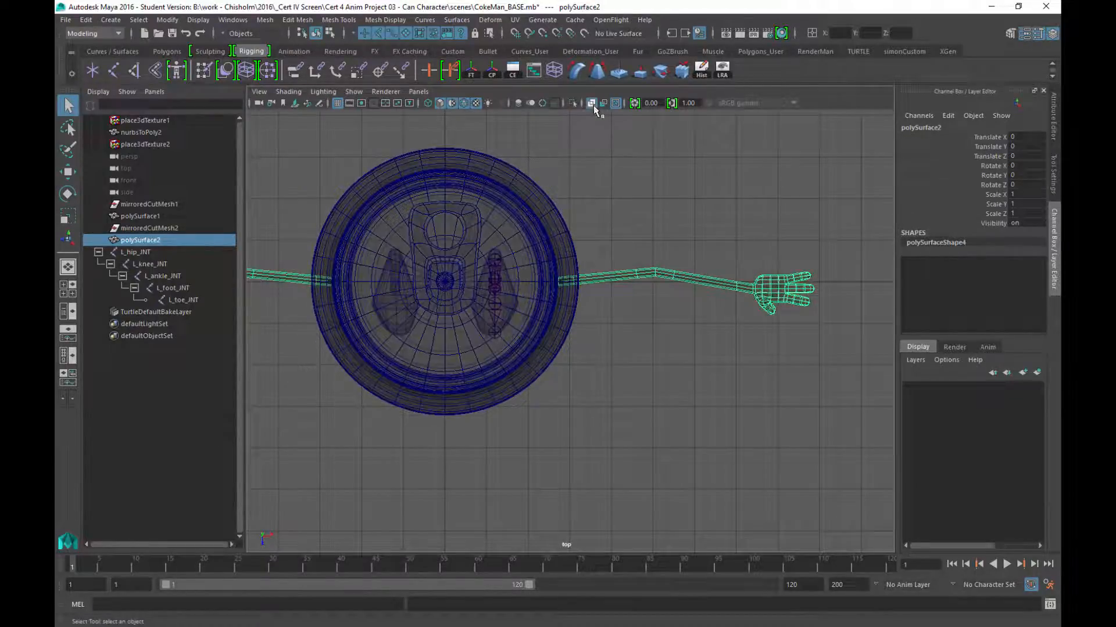
{"action": "middle_click_drag", "start_coordinate": [578, 284], "coordinate": [520, 263], "text": "alt"}
{"action": "right_click_drag", "start_coordinate": [520, 263], "coordinate": [606, 414], "text": "alt"}
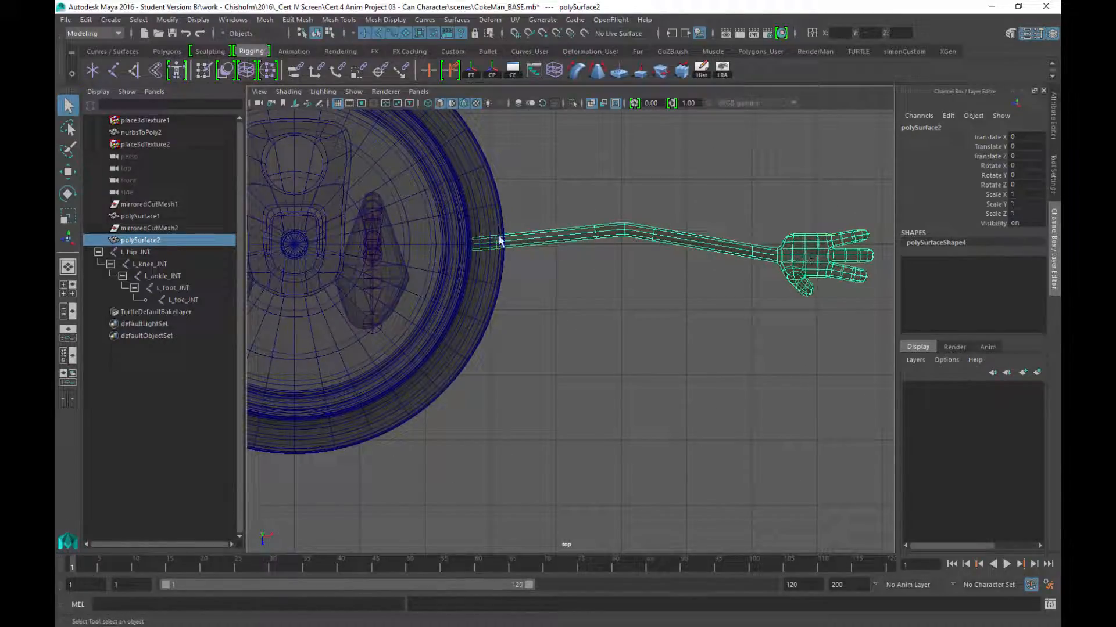
{"action": "middle_click_drag", "start_coordinate": [525, 351], "coordinate": [575, 351], "text": "alt"}
{"action": "right_click_drag", "start_coordinate": [568, 356], "coordinate": [585, 379], "text": "alt"}
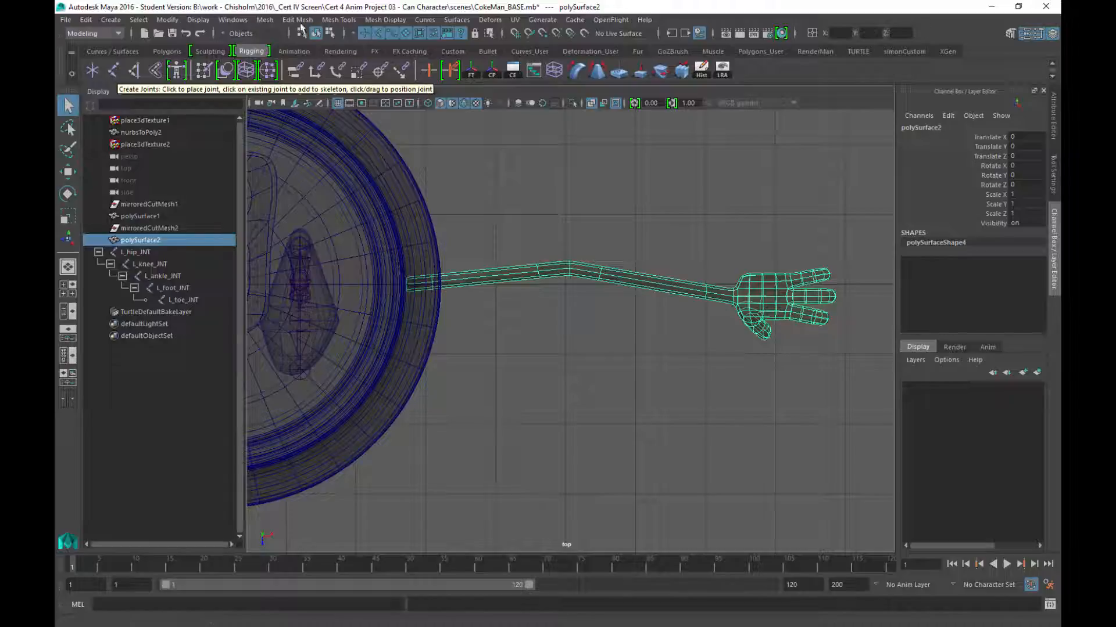
Step: Switch to the Rigging menu set and use Create Joints to place joints at the left arm's shoulder, elbow and wrist
{"action": "left_click", "coordinate": [95, 33]}
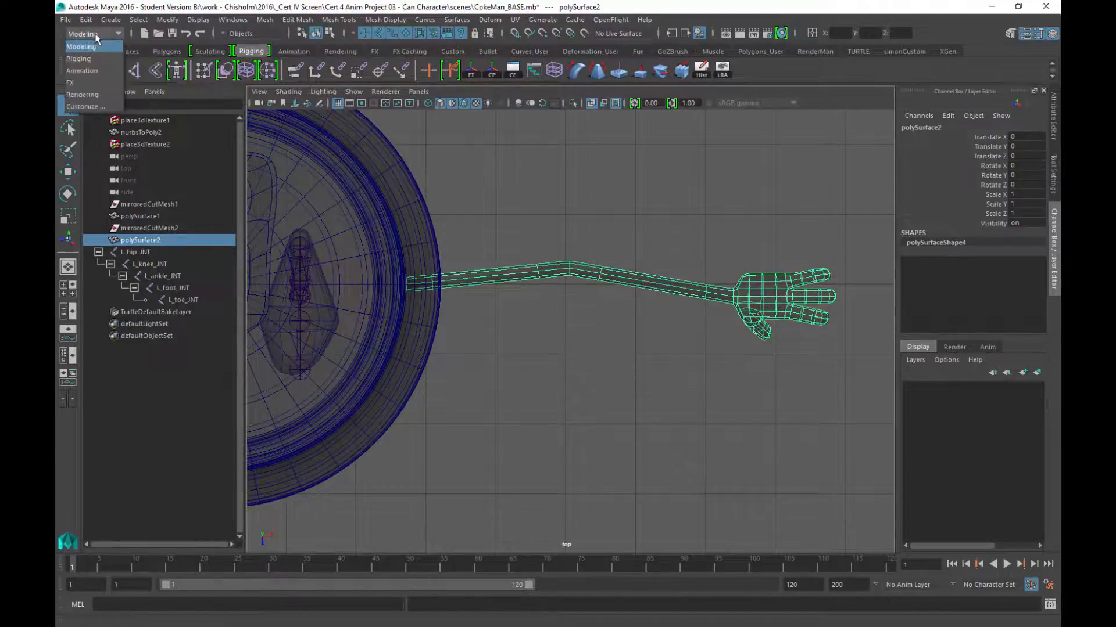
{"action": "left_click", "coordinate": [84, 58]}
{"action": "left_click", "coordinate": [278, 21]}
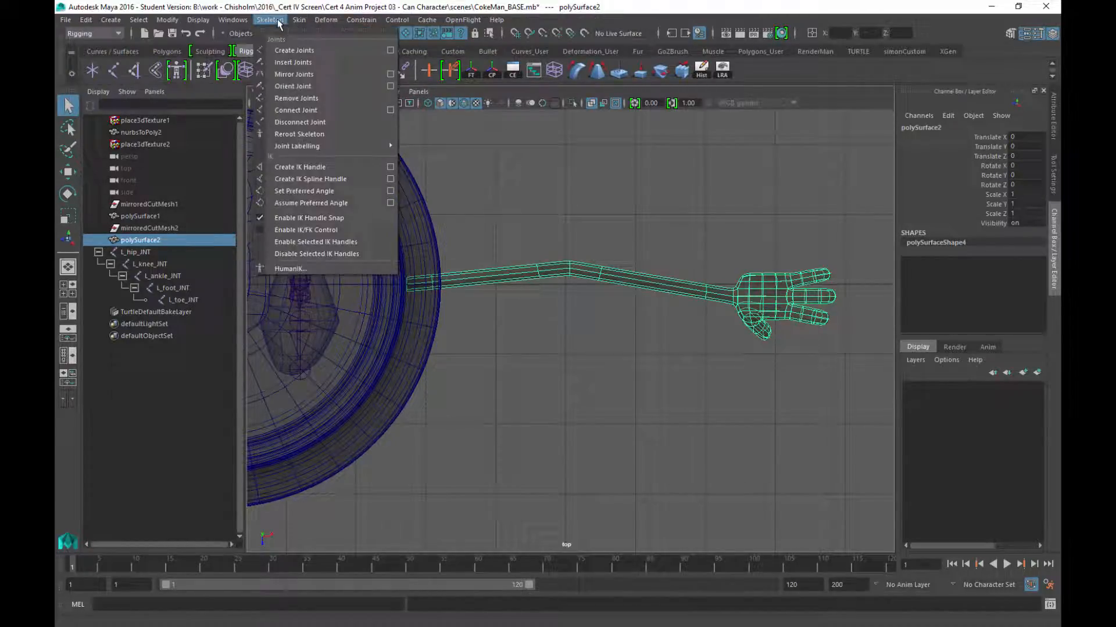
{"action": "left_click", "coordinate": [294, 51]}
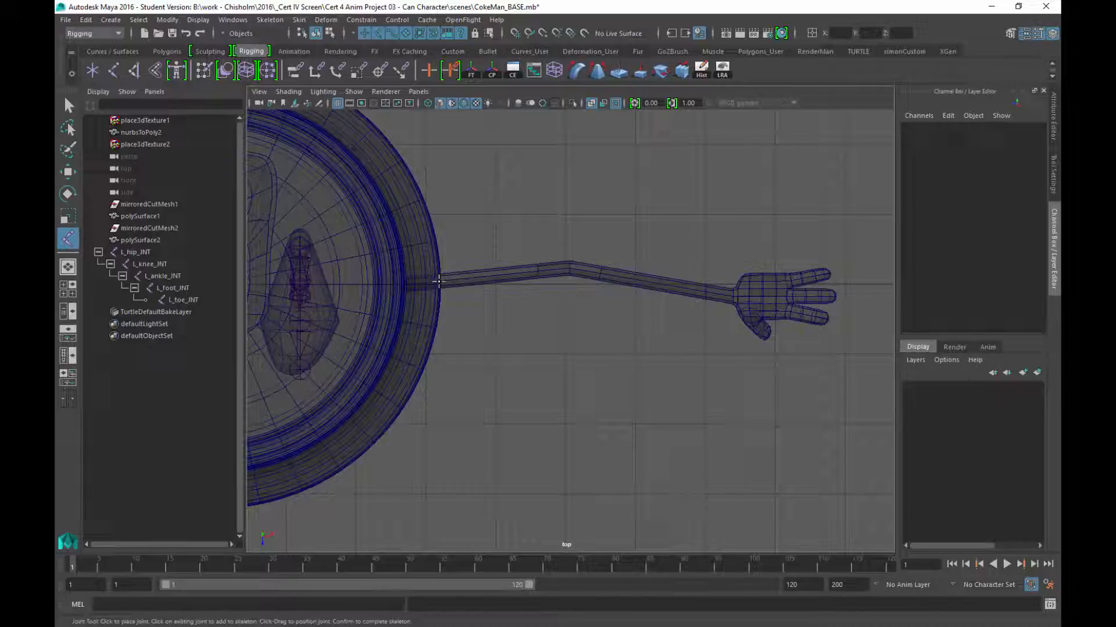
{"action": "left_click", "coordinate": [440, 282]}
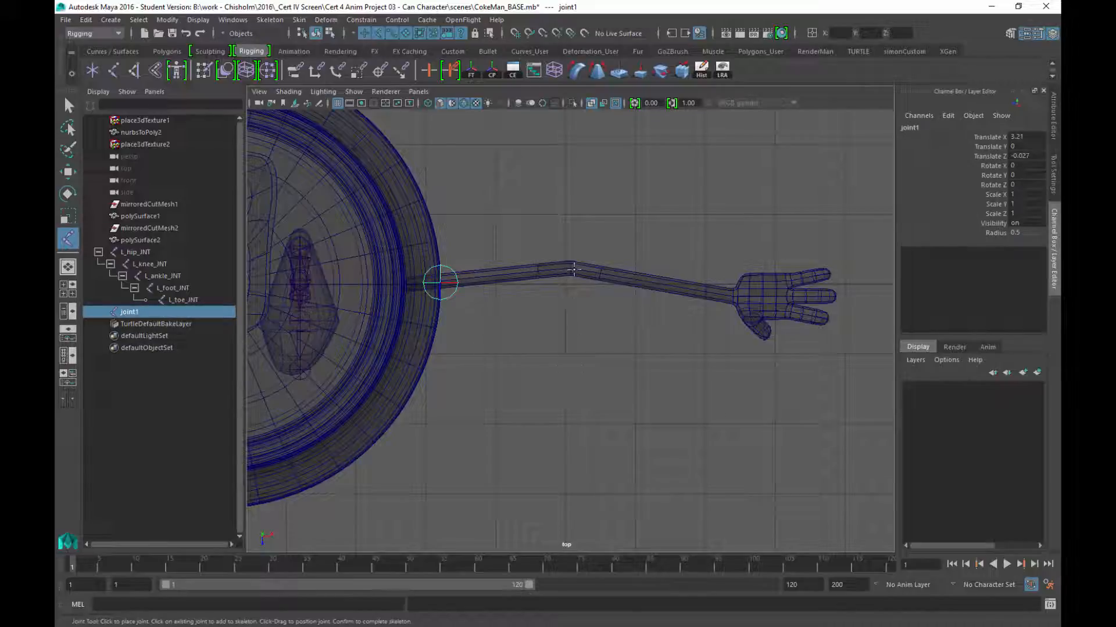
{"action": "left_click", "coordinate": [570, 268]}
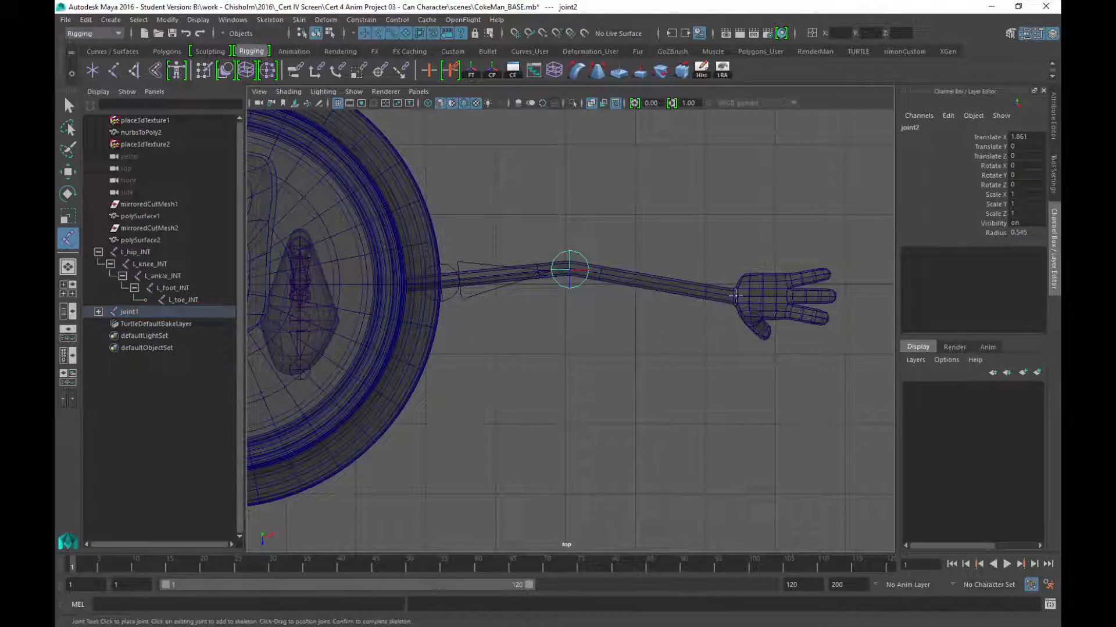
{"action": "left_click", "coordinate": [735, 296]}
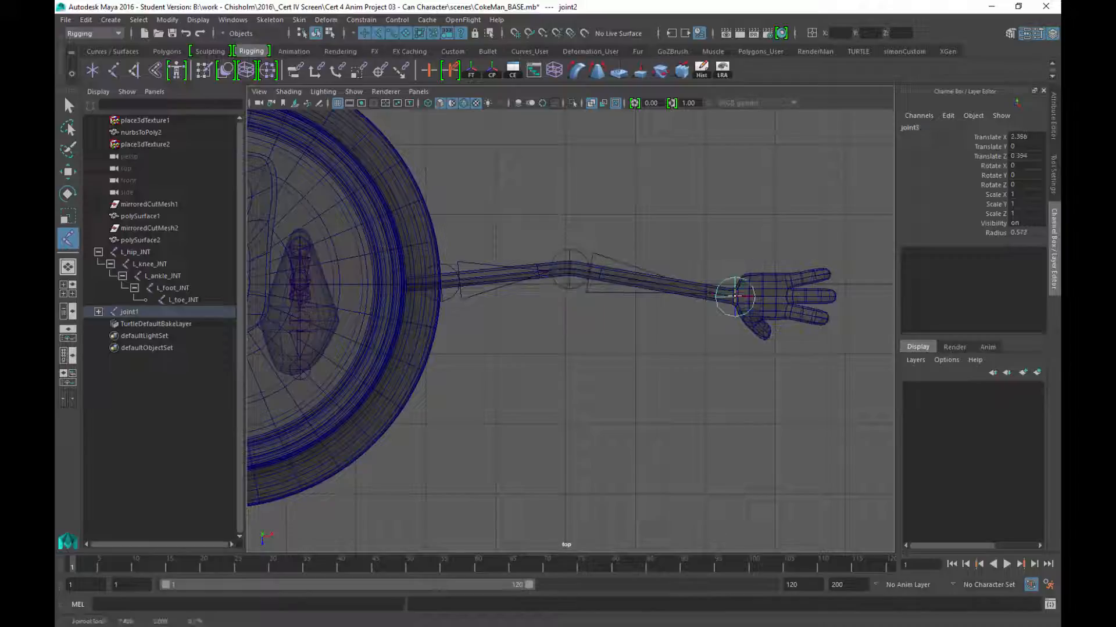
Step: Extend the arm chain with a joint in the middle of the palm, in line with the middle finger
{"action": "middle_click_drag", "start_coordinate": [681, 334], "coordinate": [458, 324], "text": "alt"}
{"action": "right_click_drag", "start_coordinate": [462, 330], "coordinate": [729, 539], "text": "alt"}
{"action": "middle_click_drag", "start_coordinate": [604, 327], "coordinate": [657, 425], "text": "alt"}
{"action": "right_click_drag", "start_coordinate": [644, 400], "coordinate": [698, 442], "text": "alt"}
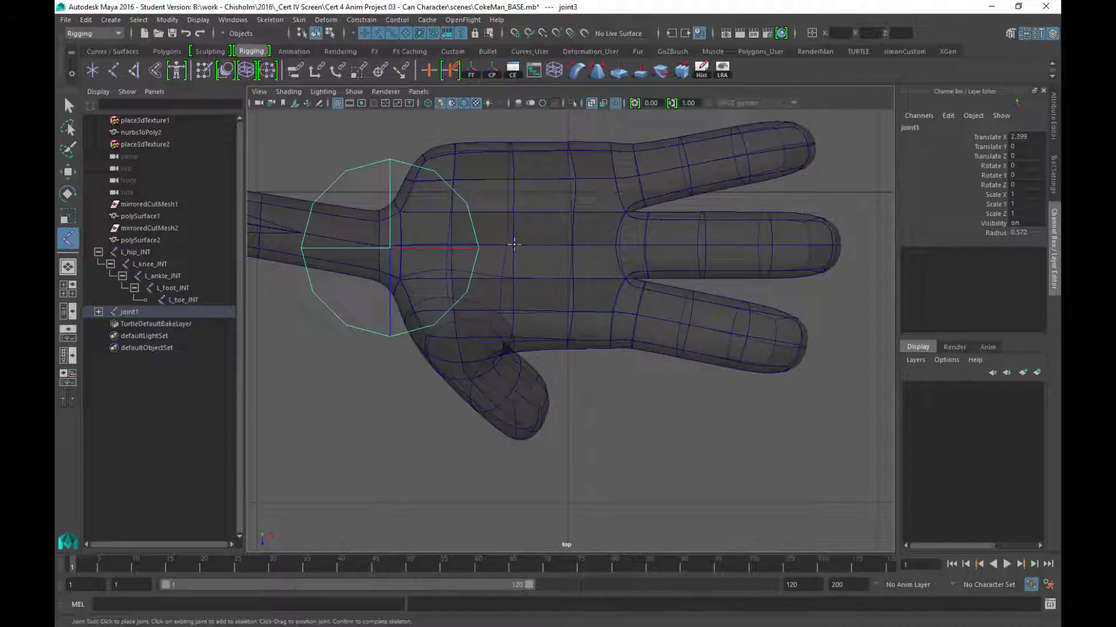
{"action": "left_click", "coordinate": [513, 244]}
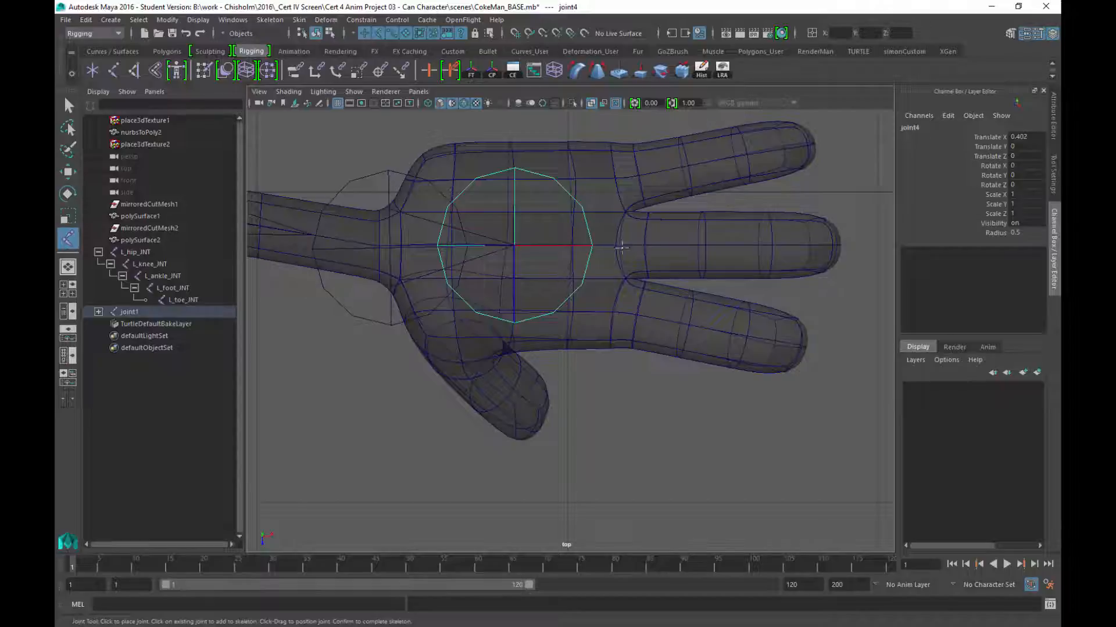
{"action": "right_click_drag", "start_coordinate": [675, 402], "coordinate": [642, 367], "text": "alt"}
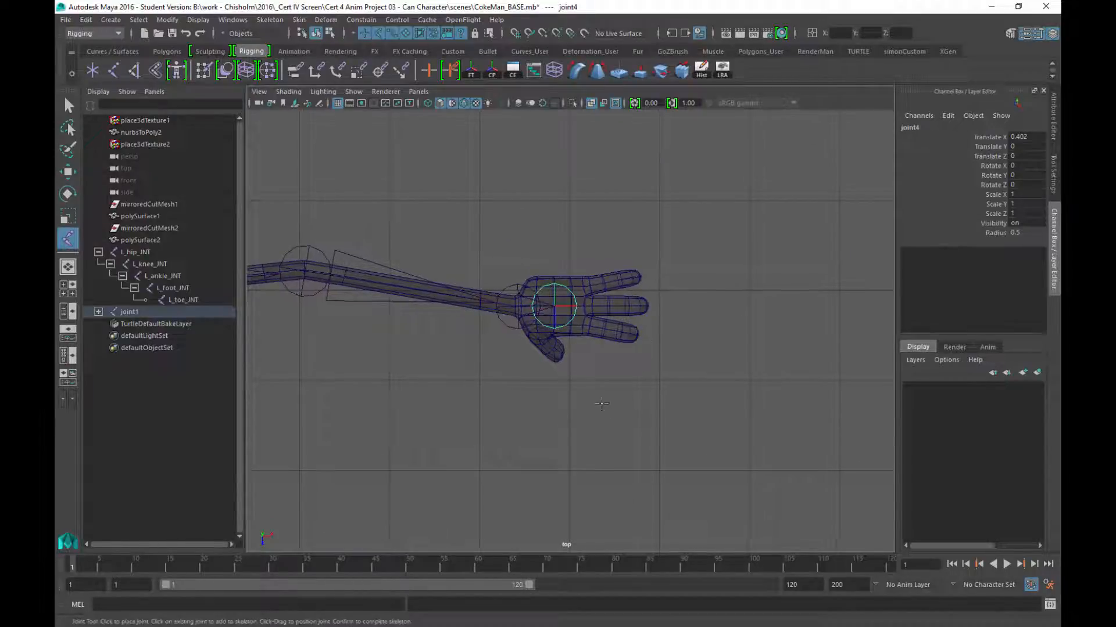
{"action": "middle_click_drag", "start_coordinate": [602, 404], "coordinate": [650, 371], "text": "alt"}
{"action": "middle_click_drag", "start_coordinate": [565, 380], "coordinate": [699, 379], "text": "alt"}
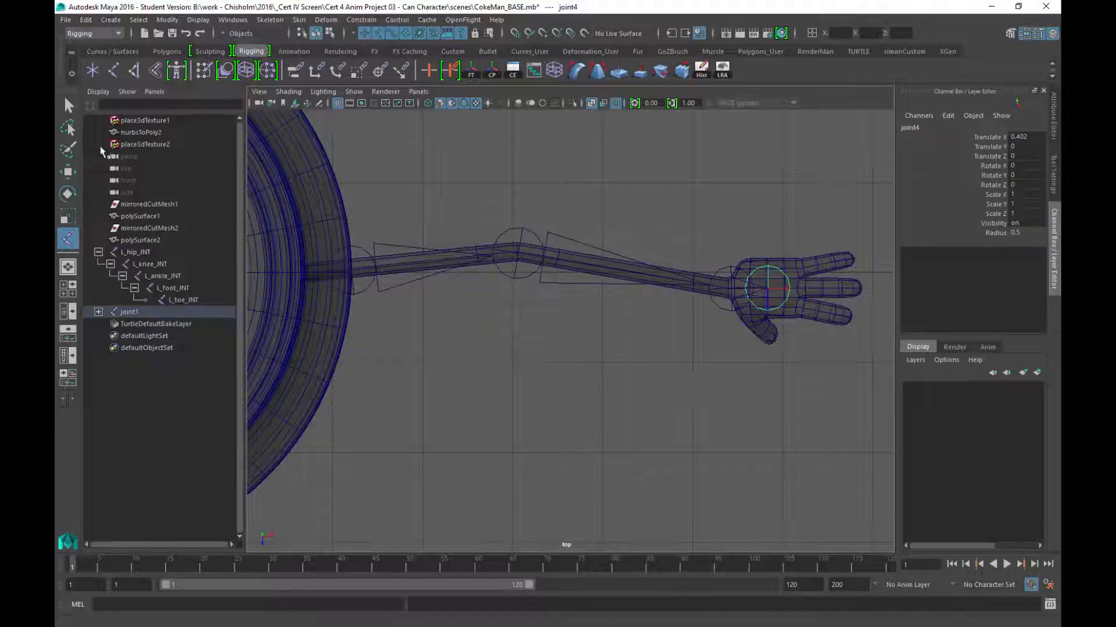
Step: Finish the left arm's joint chain, select its whole hierarchy from the shoulder joint and set the joint radius to 0.3
{"action": "key", "text": "Return"}
{"action": "key", "text": "q"}
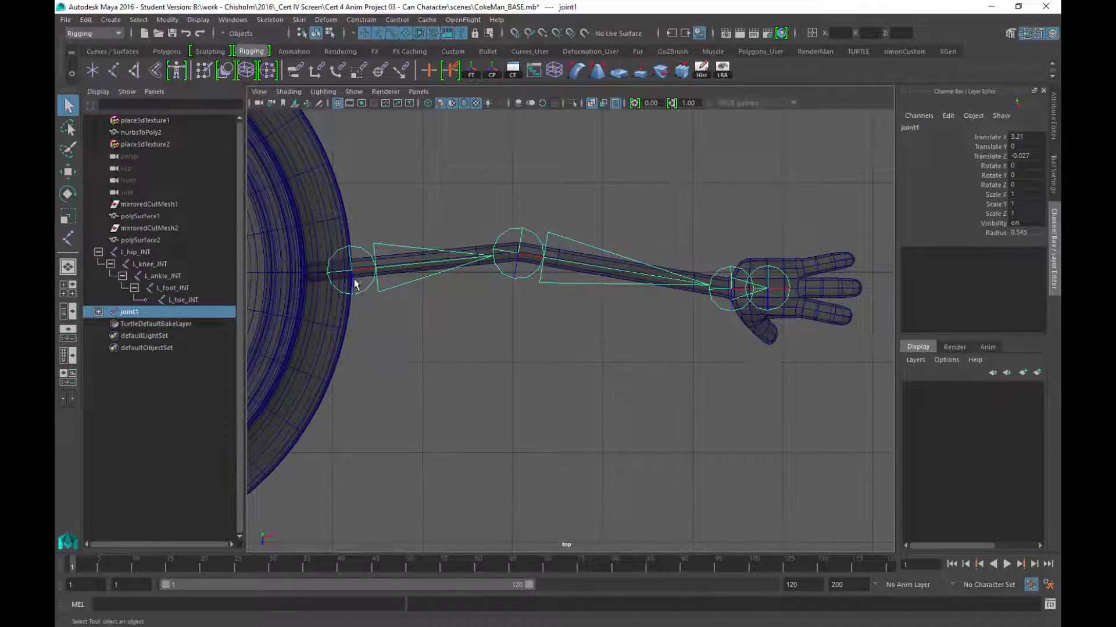
{"action": "right_click", "coordinate": [372, 289]}
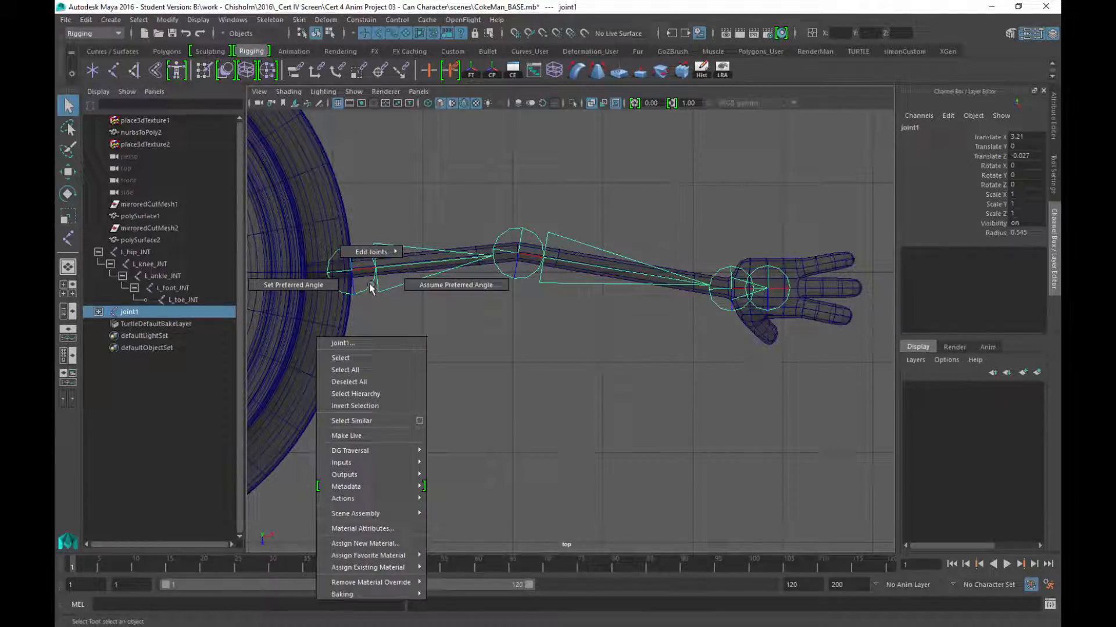
{"action": "left_click", "coordinate": [356, 394]}
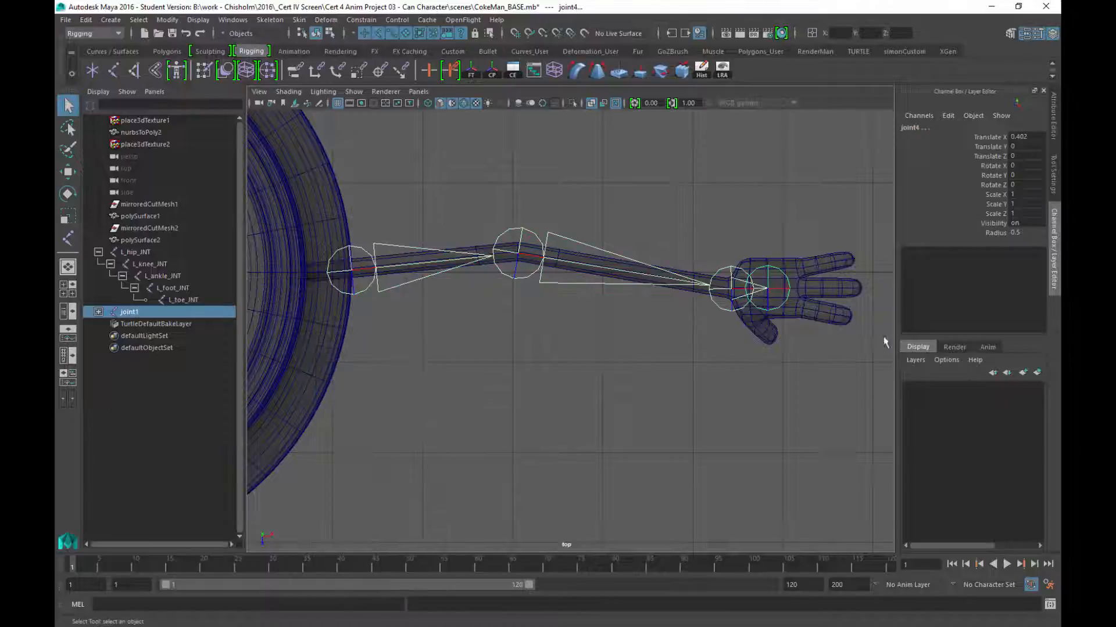
{"action": "left_click", "coordinate": [1015, 231]}
{"action": "type", "text": "0.3"}
{"action": "key", "text": "Return"}
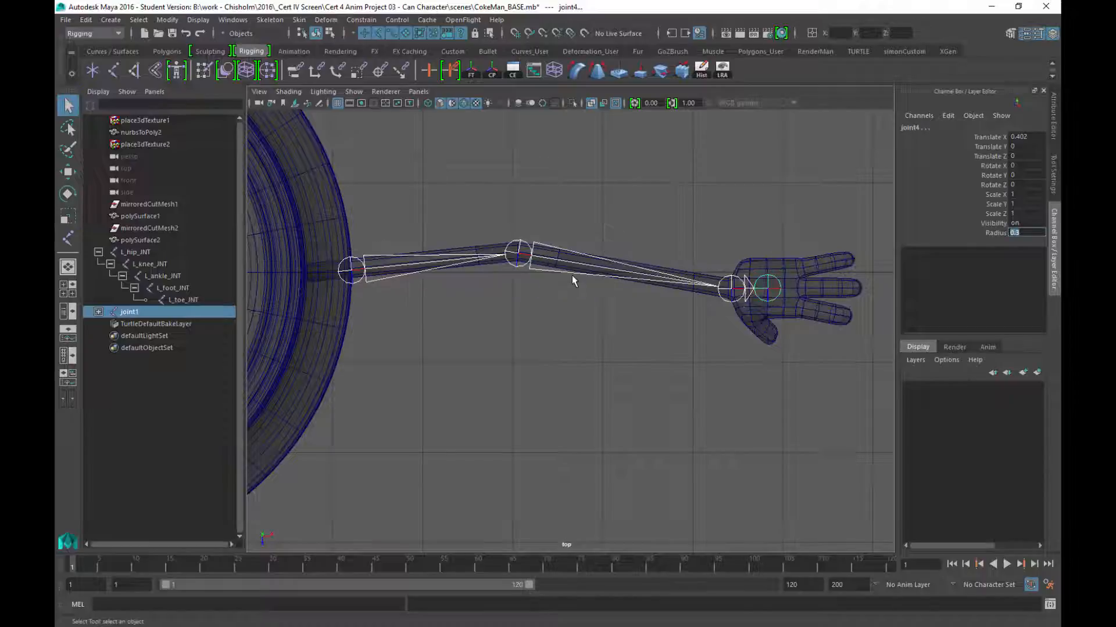
Step: Use Create Joints to extend the chain from the palm joint along the middle finger's knuckle, two finger bends and tip, plus one joint beyond the tip
{"action": "middle_click_drag", "start_coordinate": [756, 354], "coordinate": [578, 330], "text": "alt"}
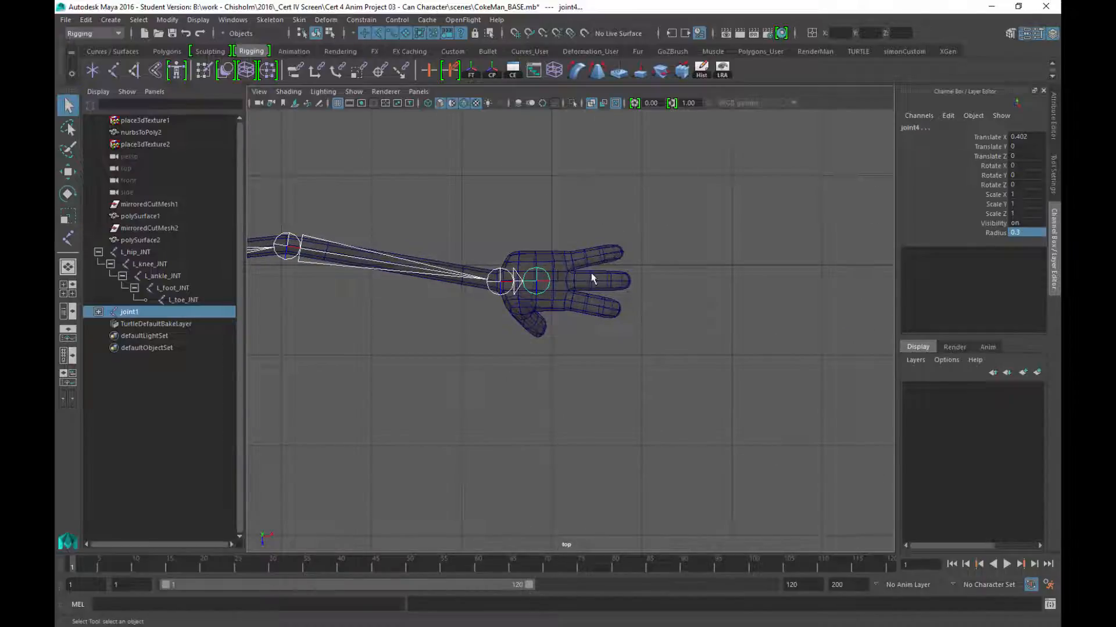
{"action": "right_click_drag", "start_coordinate": [629, 311], "coordinate": [674, 528], "text": "alt"}
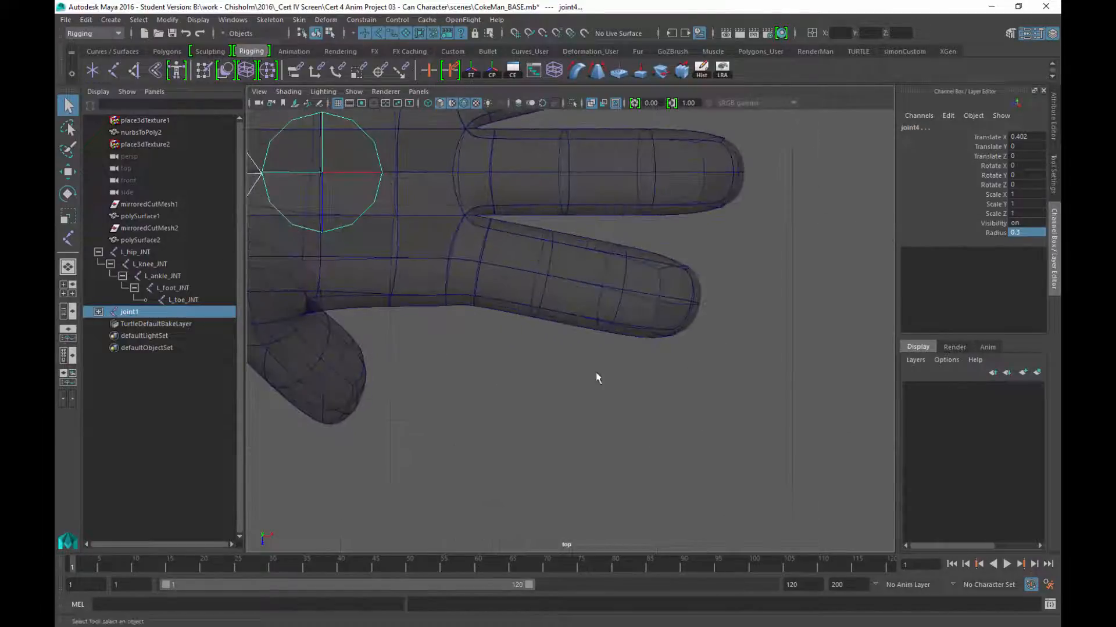
{"action": "middle_click_drag", "start_coordinate": [596, 374], "coordinate": [666, 433], "text": "alt"}
{"action": "left_click", "coordinate": [767, 441]}
{"action": "right_click_drag", "start_coordinate": [768, 441], "coordinate": [735, 400], "text": "alt"}
{"action": "middle_click_drag", "start_coordinate": [735, 399], "coordinate": [704, 436], "text": "alt"}
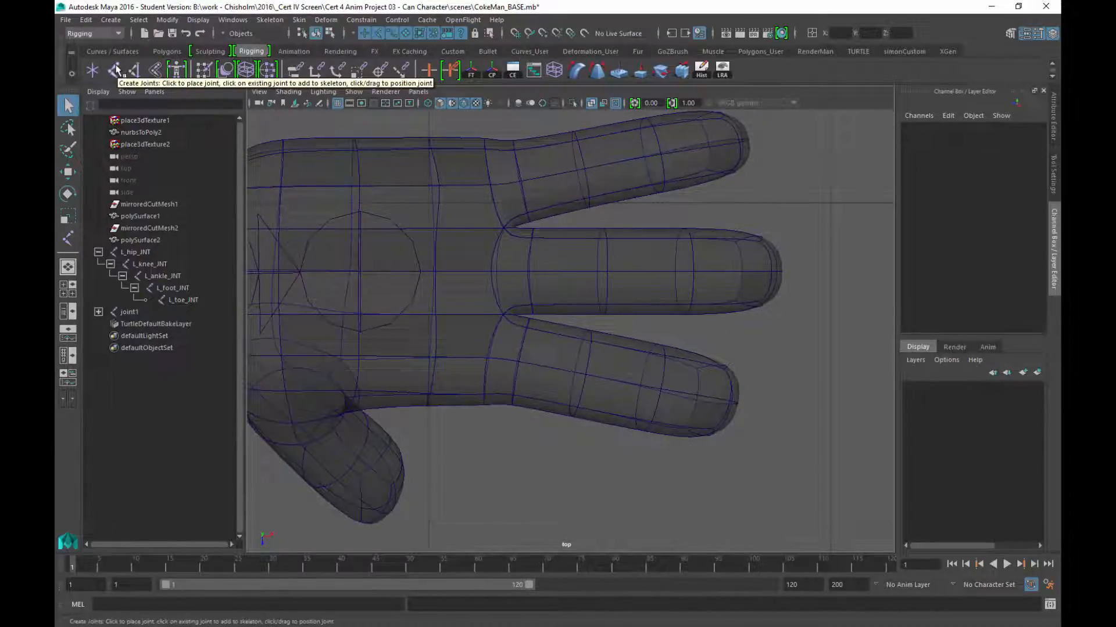
{"action": "left_click", "coordinate": [115, 70]}
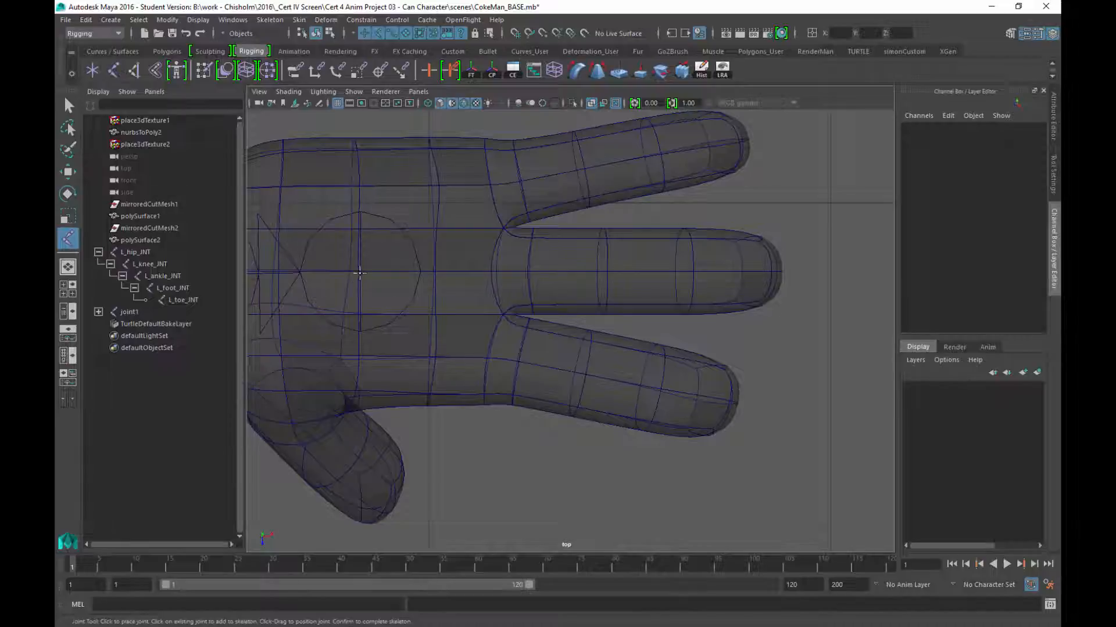
{"action": "left_click", "coordinate": [359, 272]}
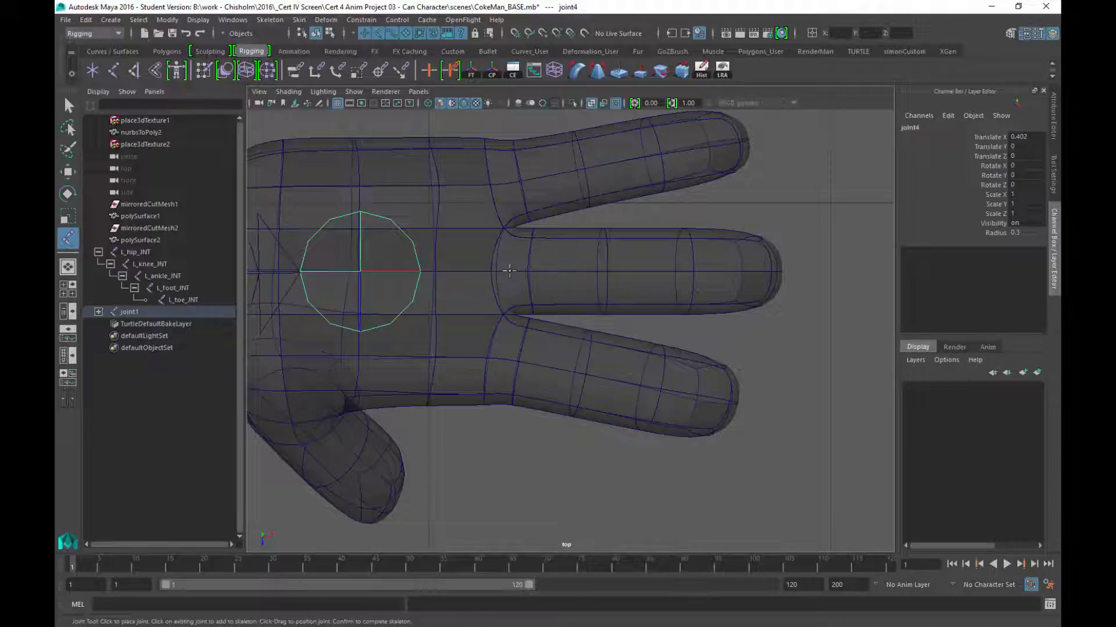
{"action": "left_click", "coordinate": [509, 272]}
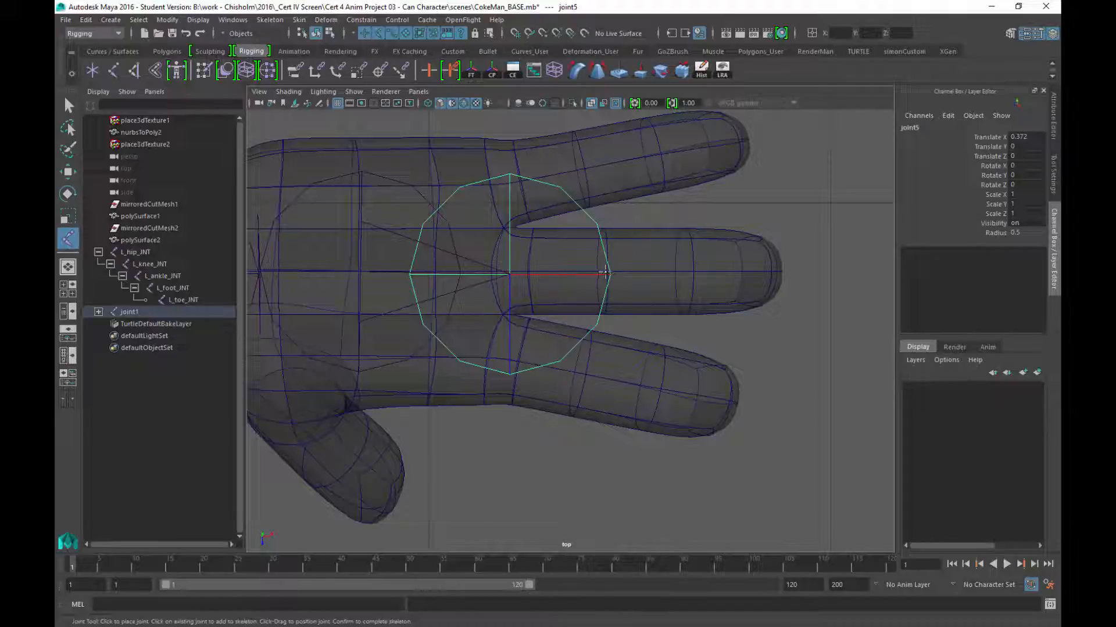
{"action": "left_click", "coordinate": [603, 272]}
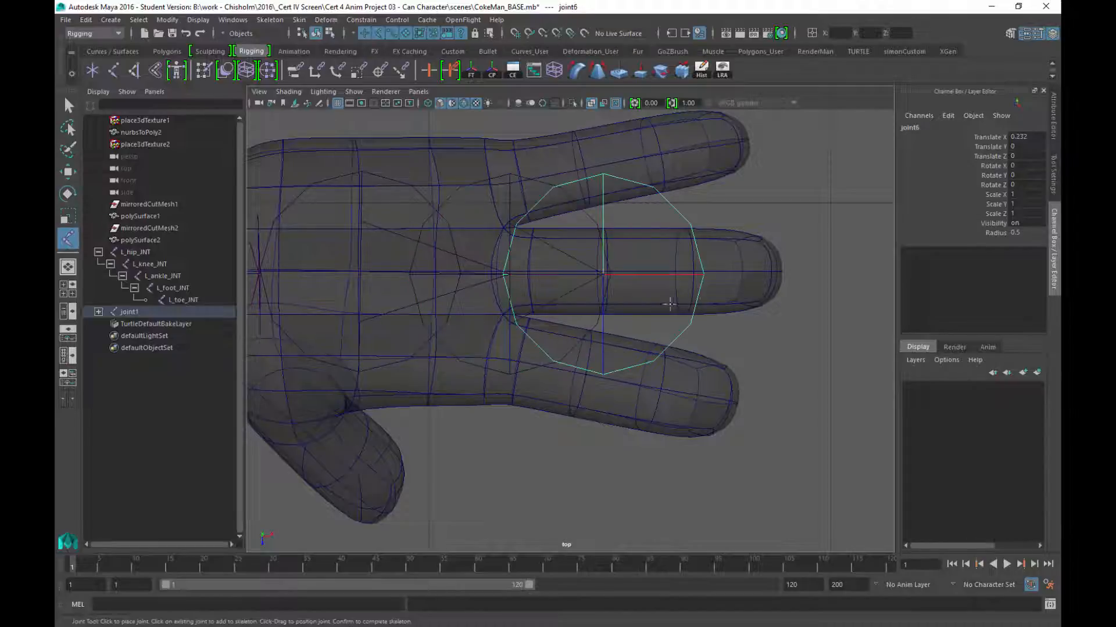
{"action": "left_click", "coordinate": [685, 272]}
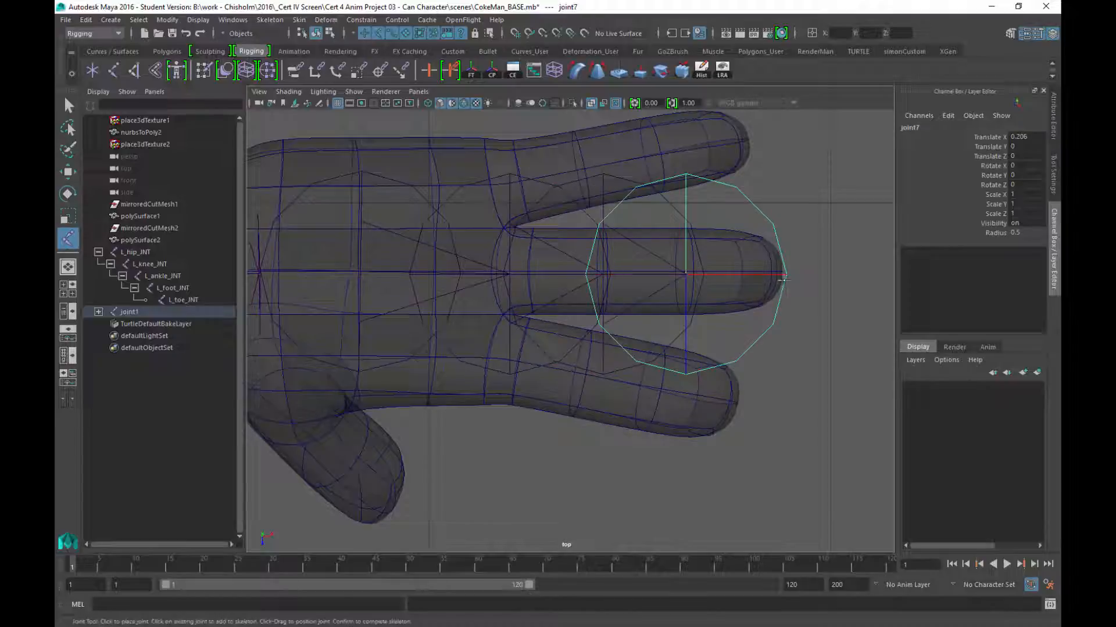
{"action": "left_click", "coordinate": [776, 273]}
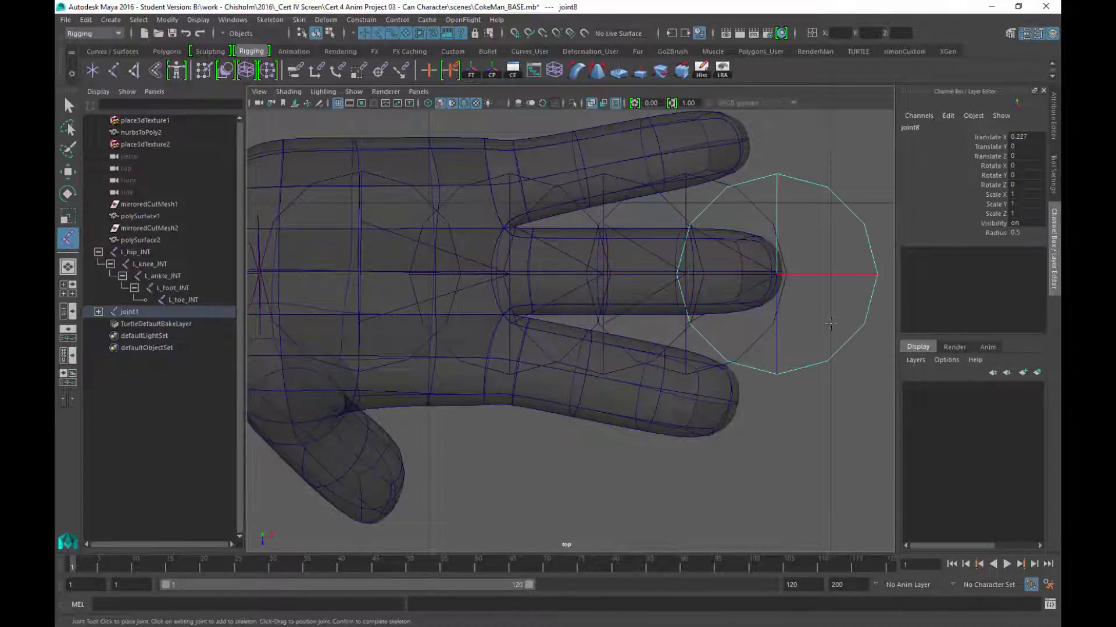
{"action": "left_click", "coordinate": [888, 275]}
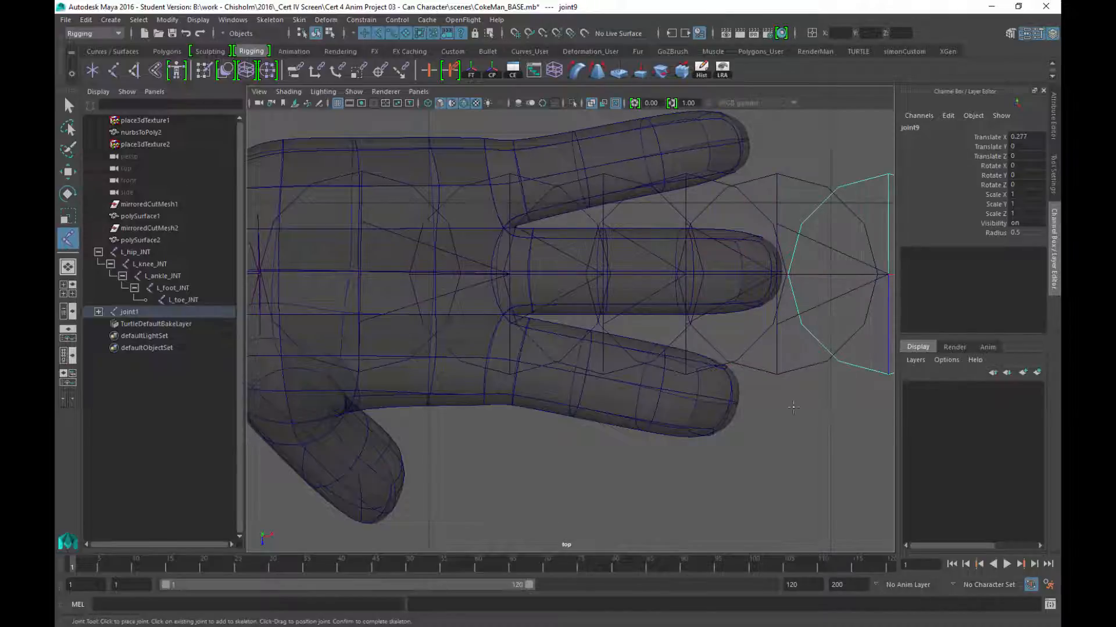
Step: Select the middle finger's joint hierarchy from its knuckle joint and set the radius of those joints to 0.1
{"action": "scroll", "coordinate": [767, 363], "scroll_direction": "down", "scroll_amount": 6}
{"action": "scroll", "coordinate": [773, 369], "scroll_direction": "up", "scroll_amount": 6}
{"action": "scroll", "coordinate": [781, 376], "scroll_direction": "down", "scroll_amount": 5}
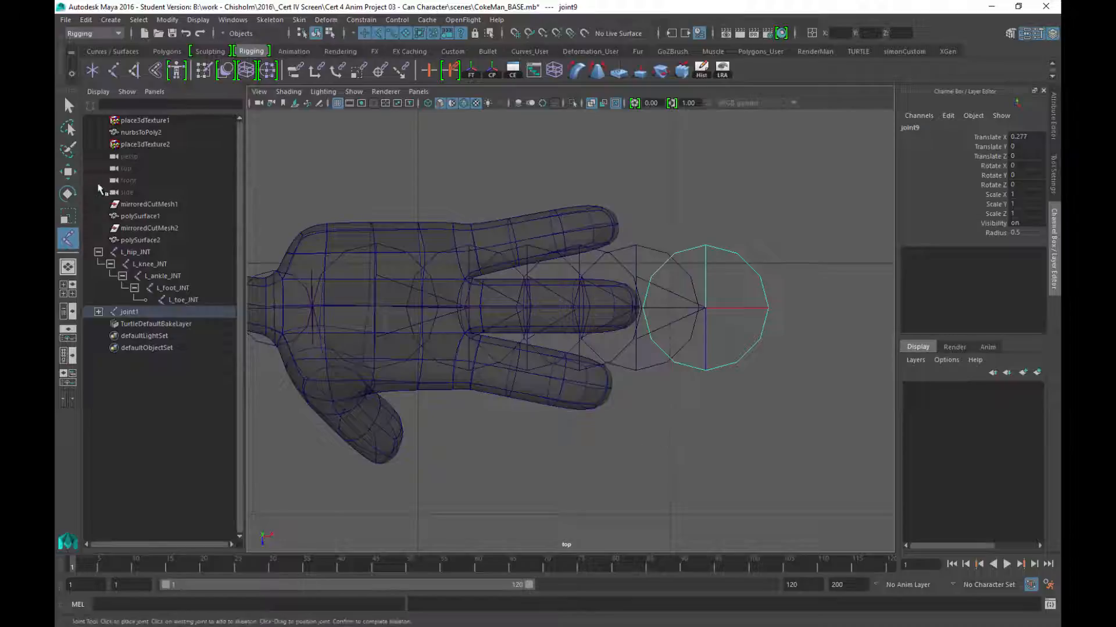
{"action": "key", "text": "q"}
{"action": "left_click", "coordinate": [465, 316]}
{"action": "left_click", "coordinate": [467, 310]}
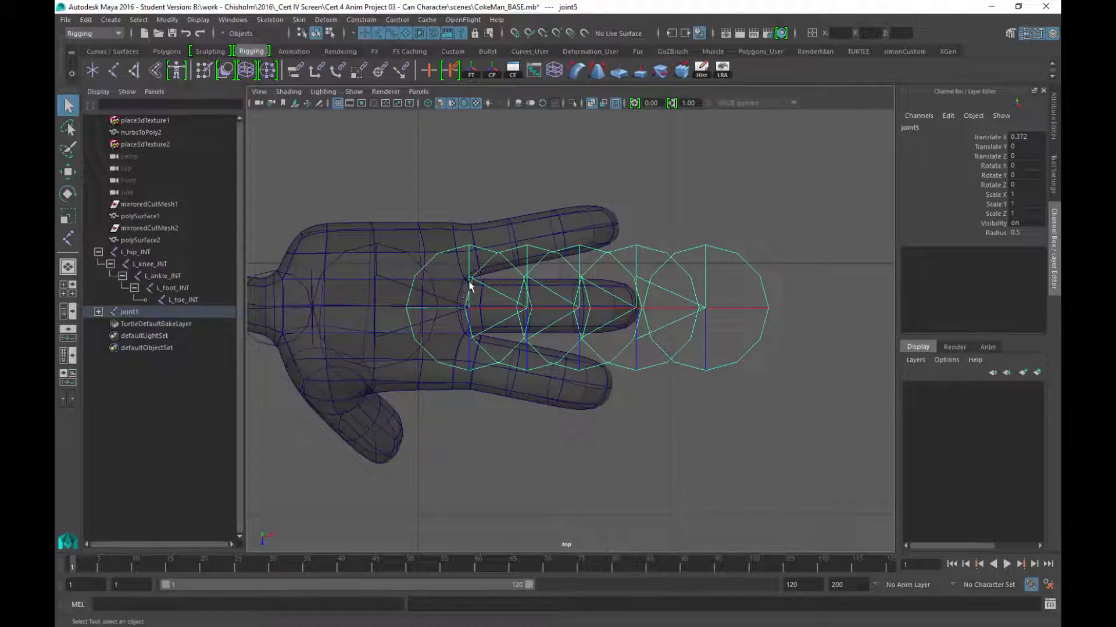
{"action": "right_click_drag", "start_coordinate": [470, 284], "coordinate": [456, 393]}
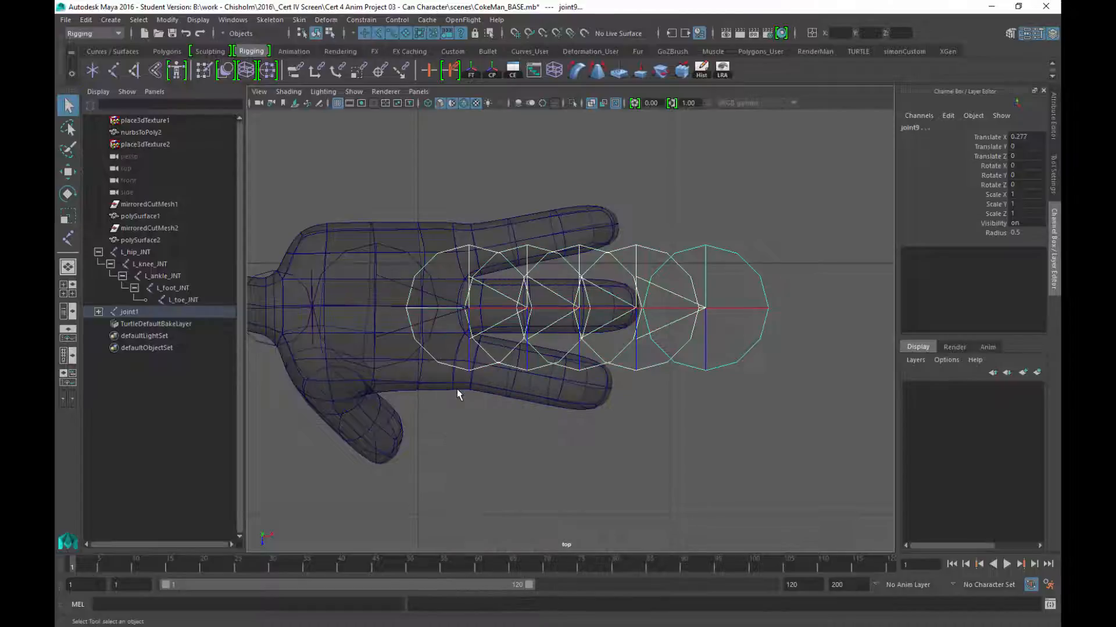
{"action": "double_click", "coordinate": [1014, 231]}
{"action": "type", "text": "0.1"}
{"action": "key", "text": "Return"}
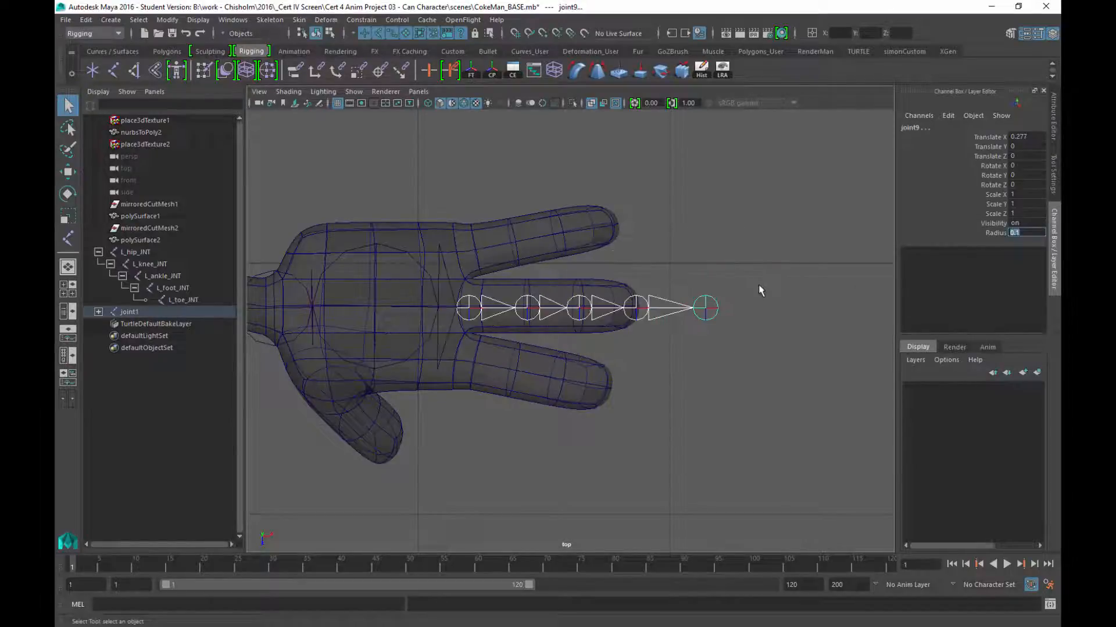
Step: Set the palm joint's radius to 0.2
{"action": "middle_click_drag", "start_coordinate": [529, 462], "coordinate": [592, 420], "text": "alt"}
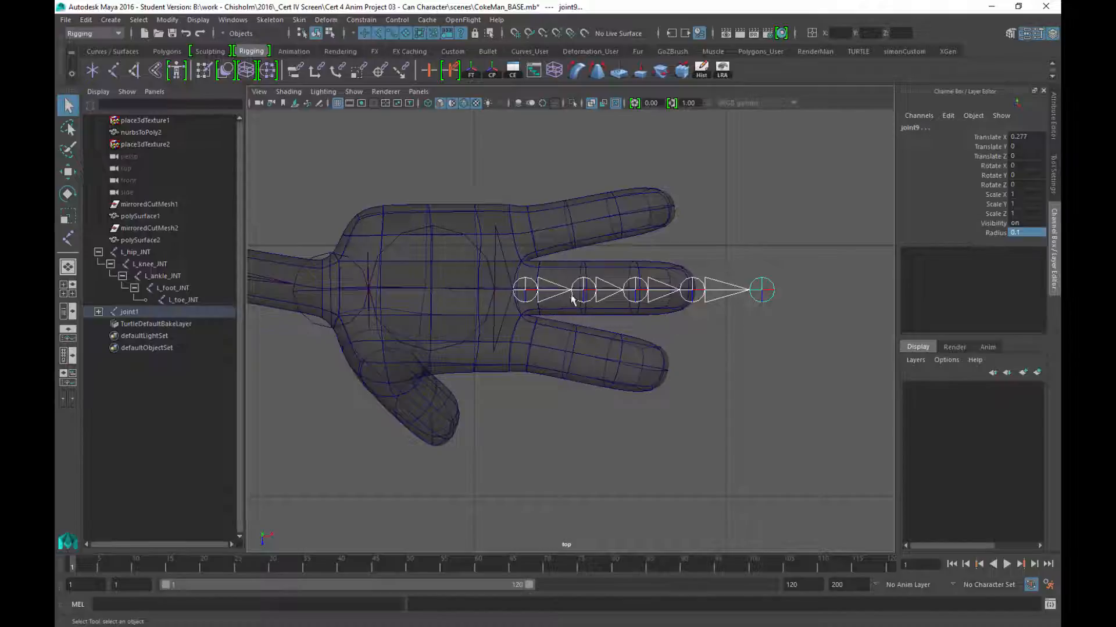
{"action": "left_click", "coordinate": [424, 285]}
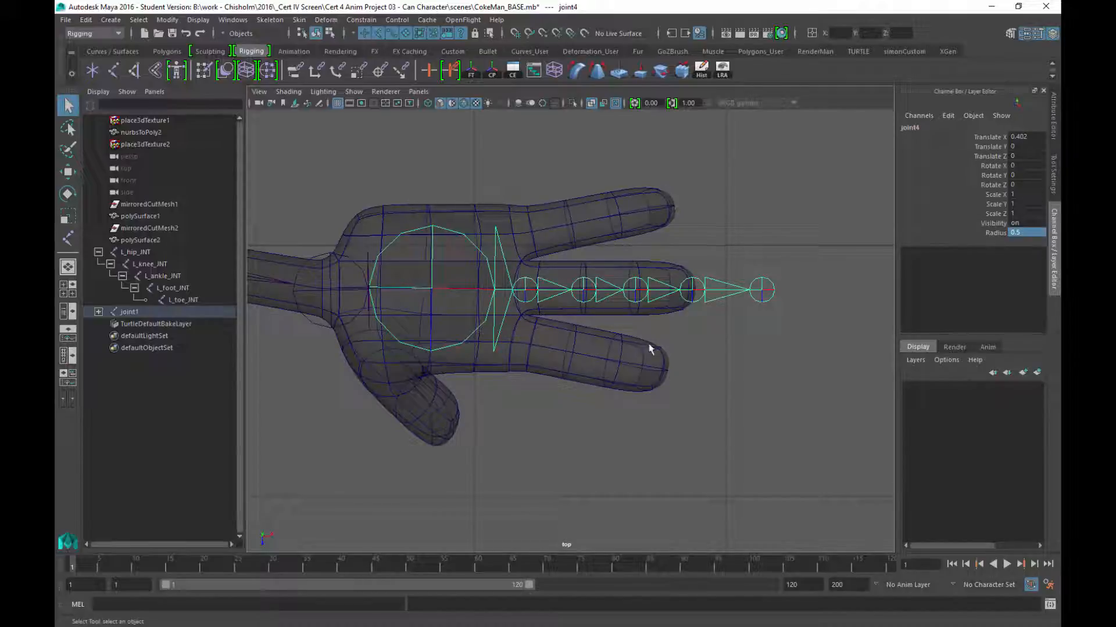
{"action": "type", "text": "0.2"}
{"action": "key", "text": "Return"}
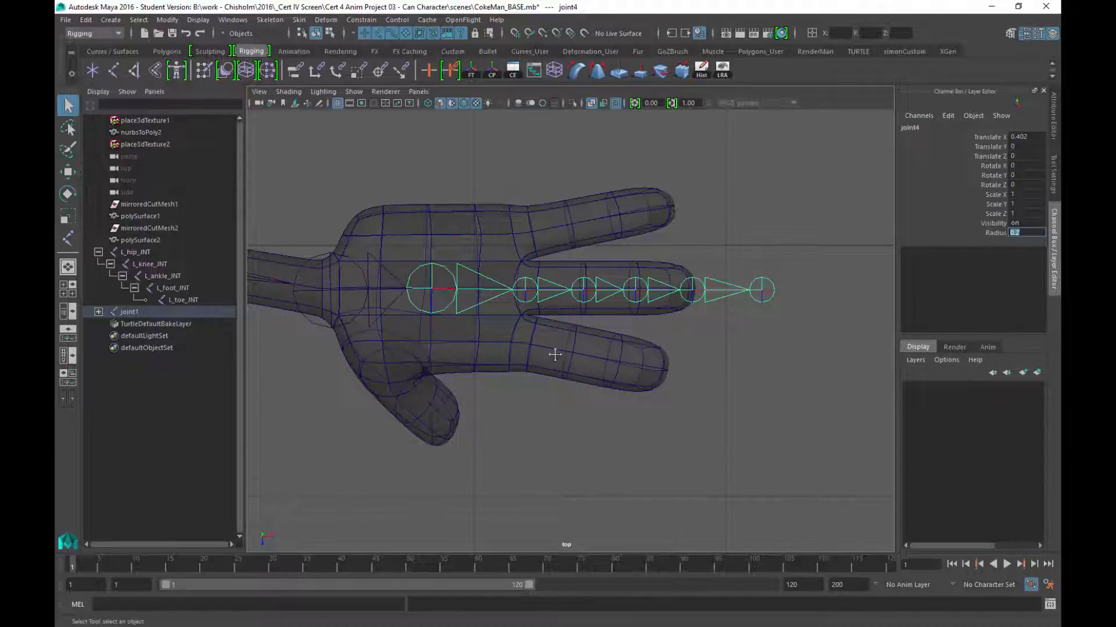
Step: Move the middle finger's knuckle joint slightly in Z so the finger chain lies along the finger's centre line
{"action": "middle_click_drag", "start_coordinate": [555, 355], "coordinate": [505, 363], "text": "alt"}
{"action": "middle_click_drag", "start_coordinate": [632, 379], "coordinate": [599, 376], "text": "alt"}
{"action": "right_click_drag", "start_coordinate": [599, 376], "coordinate": [668, 499], "text": "alt"}
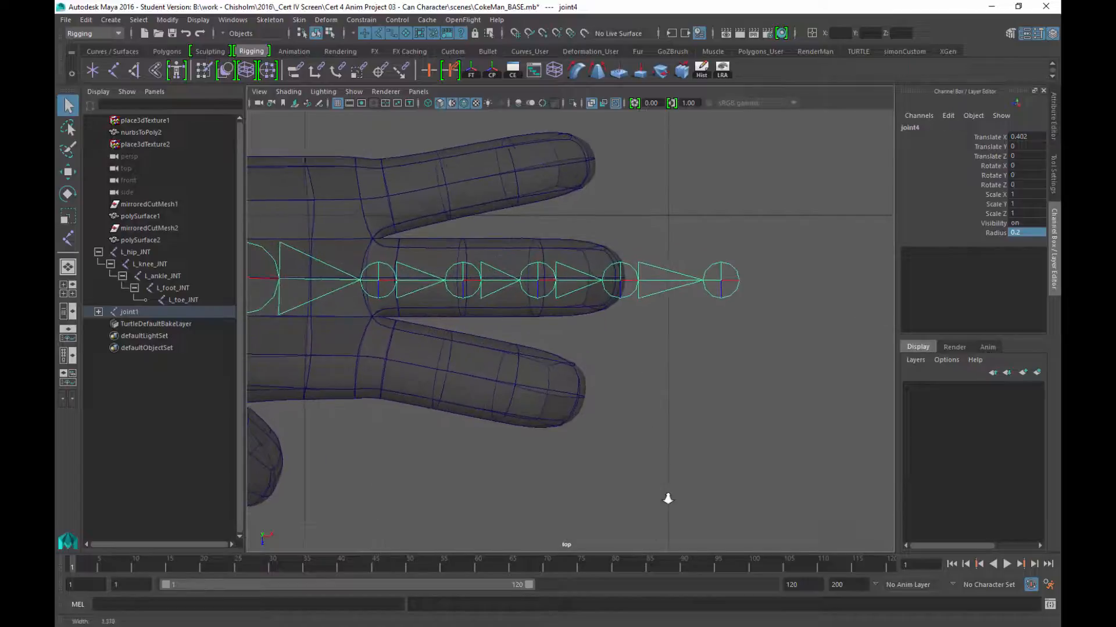
{"action": "middle_click_drag", "start_coordinate": [563, 388], "coordinate": [667, 376], "text": "alt"}
{"action": "left_click", "coordinate": [479, 272]}
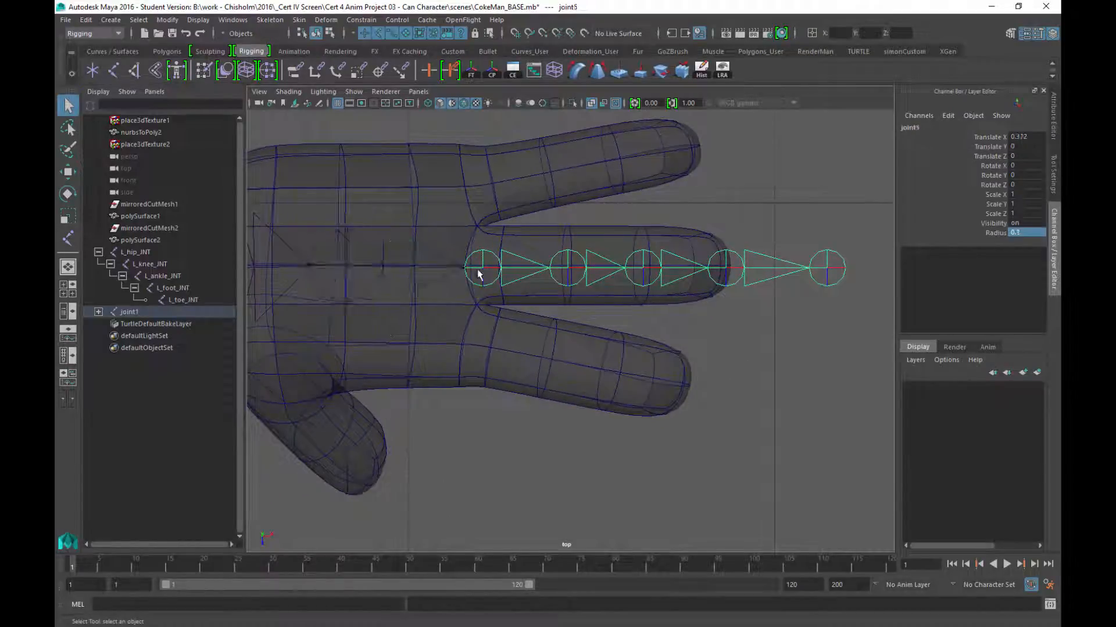
{"action": "key", "text": "w"}
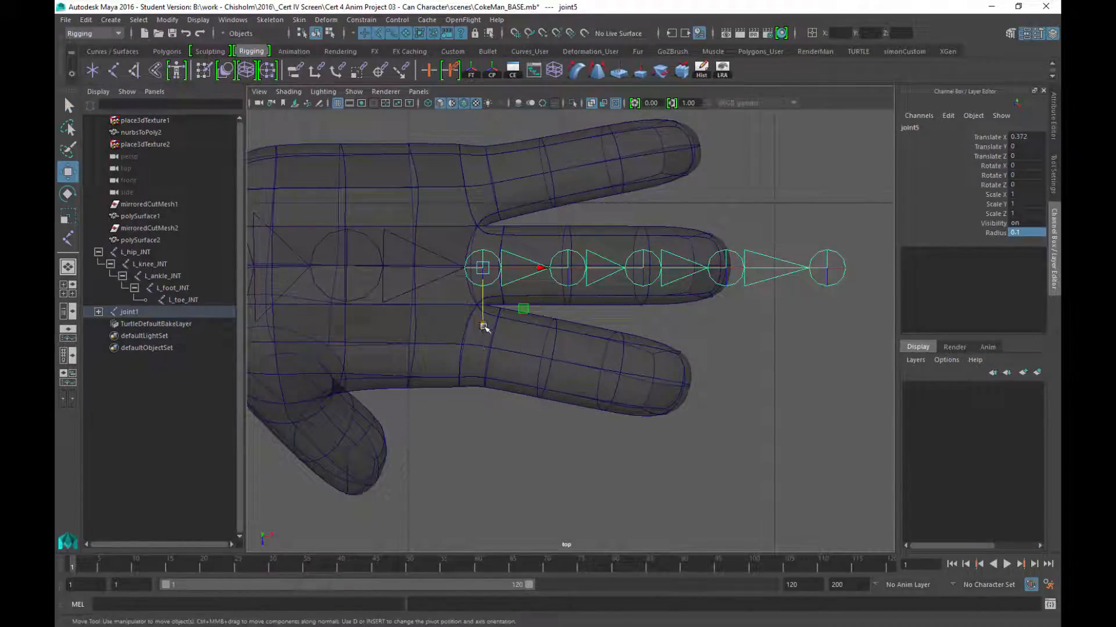
{"action": "left_click_drag", "start_coordinate": [484, 326], "coordinate": [483, 324]}
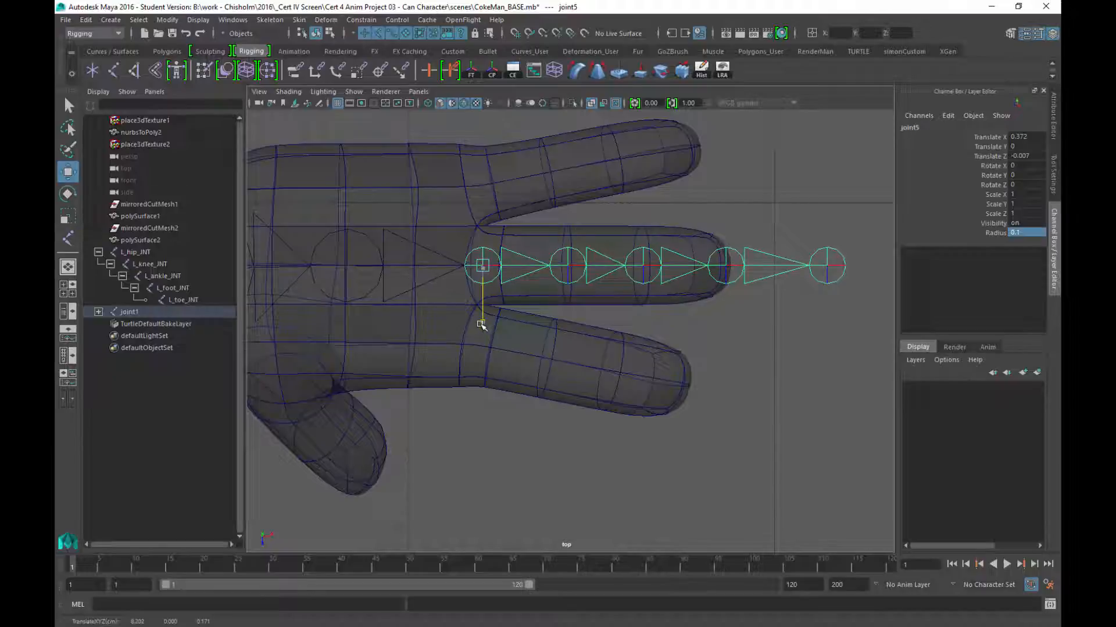
Step: Delete the extra joint beyond the middle fingertip
{"action": "middle_click_drag", "start_coordinate": [694, 357], "coordinate": [613, 345], "text": "alt"}
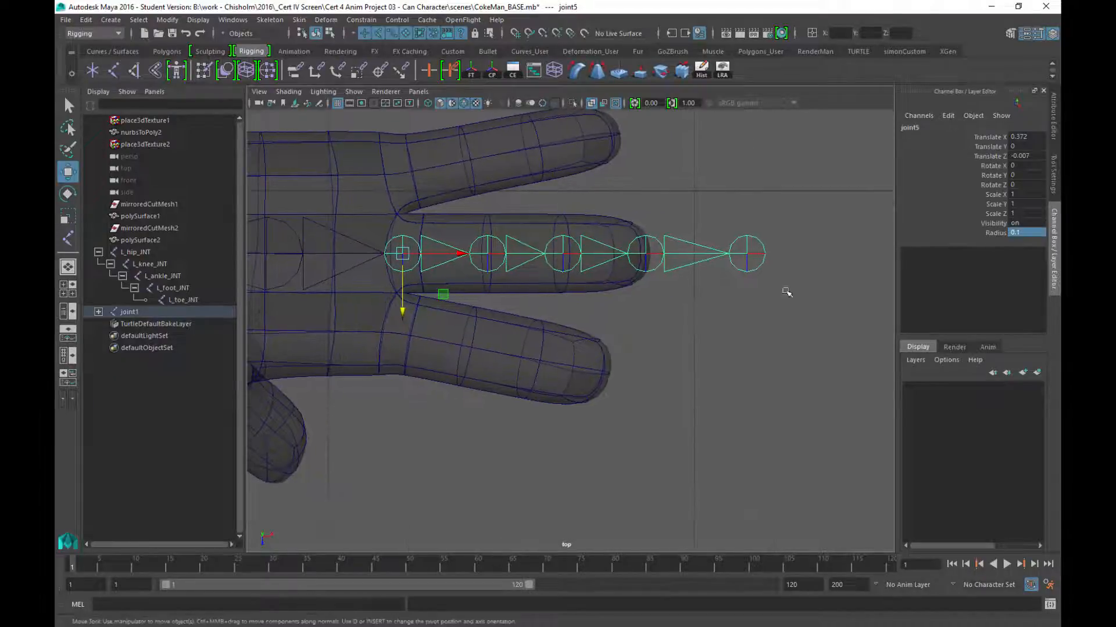
{"action": "left_click_drag", "start_coordinate": [781, 229], "coordinate": [743, 334]}
{"action": "left_click", "coordinate": [571, 287]}
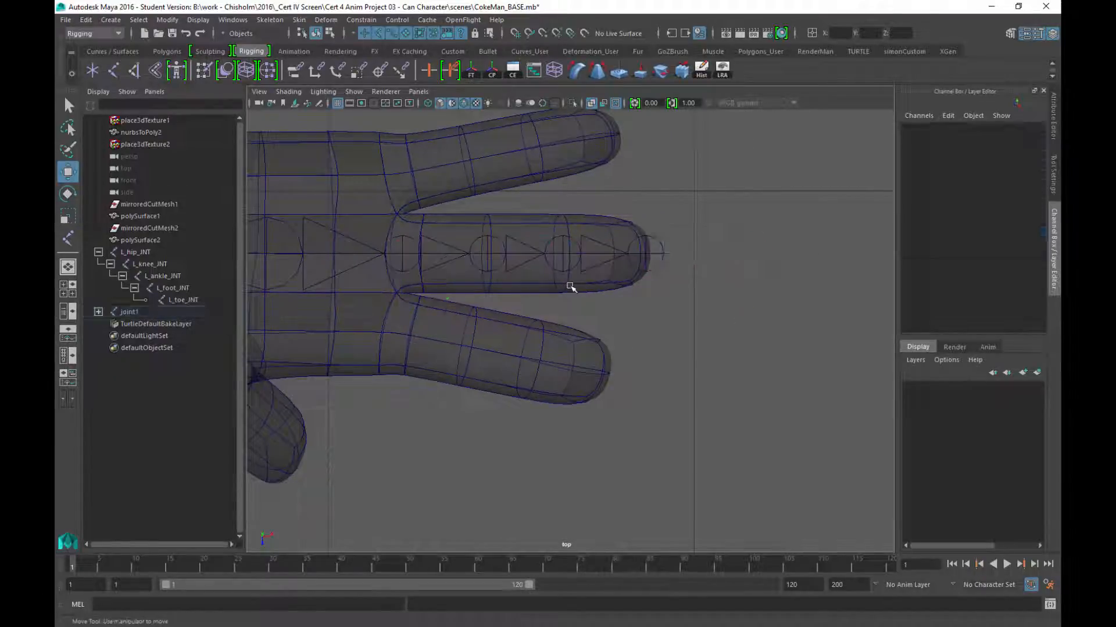
Step: Duplicate the middle finger's joint chain twice, moving one copy to the finger beside the thumb and the other to the outer finger
{"action": "middle_click_drag", "start_coordinate": [636, 265], "coordinate": [739, 282], "text": "alt"}
{"action": "right_click_drag", "start_coordinate": [739, 282], "coordinate": [730, 321], "text": "alt"}
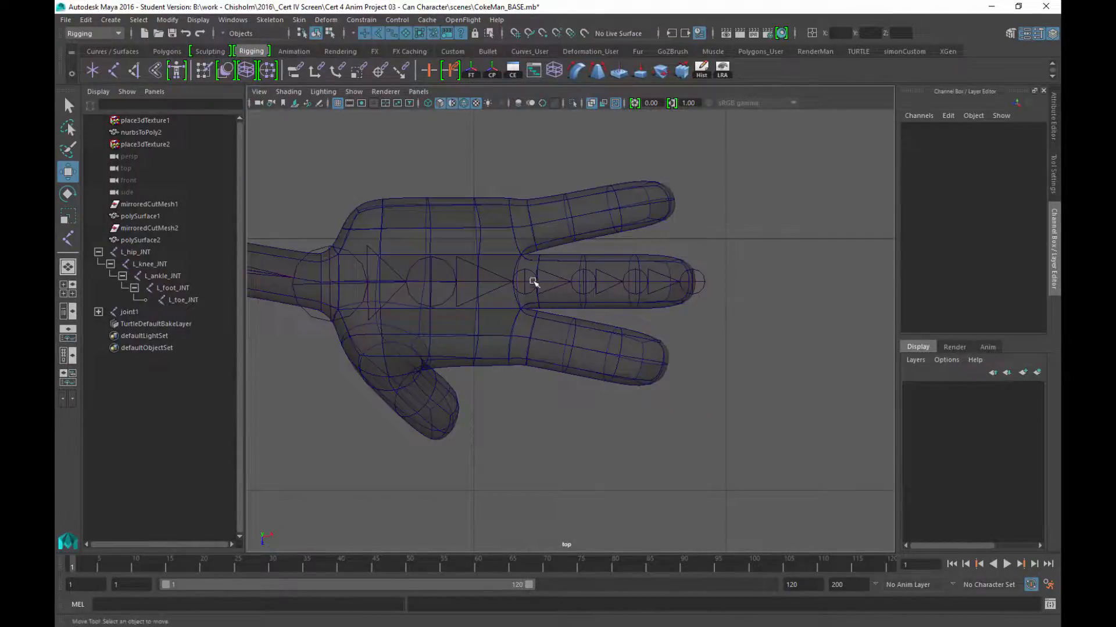
{"action": "left_click", "coordinate": [530, 279]}
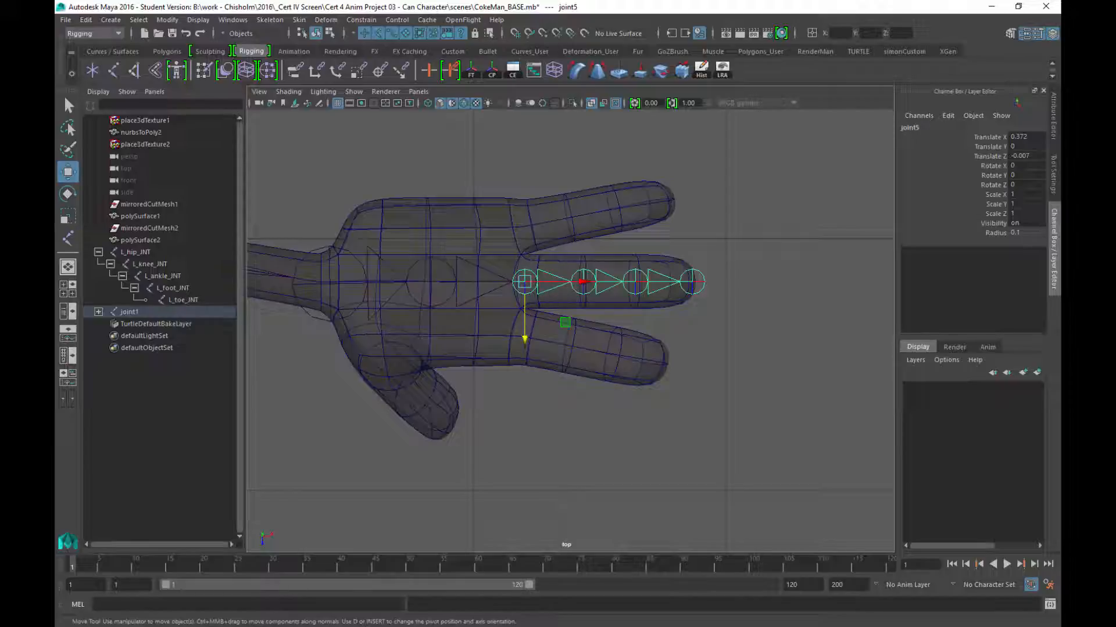
{"action": "left_click", "coordinate": [87, 19]}
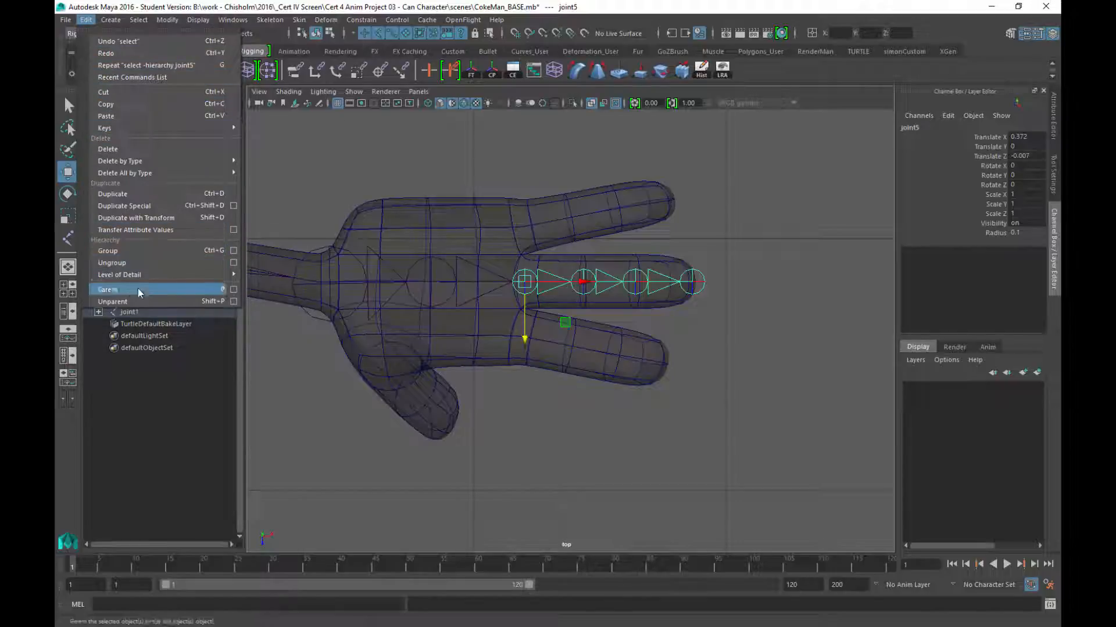
{"action": "left_click", "coordinate": [110, 194]}
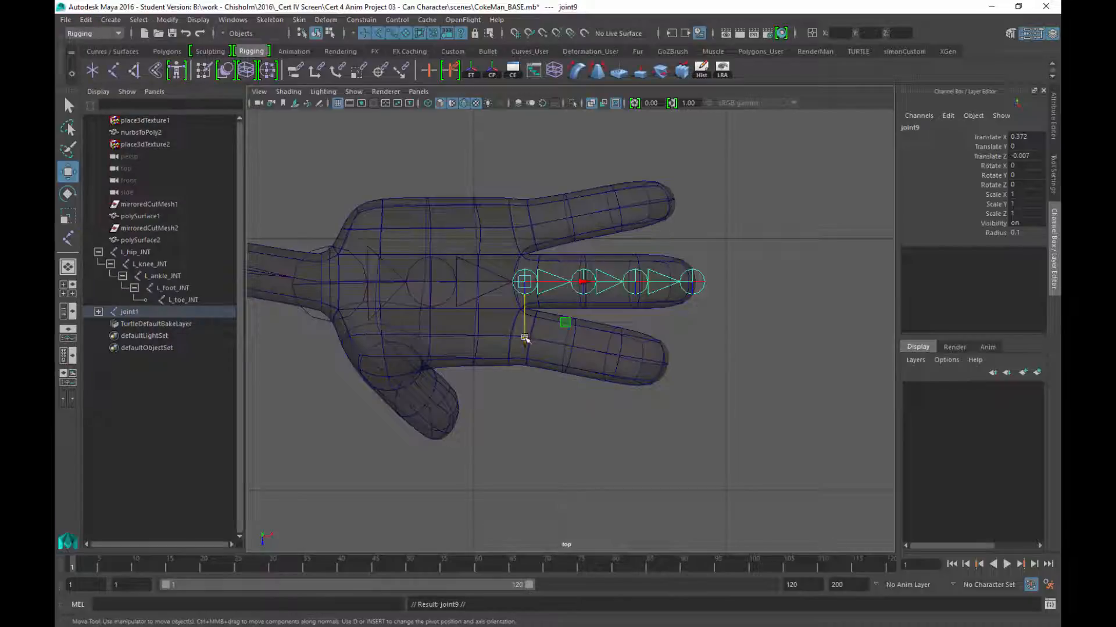
{"action": "left_click_drag", "start_coordinate": [524, 337], "coordinate": [527, 396]}
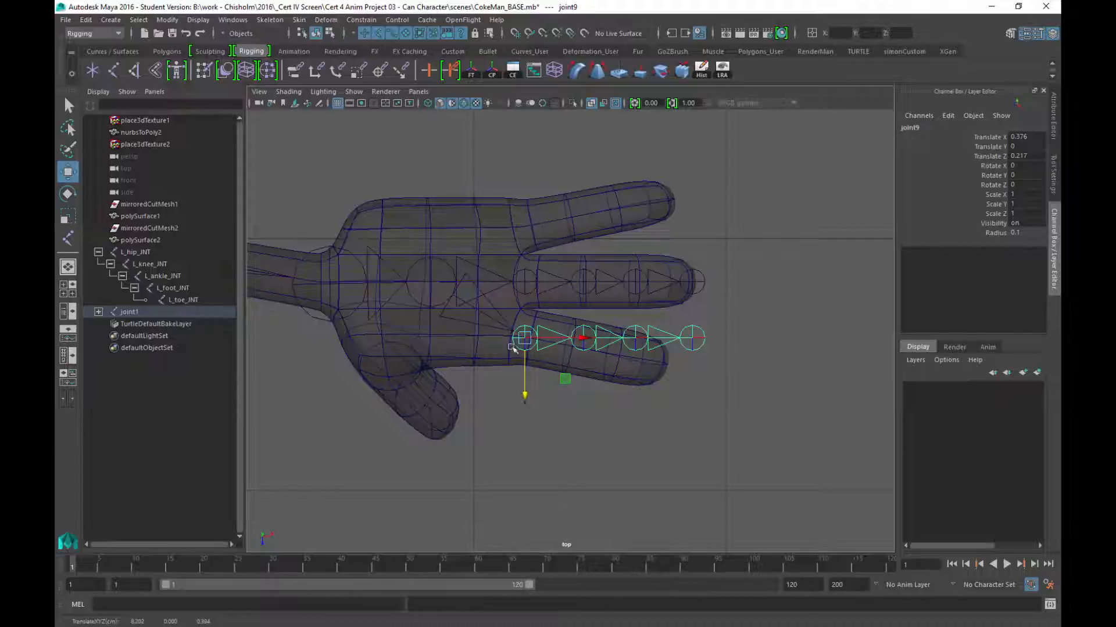
{"action": "key", "text": "ctrl+d"}
{"action": "left_click_drag", "start_coordinate": [526, 397], "coordinate": [513, 284]}
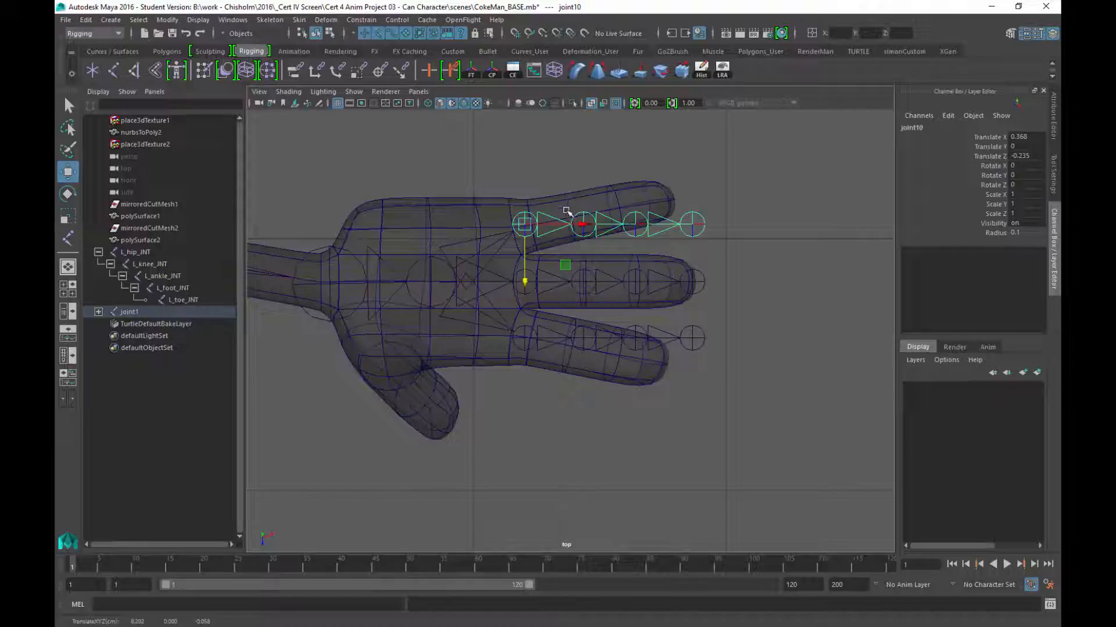
Step: Move the knuckle joint and the next joint of the outer finger's chain onto that finger's centre line
{"action": "middle_click_drag", "start_coordinate": [585, 315], "coordinate": [482, 357], "text": "alt"}
{"action": "right_click_drag", "start_coordinate": [479, 315], "coordinate": [618, 488], "text": "alt"}
{"action": "middle_click_drag", "start_coordinate": [497, 286], "coordinate": [652, 333], "text": "alt"}
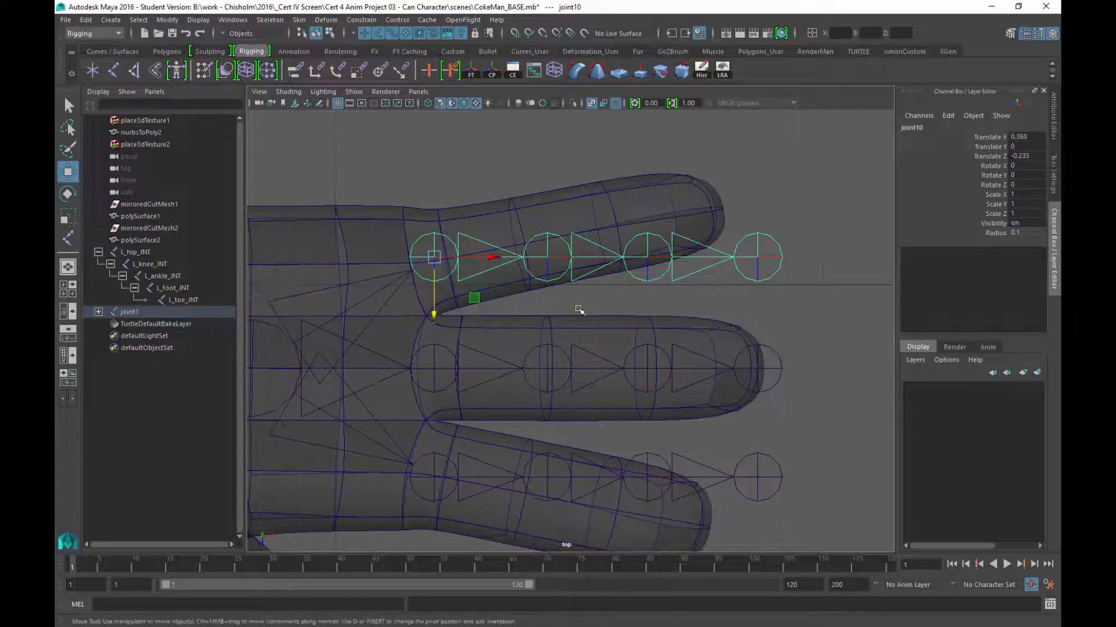
{"action": "left_click", "coordinate": [550, 259]}
{"action": "left_click_drag", "start_coordinate": [550, 260], "coordinate": [523, 245]}
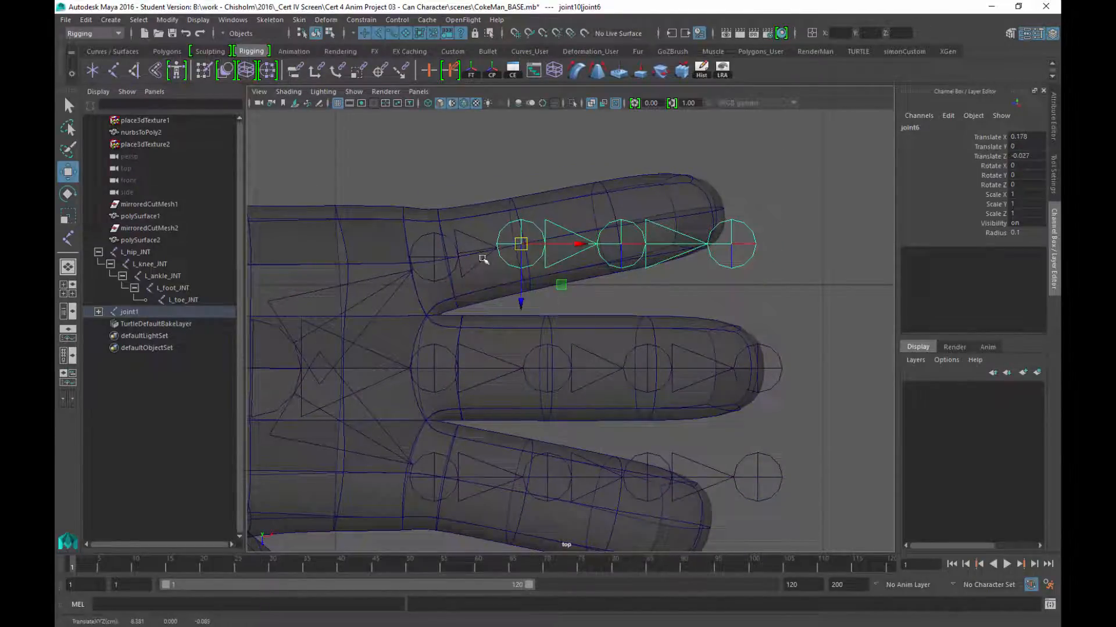
{"action": "left_click", "coordinate": [434, 256]}
{"action": "left_click_drag", "start_coordinate": [433, 255], "coordinate": [433, 262]}
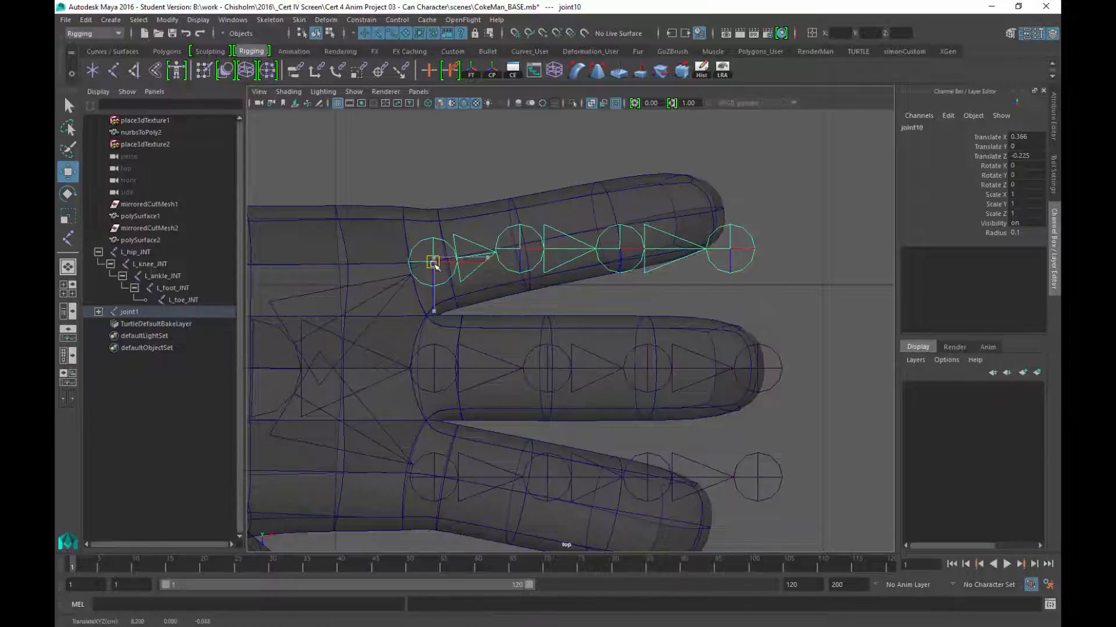
{"action": "left_click", "coordinate": [521, 251]}
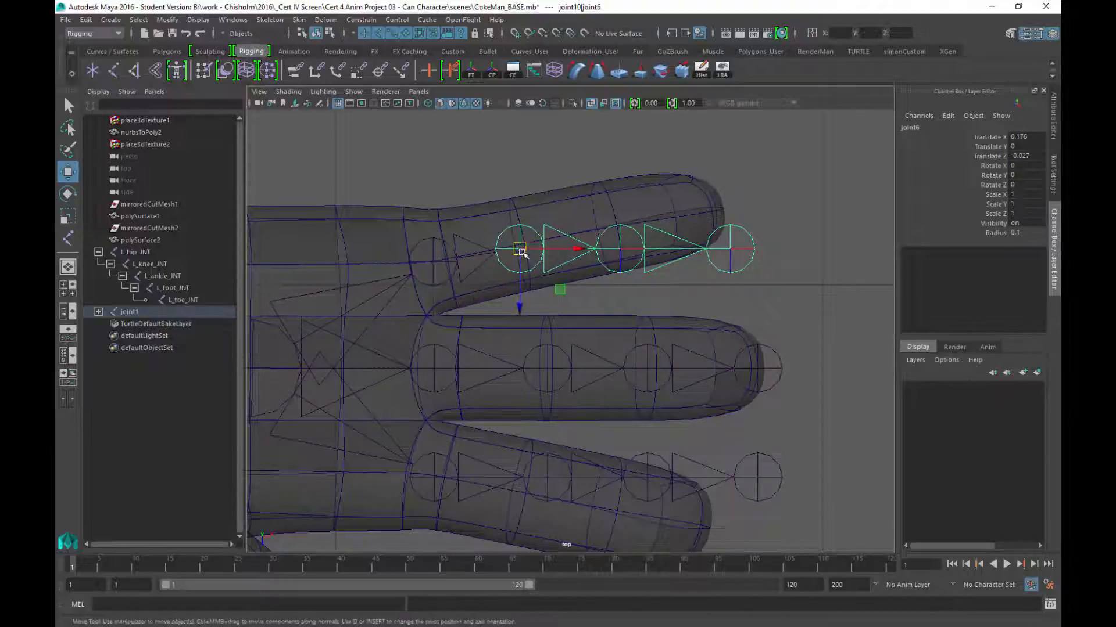
{"action": "left_click_drag", "start_coordinate": [521, 251], "coordinate": [521, 245]}
Step: Move the outer finger's third joint and tip joint so the chain follows the finger out to its tip
{"action": "left_click", "coordinate": [631, 247]}
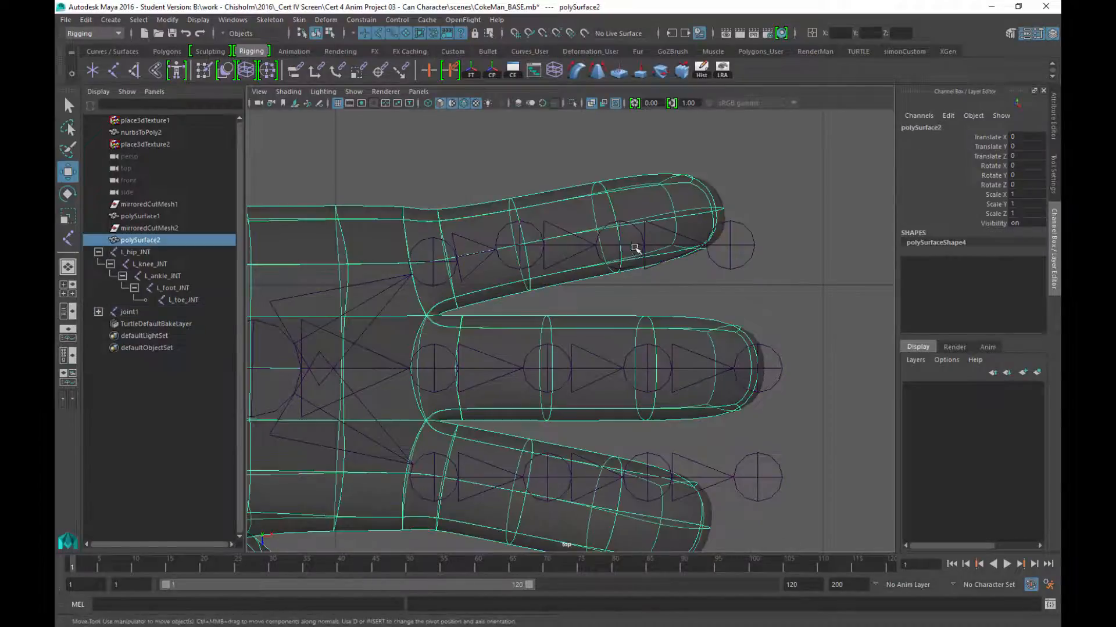
{"action": "left_click", "coordinate": [620, 250]}
{"action": "left_click_drag", "start_coordinate": [621, 251], "coordinate": [613, 228]}
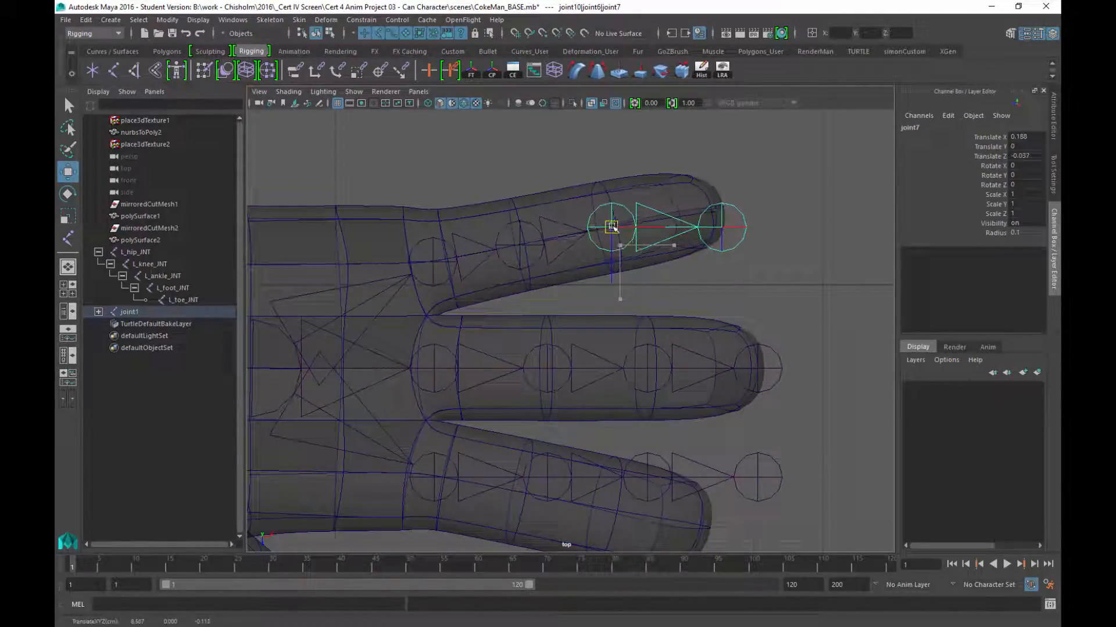
{"action": "left_click", "coordinate": [722, 227]}
{"action": "left_click_drag", "start_coordinate": [722, 227], "coordinate": [719, 208]}
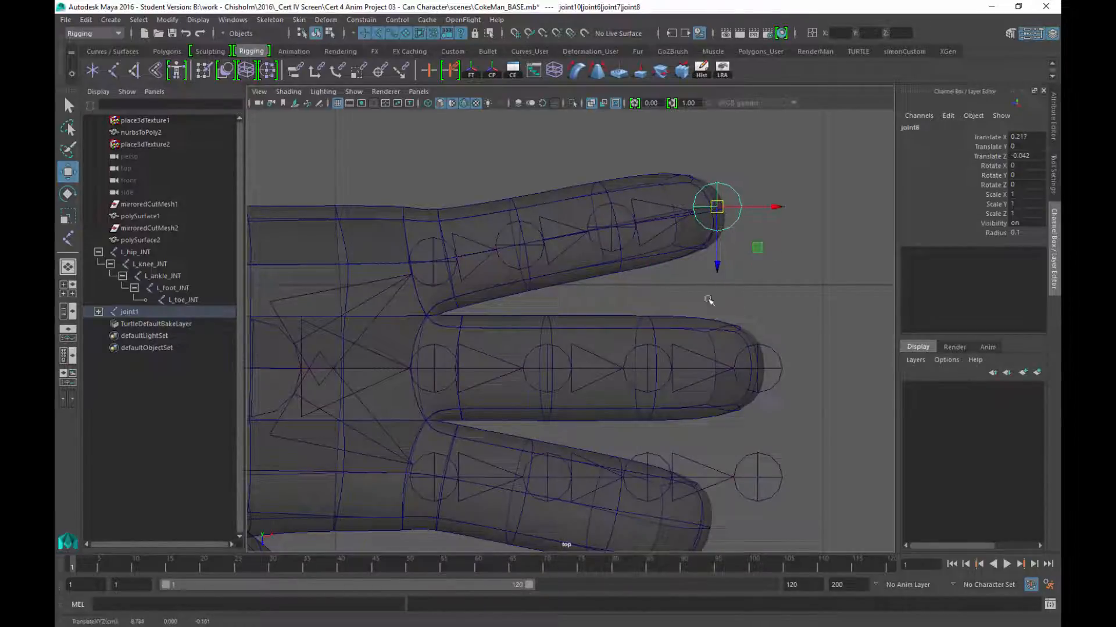
Step: Reposition the second, third and tip joints in the finger beside the thumb along that finger's centre line
{"action": "middle_click_drag", "start_coordinate": [655, 359], "coordinate": [656, 325], "text": "alt"}
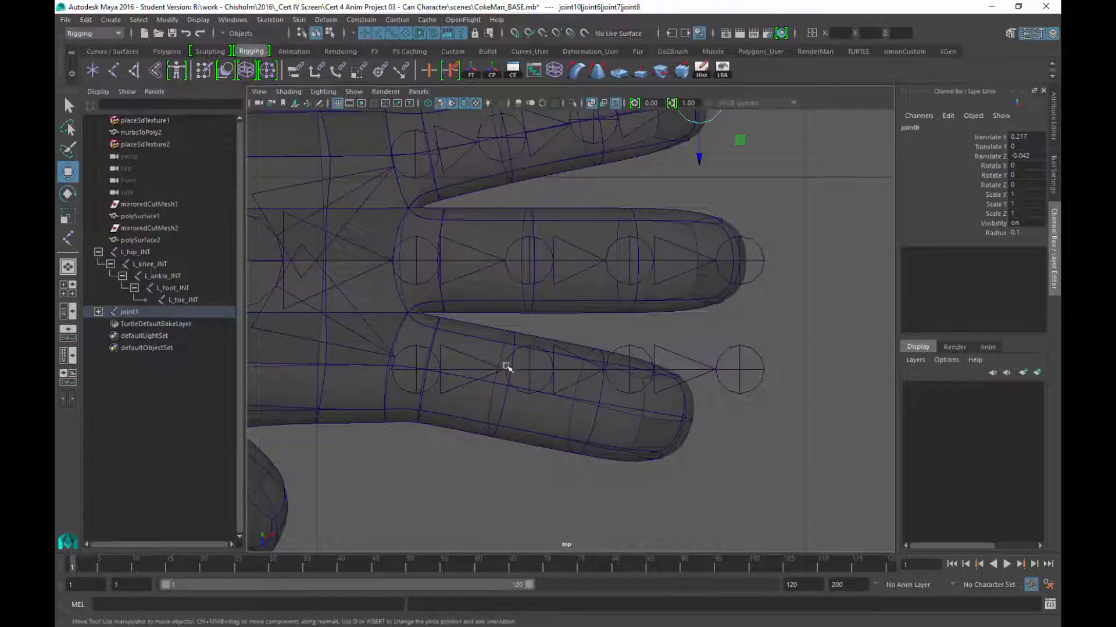
{"action": "left_click", "coordinate": [418, 369]}
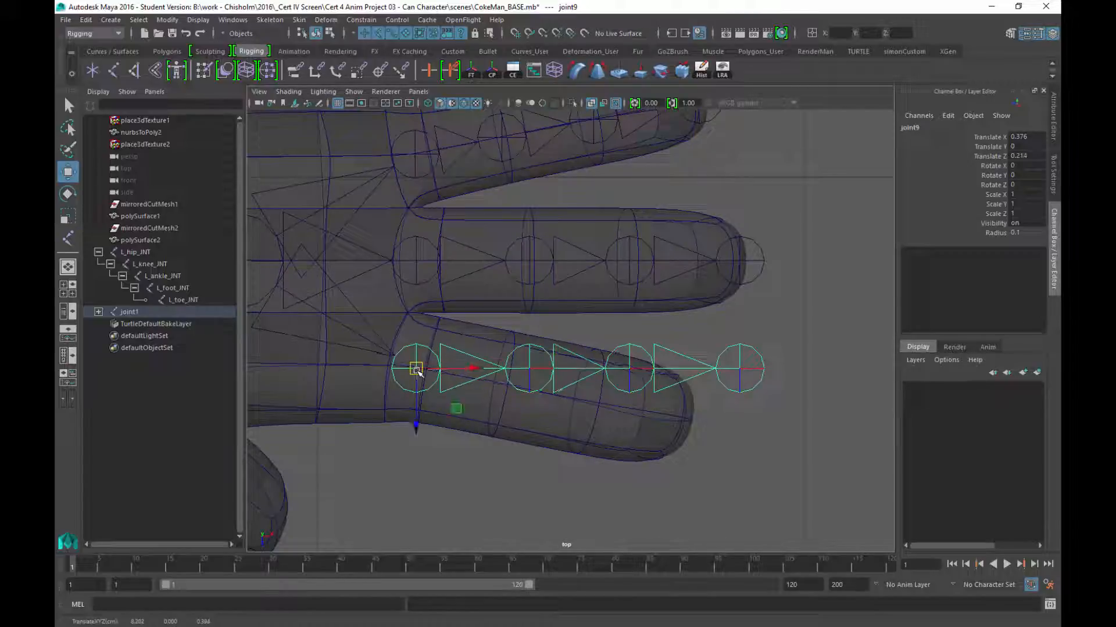
{"action": "left_click", "coordinate": [523, 368]}
{"action": "left_click_drag", "start_coordinate": [527, 368], "coordinate": [502, 383]}
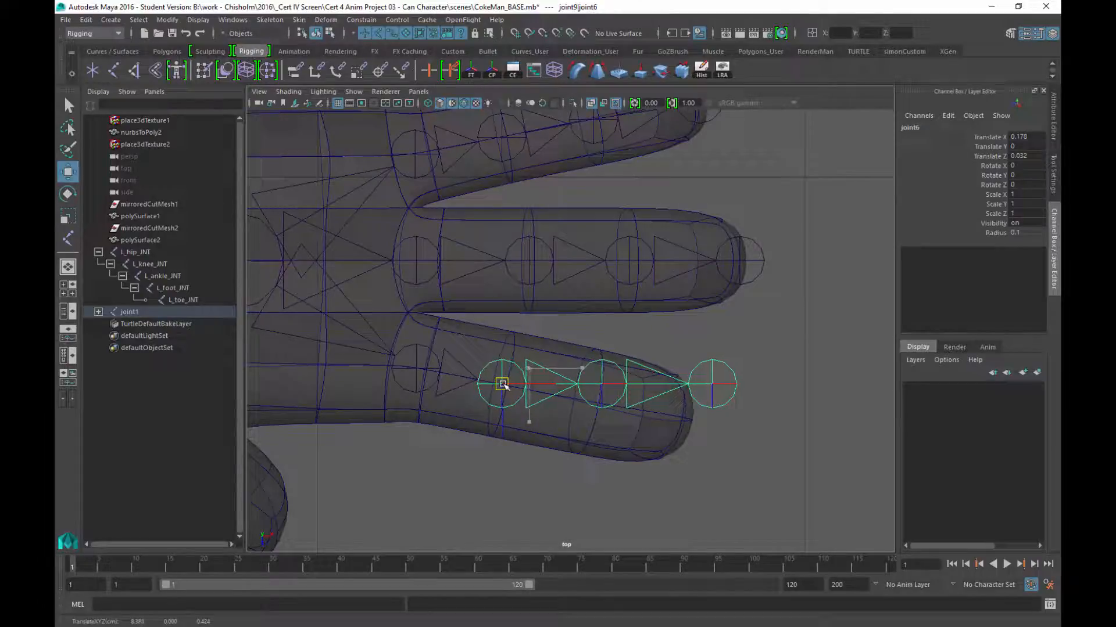
{"action": "left_click", "coordinate": [603, 386]}
{"action": "left_click_drag", "start_coordinate": [602, 386], "coordinate": [589, 402]}
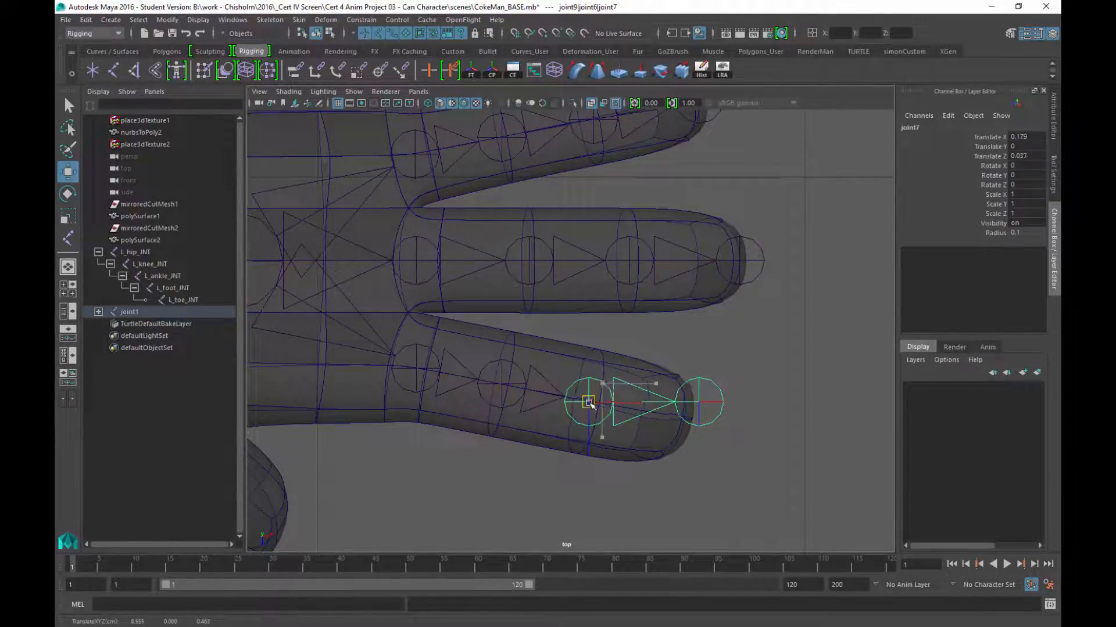
{"action": "left_click", "coordinate": [699, 401]}
{"action": "left_click_drag", "start_coordinate": [700, 403], "coordinate": [687, 423]}
Step: Examine how the three finger joint chains sit inside the hand mesh
{"action": "scroll", "coordinate": [732, 389], "scroll_direction": "down", "scroll_amount": 5}
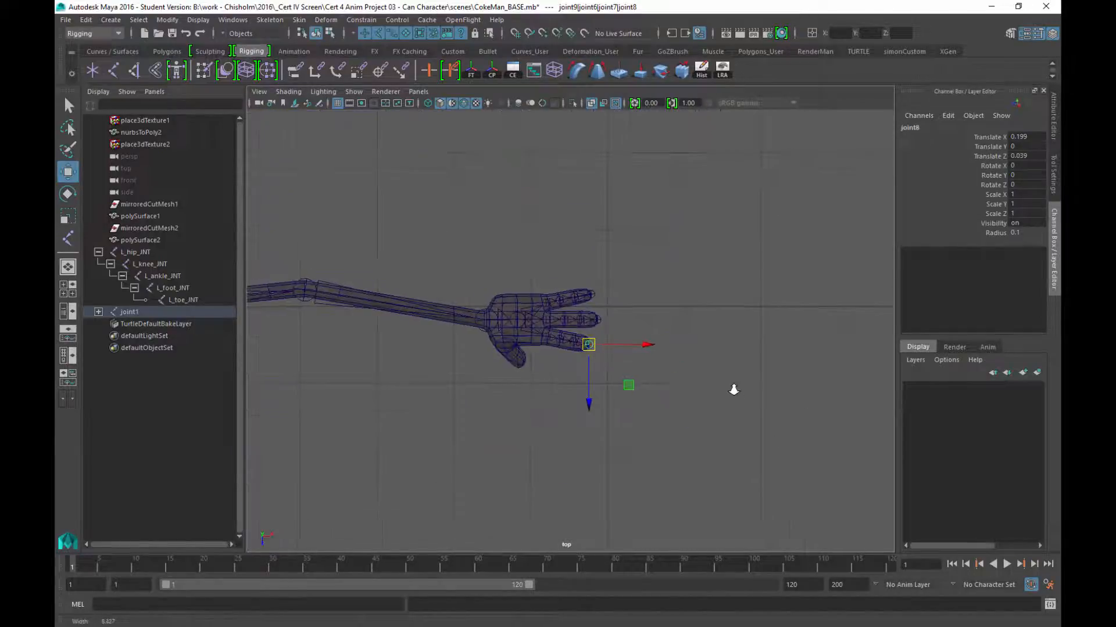
{"action": "scroll", "coordinate": [769, 420], "scroll_direction": "up", "scroll_amount": 4}
{"action": "scroll", "coordinate": [639, 389], "scroll_direction": "down", "scroll_amount": 3}
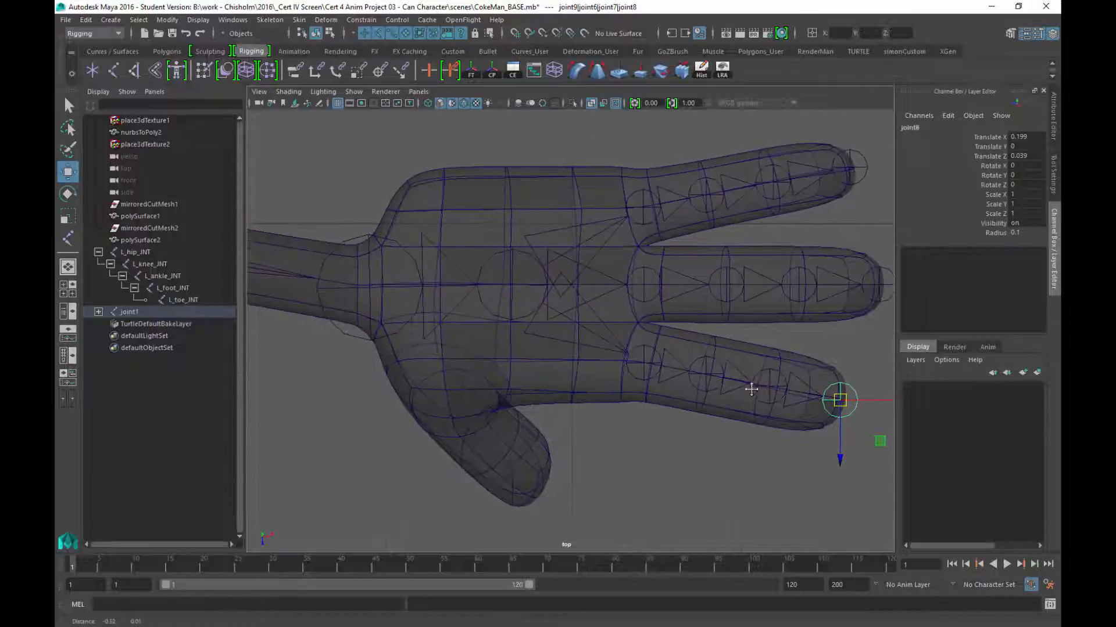
{"action": "scroll", "coordinate": [682, 427], "scroll_direction": "down", "scroll_amount": 2}
{"action": "scroll", "coordinate": [677, 417], "scroll_direction": "up", "scroll_amount": 5}
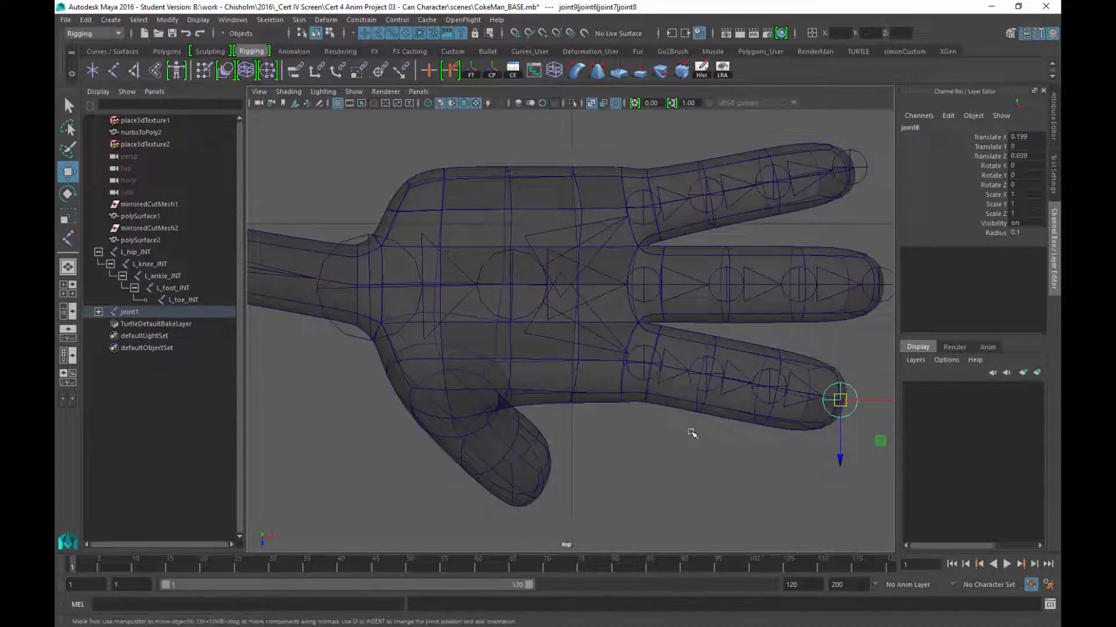
{"action": "scroll", "coordinate": [725, 490], "scroll_direction": "down", "scroll_amount": 5}
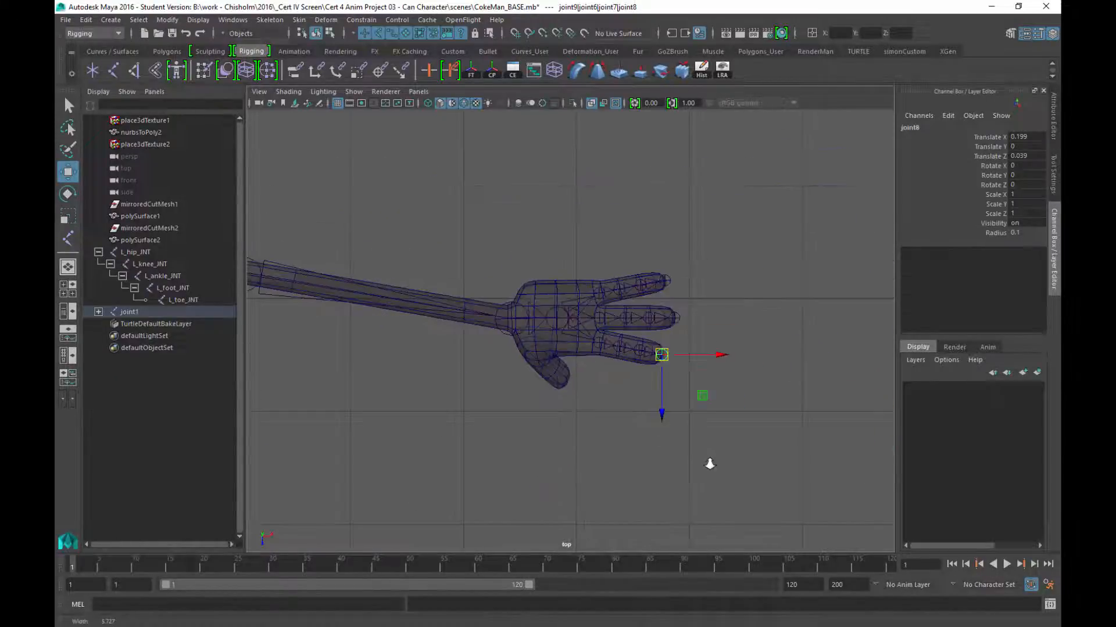
{"action": "scroll", "coordinate": [722, 473], "scroll_direction": "up", "scroll_amount": 4}
{"action": "scroll", "coordinate": [671, 425], "scroll_direction": "down", "scroll_amount": 3}
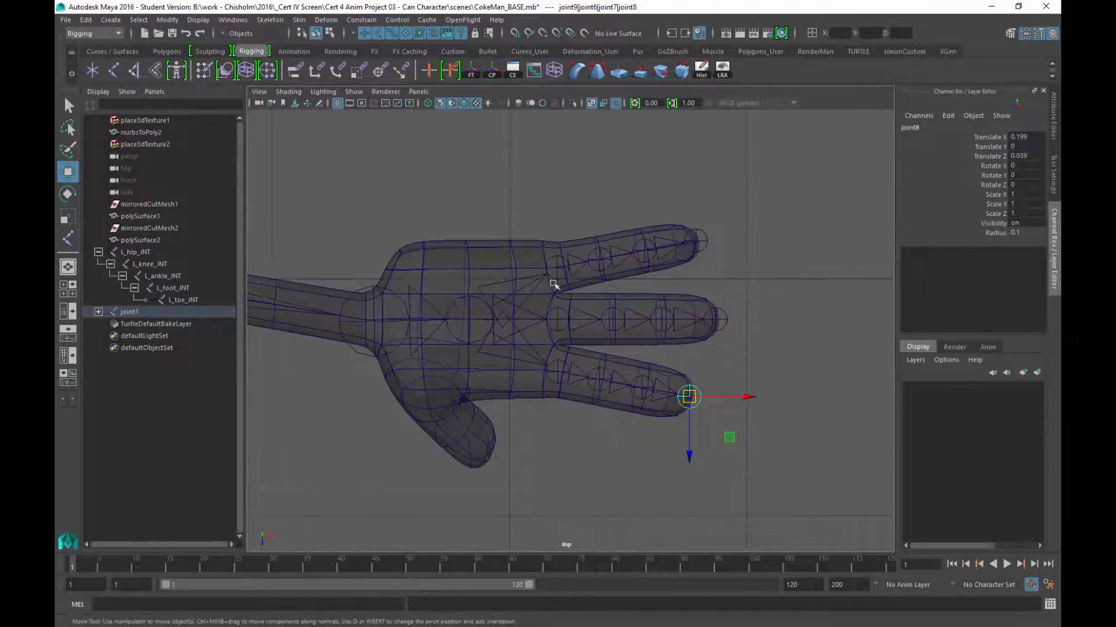
Step: Unparent the three finger chains from the palm joint by their knuckle joints
{"action": "left_click", "coordinate": [591, 322]}
{"action": "left_click", "coordinate": [558, 269]}
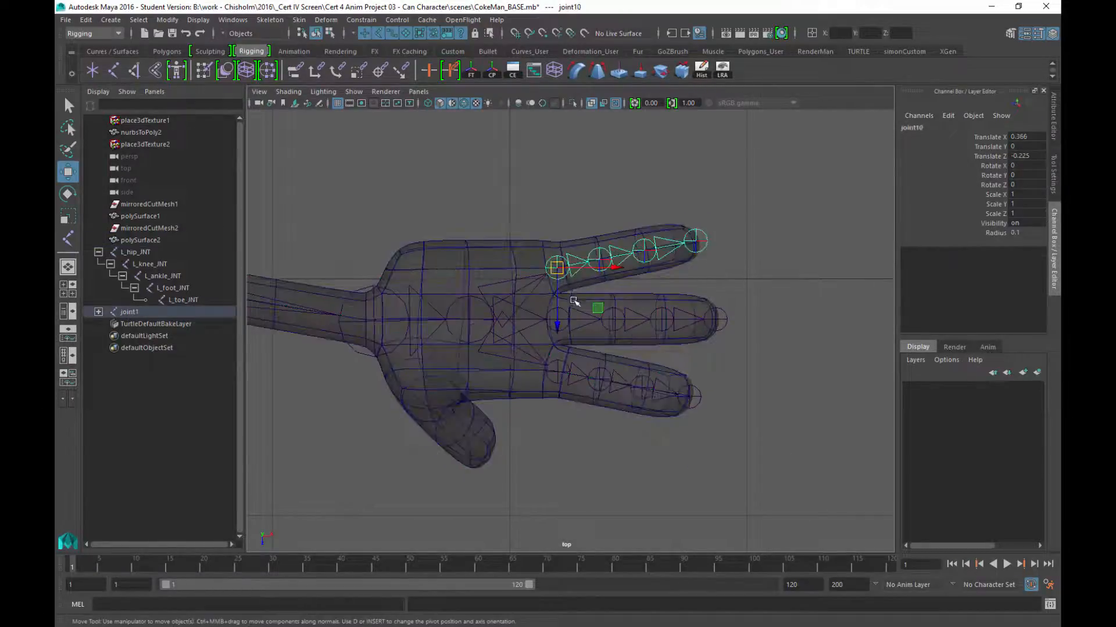
{"action": "key", "text": "q"}
{"action": "scroll", "coordinate": [579, 317], "scroll_direction": "up", "scroll_amount": 3}
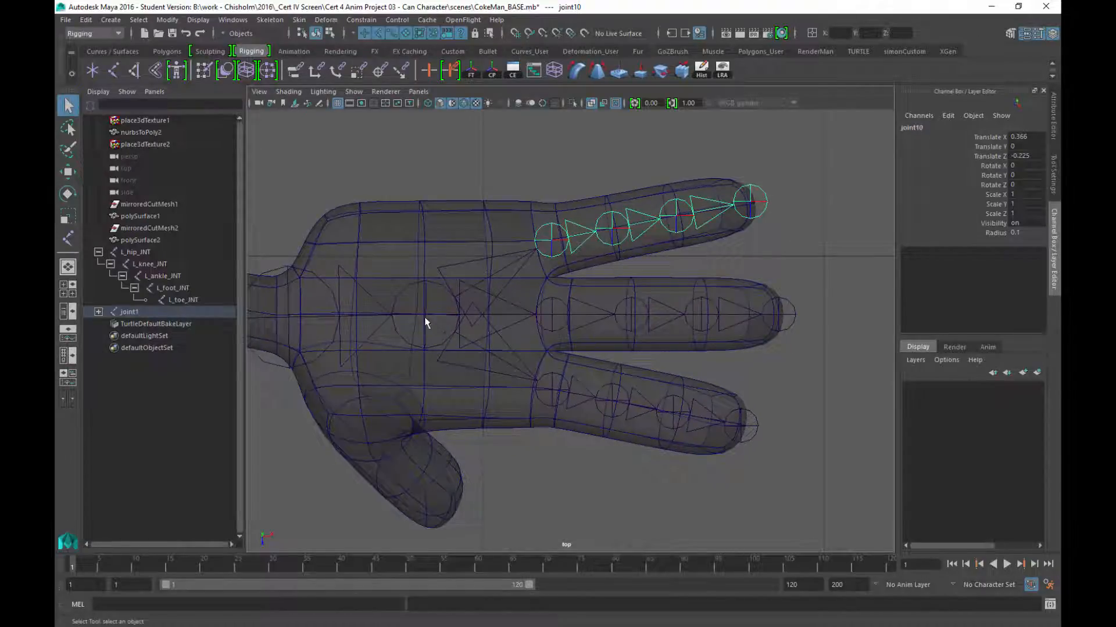
{"action": "left_click", "coordinate": [550, 317]}
{"action": "left_click", "coordinate": [552, 391]}
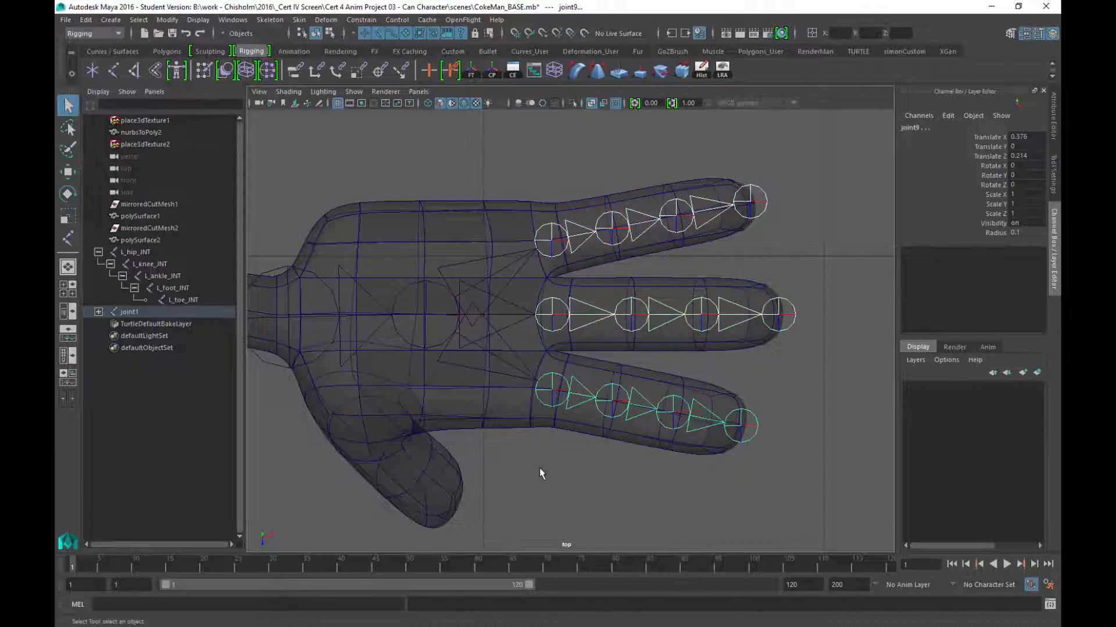
{"action": "left_click", "coordinate": [85, 20]}
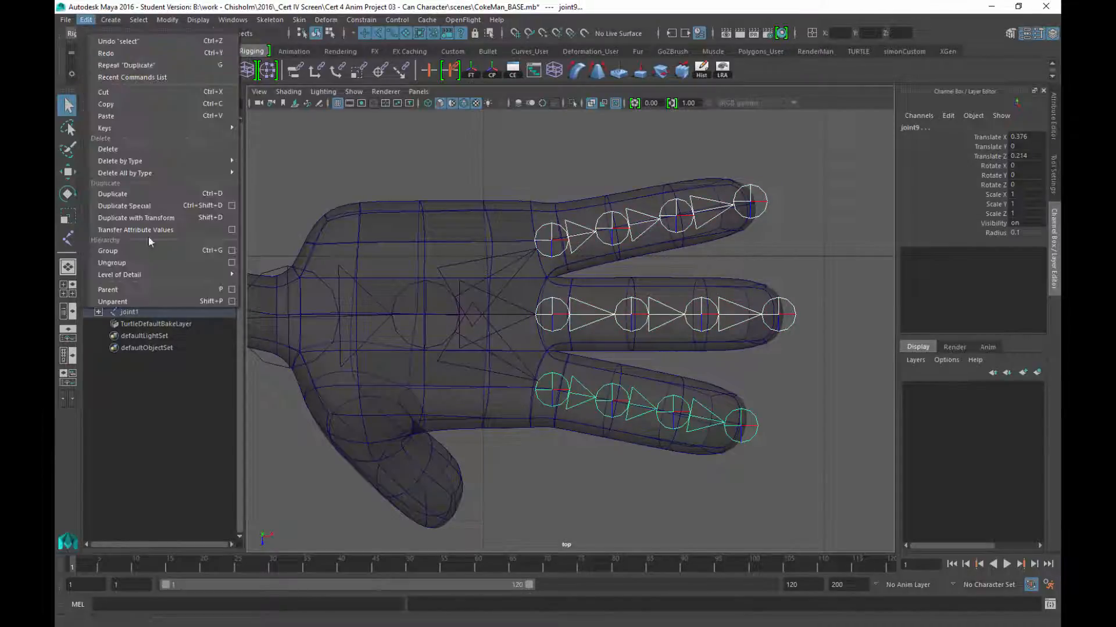
{"action": "left_click", "coordinate": [126, 302]}
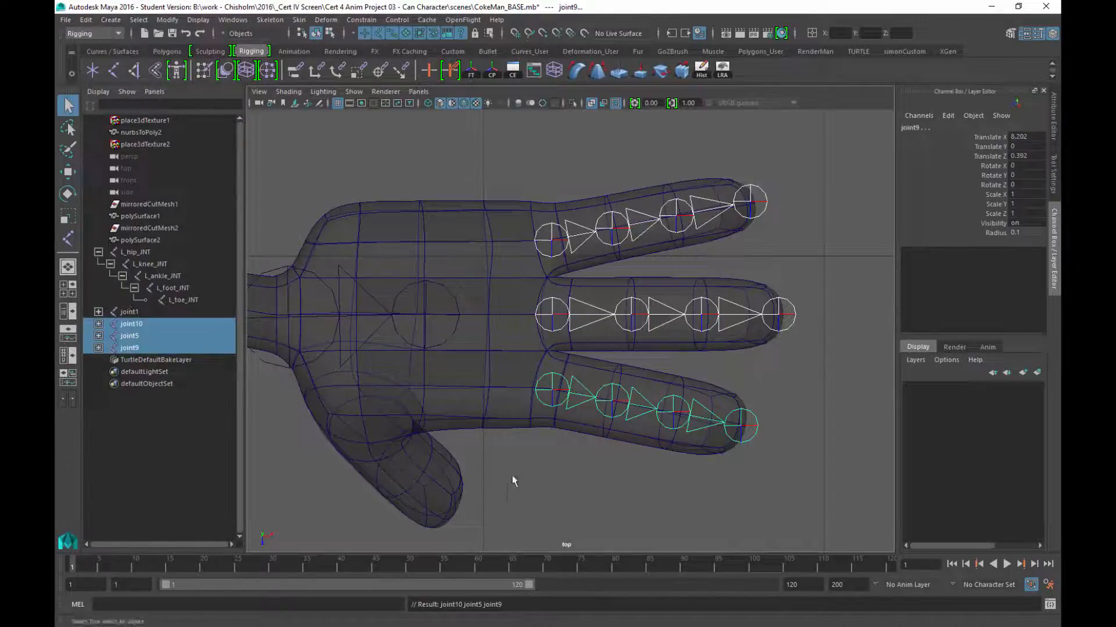
Step: Reset the Orient Joint options to their defaults and orient the outer finger's chain, including its child joints
{"action": "scroll", "coordinate": [656, 444], "scroll_direction": "down", "scroll_amount": 5}
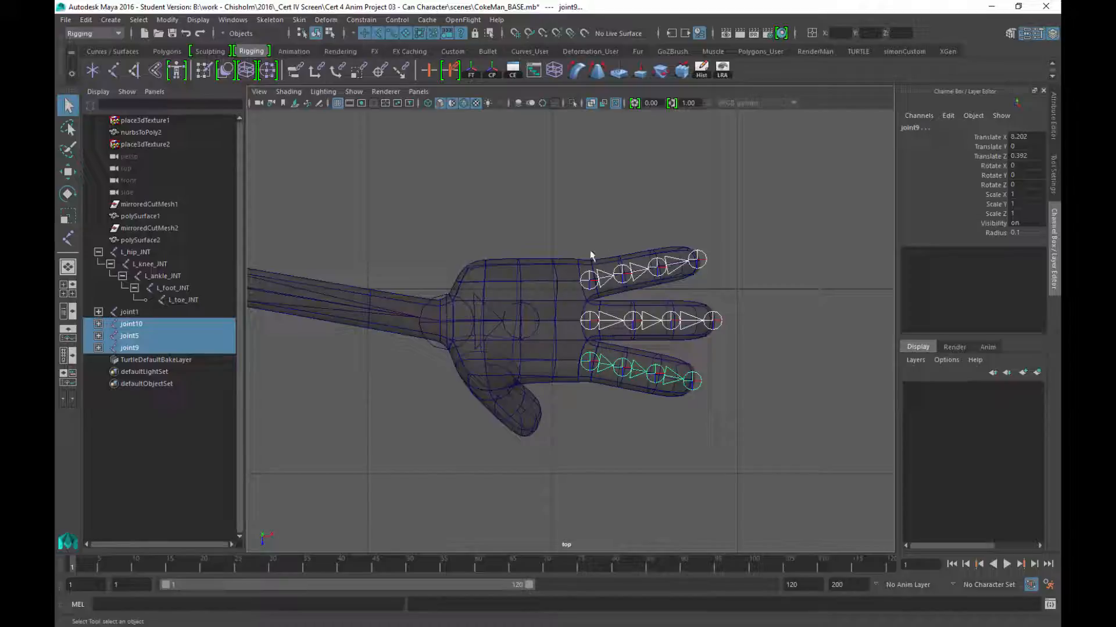
{"action": "left_click", "coordinate": [582, 221]}
{"action": "scroll", "coordinate": [538, 240], "scroll_direction": "up", "scroll_amount": 6}
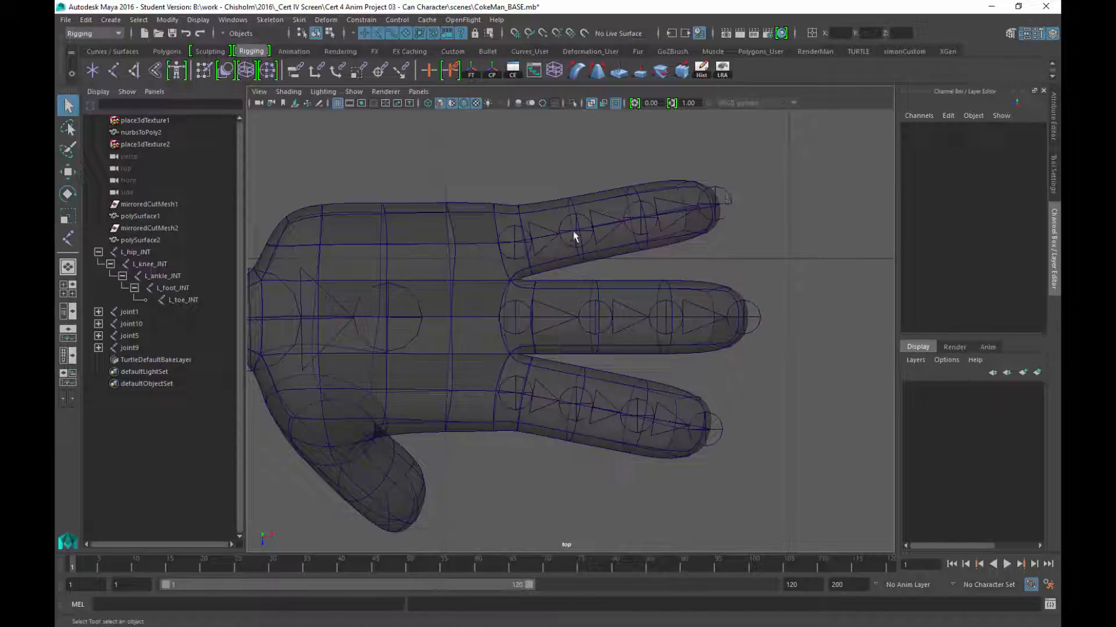
{"action": "left_click", "coordinate": [515, 249]}
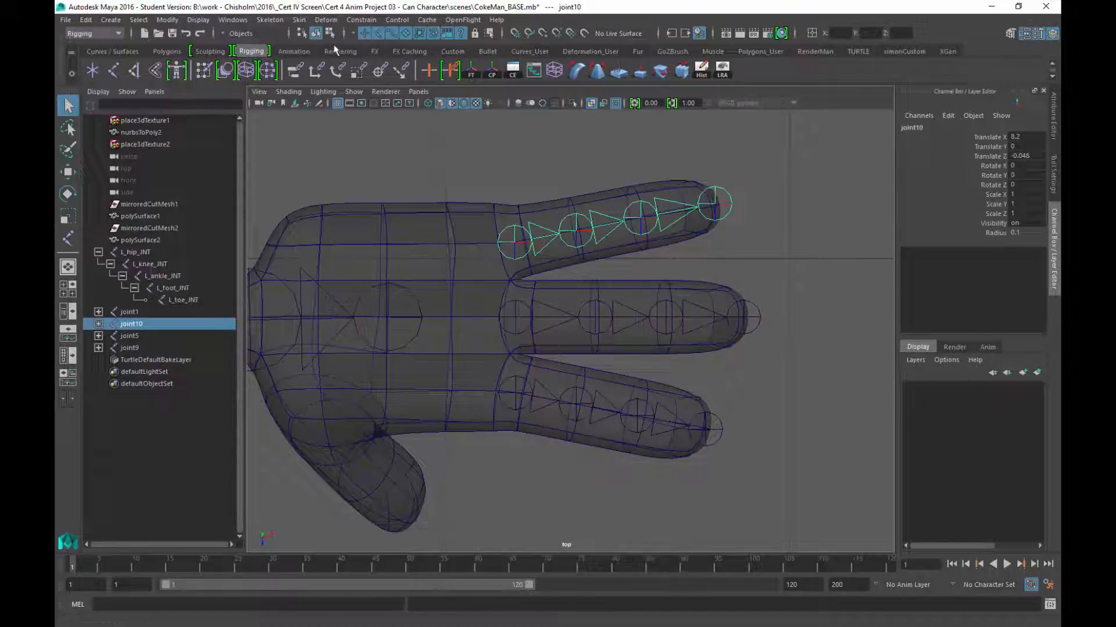
{"action": "left_click", "coordinate": [270, 20]}
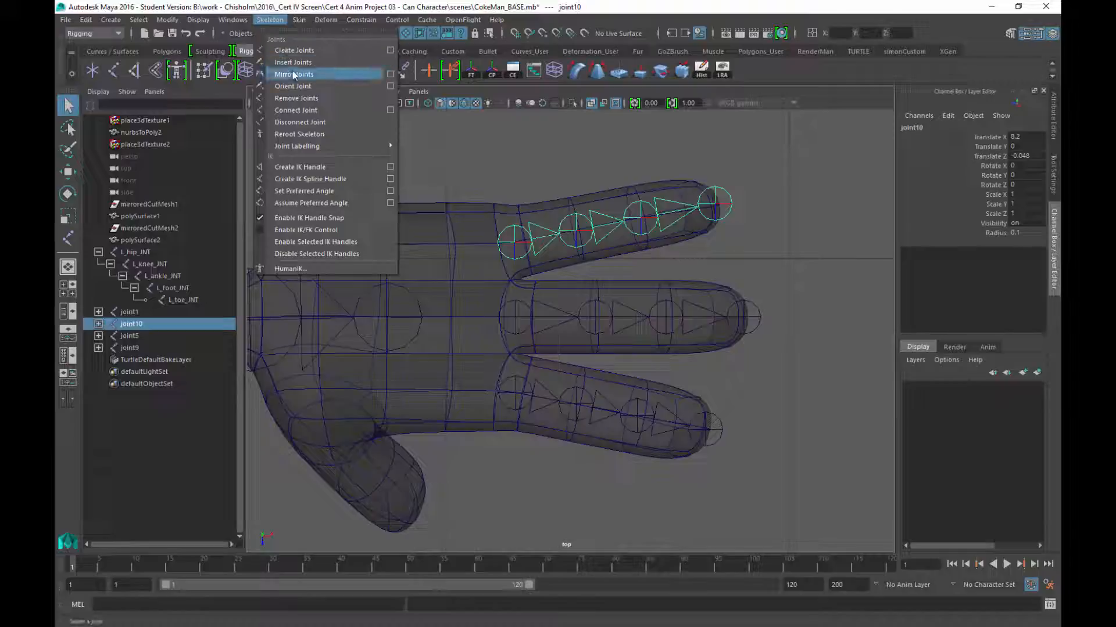
{"action": "left_click", "coordinate": [390, 86]}
{"action": "left_click_drag", "start_coordinate": [773, 99], "coordinate": [866, 82]}
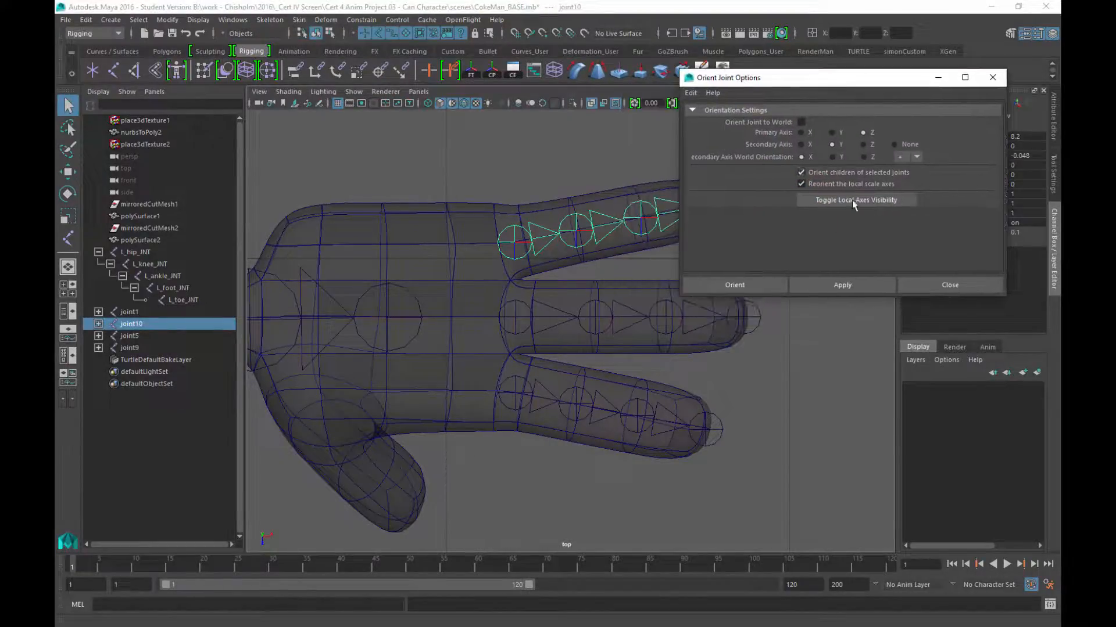
{"action": "left_click", "coordinate": [690, 93]}
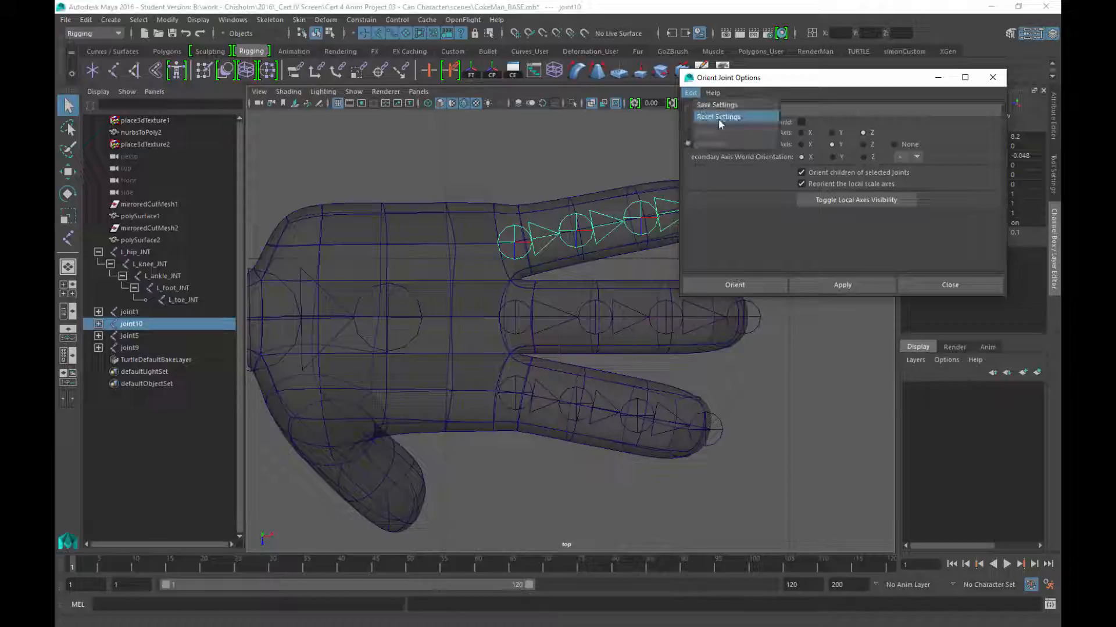
{"action": "left_click", "coordinate": [718, 117]}
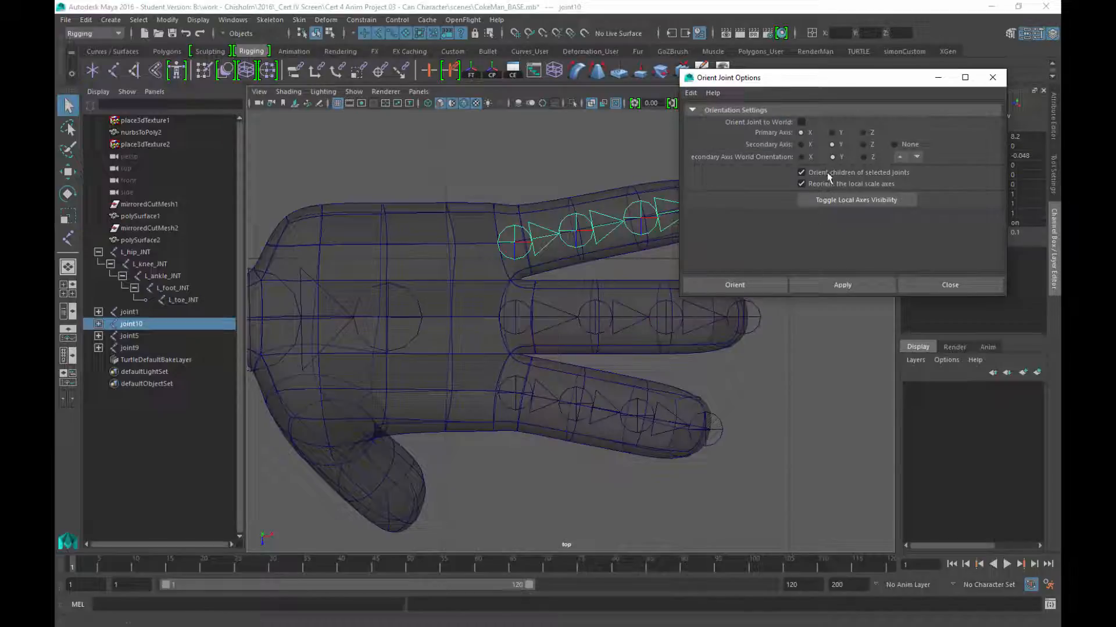
{"action": "left_click", "coordinate": [807, 286]}
{"action": "left_click_drag", "start_coordinate": [820, 81], "coordinate": [907, 77]}
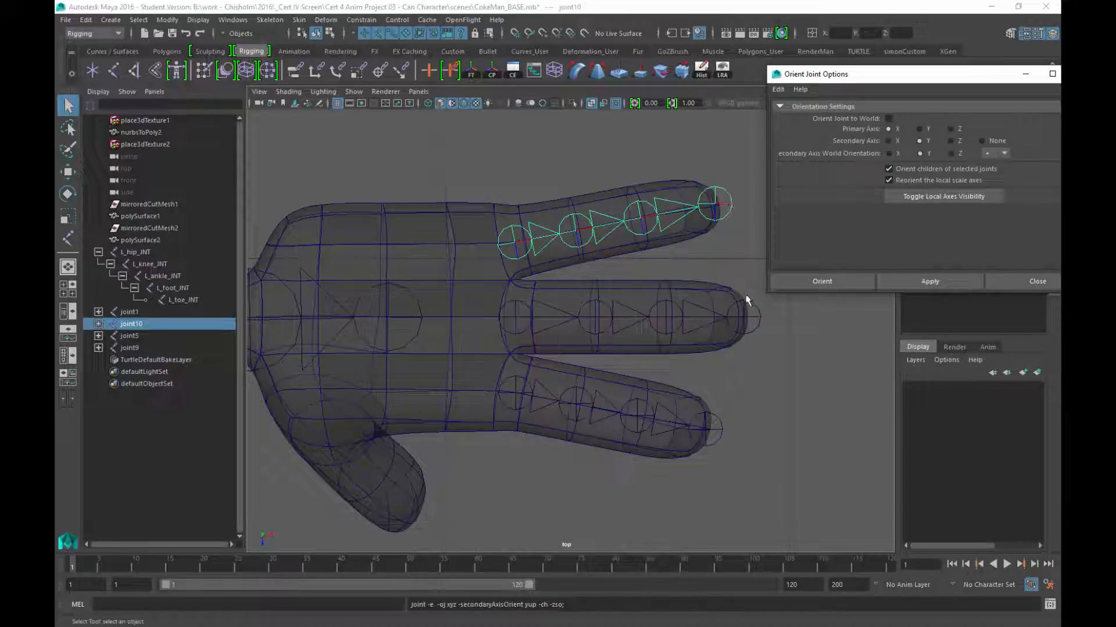
Step: Orient the joint chain of the finger beside the thumb with the same default orientation settings
{"action": "left_click", "coordinate": [516, 393]}
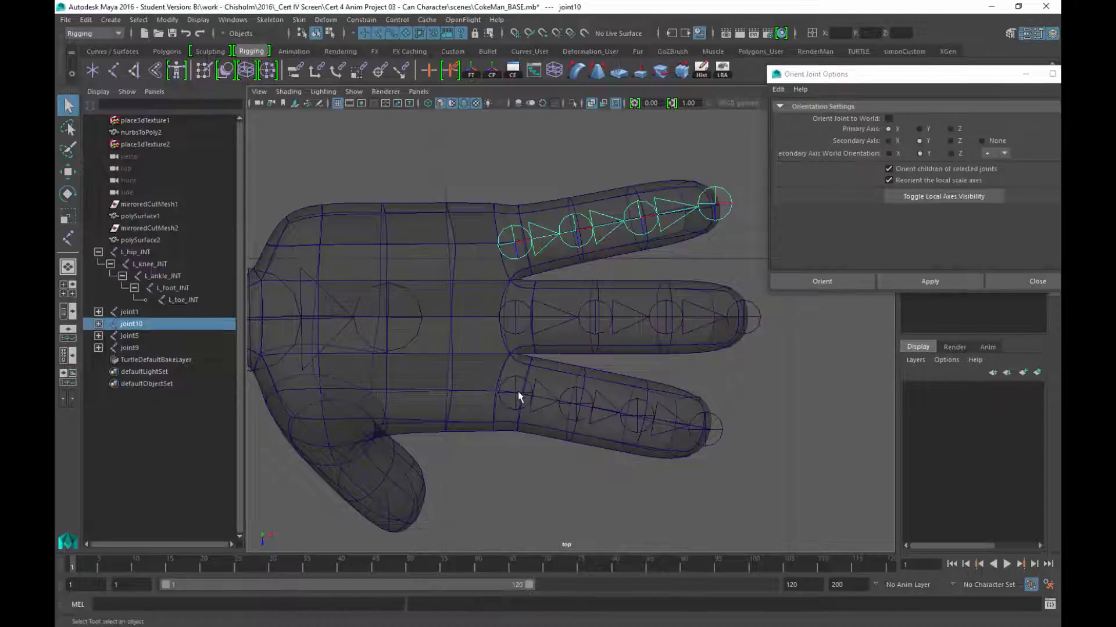
{"action": "left_click", "coordinate": [901, 285]}
{"action": "middle_click_drag", "start_coordinate": [520, 448], "coordinate": [541, 407], "text": "alt"}
{"action": "middle_click_drag", "start_coordinate": [757, 409], "coordinate": [658, 395], "text": "alt"}
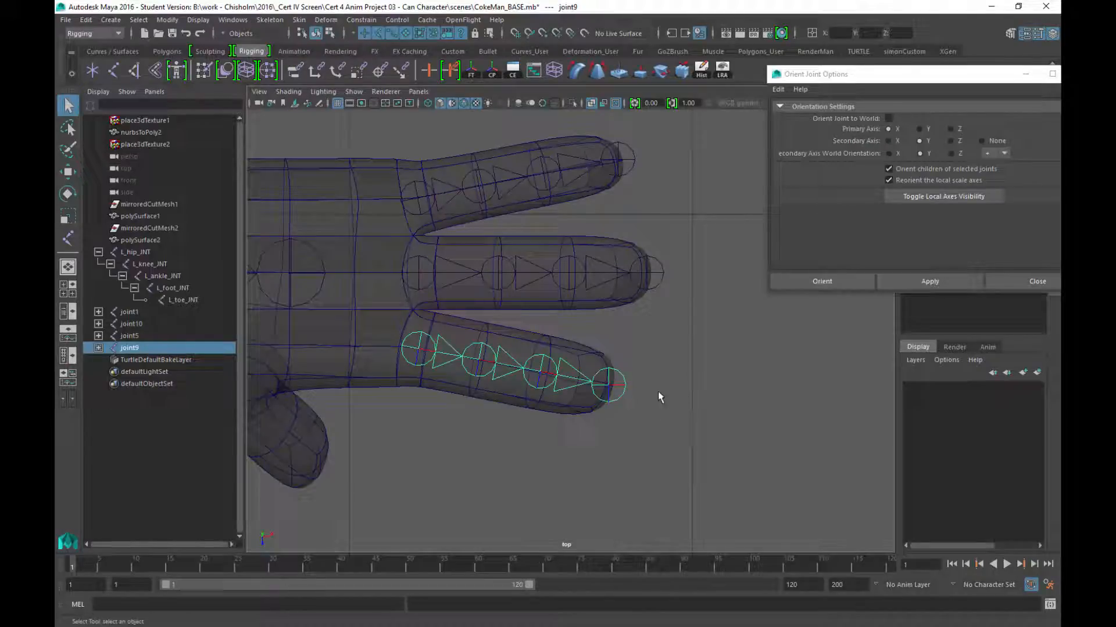
Step: Extend the chain of the finger beside the thumb with one extra joint beyond the fingertip, in line with the finger
{"action": "middle_click_drag", "start_coordinate": [674, 245], "coordinate": [616, 201], "text": "alt"}
{"action": "left_click", "coordinate": [656, 282]}
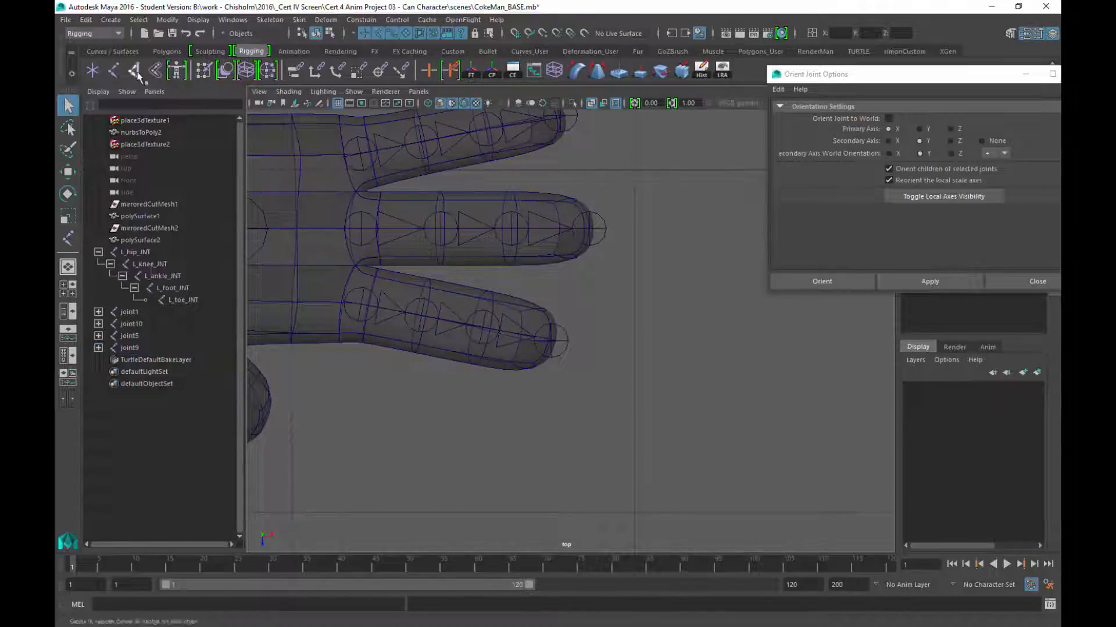
{"action": "left_click", "coordinate": [113, 70]}
{"action": "left_click", "coordinate": [553, 341]}
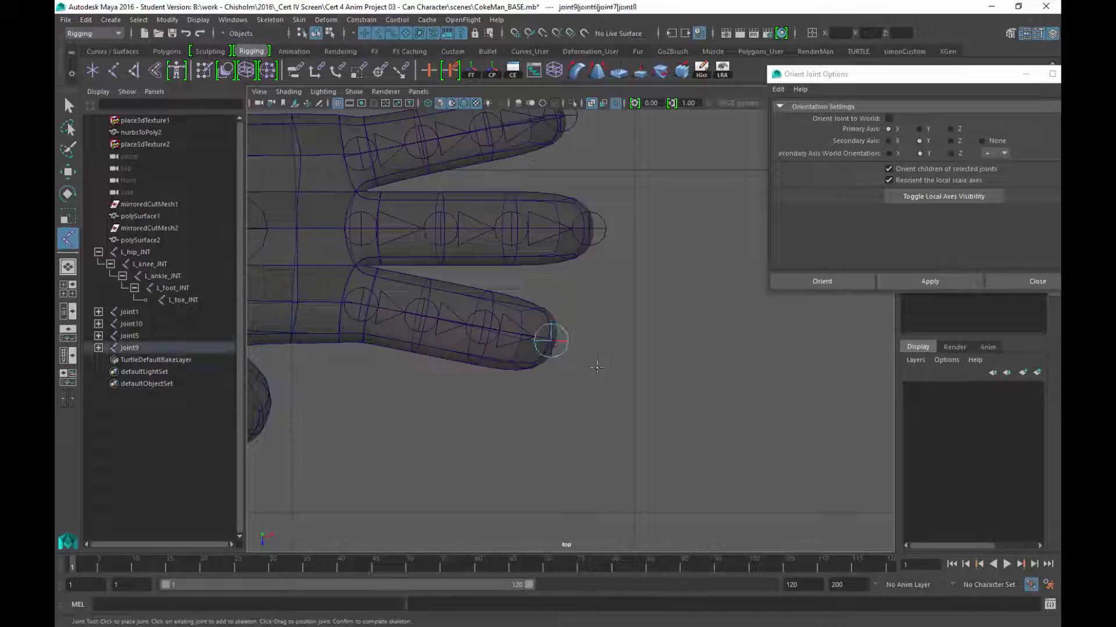
{"action": "left_click", "coordinate": [605, 354]}
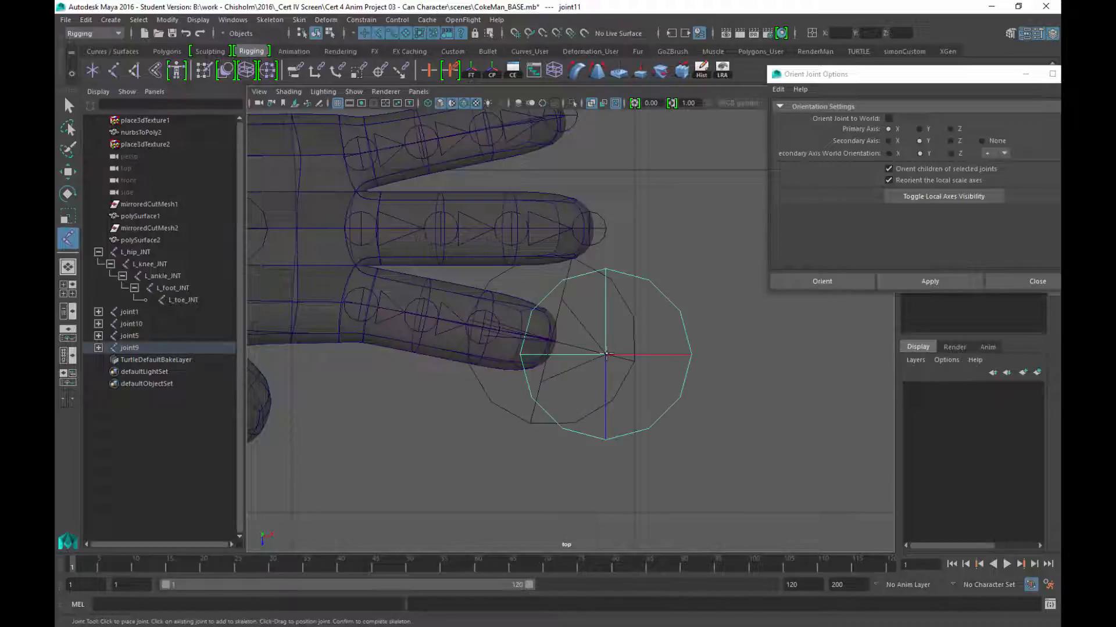
{"action": "middle_click_drag", "start_coordinate": [620, 270], "coordinate": [581, 307], "text": "alt"}
{"action": "key", "text": "Return"}
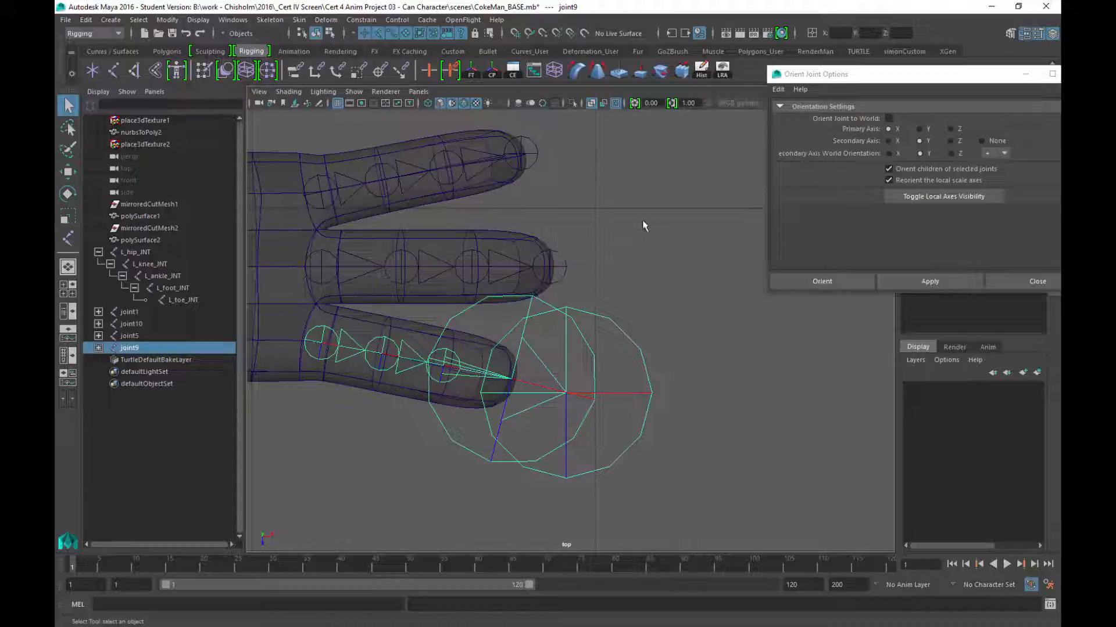
Step: Reapply the default orientation to the chain of the finger beside the thumb and delete its extra end joint
{"action": "left_click", "coordinate": [888, 284]}
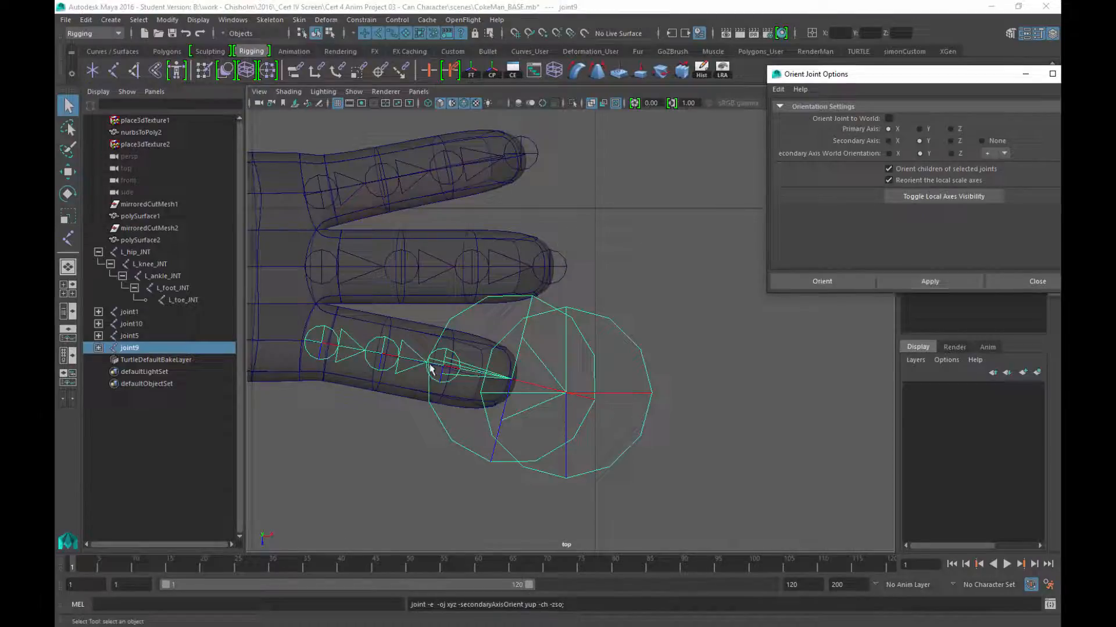
{"action": "left_click_drag", "start_coordinate": [675, 391], "coordinate": [581, 401]}
{"action": "key", "text": "Delete"}
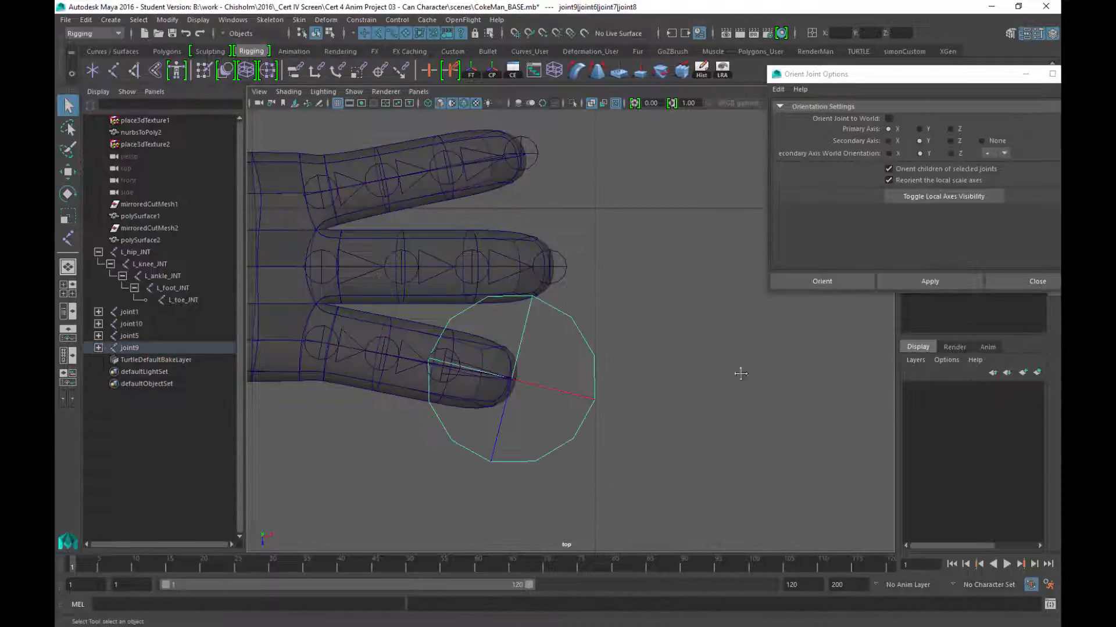
Step: Set the radius of the tip joint on the finger beside the thumb to 0.1
{"action": "scroll", "coordinate": [740, 374], "scroll_direction": "up", "scroll_amount": 2}
{"action": "scroll", "coordinate": [637, 366], "scroll_direction": "down", "scroll_amount": 2}
{"action": "left_click_drag", "start_coordinate": [918, 76], "coordinate": [706, 339]}
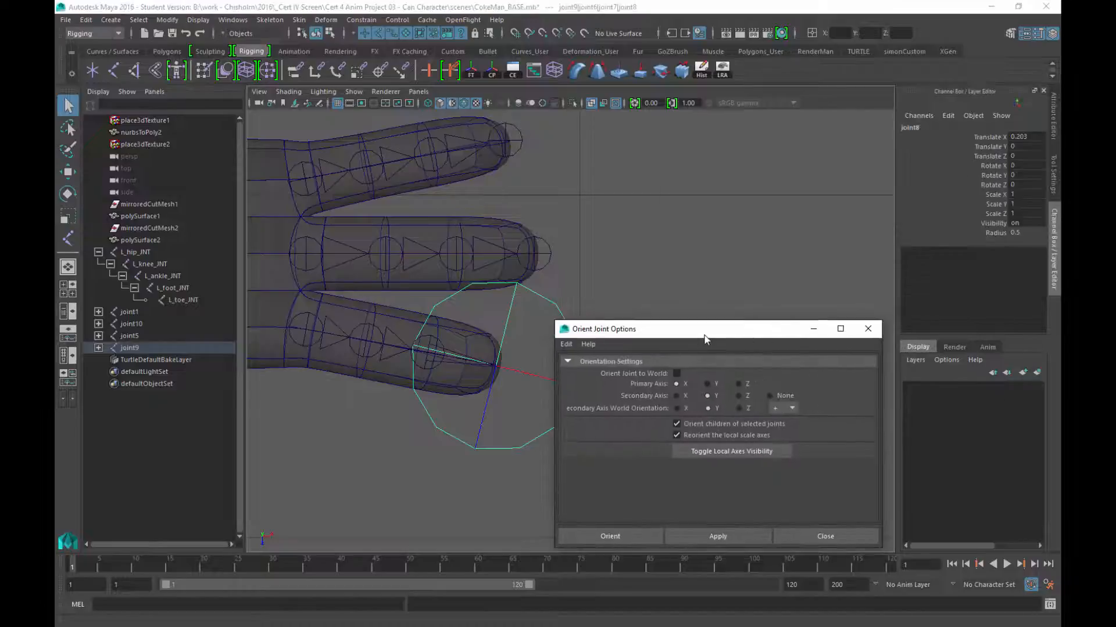
{"action": "left_click", "coordinate": [1022, 232]}
{"action": "type", "text": "0.1"}
{"action": "key", "text": "Return"}
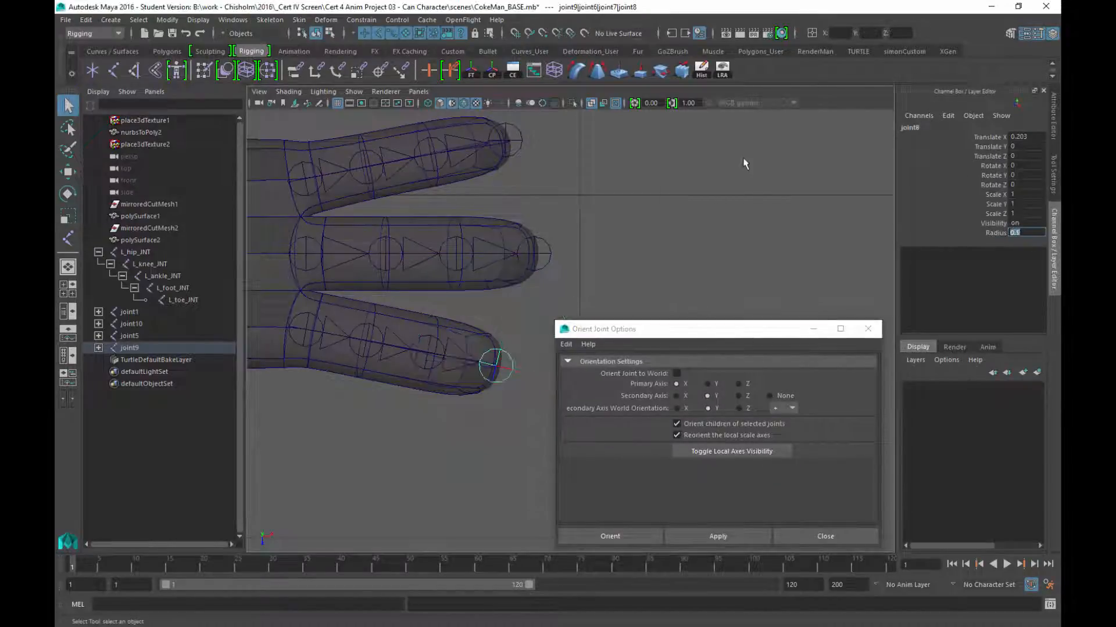
{"action": "left_click", "coordinate": [306, 328]}
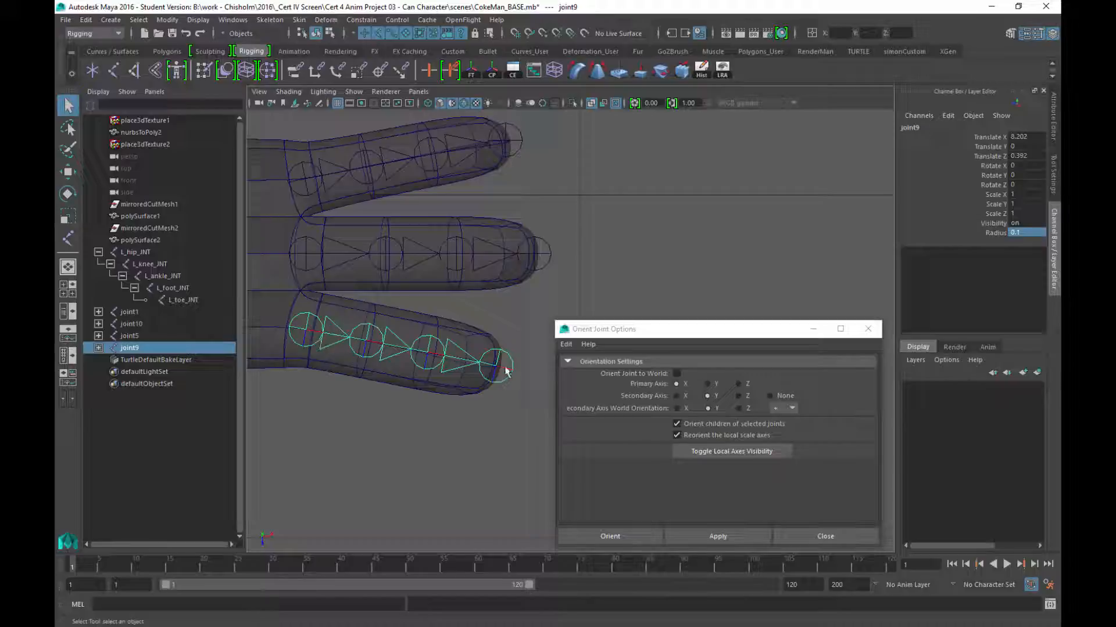
Step: Extend the outer finger's chain with one extra joint beyond the fingertip, in line with the finger
{"action": "middle_click_drag", "start_coordinate": [509, 162], "coordinate": [530, 237], "text": "alt"}
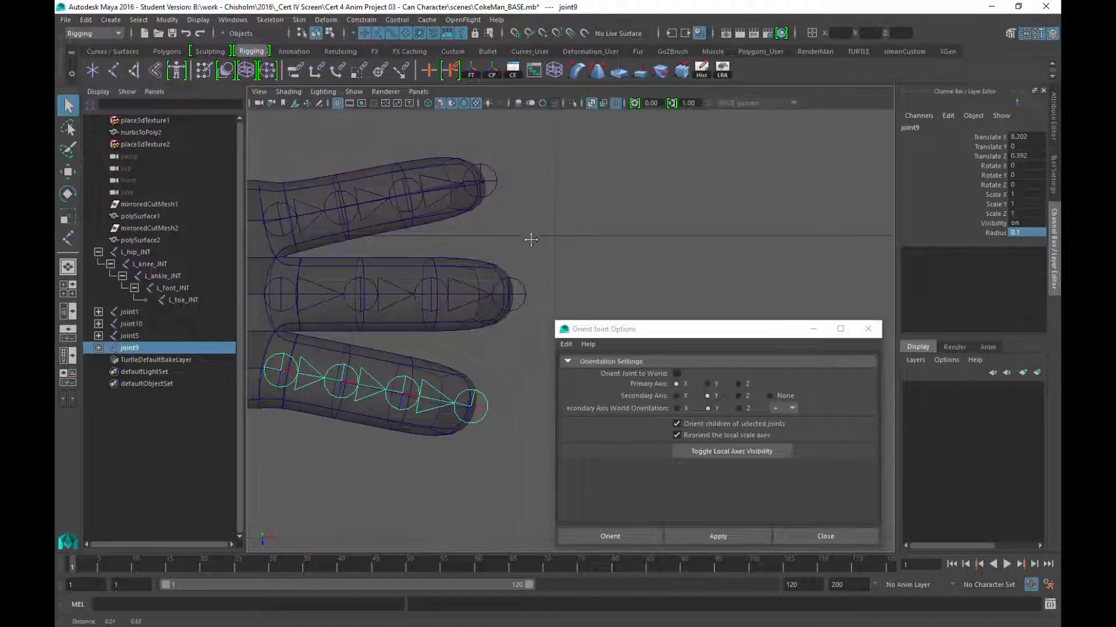
{"action": "left_click", "coordinate": [559, 187]}
{"action": "left_click", "coordinate": [113, 70]}
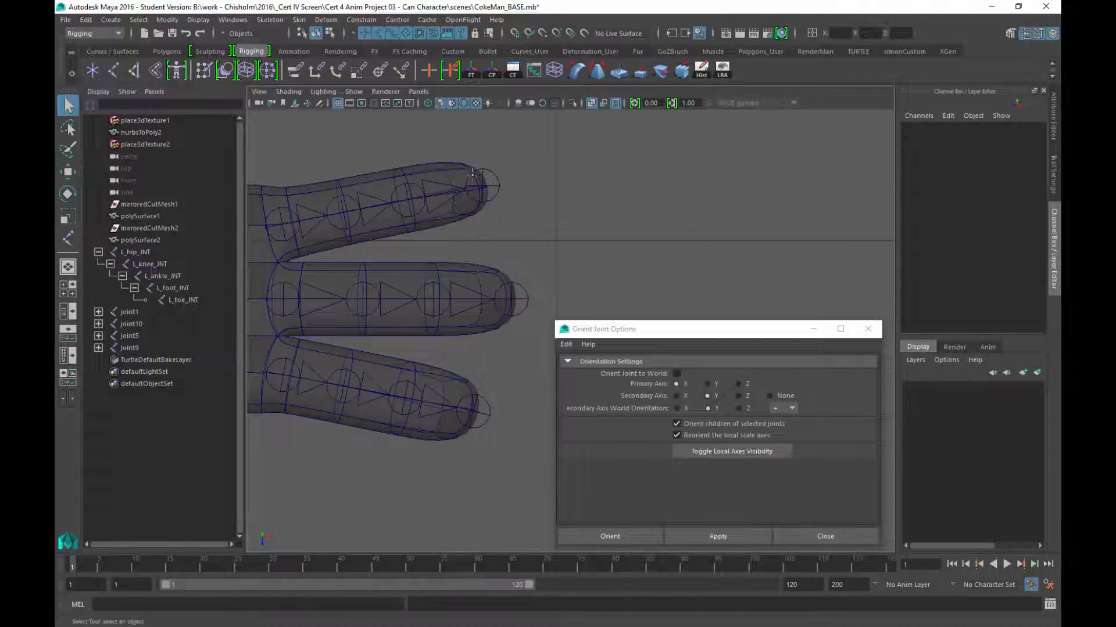
{"action": "left_click", "coordinate": [482, 185]}
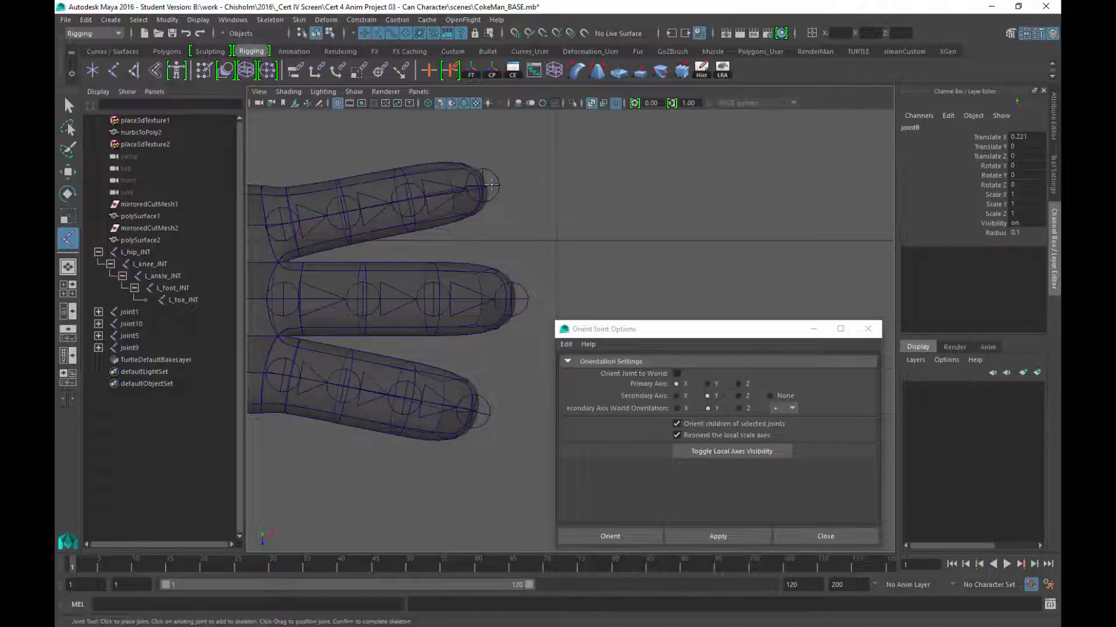
{"action": "left_click", "coordinate": [566, 170]}
{"action": "middle_click_drag", "start_coordinate": [576, 179], "coordinate": [575, 176]}
{"action": "key", "text": "Return"}
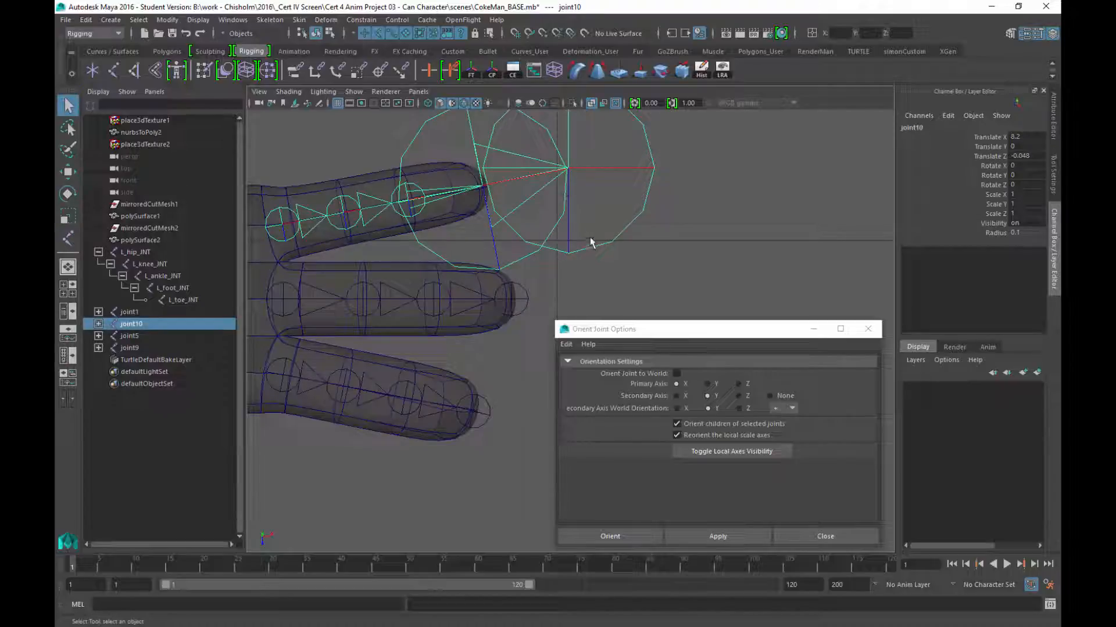
Step: Delete the outer finger's extra end joint and set its fingertip joint's radius to 0.1
{"action": "left_click_drag", "start_coordinate": [670, 239], "coordinate": [539, 202]}
{"action": "key", "text": "Delete"}
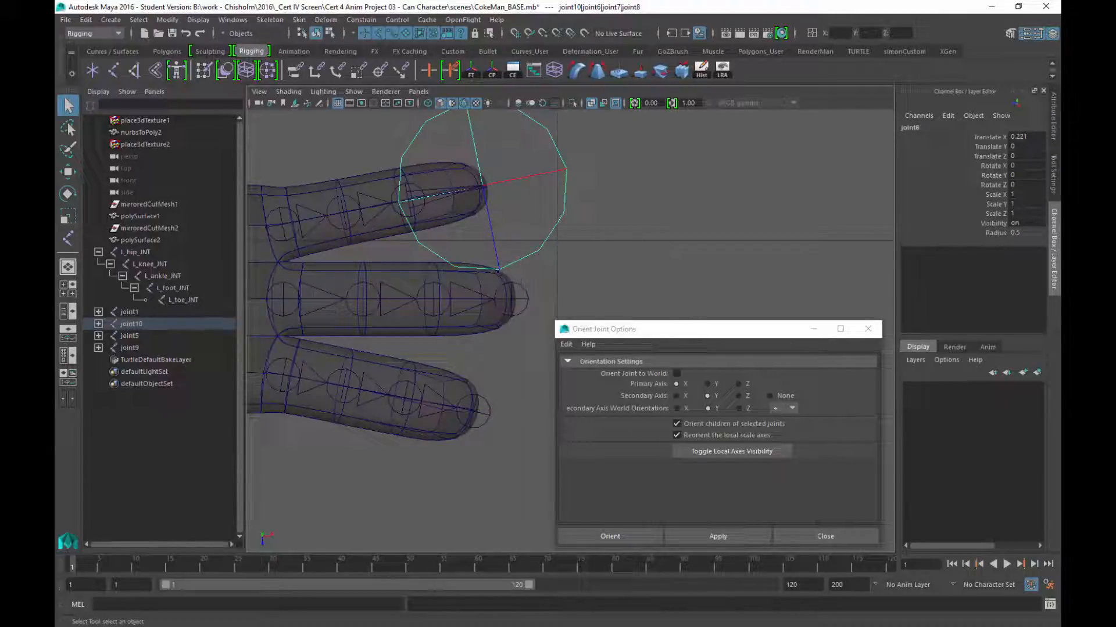
{"action": "left_click", "coordinate": [1022, 233]}
{"action": "type", "text": ".1"}
{"action": "key", "text": "Return"}
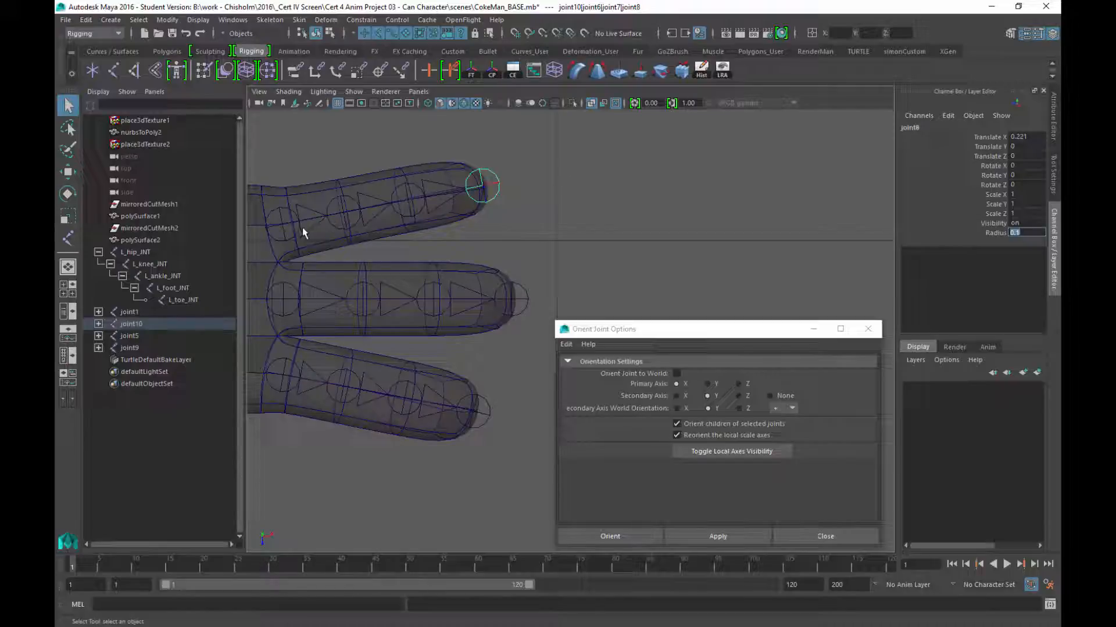
{"action": "left_click", "coordinate": [286, 227]}
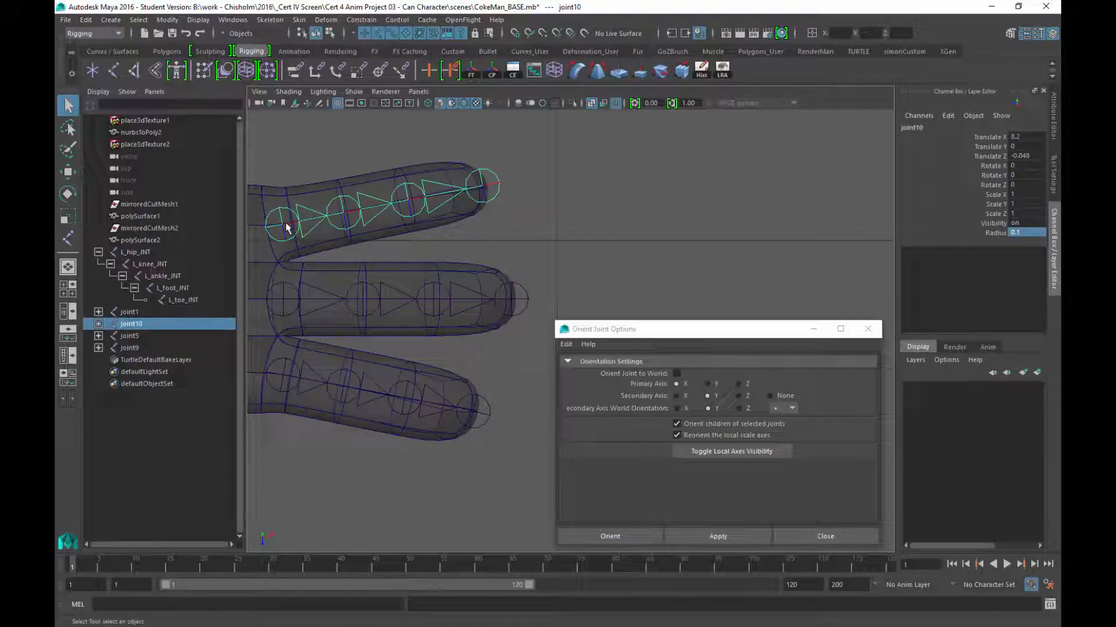
Step: Examine the arm's joint chain from the shoulder to the palm in the top view
{"action": "middle_click_drag", "start_coordinate": [596, 286], "coordinate": [713, 239], "text": "alt"}
{"action": "middle_click_drag", "start_coordinate": [467, 263], "coordinate": [654, 253], "text": "alt"}
{"action": "right_click_drag", "start_coordinate": [654, 252], "coordinate": [556, 222], "text": "alt"}
{"action": "middle_click_drag", "start_coordinate": [536, 245], "coordinate": [623, 198], "text": "alt"}
{"action": "left_click", "coordinate": [390, 260]}
{"action": "middle_click_drag", "start_coordinate": [495, 299], "coordinate": [449, 270], "text": "alt"}
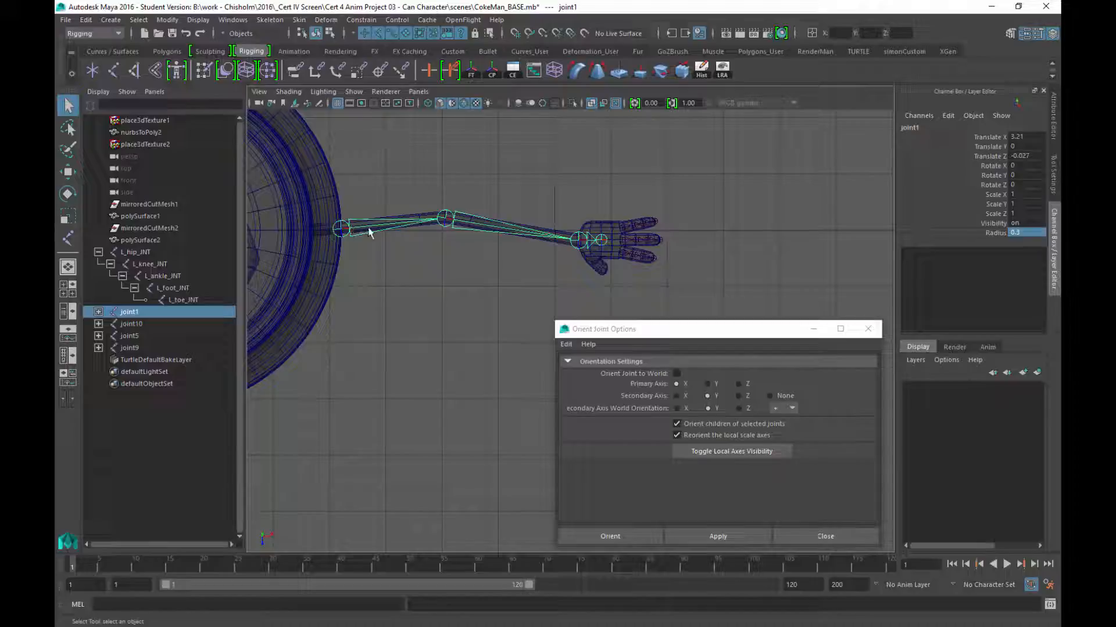
{"action": "middle_click_drag", "start_coordinate": [561, 269], "coordinate": [426, 279], "text": "alt"}
{"action": "right_click_drag", "start_coordinate": [493, 360], "coordinate": [604, 465], "text": "alt"}
{"action": "middle_click_drag", "start_coordinate": [373, 183], "coordinate": [460, 294], "text": "alt"}
{"action": "right_click_drag", "start_coordinate": [461, 295], "coordinate": [465, 309], "text": "alt"}
{"action": "middle_click_drag", "start_coordinate": [465, 308], "coordinate": [497, 333], "text": "alt"}
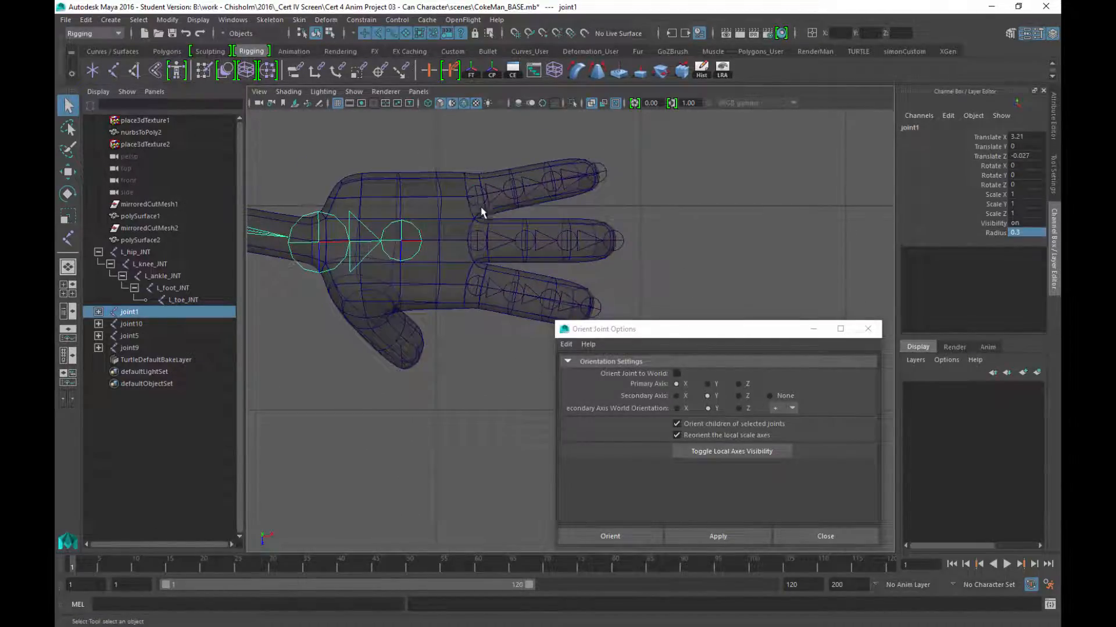
Step: Parent the knuckle joints of the three finger chains to the palm joint
{"action": "left_click", "coordinate": [479, 203]}
{"action": "left_click", "coordinate": [479, 246], "text": "shift"}
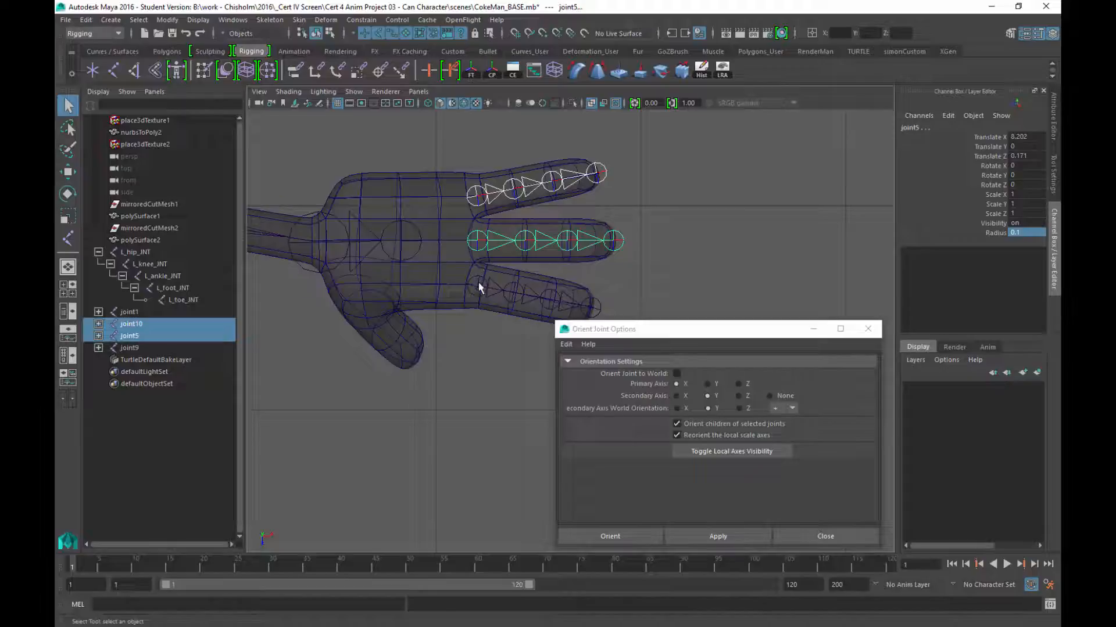
{"action": "left_click", "coordinate": [479, 281], "text": "shift"}
{"action": "left_click", "coordinate": [409, 243], "text": "shift"}
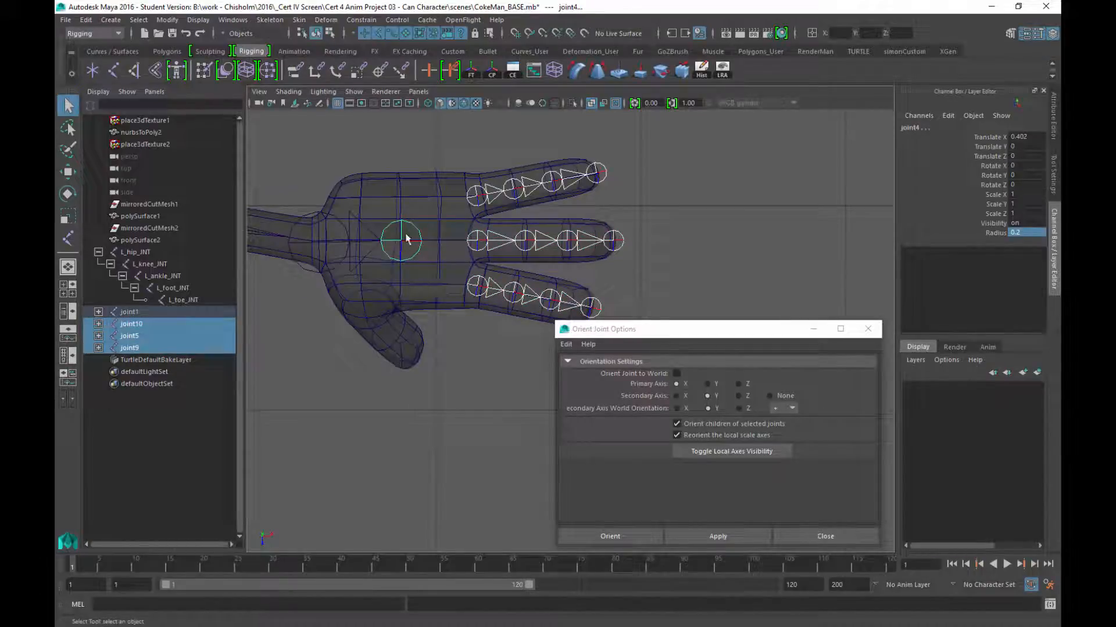
{"action": "left_click", "coordinate": [86, 21]}
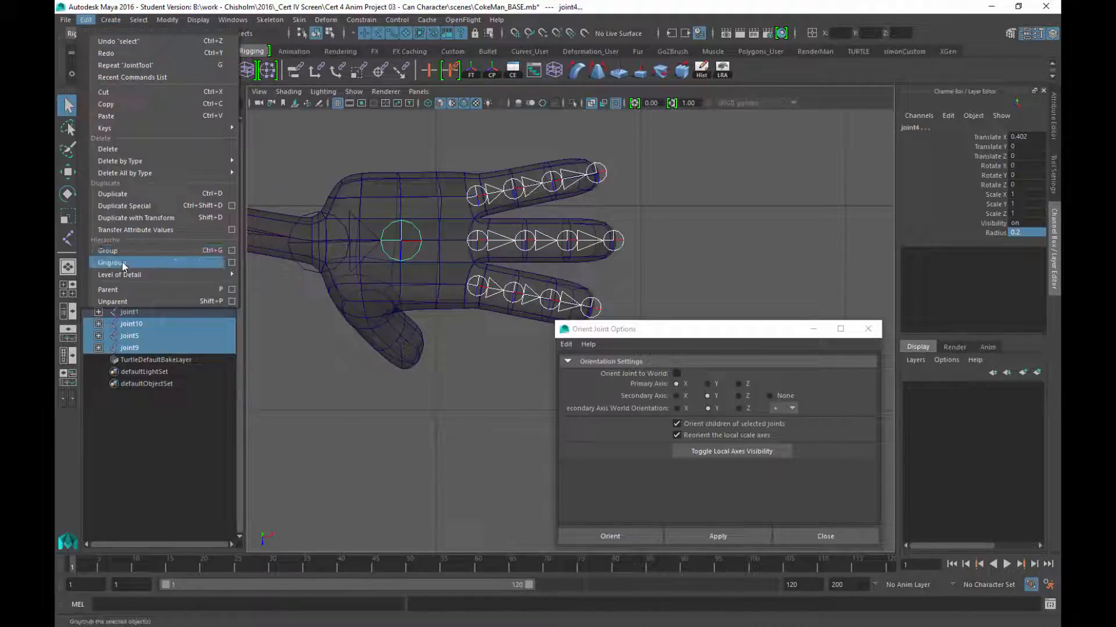
{"action": "left_click", "coordinate": [116, 290]}
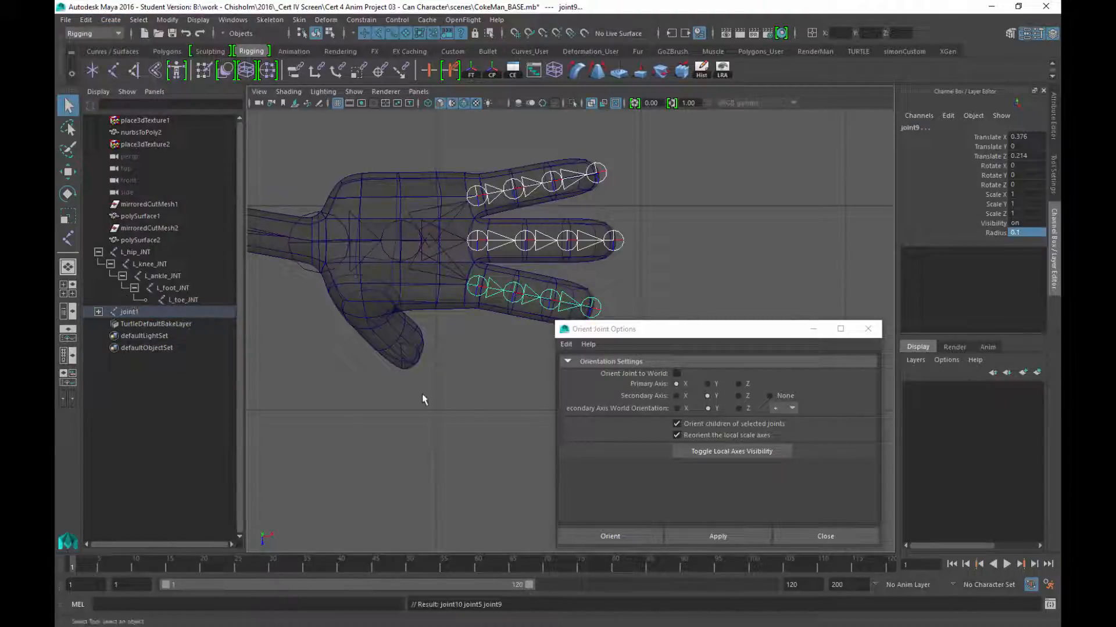
{"action": "left_click", "coordinate": [419, 444]}
Step: Draw a three-joint thumb chain branching from the palm joint, plus one extra joint beyond the thumb tip
{"action": "middle_click_drag", "start_coordinate": [388, 347], "coordinate": [505, 341], "text": "alt"}
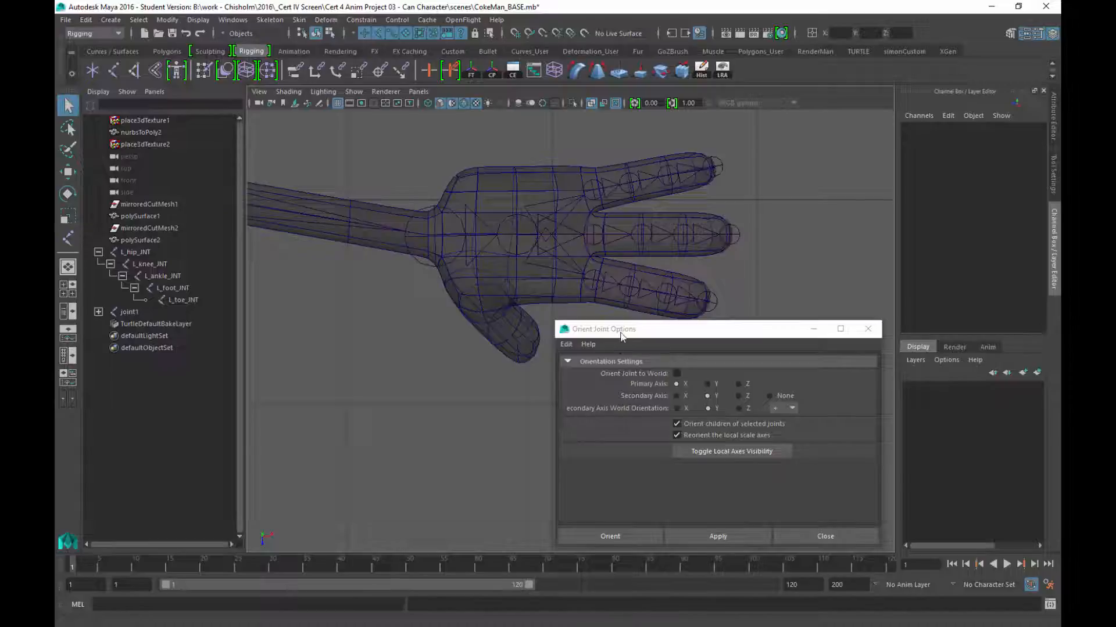
{"action": "left_click_drag", "start_coordinate": [621, 336], "coordinate": [848, 327]}
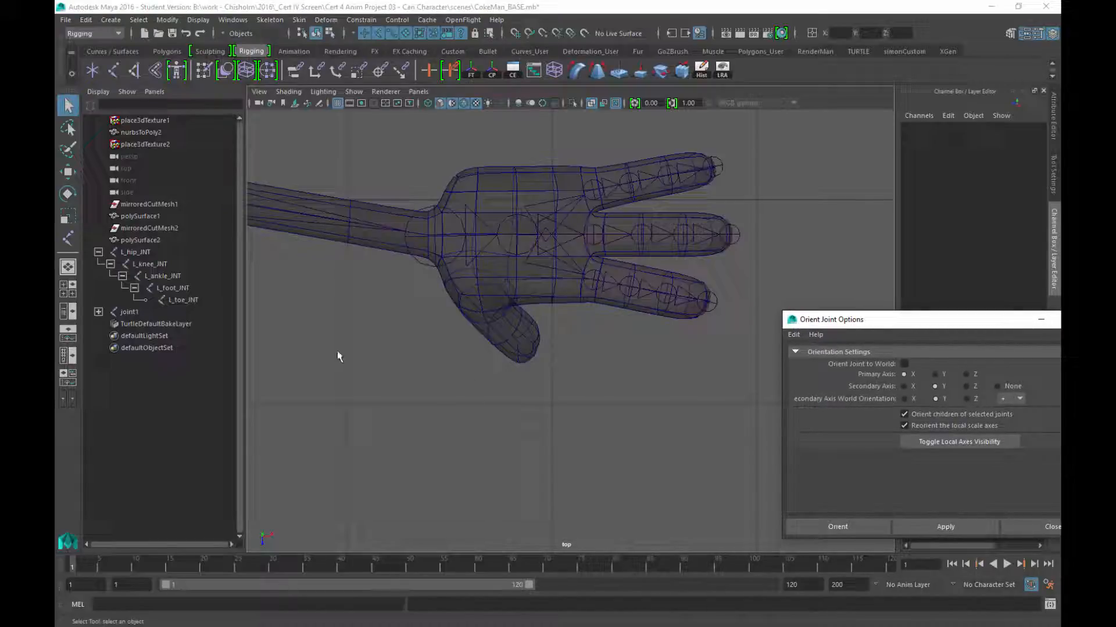
{"action": "left_click", "coordinate": [113, 71]}
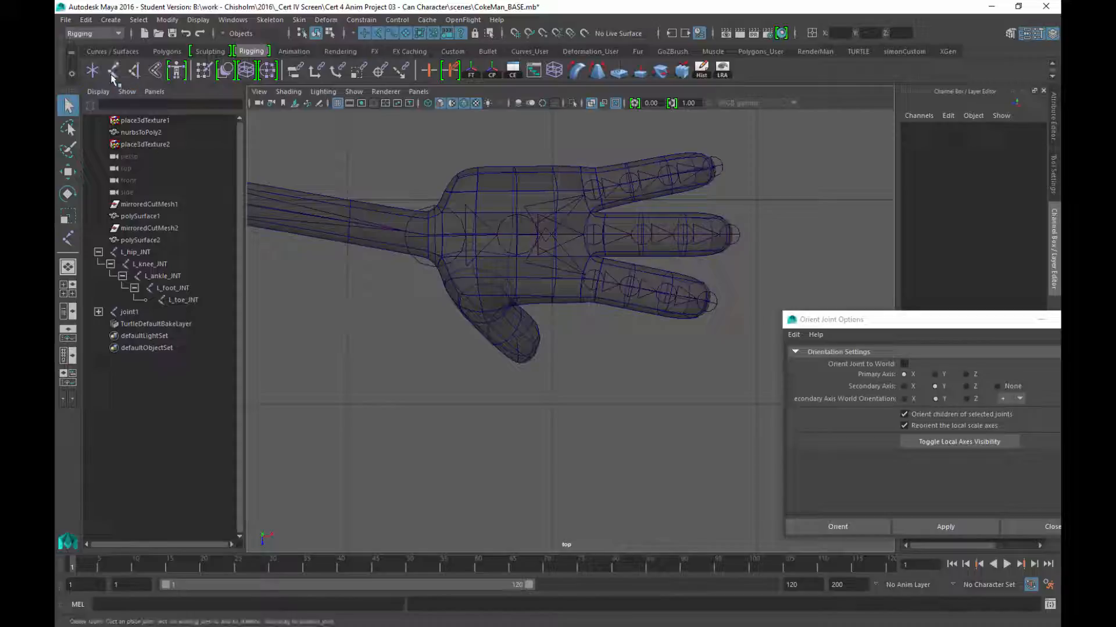
{"action": "left_click", "coordinate": [113, 72]}
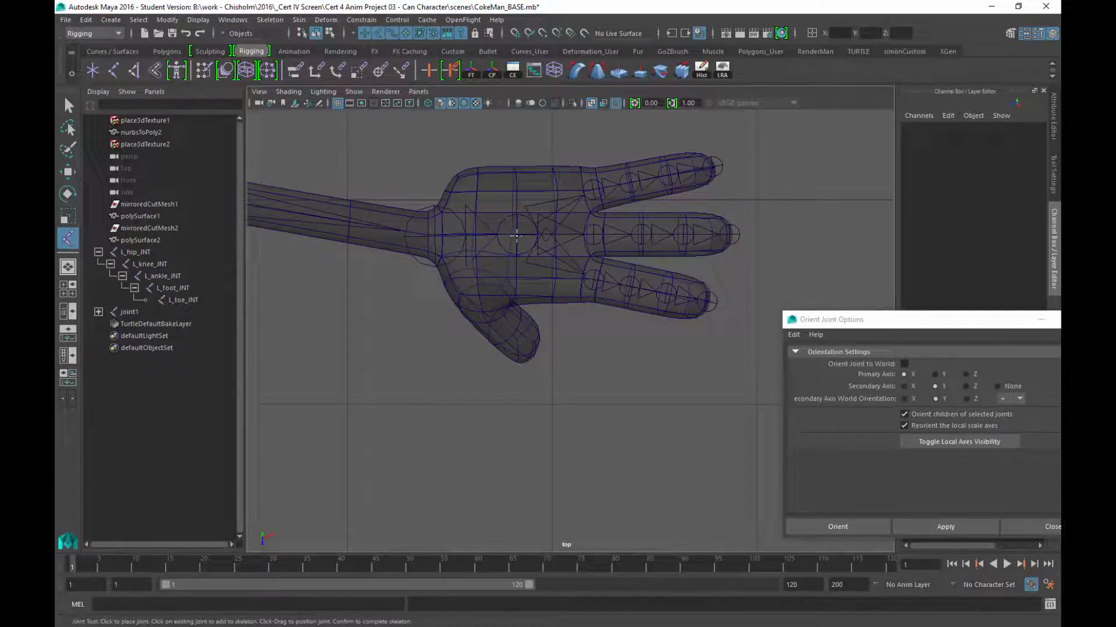
{"action": "left_click", "coordinate": [516, 234]}
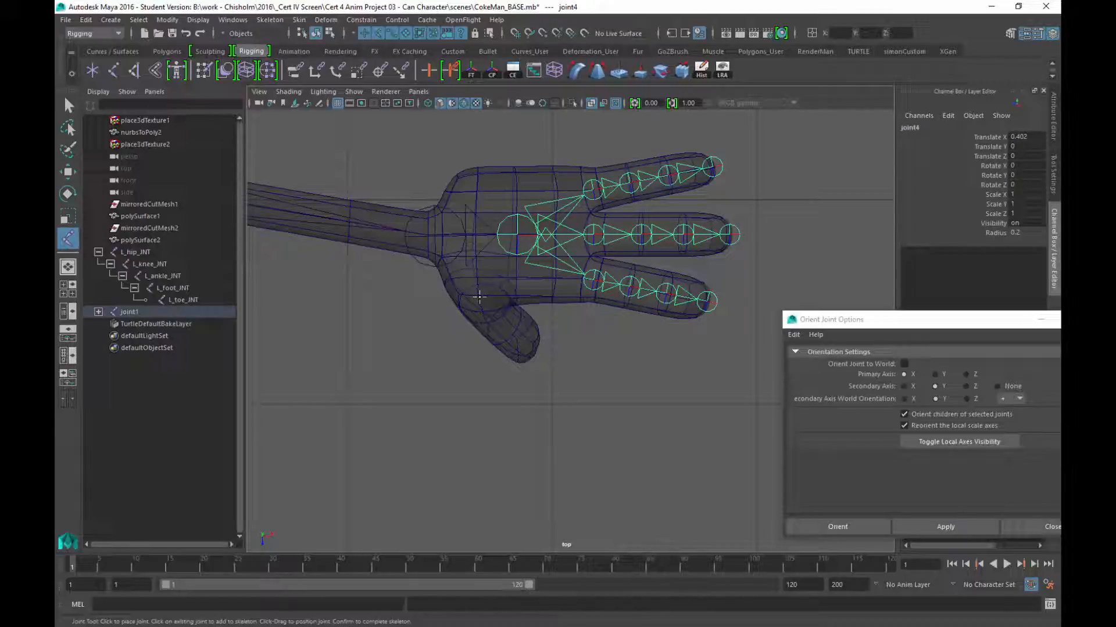
{"action": "left_click", "coordinate": [479, 298]}
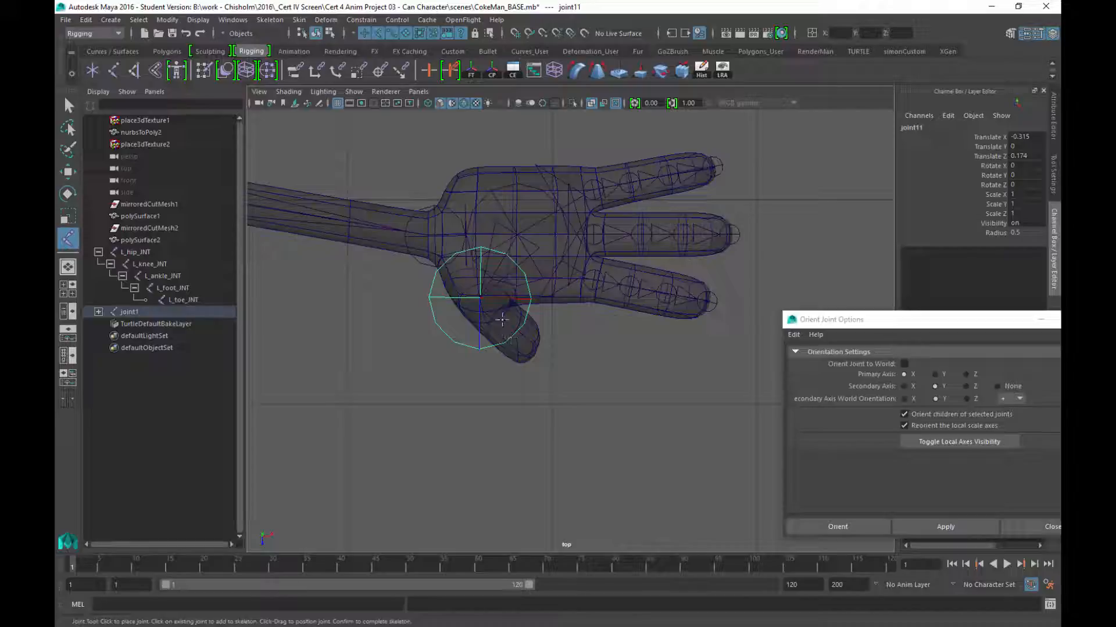
{"action": "left_click", "coordinate": [500, 320]}
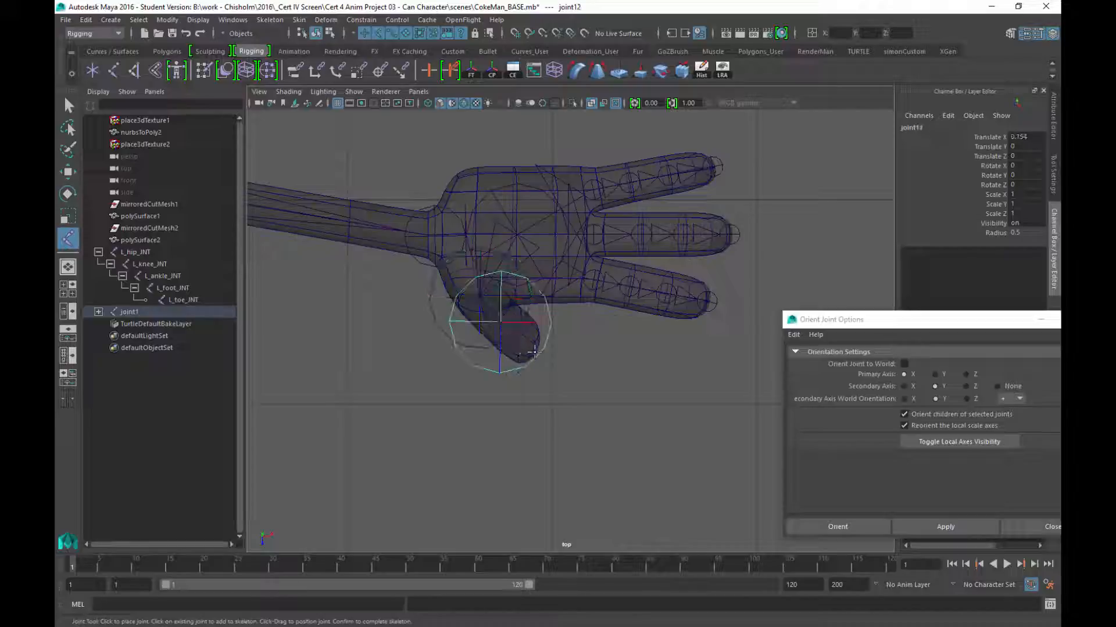
{"action": "left_click", "coordinate": [536, 352]}
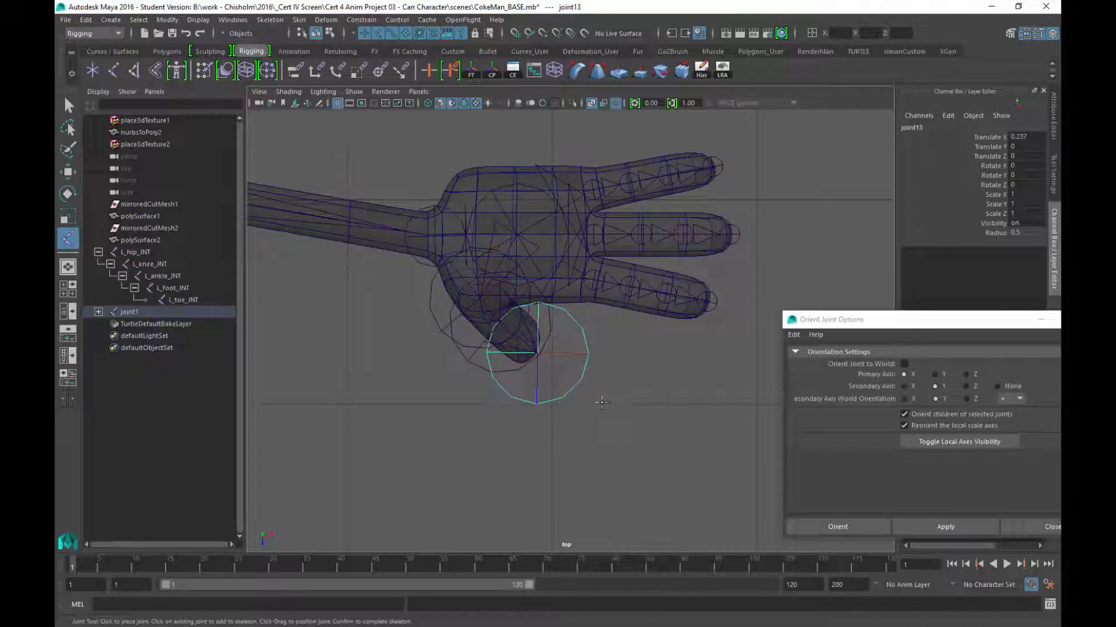
{"action": "left_click", "coordinate": [597, 404]}
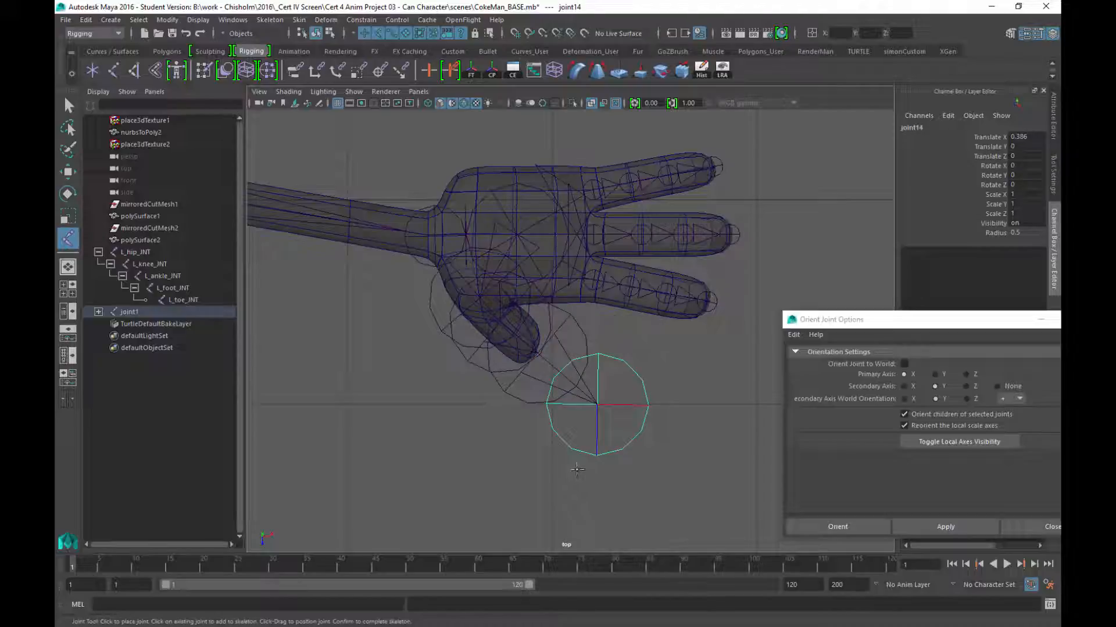
{"action": "key", "text": "q"}
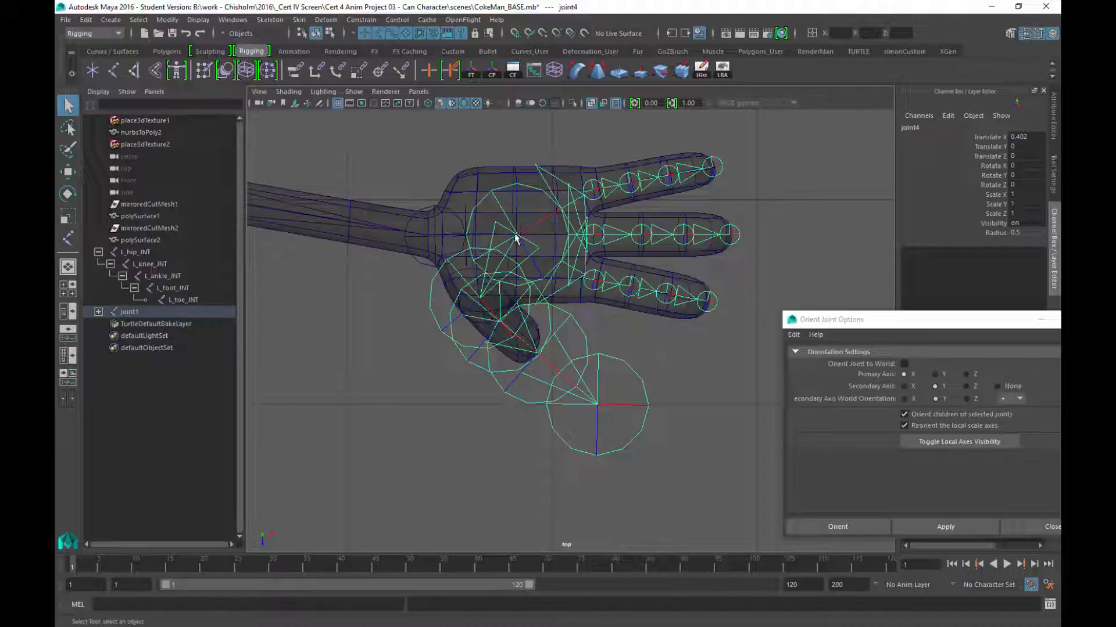
Step: Select the palm joint's entire hierarchy and set the radius of all its joints to 0.1
{"action": "right_click_drag", "start_coordinate": [515, 238], "coordinate": [505, 344]}
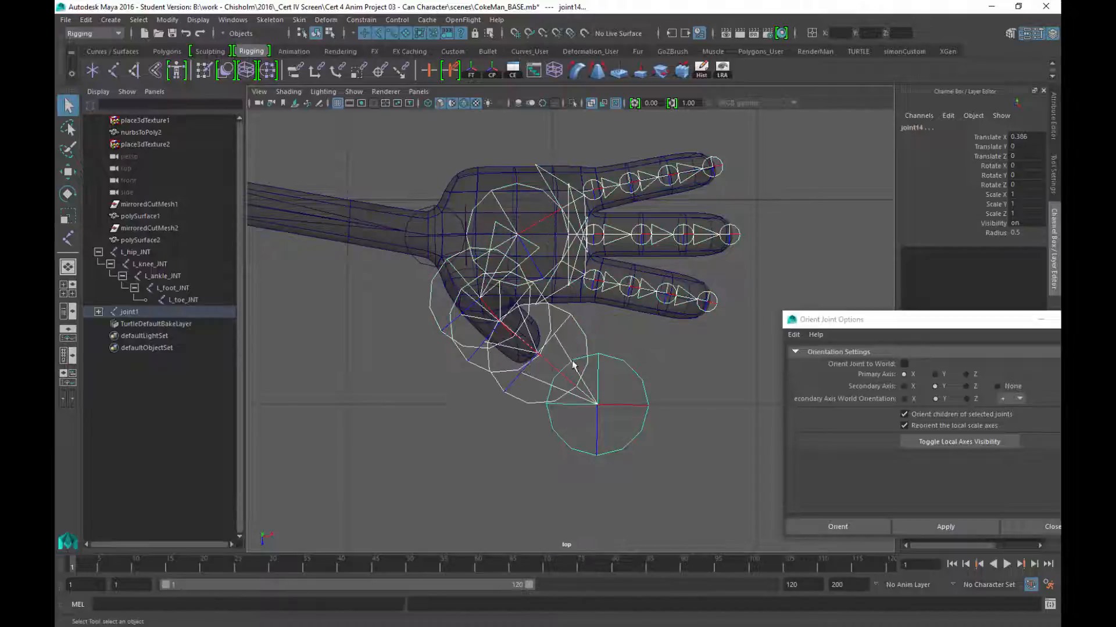
{"action": "left_click", "coordinate": [1016, 233]}
{"action": "type", "text": "0.1"}
{"action": "key", "text": "Return"}
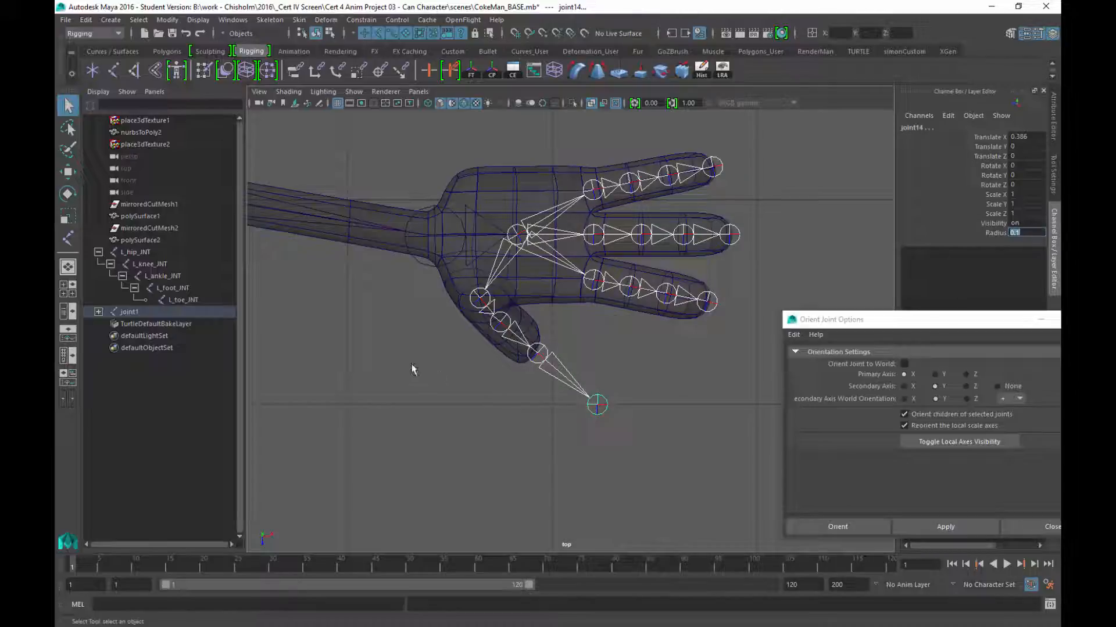
{"action": "left_click", "coordinate": [439, 356]}
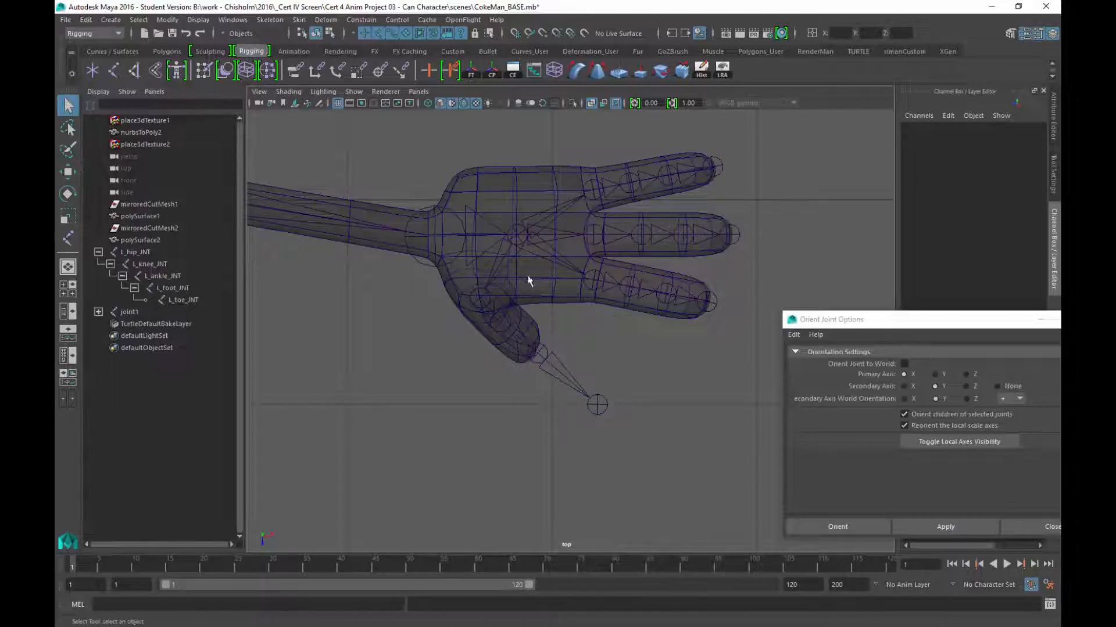
Step: Select the arm skeleton's root joint and raise the whole chain to a Translate Y of about 7.26, inside the arm mesh
{"action": "right_click_drag", "start_coordinate": [590, 448], "coordinate": [529, 371], "text": "alt"}
{"action": "key", "text": "space"}
{"action": "key", "text": "space"}
{"action": "key", "text": "space"}
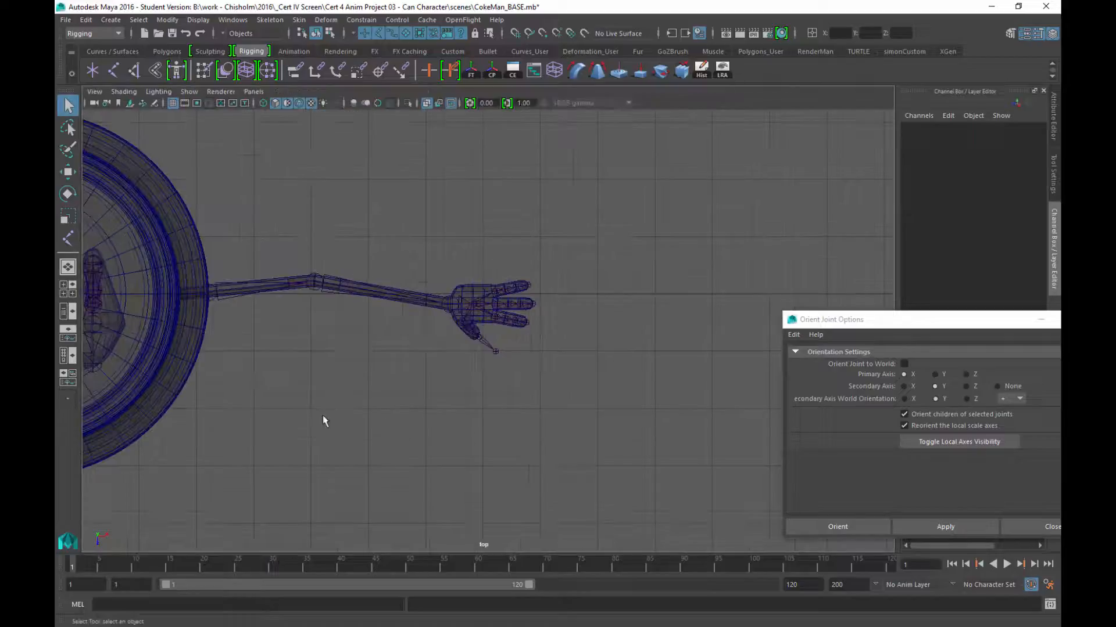
{"action": "left_click", "coordinate": [68, 292]}
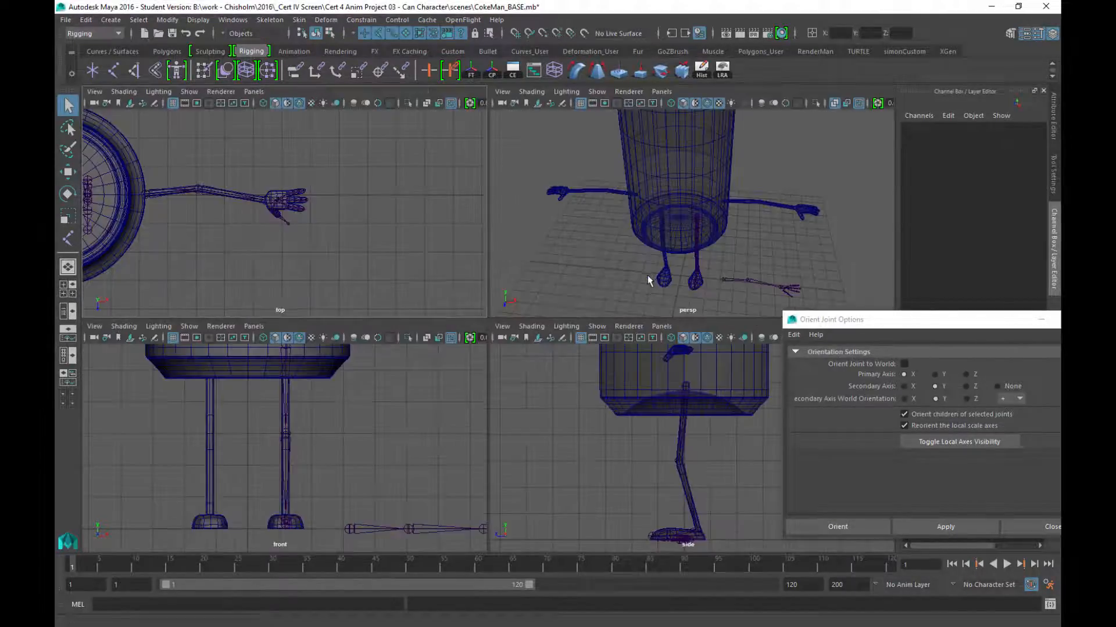
{"action": "left_click_drag", "start_coordinate": [733, 267], "coordinate": [710, 287]}
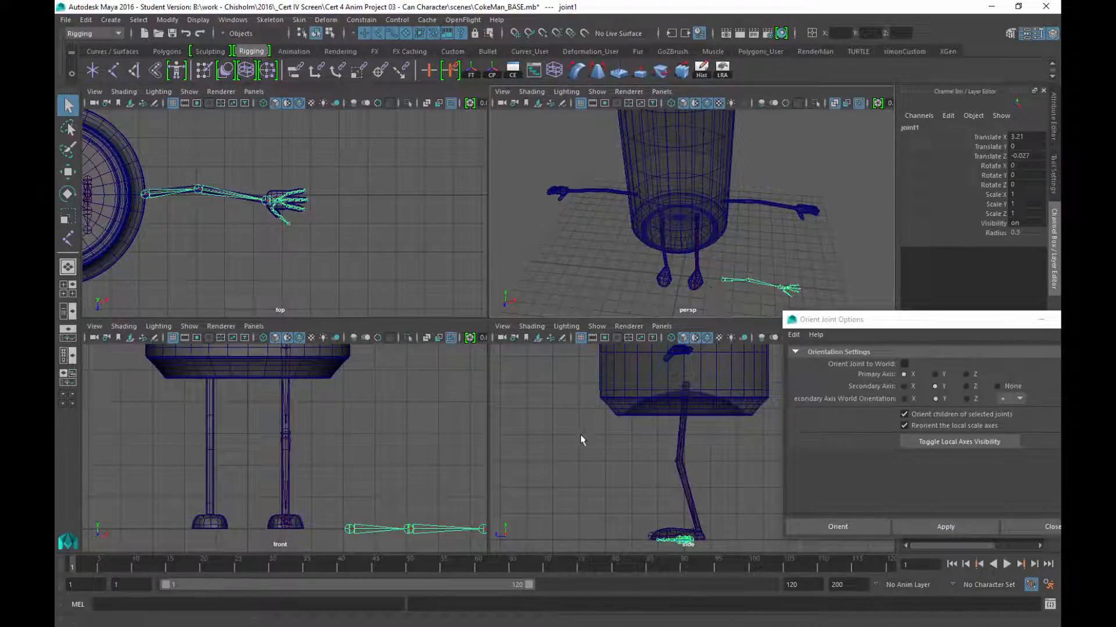
{"action": "key", "text": "w"}
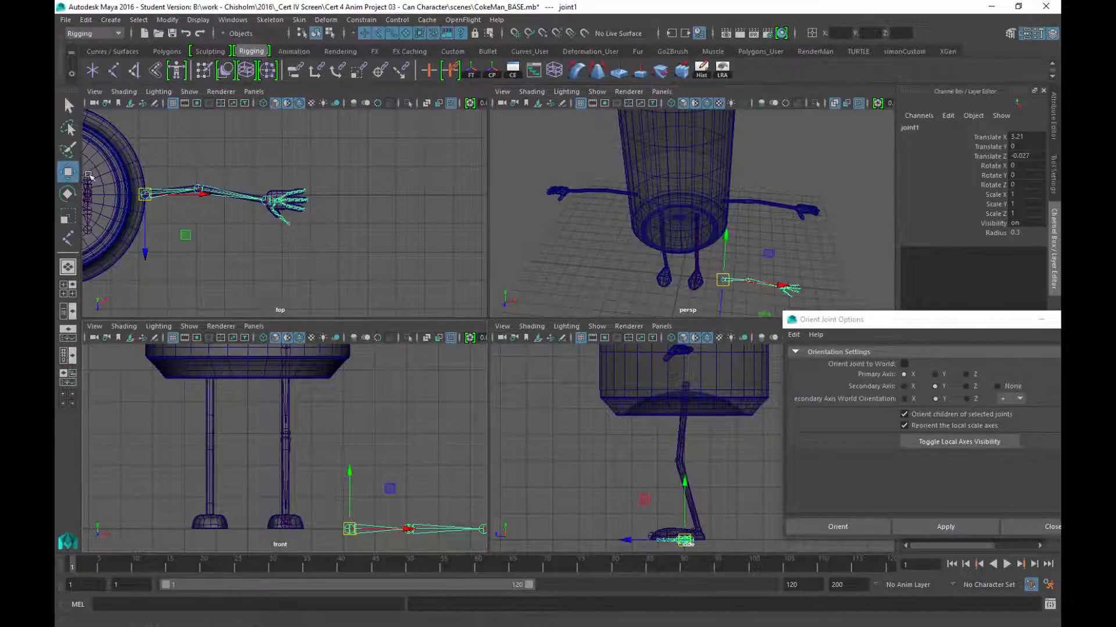
{"action": "key", "text": "space"}
{"action": "middle_click_drag", "start_coordinate": [461, 321], "coordinate": [184, 476], "text": "alt"}
{"action": "right_click_drag", "start_coordinate": [569, 313], "coordinate": [470, 328], "text": "alt"}
{"action": "left_click_drag", "start_coordinate": [414, 434], "coordinate": [433, 207]}
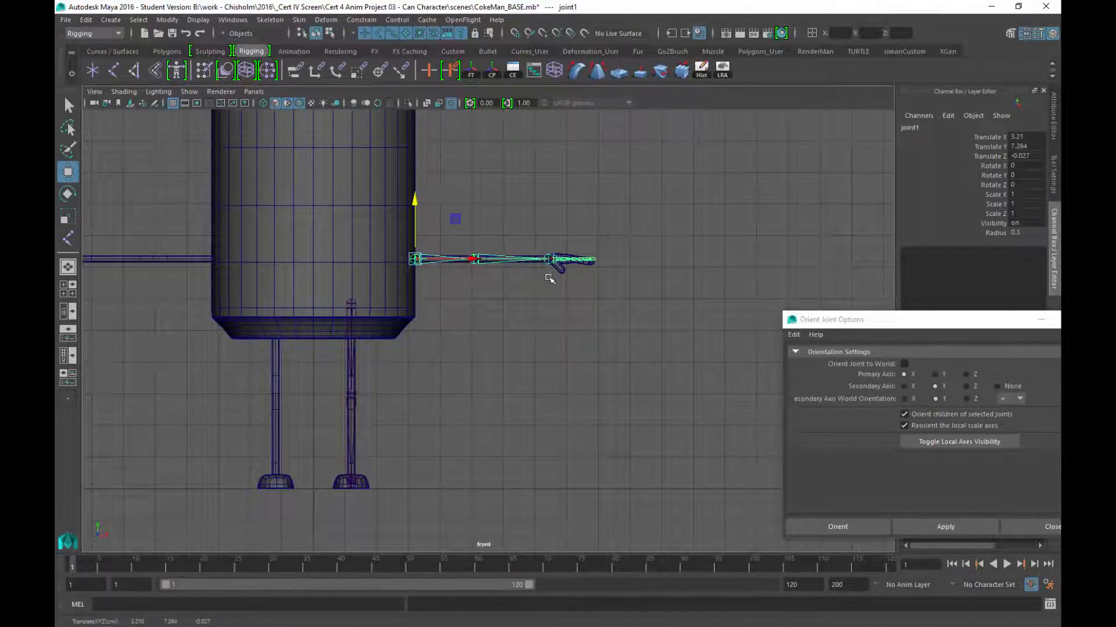
Step: Frame the left hand and its joints in the four views and close the Orient Joint Options window
{"action": "right_click_drag", "start_coordinate": [571, 285], "coordinate": [563, 394], "text": "alt"}
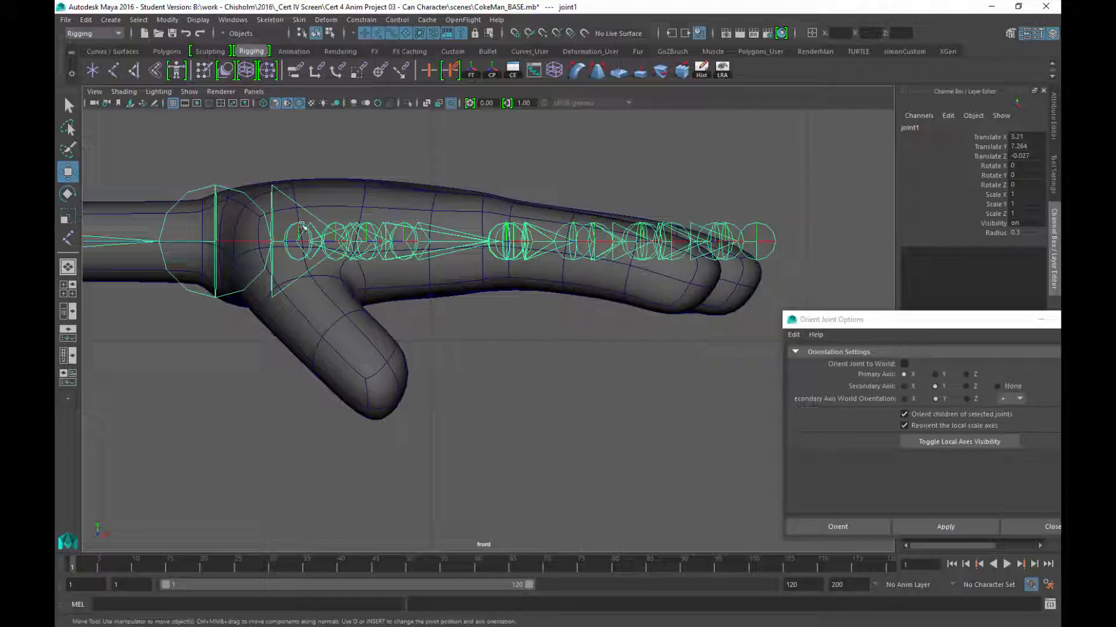
{"action": "key", "text": "space"}
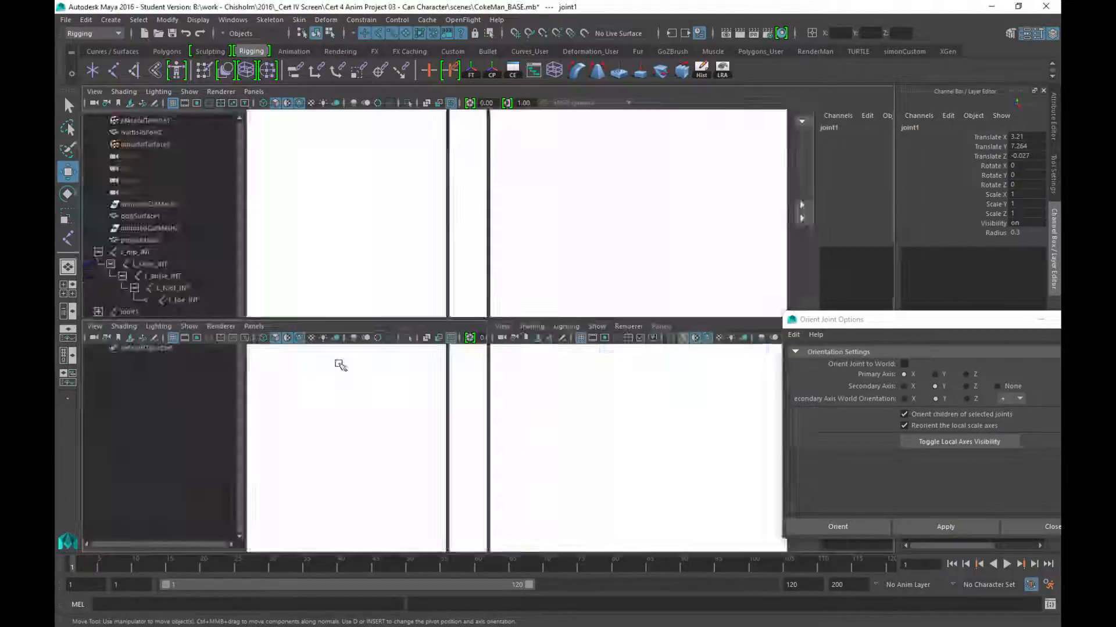
{"action": "right_click_drag", "start_coordinate": [634, 457], "coordinate": [725, 604], "text": "alt"}
{"action": "middle_click_drag", "start_coordinate": [725, 603], "coordinate": [705, 550], "text": "alt"}
{"action": "right_click_drag", "start_coordinate": [704, 550], "coordinate": [613, 557], "text": "alt"}
{"action": "right_click_drag", "start_coordinate": [345, 252], "coordinate": [501, 403], "text": "alt"}
{"action": "middle_click_drag", "start_coordinate": [370, 249], "coordinate": [421, 286], "text": "alt"}
{"action": "middle_click_drag", "start_coordinate": [733, 230], "coordinate": [685, 259], "text": "alt"}
{"action": "right_click_drag", "start_coordinate": [685, 259], "coordinate": [901, 469], "text": "alt"}
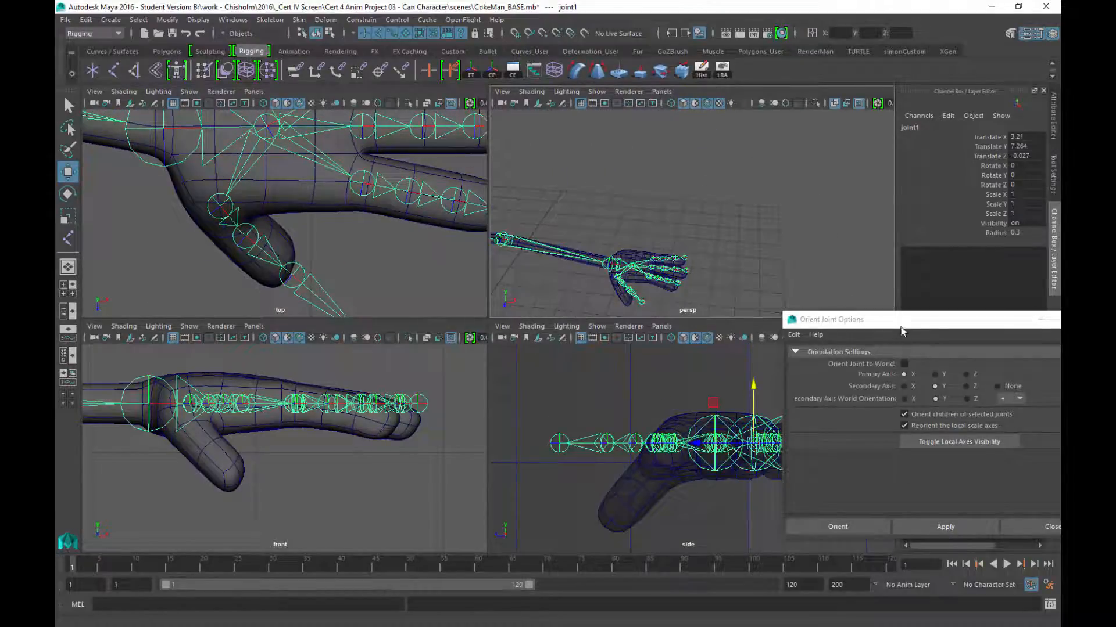
{"action": "left_click_drag", "start_coordinate": [892, 320], "coordinate": [725, 200]}
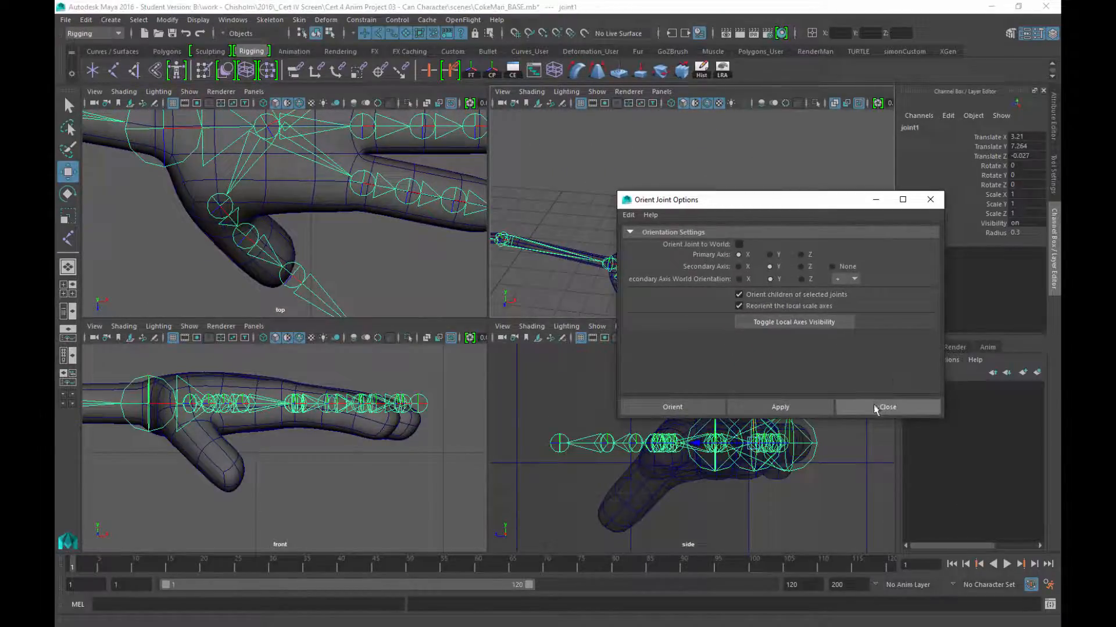
{"action": "left_click", "coordinate": [877, 408]}
Step: Lower the thumb's base joint into the thumb mesh, to a Translate Y of about -0.14
{"action": "right_click_drag", "start_coordinate": [672, 187], "coordinate": [742, 277], "text": "alt"}
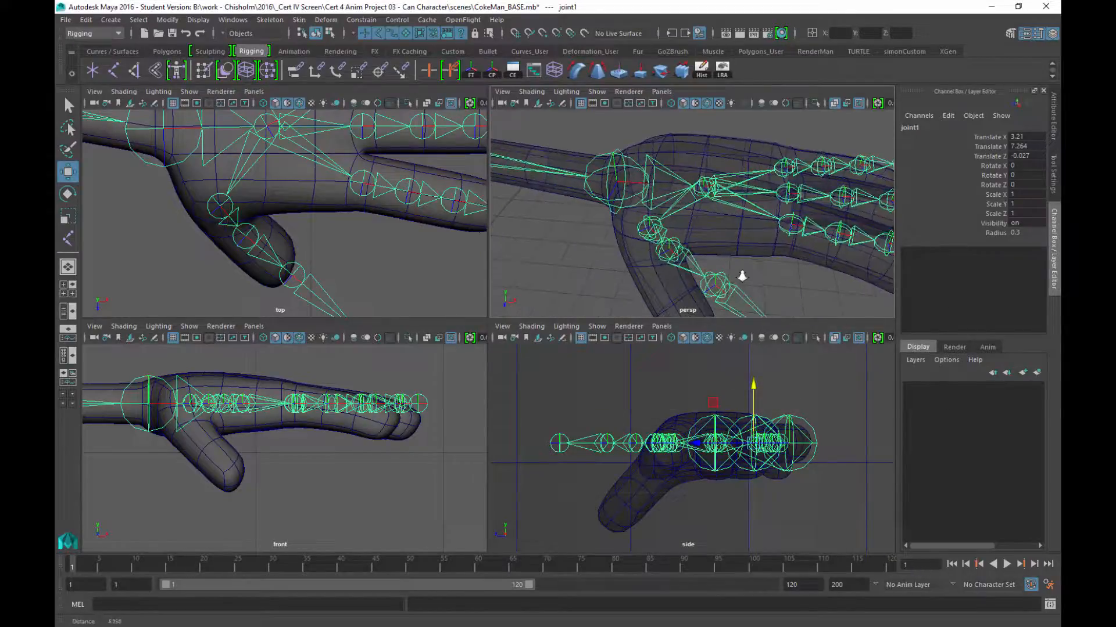
{"action": "left_click_drag", "start_coordinate": [742, 277], "coordinate": [651, 195], "text": "alt"}
{"action": "middle_click_drag", "start_coordinate": [651, 196], "coordinate": [668, 227], "text": "alt"}
{"action": "right_click_drag", "start_coordinate": [668, 228], "coordinate": [677, 260], "text": "alt"}
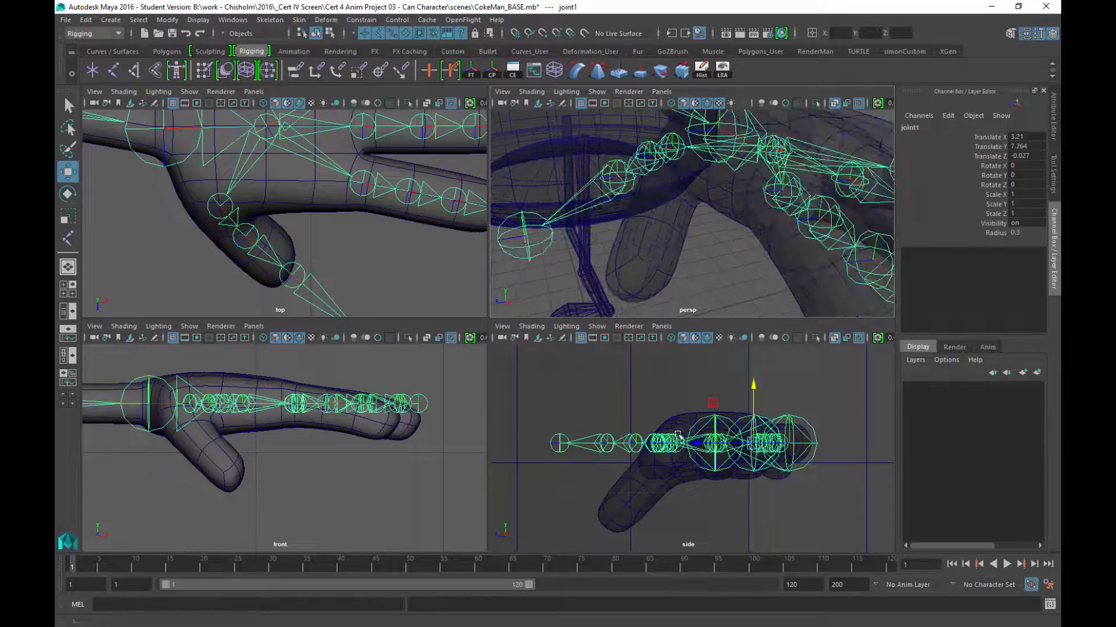
{"action": "left_click", "coordinate": [676, 143]}
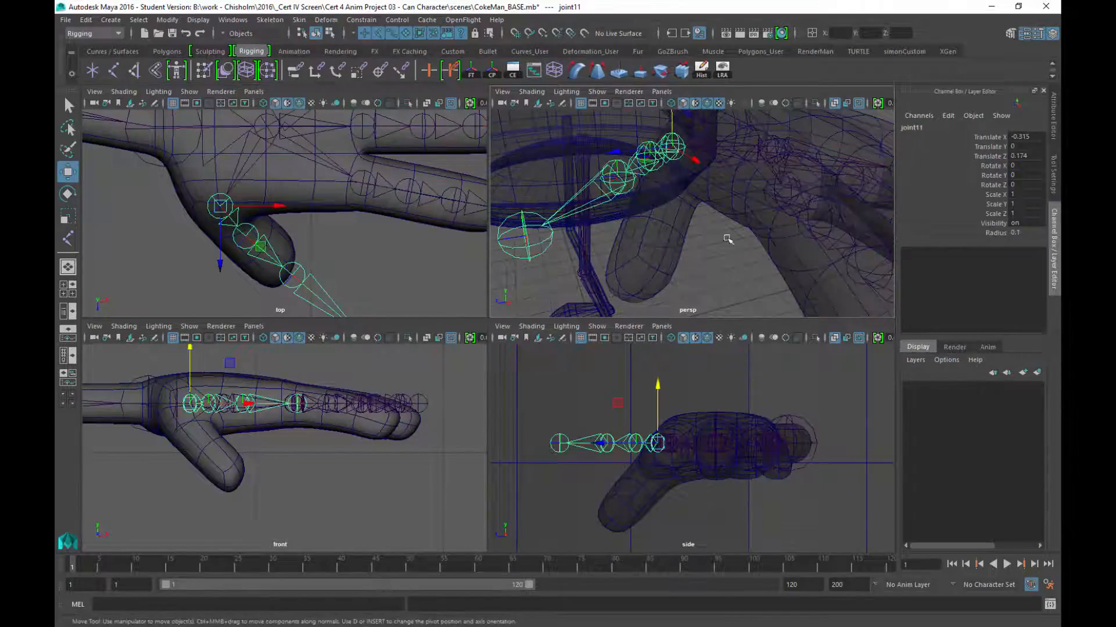
{"action": "key", "text": "f"}
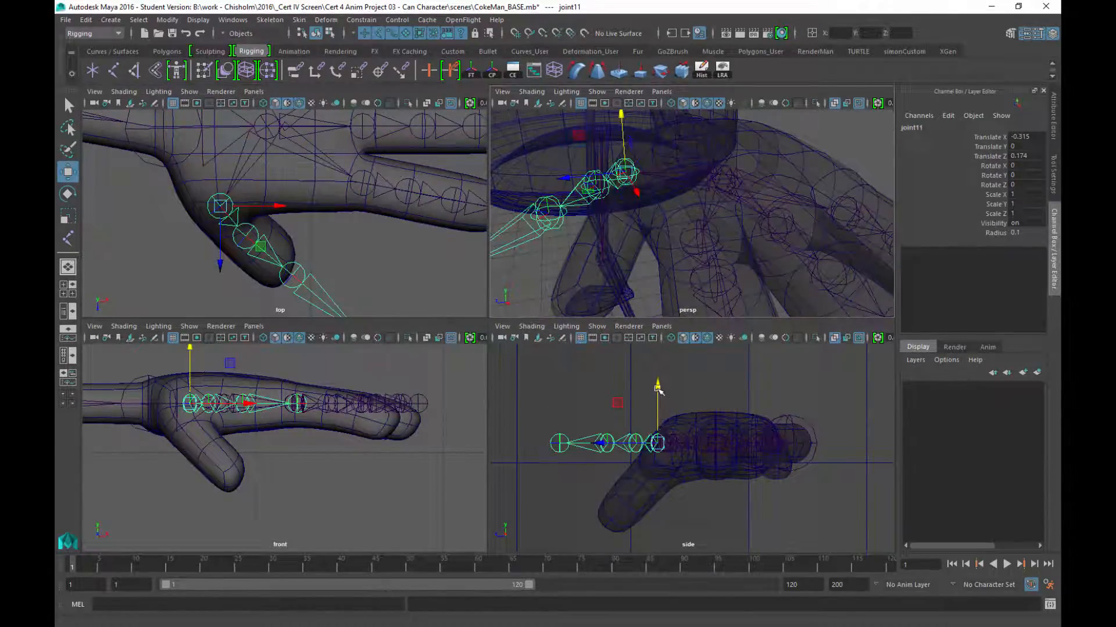
{"action": "left_click_drag", "start_coordinate": [658, 388], "coordinate": [658, 415]}
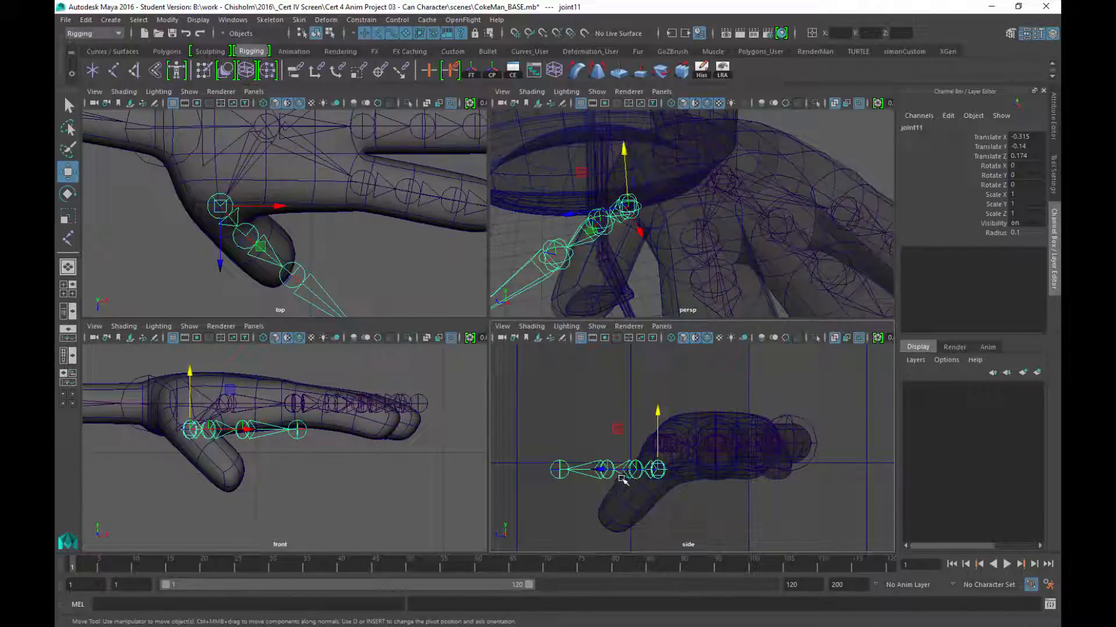
Step: Lower the thumb's second and third joints along the thumb mesh, to Translate Y values of about -0.114 and -0.174
{"action": "key", "text": "Down"}
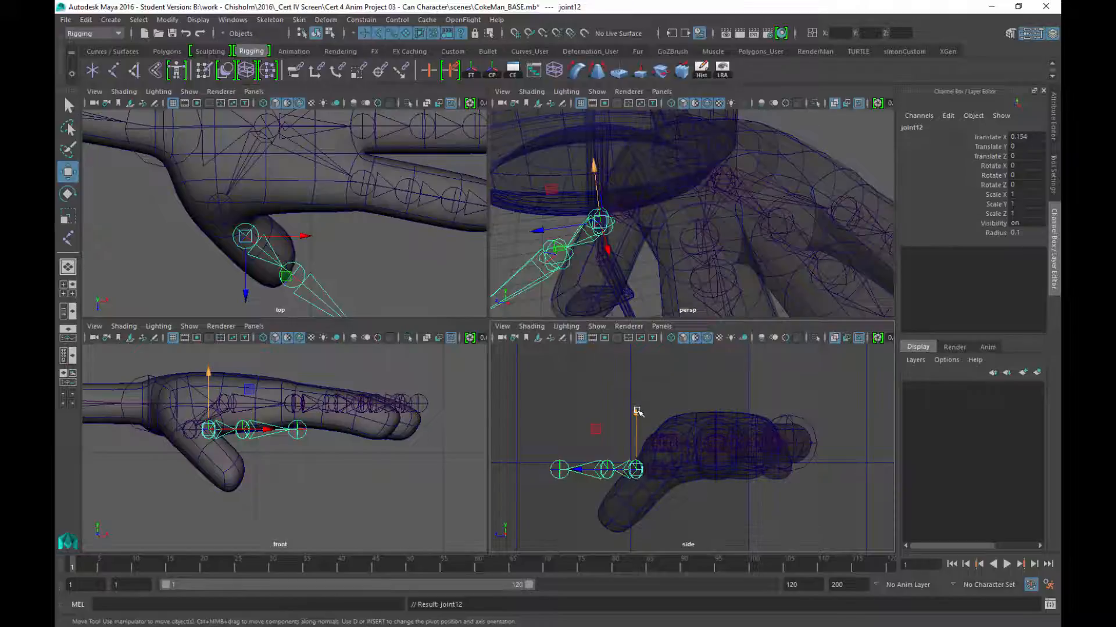
{"action": "left_click_drag", "start_coordinate": [637, 411], "coordinate": [635, 433]}
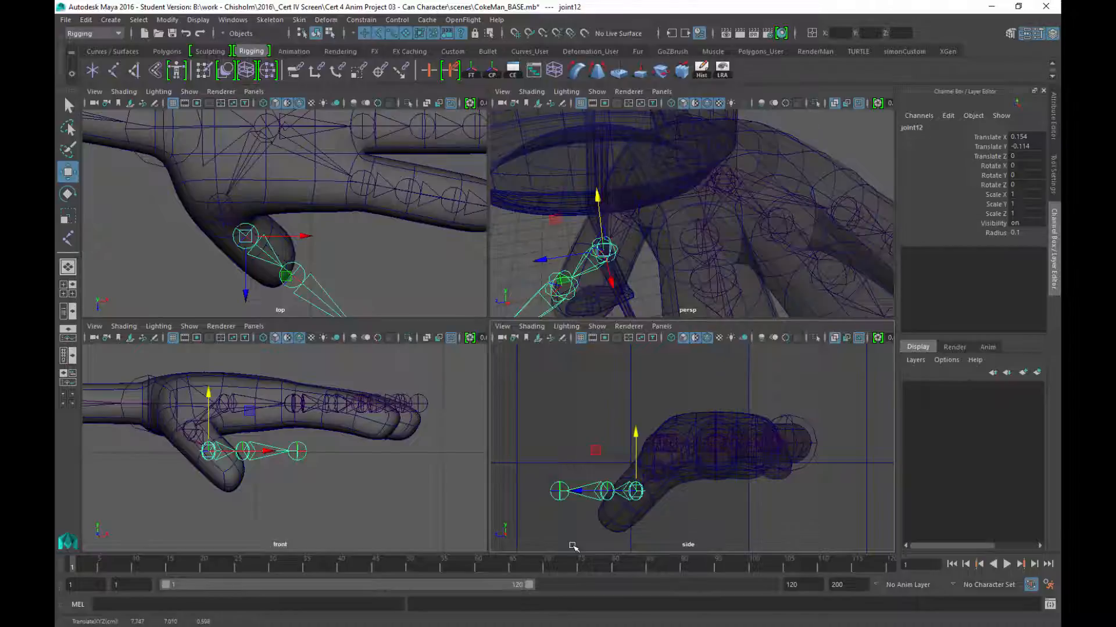
{"action": "key", "text": "shift+f"}
{"action": "scroll", "coordinate": [611, 532], "scroll_direction": "up", "scroll_amount": 5}
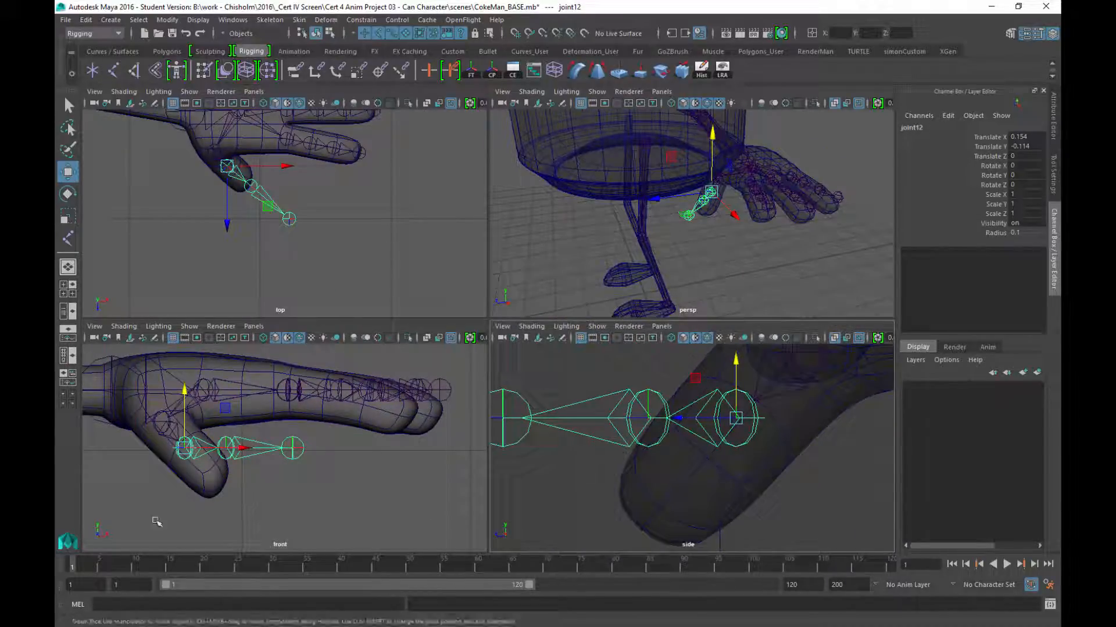
{"action": "scroll", "coordinate": [289, 493], "scroll_direction": "up", "scroll_amount": 6}
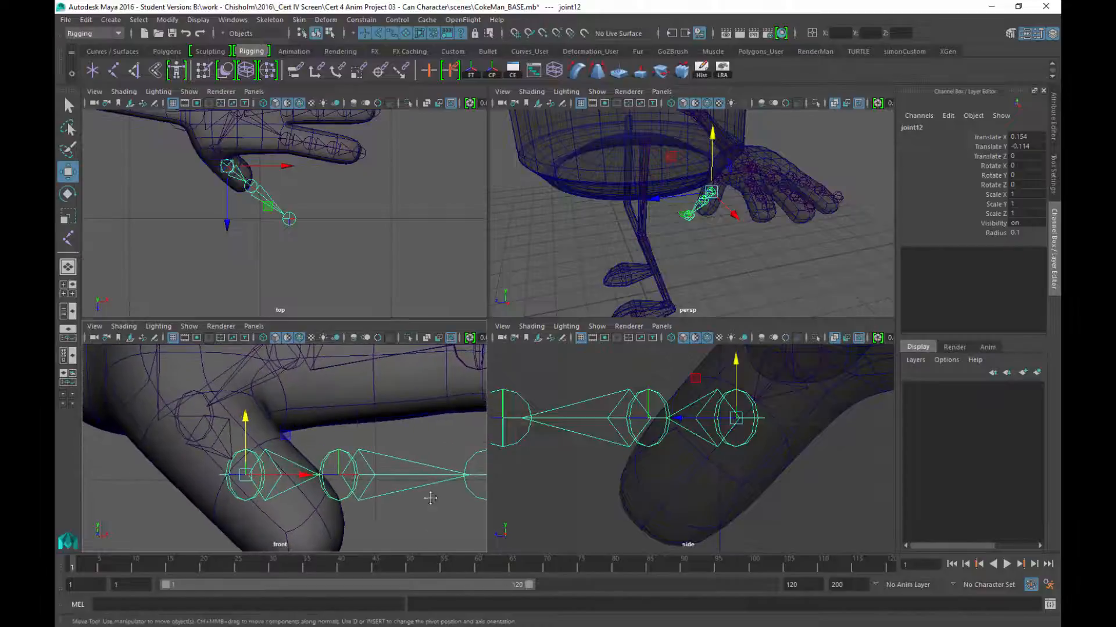
{"action": "key", "text": "Down"}
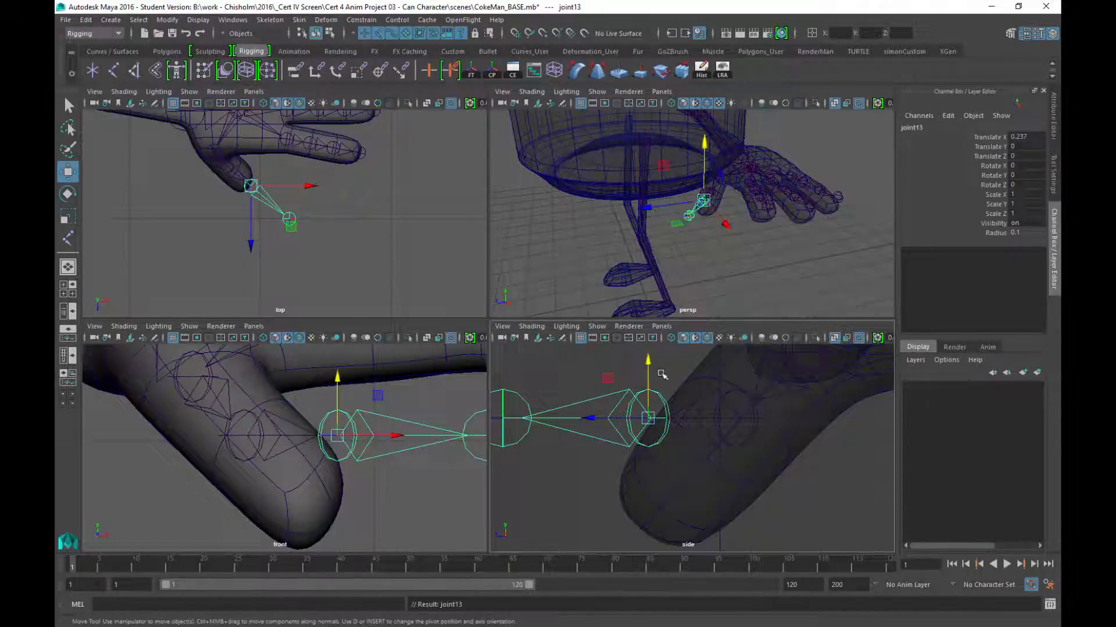
{"action": "left_click_drag", "start_coordinate": [650, 362], "coordinate": [650, 463]}
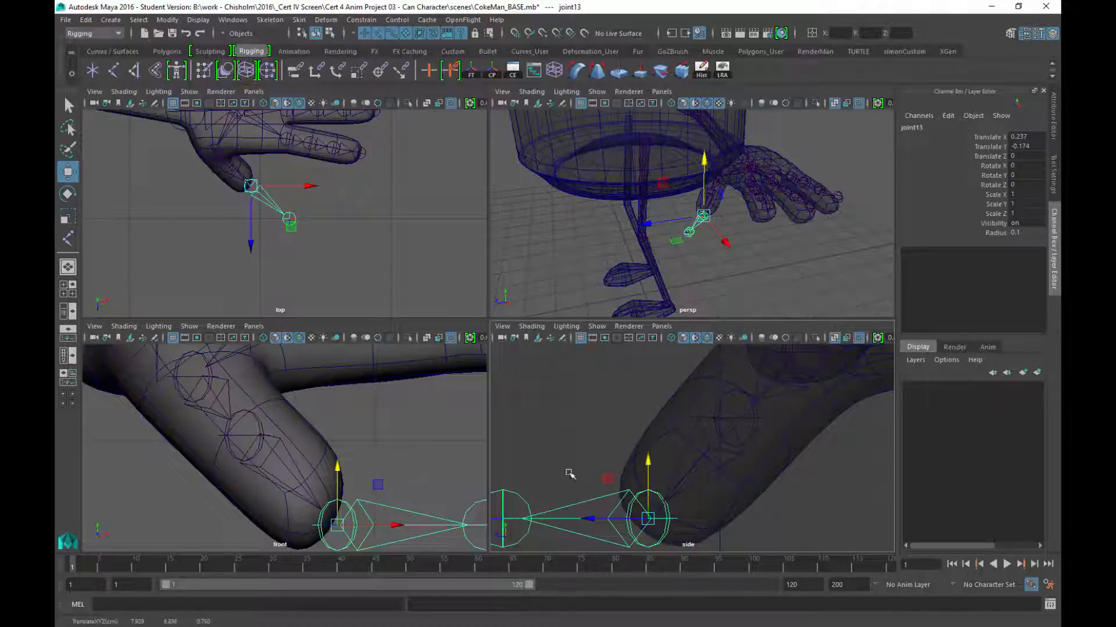
Step: Lower the extra joint beyond the thumb tip to a Translate Y of about -0.27, in line with the thumb
{"action": "middle_click_drag", "start_coordinate": [569, 474], "coordinate": [624, 399], "text": "alt"}
{"action": "left_click", "coordinate": [578, 414]}
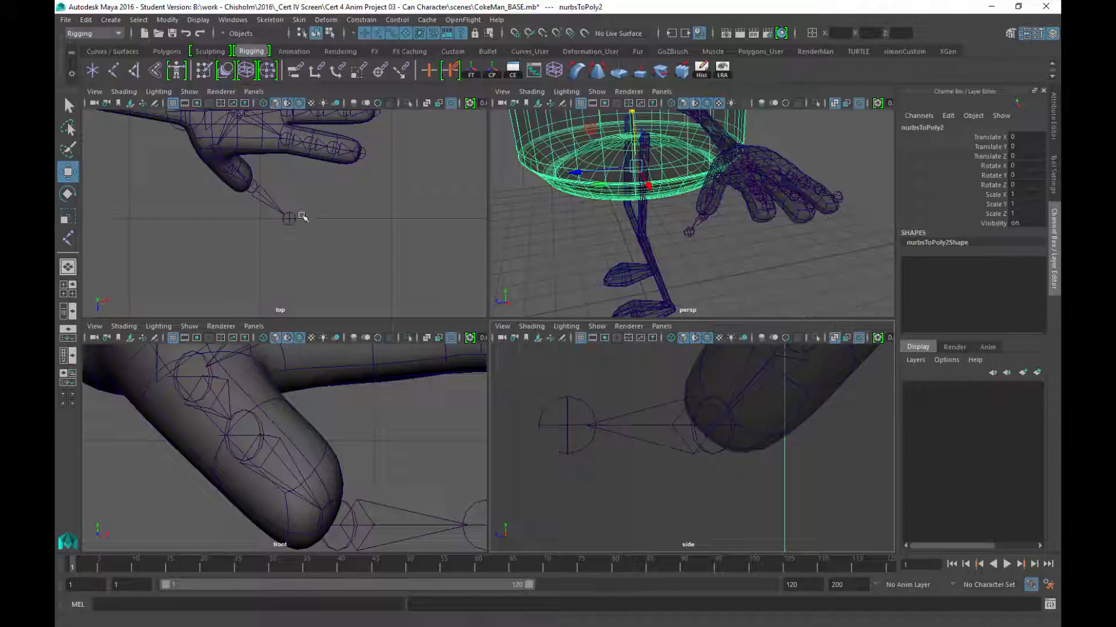
{"action": "left_click", "coordinate": [290, 217]}
{"action": "left_click_drag", "start_coordinate": [571, 359], "coordinate": [577, 521]}
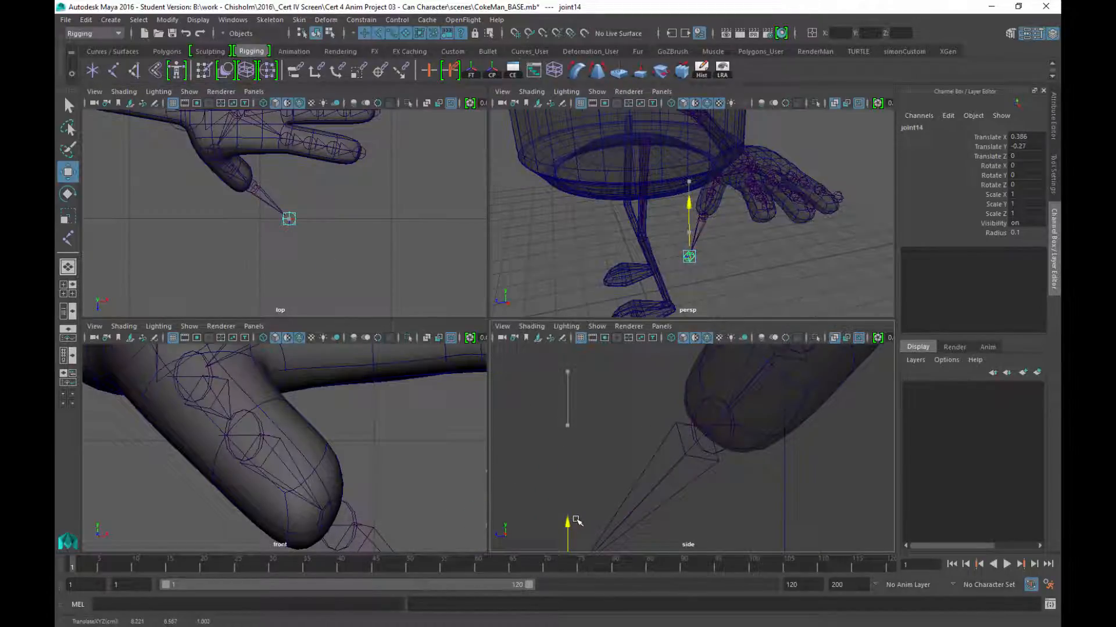
Step: Examine how the thumb and finger joints sit inside the hand mesh in the perspective and front views
{"action": "left_click_drag", "start_coordinate": [668, 273], "coordinate": [678, 242], "text": "alt"}
{"action": "middle_click_drag", "start_coordinate": [643, 262], "coordinate": [677, 269], "text": "alt"}
{"action": "right_click_drag", "start_coordinate": [677, 269], "coordinate": [681, 211], "text": "alt"}
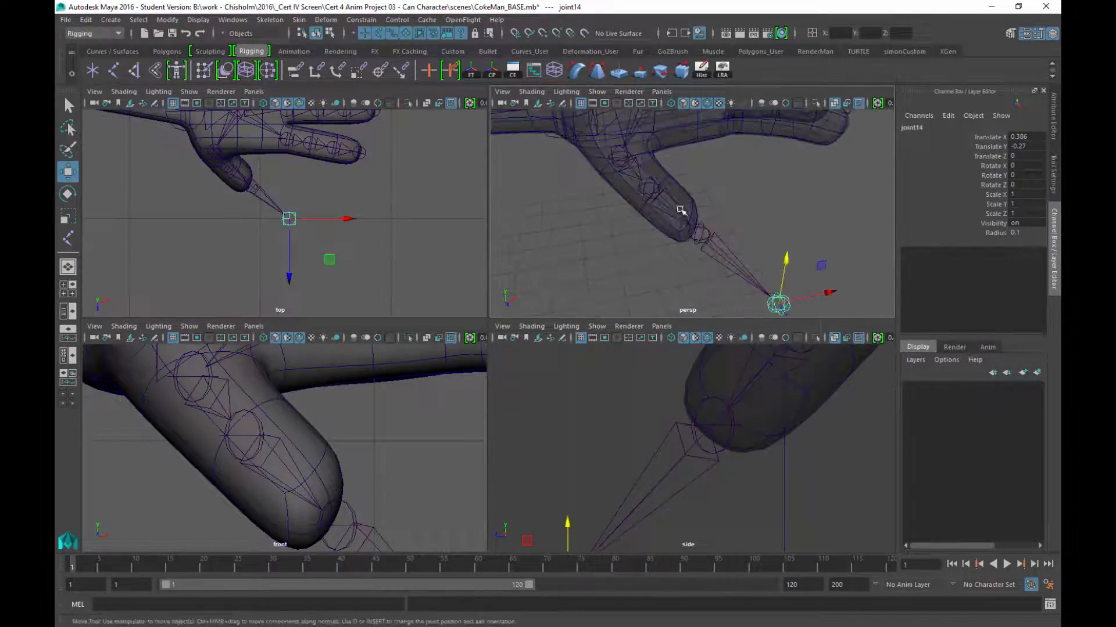
{"action": "left_click_drag", "start_coordinate": [681, 211], "coordinate": [648, 272], "text": "alt"}
{"action": "left_click_drag", "start_coordinate": [728, 249], "coordinate": [732, 242], "text": "alt"}
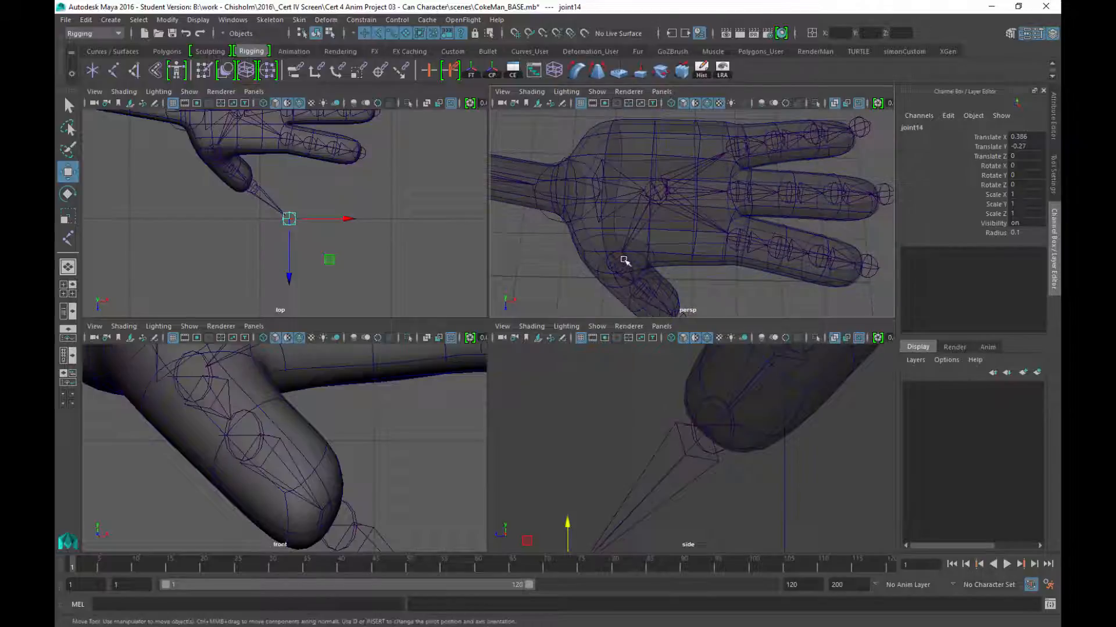
{"action": "left_click", "coordinate": [623, 261]}
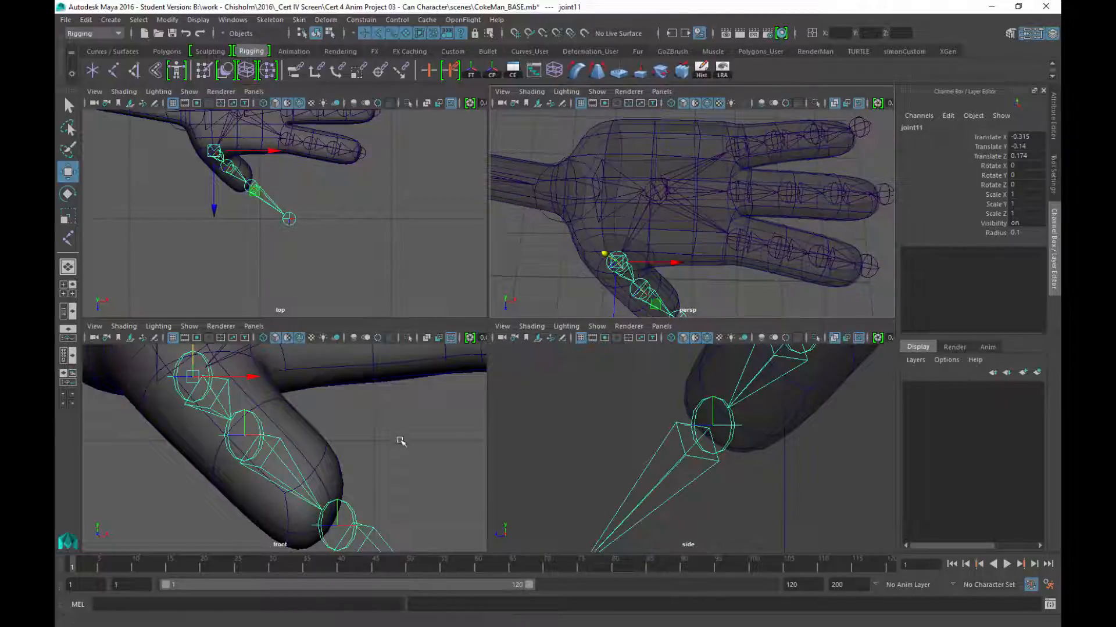
{"action": "middle_click_drag", "start_coordinate": [367, 432], "coordinate": [259, 539], "text": "alt"}
{"action": "middle_click_drag", "start_coordinate": [319, 499], "coordinate": [134, 503], "text": "alt"}
{"action": "middle_click_drag", "start_coordinate": [244, 450], "coordinate": [204, 443], "text": "alt"}
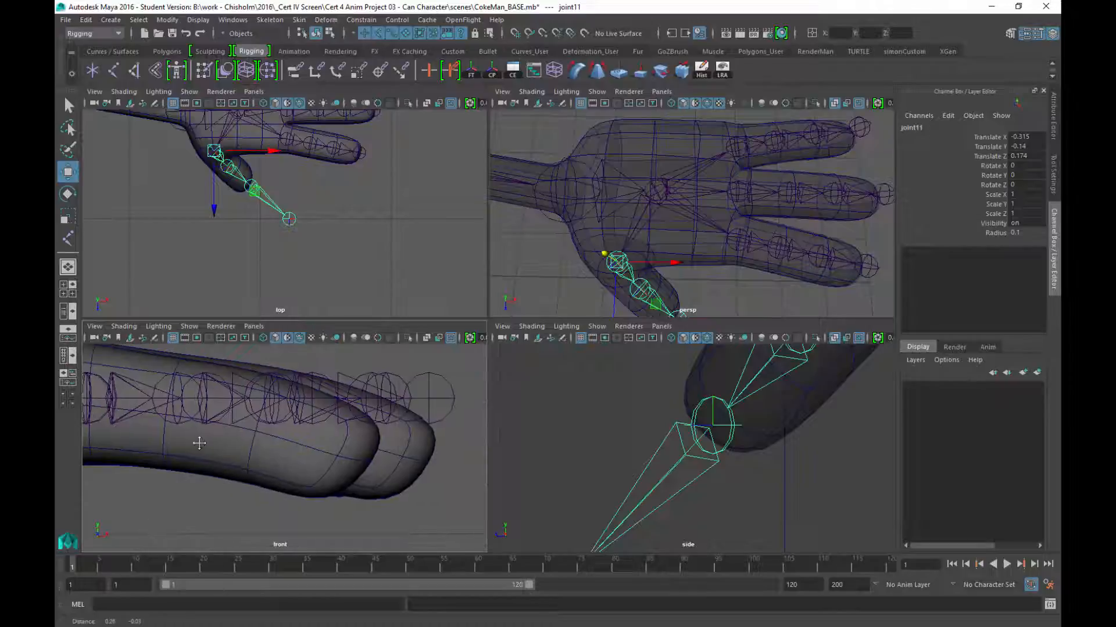
Step: Select the second joint of all three fingers and lower them together to follow the fingers' downward curve
{"action": "middle_click_drag", "start_coordinate": [376, 184], "coordinate": [363, 276], "text": "alt"}
{"action": "right_click_drag", "start_coordinate": [362, 277], "coordinate": [450, 409], "text": "alt"}
{"action": "middle_click_drag", "start_coordinate": [389, 267], "coordinate": [390, 262], "text": "alt"}
{"action": "left_click", "coordinate": [259, 254]}
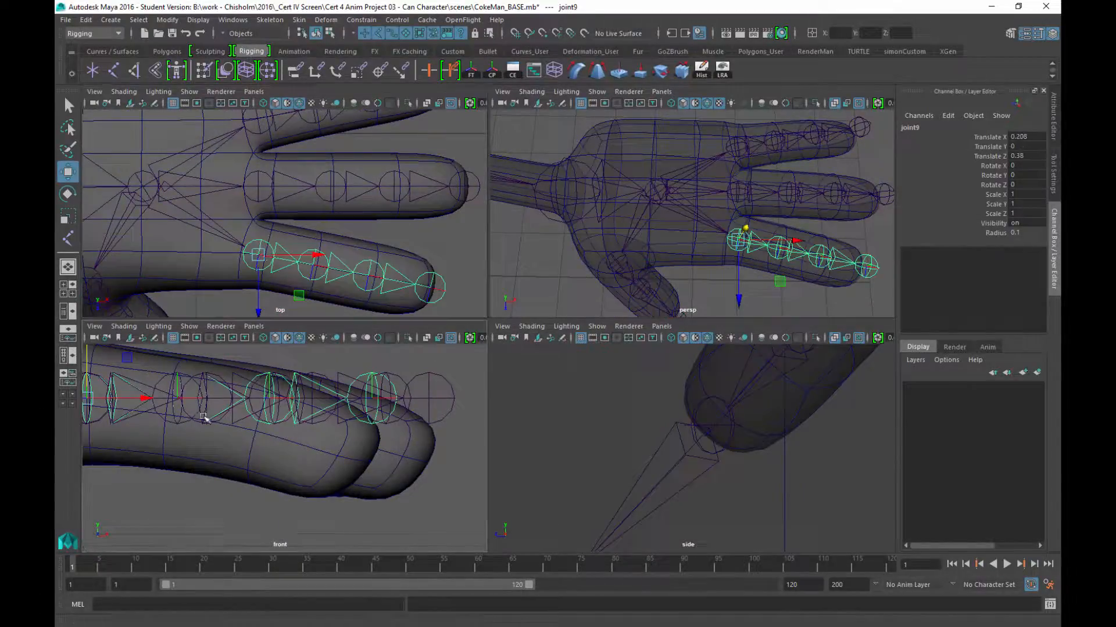
{"action": "middle_click_drag", "start_coordinate": [207, 417], "coordinate": [411, 437], "text": "alt"}
{"action": "middle_click_drag", "start_coordinate": [383, 378], "coordinate": [316, 396], "text": "alt"}
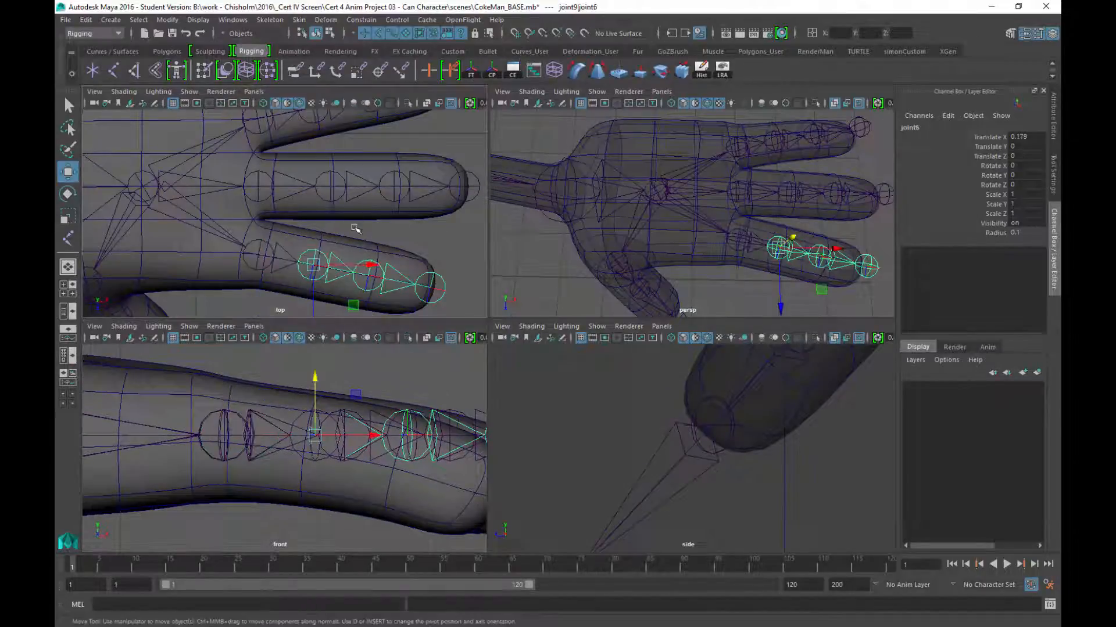
{"action": "left_click", "coordinate": [332, 187]}
{"action": "middle_click_drag", "start_coordinate": [354, 152], "coordinate": [336, 201], "text": "alt"}
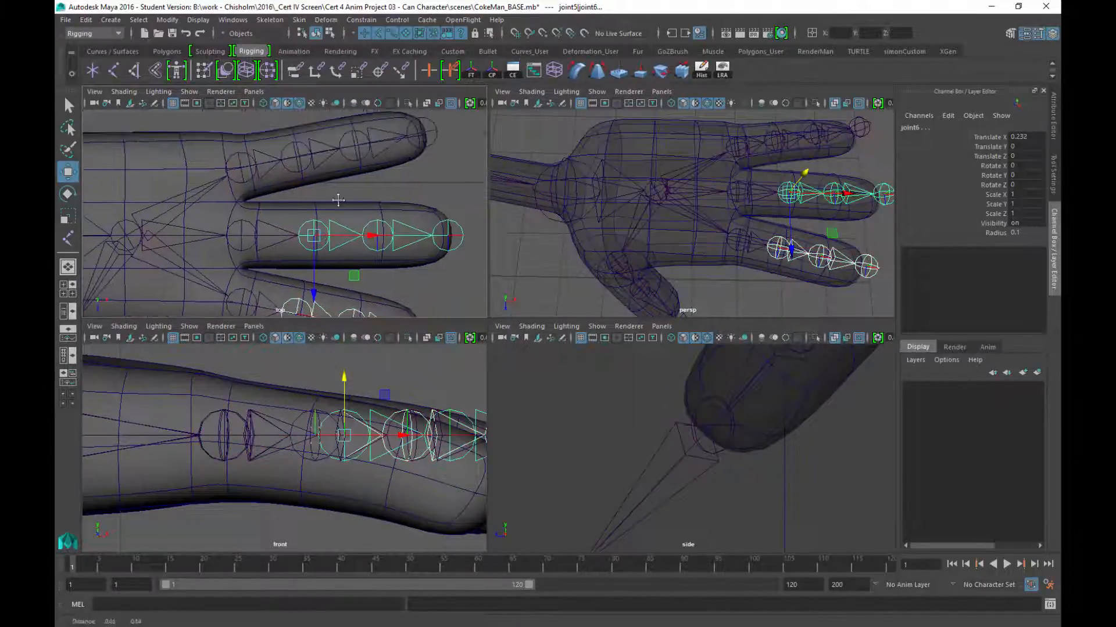
{"action": "left_click", "coordinate": [312, 158]}
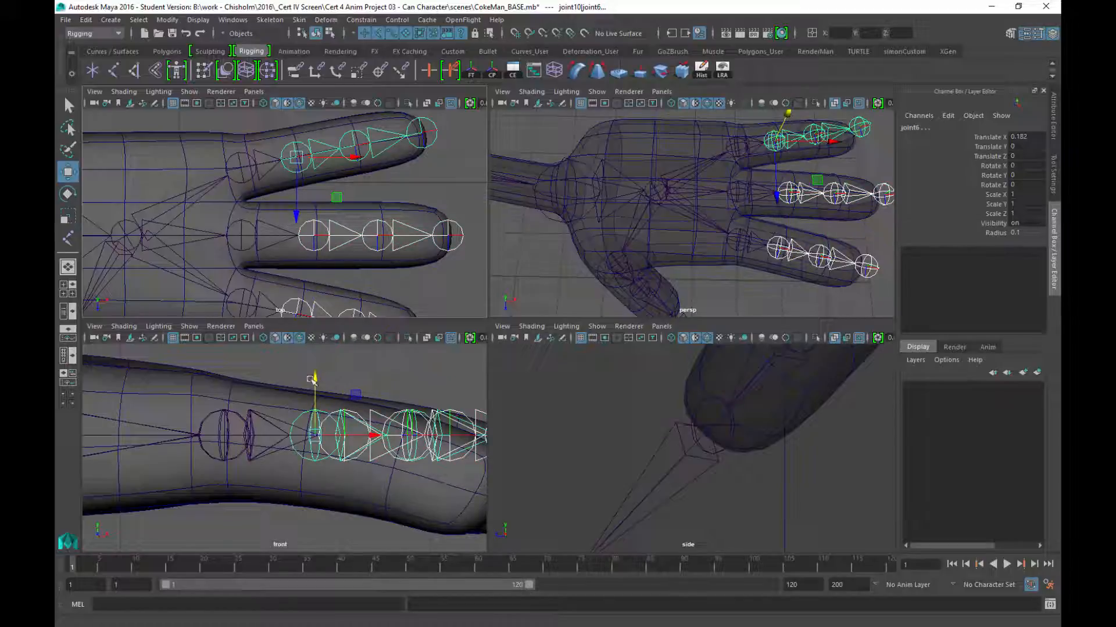
{"action": "left_click_drag", "start_coordinate": [314, 377], "coordinate": [310, 397]}
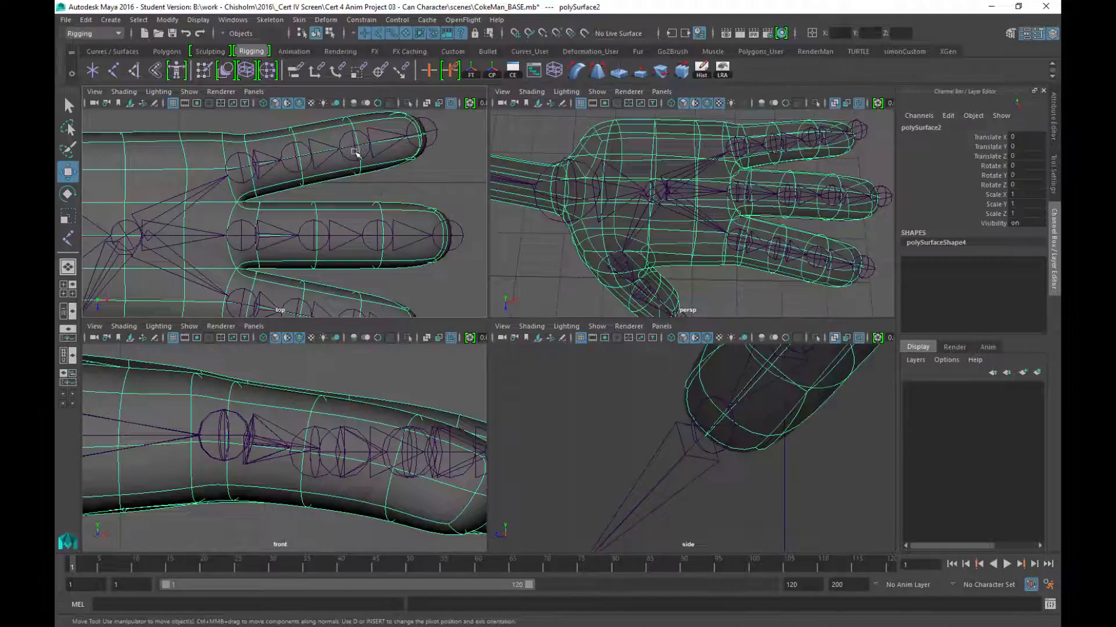
Step: Select the third joint of all three fingers and lower them together toward the centre of the finger mesh
{"action": "left_click", "coordinate": [355, 153]}
{"action": "left_click", "coordinate": [377, 245], "text": "shift"}
{"action": "middle_click_drag", "start_coordinate": [379, 290], "coordinate": [358, 213], "text": "alt"}
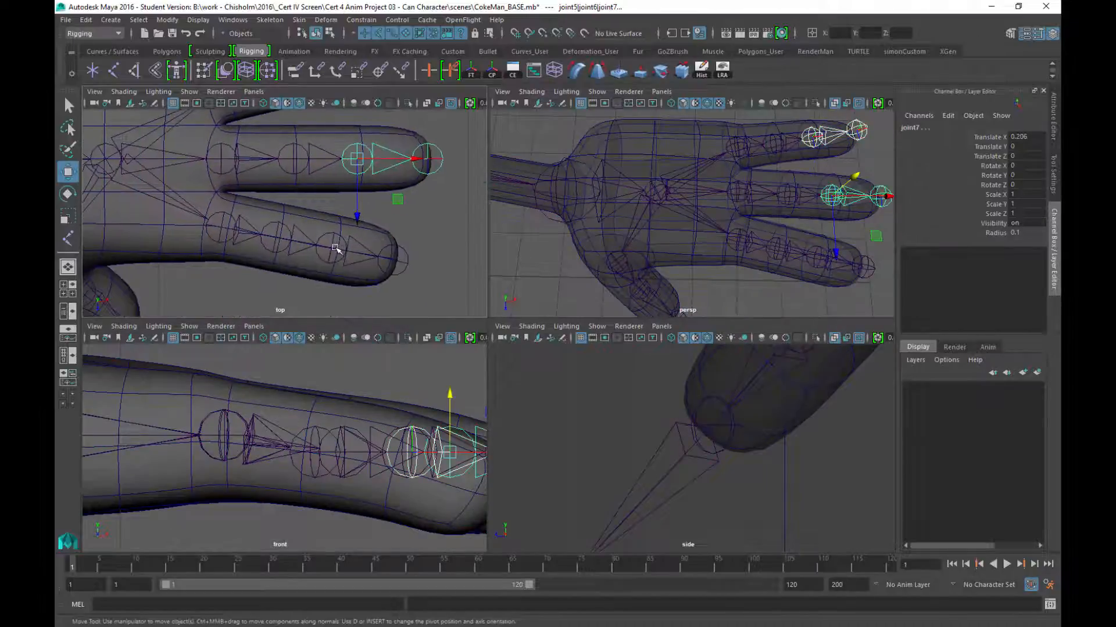
{"action": "left_click", "coordinate": [332, 249]}
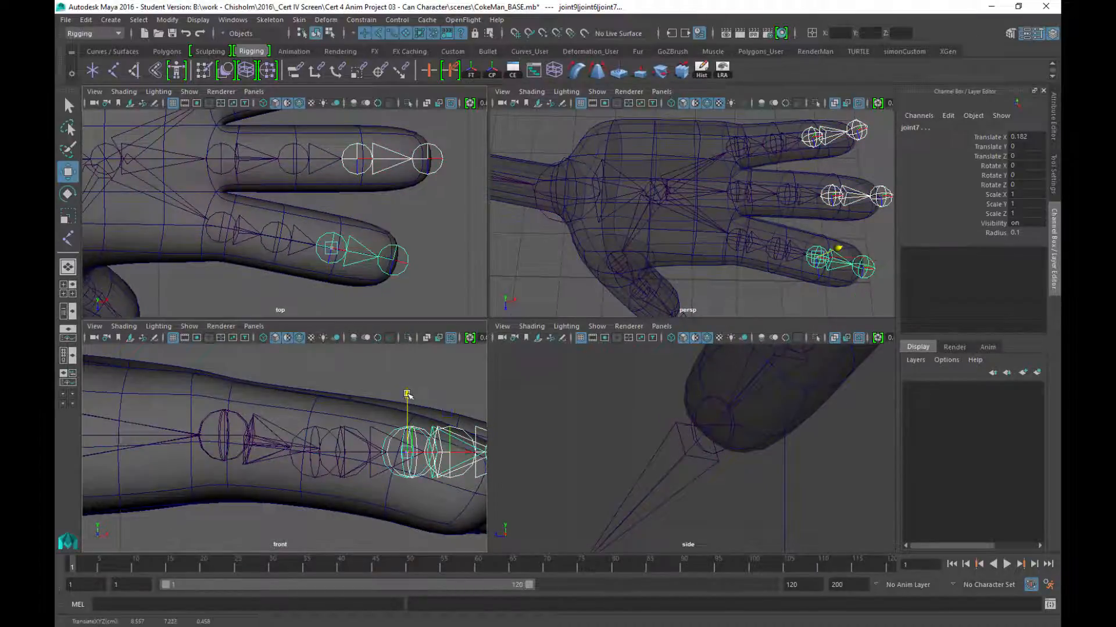
{"action": "left_click_drag", "start_coordinate": [408, 394], "coordinate": [406, 415]}
Step: Select the tip joints of all three fingers and lower them together to a Translate Y of about -0.081
{"action": "left_click", "coordinate": [404, 265]}
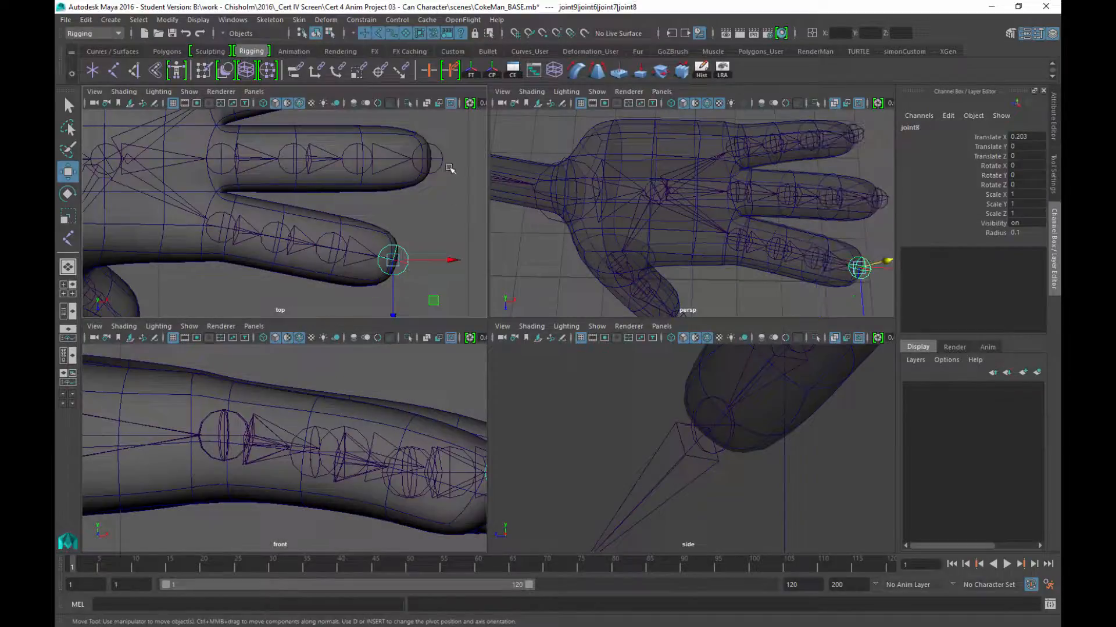
{"action": "left_click", "coordinate": [437, 160]}
{"action": "middle_click_drag", "start_coordinate": [437, 160], "coordinate": [386, 271], "text": "alt"}
{"action": "left_click", "coordinate": [365, 168]}
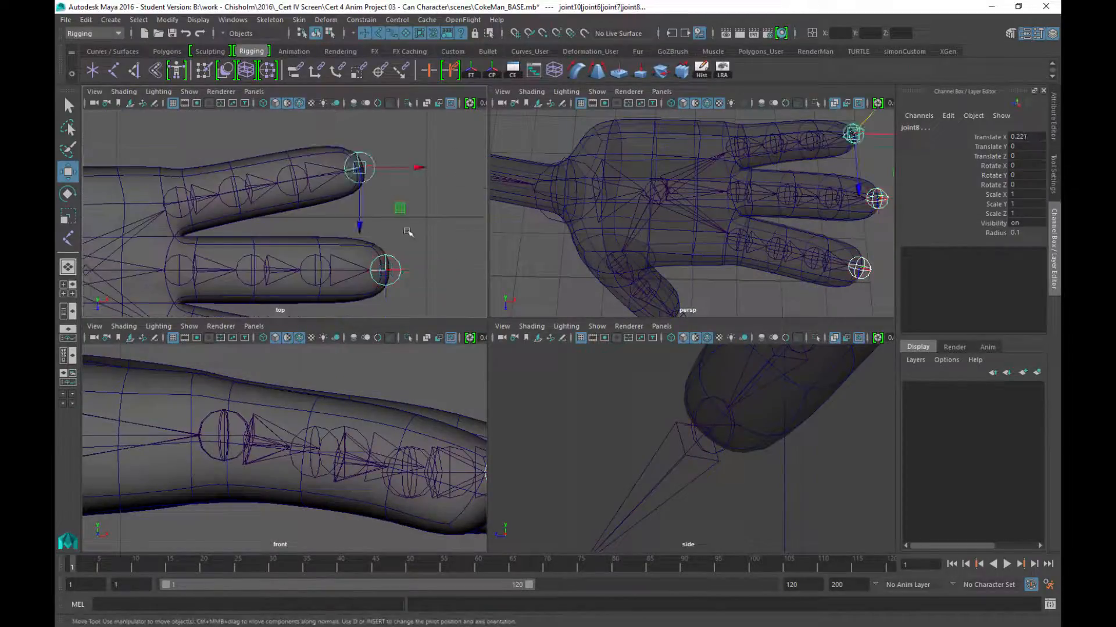
{"action": "middle_click_drag", "start_coordinate": [467, 435], "coordinate": [305, 401], "text": "alt"}
{"action": "left_click_drag", "start_coordinate": [322, 378], "coordinate": [309, 418]}
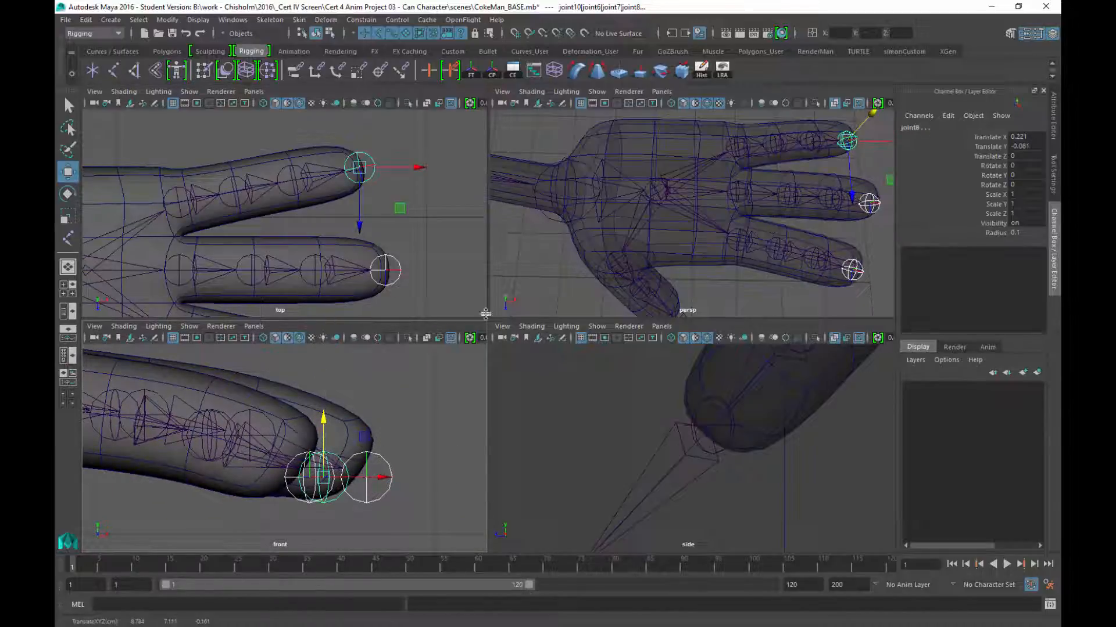
{"action": "left_click_drag", "start_coordinate": [755, 221], "coordinate": [672, 229], "text": "alt"}
{"action": "mouse_move", "coordinate": [442, 272]}
{"action": "right_mouse_down", "text": "alt"}
{"action": "mouse_move", "coordinate": [400, 229]}
{"action": "mouse_move", "coordinate": [420, 267]}
{"action": "right_mouse_up", "text": "alt"}
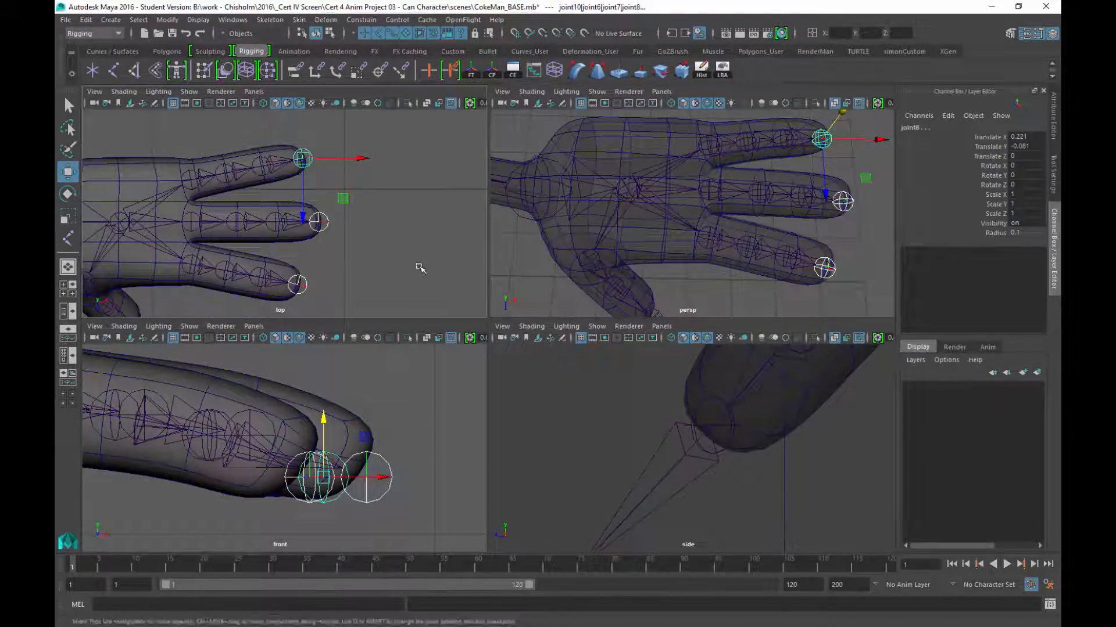
{"action": "left_click", "coordinate": [419, 270]}
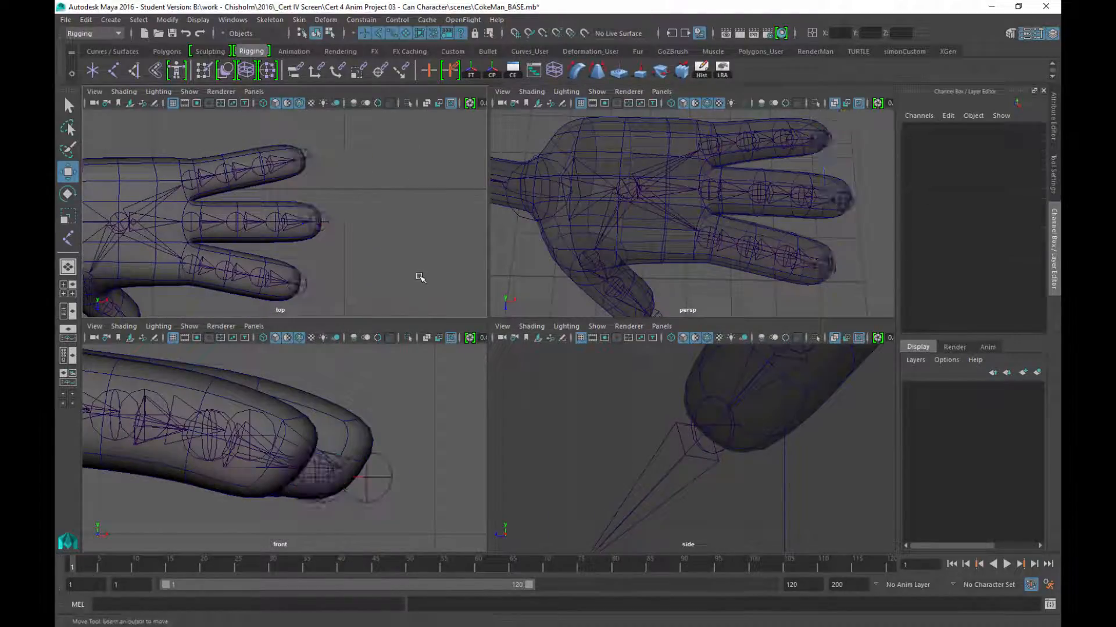
Step: Pull the tip joint of the finger nearest the thumb back inside the mesh, to a Translate X of about 0.169
{"action": "left_click_drag", "start_coordinate": [752, 204], "coordinate": [783, 219], "text": "alt"}
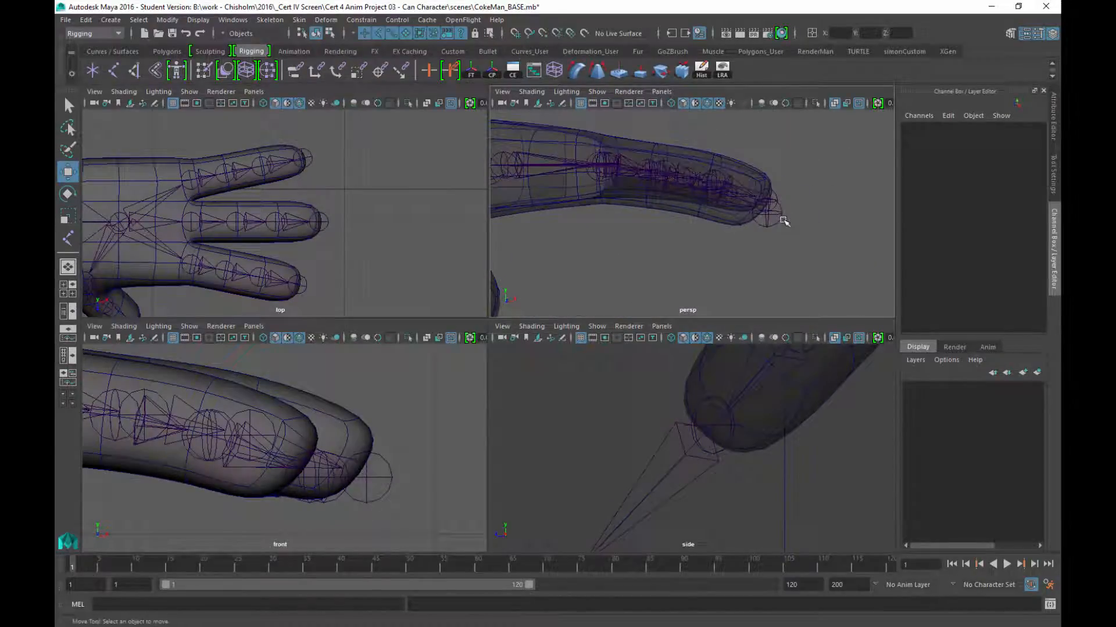
{"action": "left_click", "coordinate": [774, 210]}
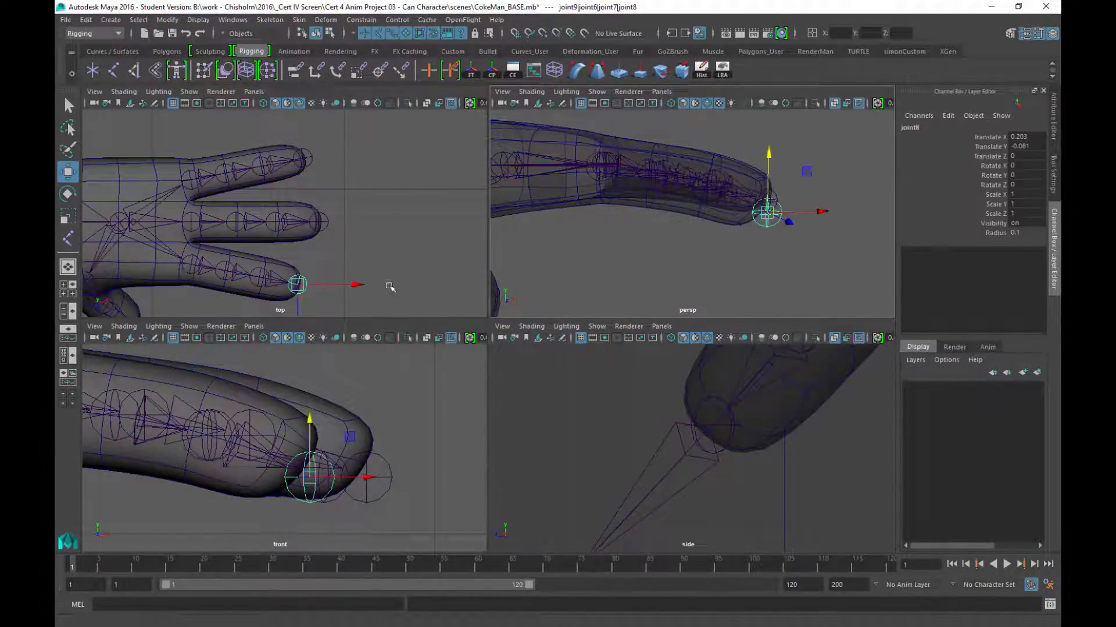
{"action": "right_click_drag", "start_coordinate": [386, 286], "coordinate": [526, 337], "text": "alt"}
{"action": "middle_click_drag", "start_coordinate": [448, 246], "coordinate": [416, 182], "text": "alt"}
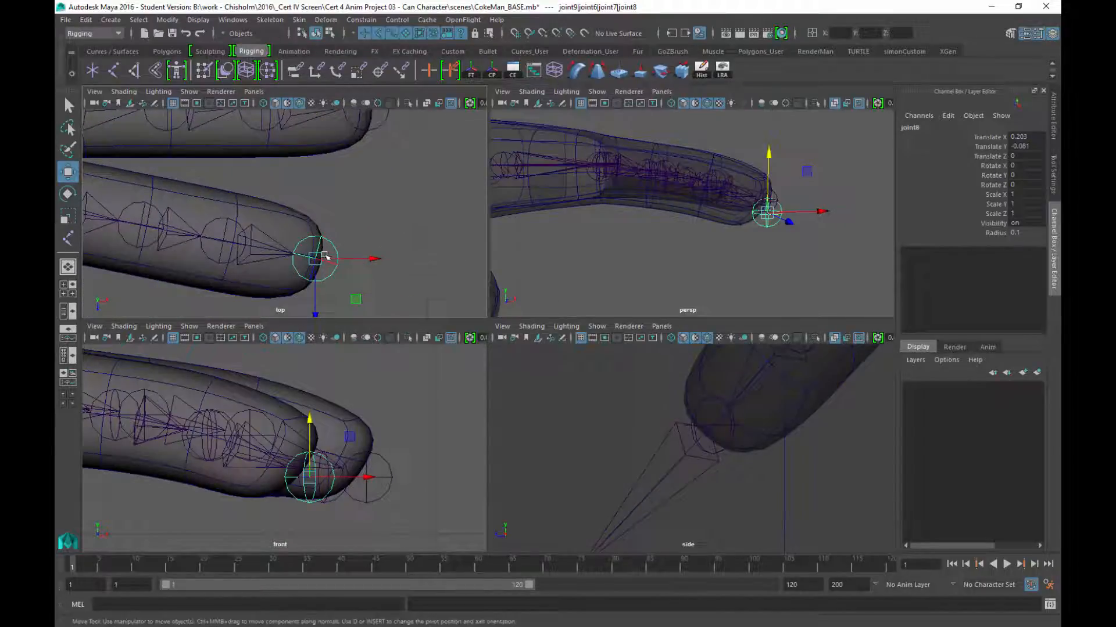
{"action": "left_click_drag", "start_coordinate": [317, 260], "coordinate": [301, 257]}
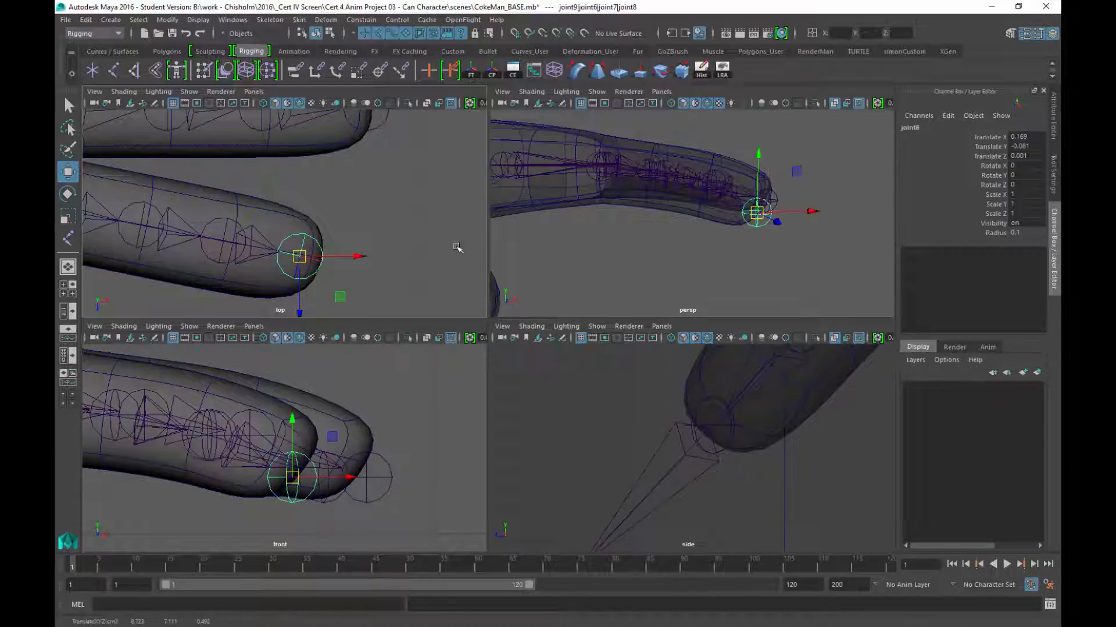
Step: Pull the tip joints of the middle finger and the finger farthest from the thumb back inside their fingertips, at Translate X about 0.19
{"action": "middle_click_drag", "start_coordinate": [414, 212], "coordinate": [416, 310], "text": "alt"}
{"action": "left_click", "coordinate": [393, 216]}
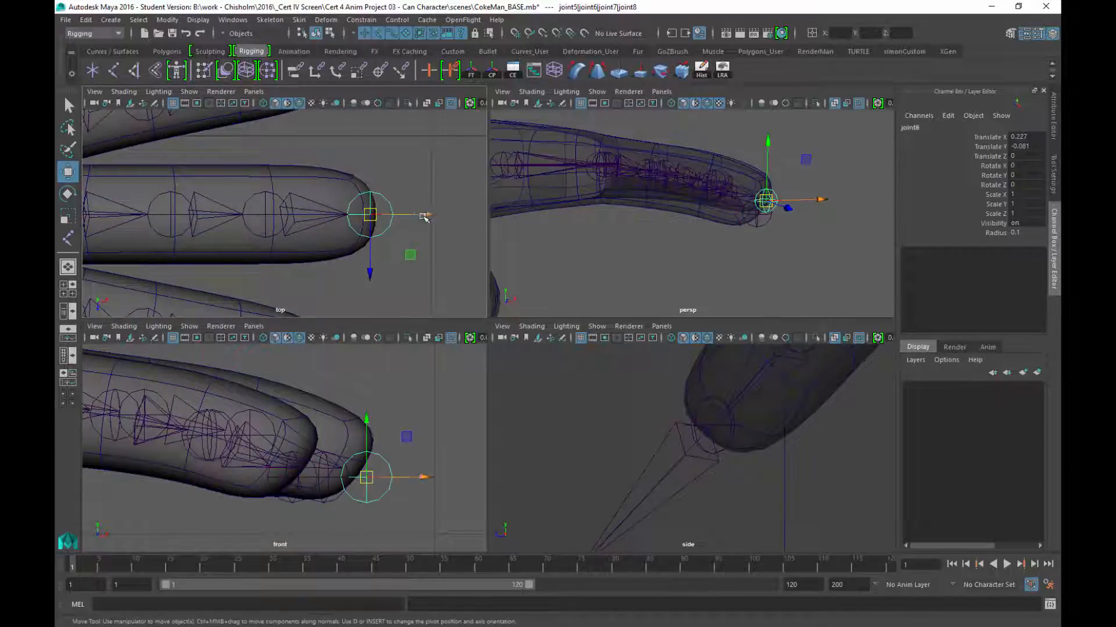
{"action": "left_click_drag", "start_coordinate": [428, 215], "coordinate": [417, 213]}
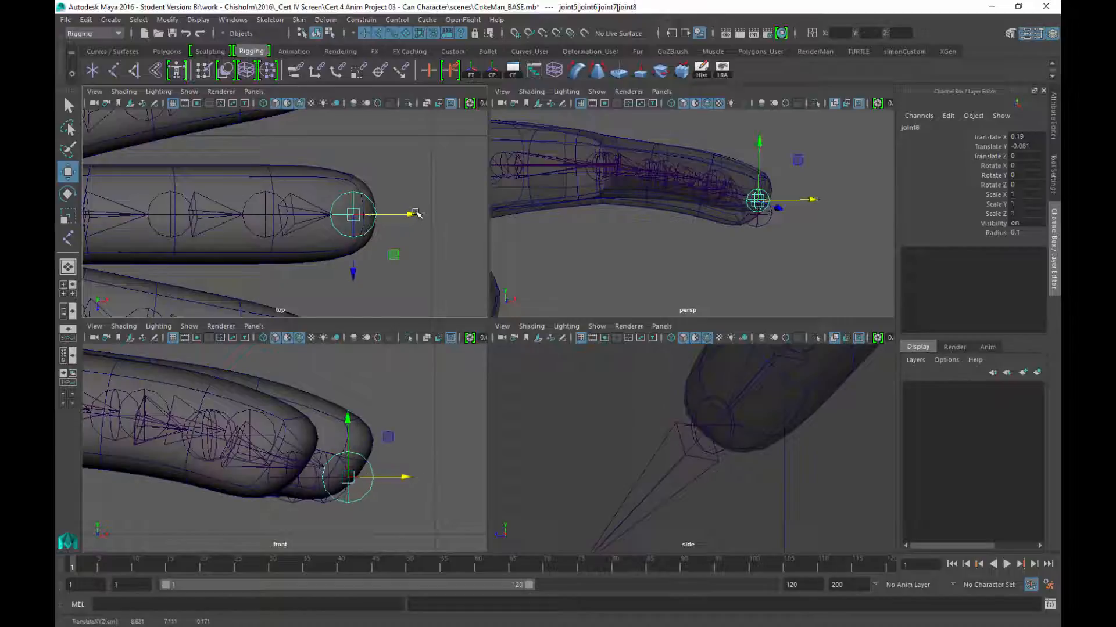
{"action": "middle_click_drag", "start_coordinate": [373, 191], "coordinate": [371, 298], "text": "alt"}
{"action": "left_click", "coordinate": [325, 172]}
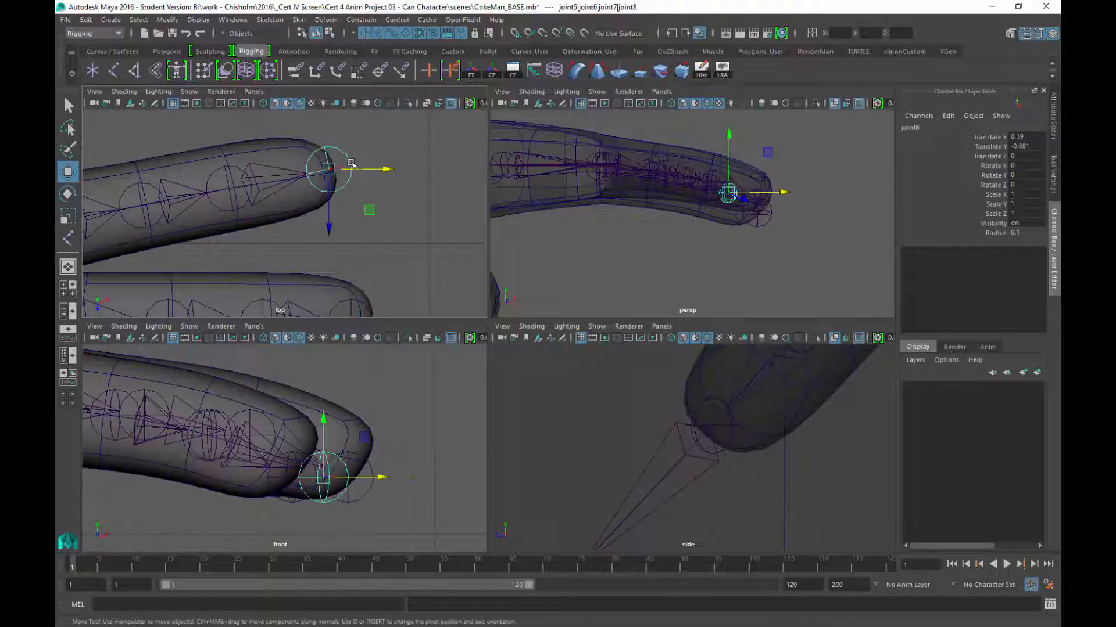
{"action": "left_click_drag", "start_coordinate": [327, 173], "coordinate": [314, 176]}
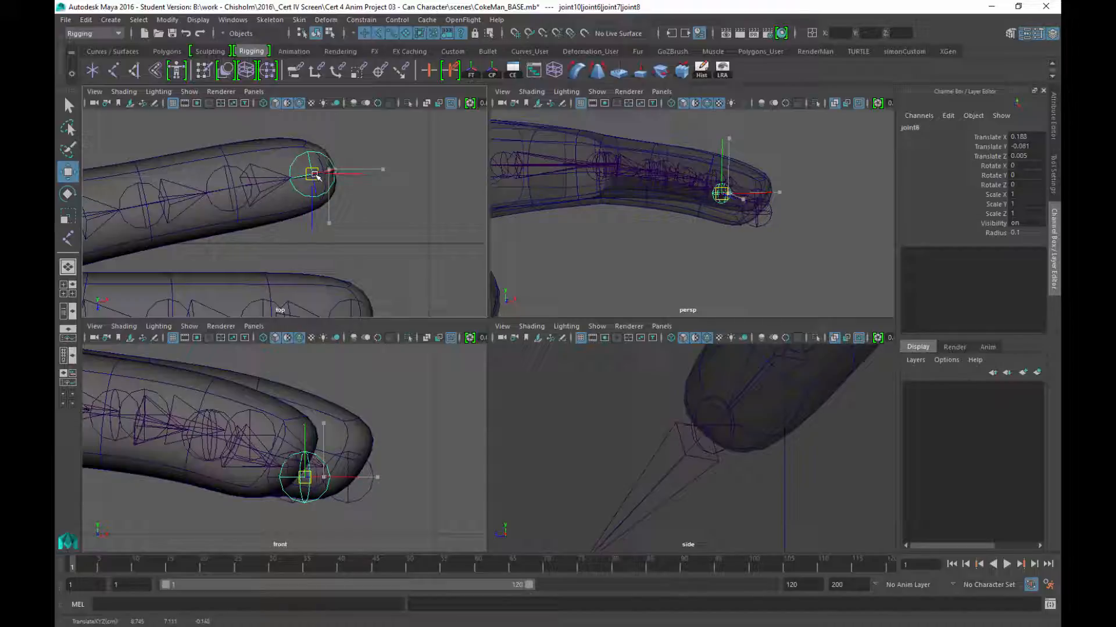
Step: Move the thumb-tip joint inside the thumb mesh, to a translation of about X 0.168, Y -0.118, Z -0.012
{"action": "left_click", "coordinate": [498, 273]}
{"action": "left_click_drag", "start_coordinate": [771, 280], "coordinate": [672, 245], "text": "alt"}
{"action": "left_click", "coordinate": [613, 254]}
{"action": "key", "text": "shift+f"}
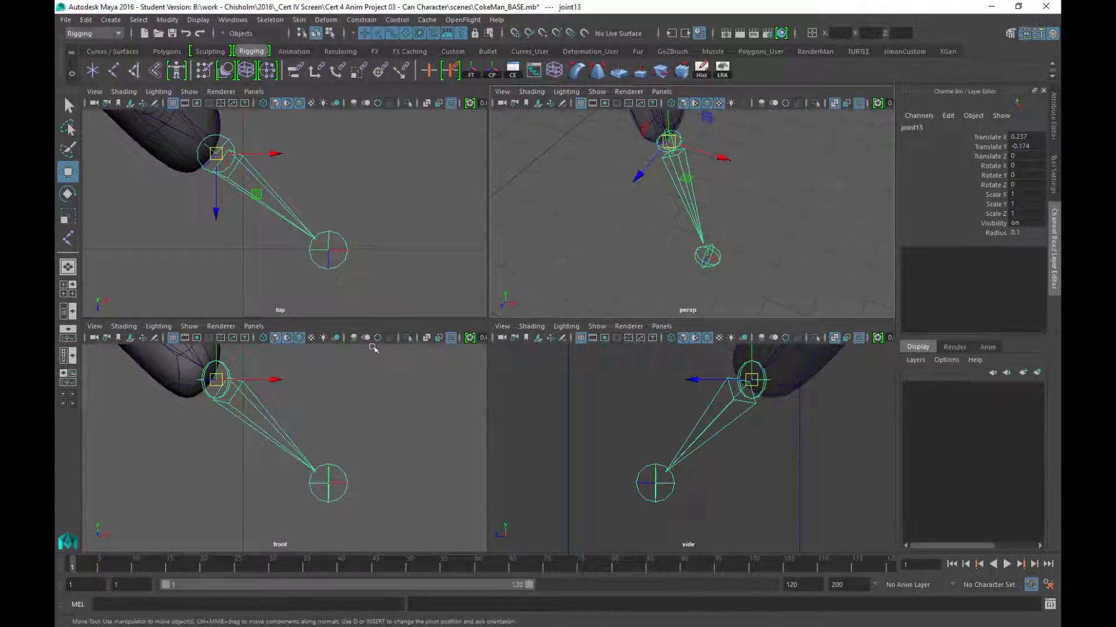
{"action": "right_click_drag", "start_coordinate": [381, 403], "coordinate": [428, 488], "text": "alt"}
{"action": "left_click_drag", "start_coordinate": [590, 229], "coordinate": [668, 205], "text": "alt"}
{"action": "middle_click_drag", "start_coordinate": [668, 204], "coordinate": [668, 258], "text": "alt"}
{"action": "left_click_drag", "start_coordinate": [659, 217], "coordinate": [668, 195]}
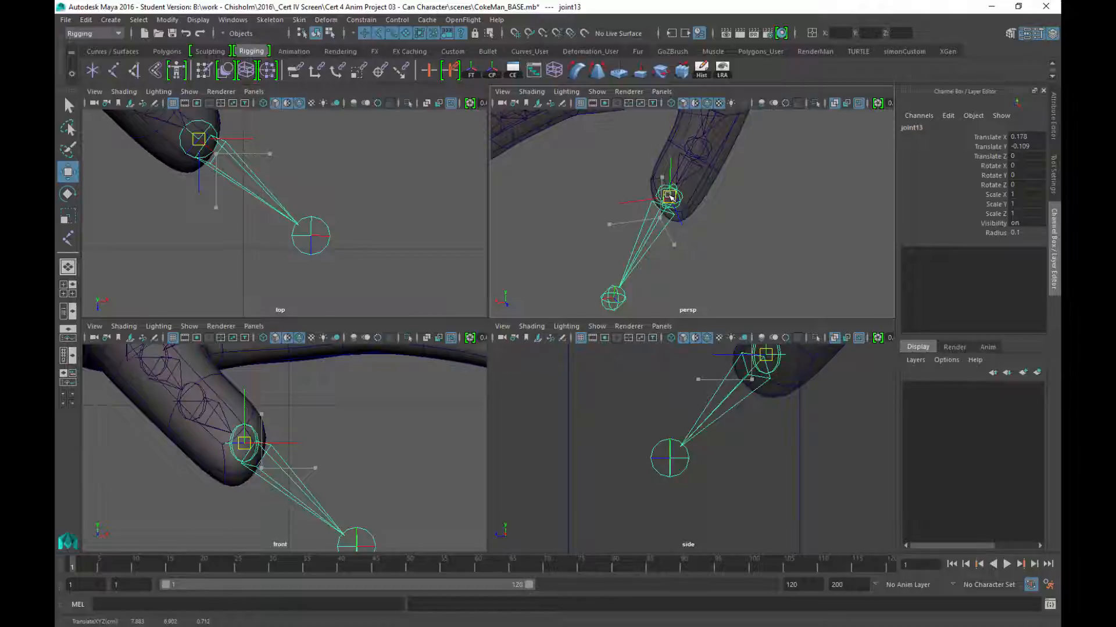
{"action": "middle_click_drag", "start_coordinate": [251, 159], "coordinate": [279, 200], "text": "alt"}
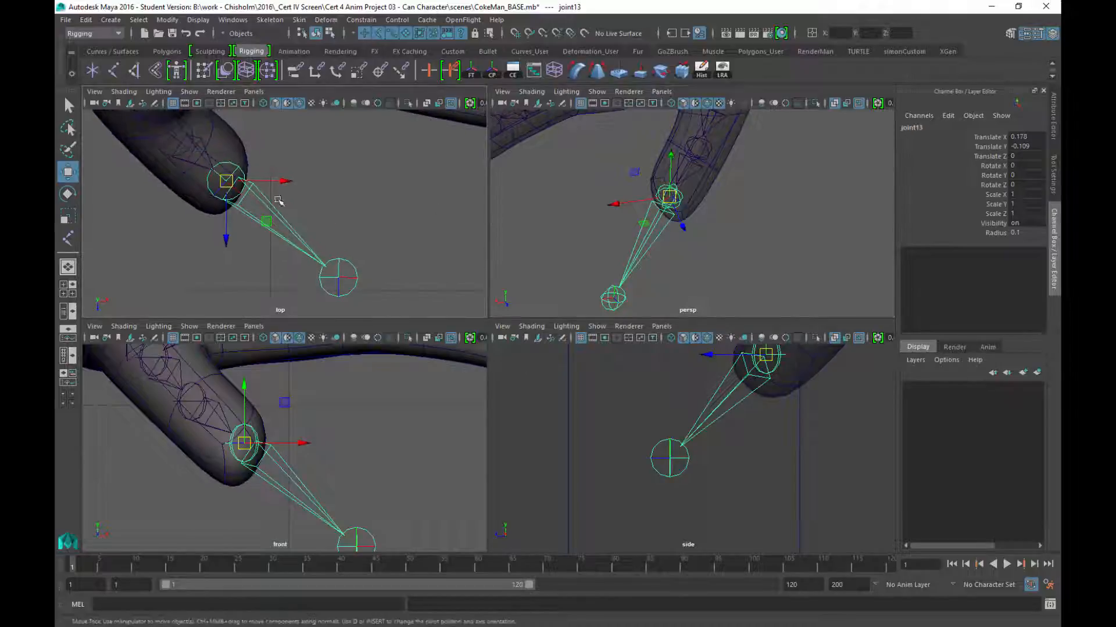
{"action": "middle_click_drag", "start_coordinate": [794, 442], "coordinate": [663, 525], "text": "alt"}
{"action": "left_click_drag", "start_coordinate": [636, 437], "coordinate": [636, 445]}
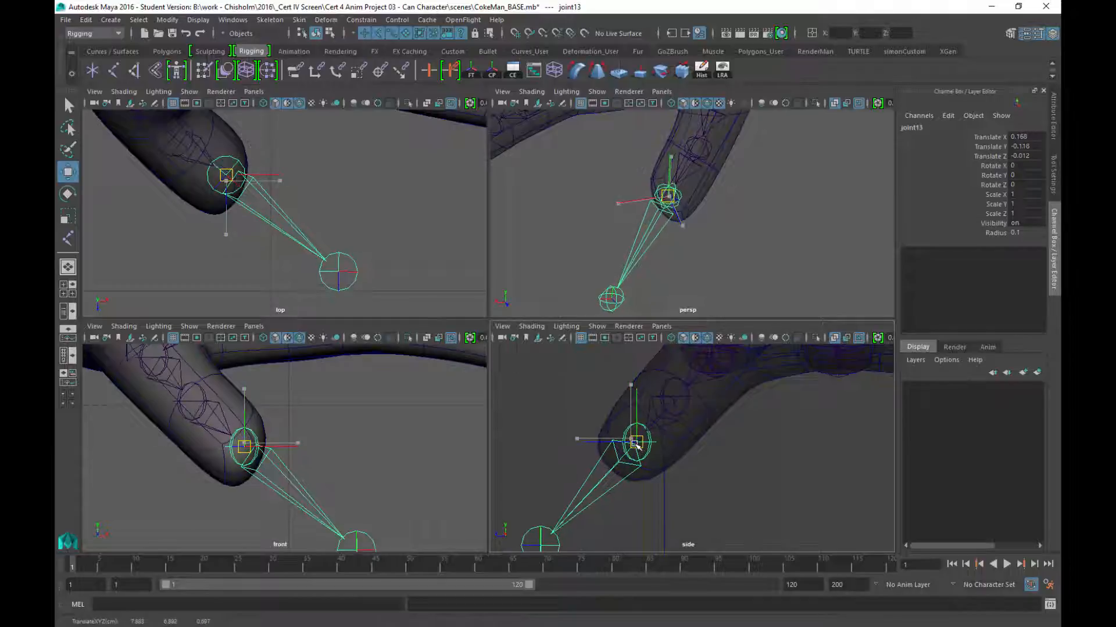
{"action": "left_click_drag", "start_coordinate": [686, 262], "coordinate": [766, 271], "text": "alt"}
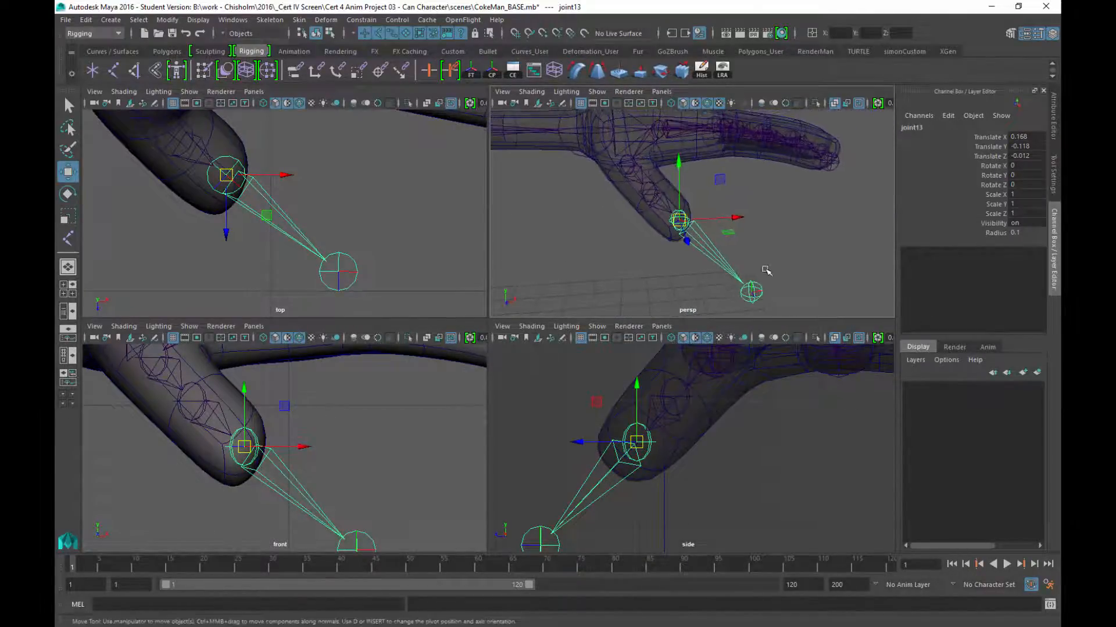
Step: Select the base joints of the three fingers and the thumb and unparent them from the palm joint
{"action": "right_click_drag", "start_coordinate": [445, 256], "coordinate": [400, 213], "text": "alt"}
{"action": "middle_click_drag", "start_coordinate": [400, 212], "coordinate": [421, 240], "text": "alt"}
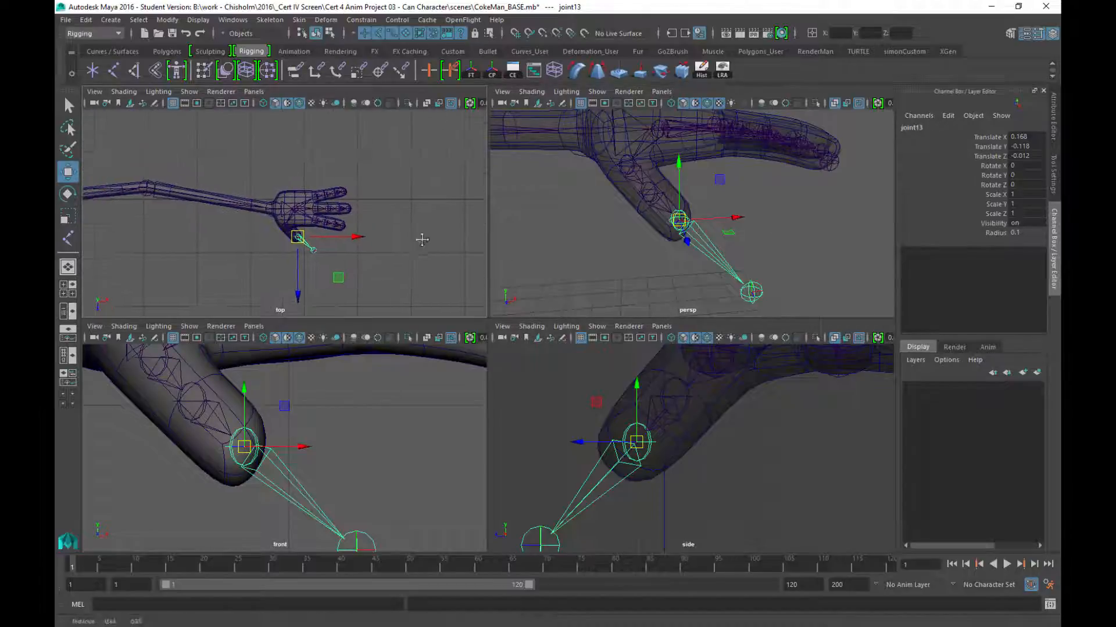
{"action": "right_click_drag", "start_coordinate": [422, 240], "coordinate": [463, 356], "text": "alt"}
{"action": "middle_click_drag", "start_coordinate": [436, 259], "coordinate": [374, 259], "text": "alt"}
{"action": "key", "text": "space"}
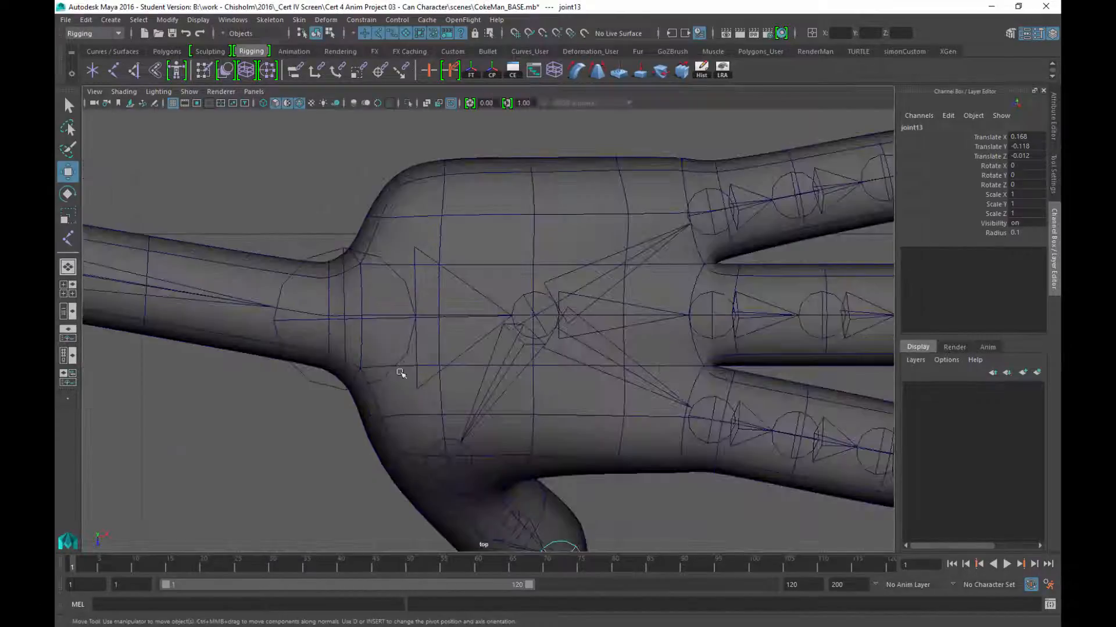
{"action": "right_click_drag", "start_coordinate": [582, 369], "coordinate": [552, 379], "text": "alt"}
{"action": "middle_click_drag", "start_coordinate": [513, 371], "coordinate": [439, 334], "text": "alt"}
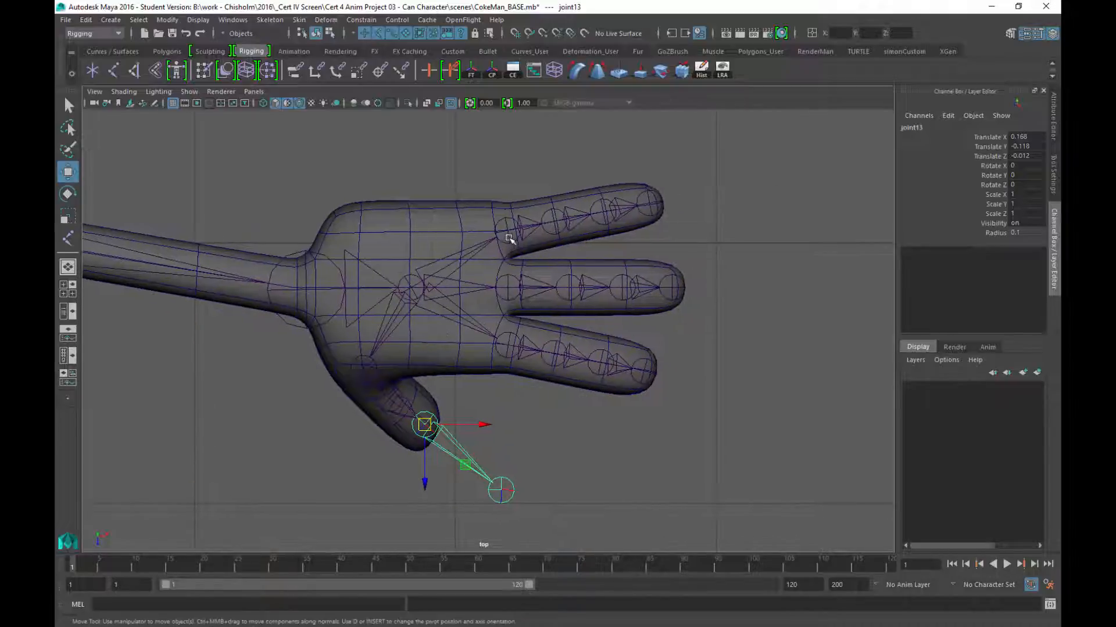
{"action": "left_click", "coordinate": [509, 238]}
{"action": "key", "text": "q"}
{"action": "left_click", "coordinate": [510, 288], "text": "shift"}
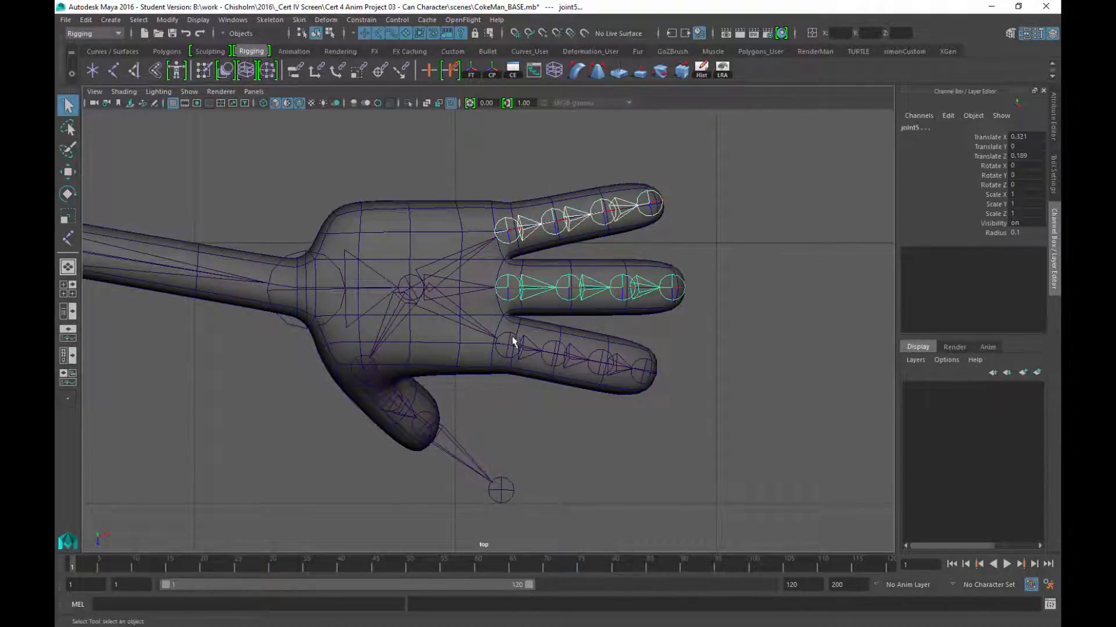
{"action": "left_click", "coordinate": [512, 343]}
{"action": "left_click", "coordinate": [362, 369]}
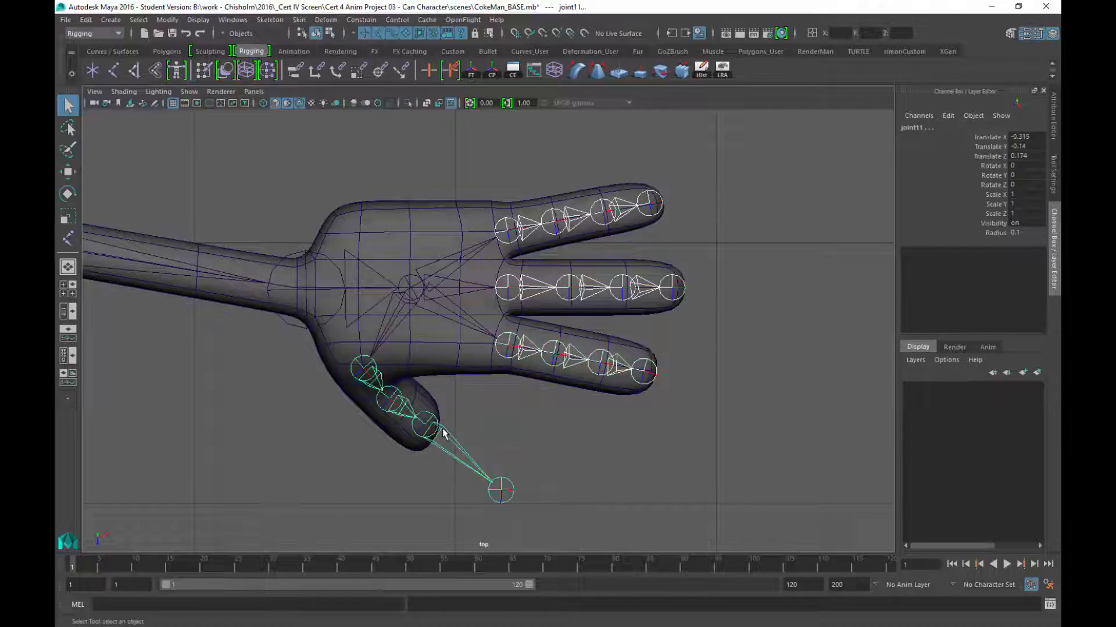
{"action": "left_click", "coordinate": [86, 20]}
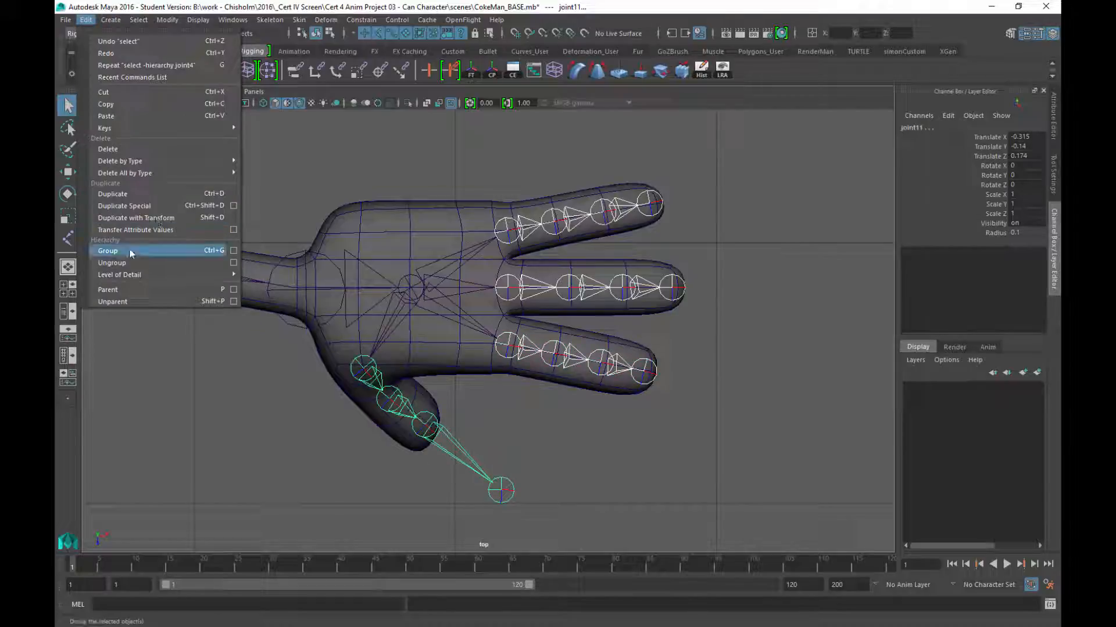
{"action": "left_click", "coordinate": [114, 302]}
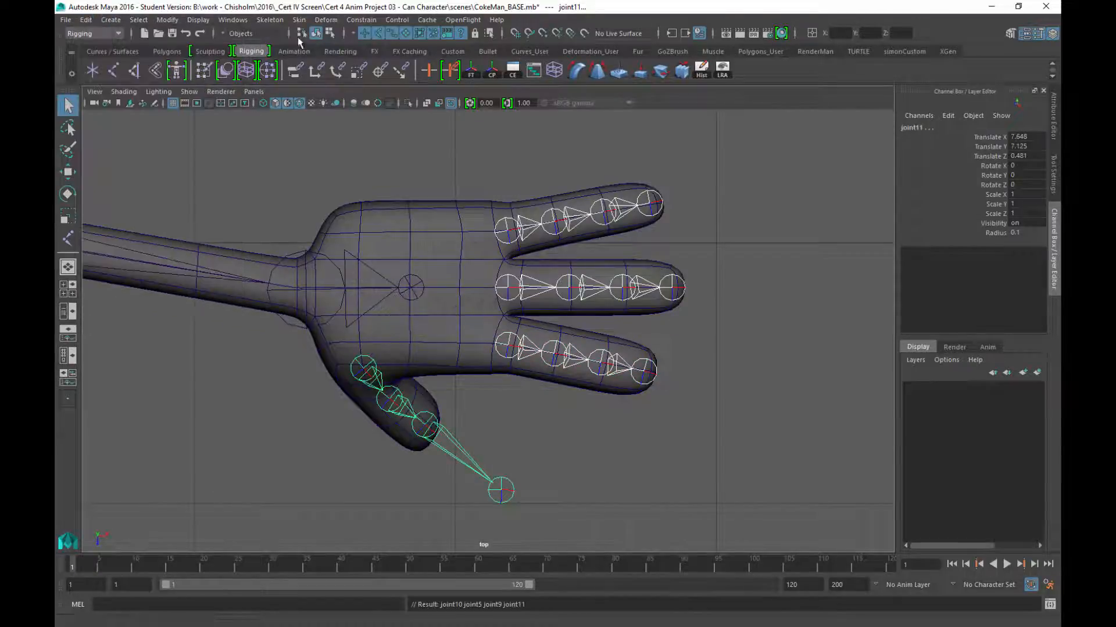
Step: Select the arm chain from its shoulder joint and orient its joints with the current Orient Joint settings
{"action": "scroll", "coordinate": [564, 422], "scroll_direction": "down", "scroll_amount": 5}
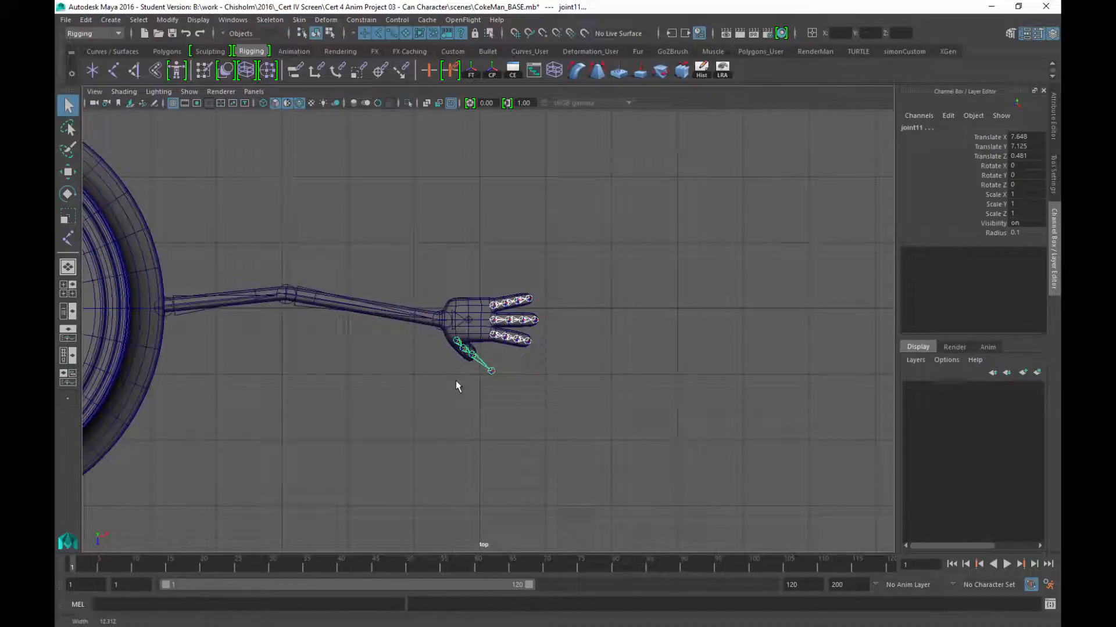
{"action": "left_click", "coordinate": [203, 322]}
{"action": "left_click", "coordinate": [163, 306]}
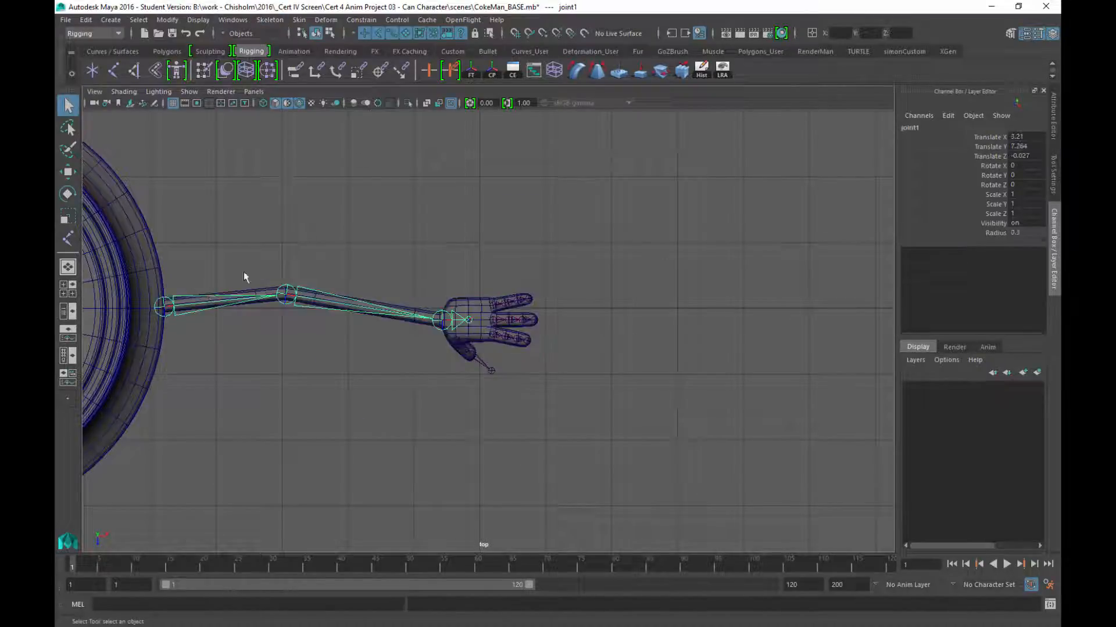
{"action": "left_click", "coordinate": [275, 21]}
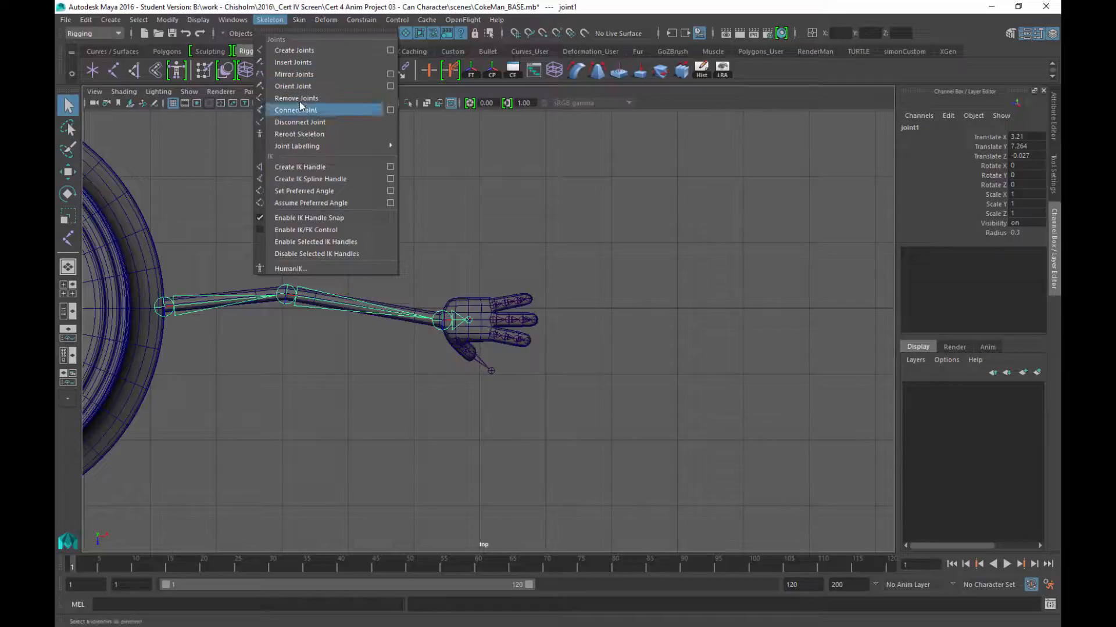
{"action": "left_click", "coordinate": [361, 87]}
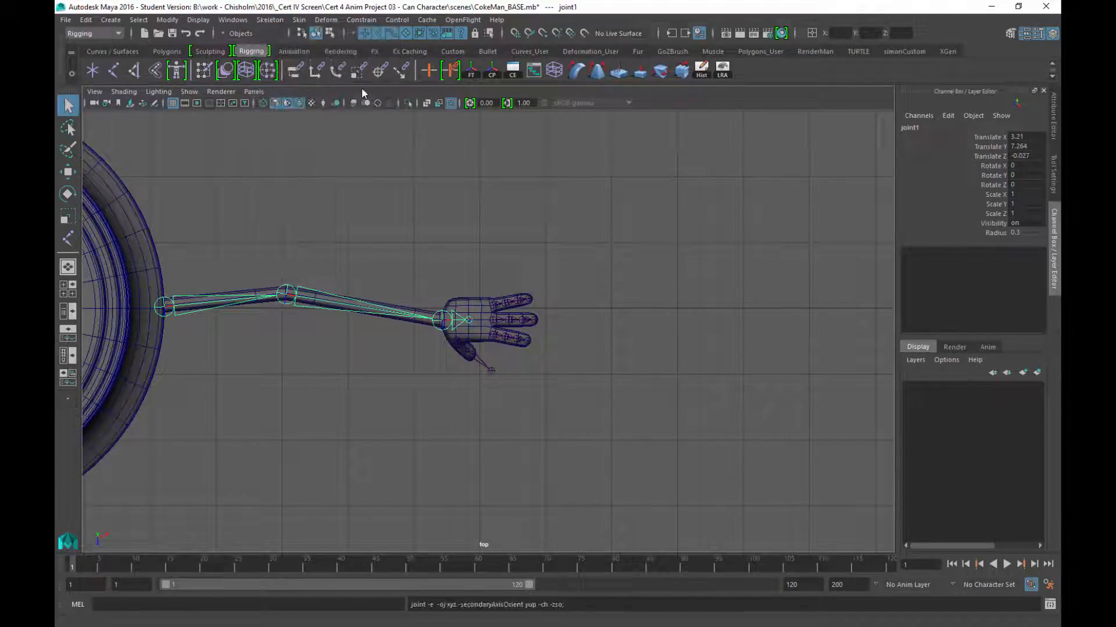
Step: Apply Orient Joint to the arm chain again with primary axis X, secondary axis Y and child joints included, keeping its options open
{"action": "right_click_drag", "start_coordinate": [342, 310], "coordinate": [654, 544], "text": "alt"}
{"action": "middle_click_drag", "start_coordinate": [342, 351], "coordinate": [504, 410], "text": "alt"}
{"action": "left_click", "coordinate": [270, 19]}
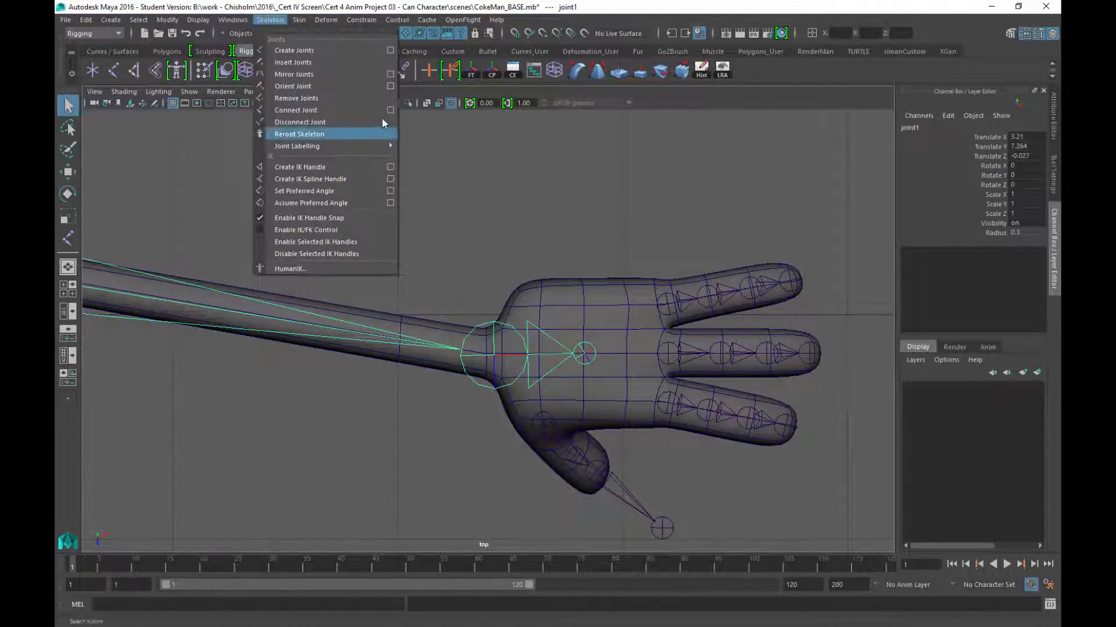
{"action": "left_click", "coordinate": [390, 86]}
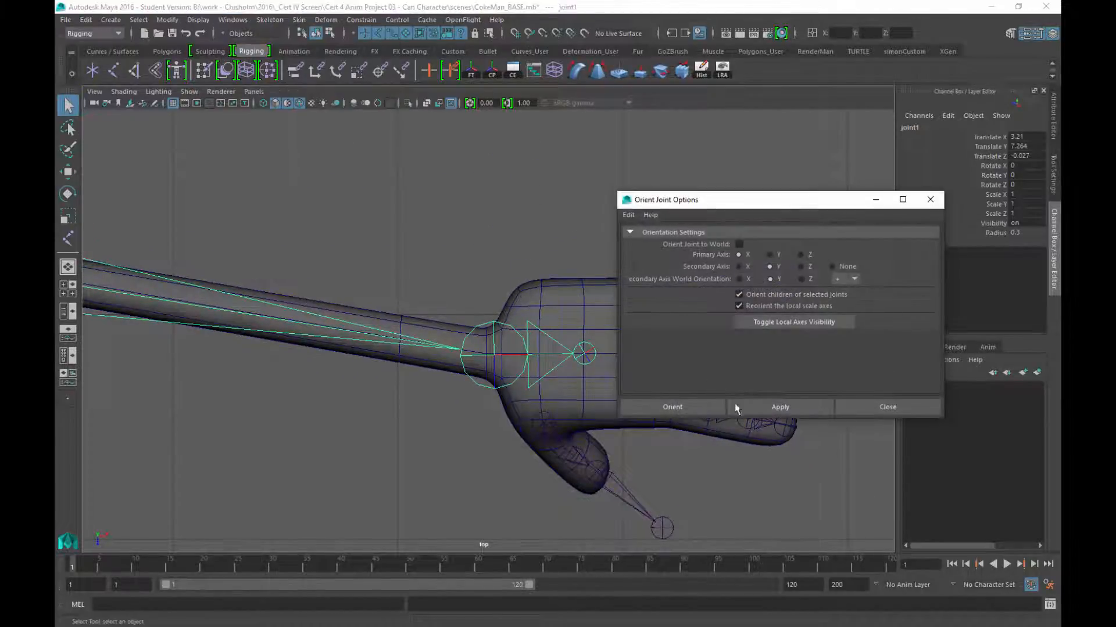
{"action": "left_click", "coordinate": [749, 408]}
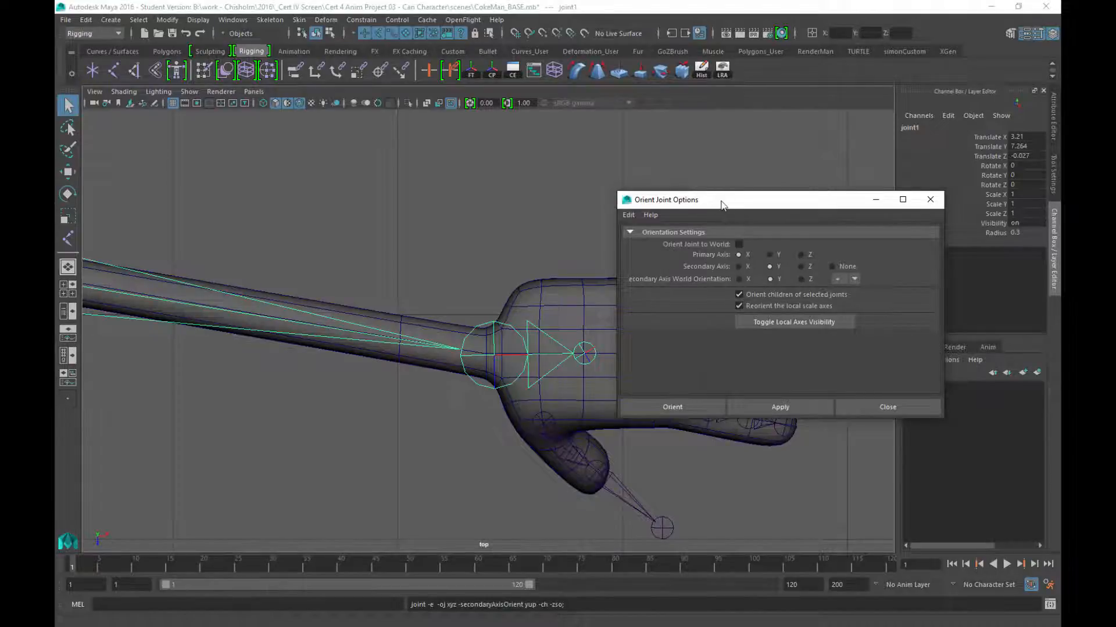
{"action": "left_click_drag", "start_coordinate": [722, 205], "coordinate": [217, 149]}
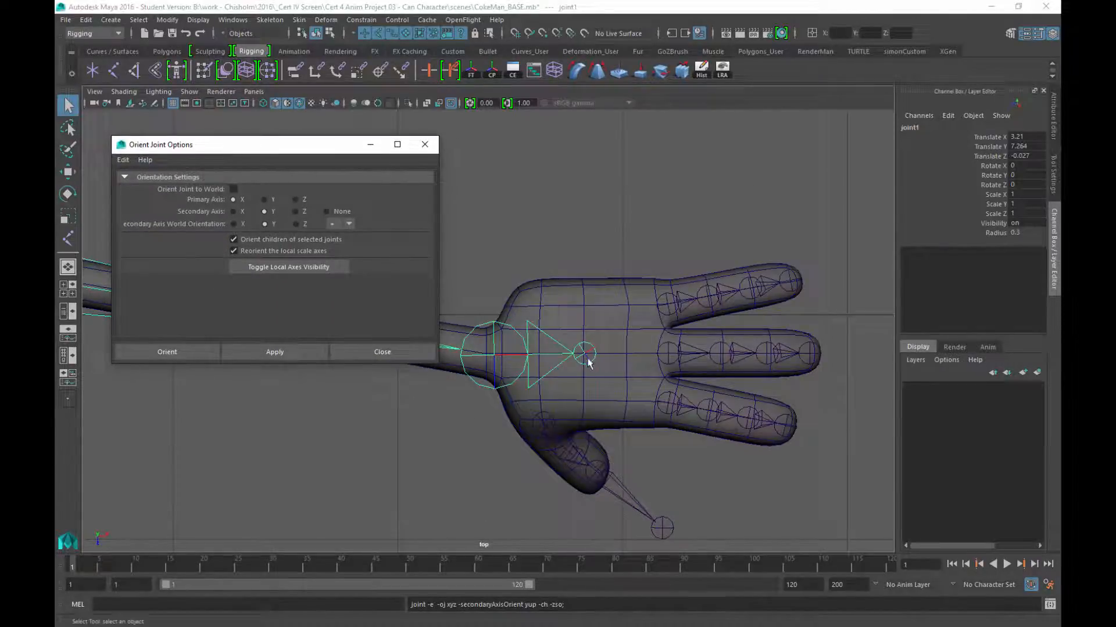
Step: Parent the middle finger chain's base joint to the palm joint
{"action": "middle_click_drag", "start_coordinate": [570, 364], "coordinate": [532, 353], "text": "alt"}
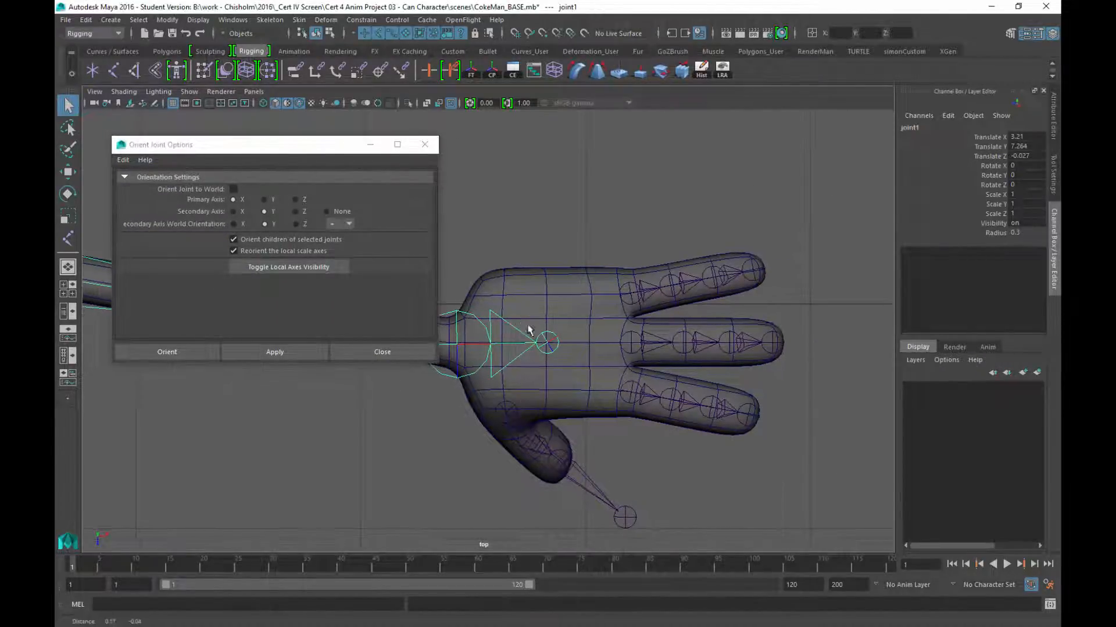
{"action": "left_click", "coordinate": [631, 347]}
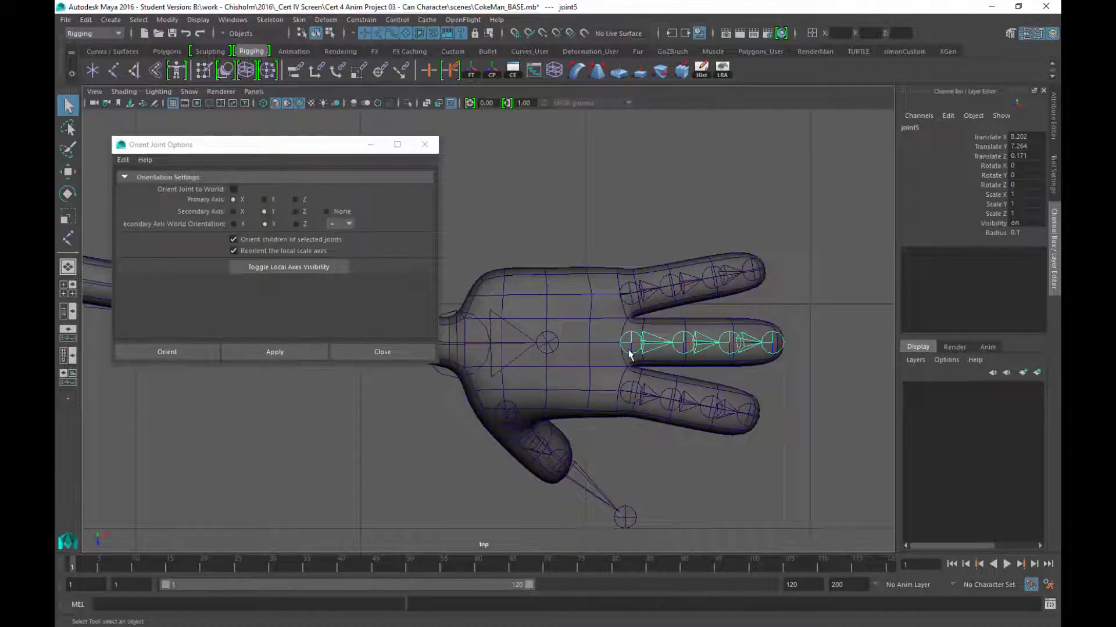
{"action": "left_click", "coordinate": [546, 344]}
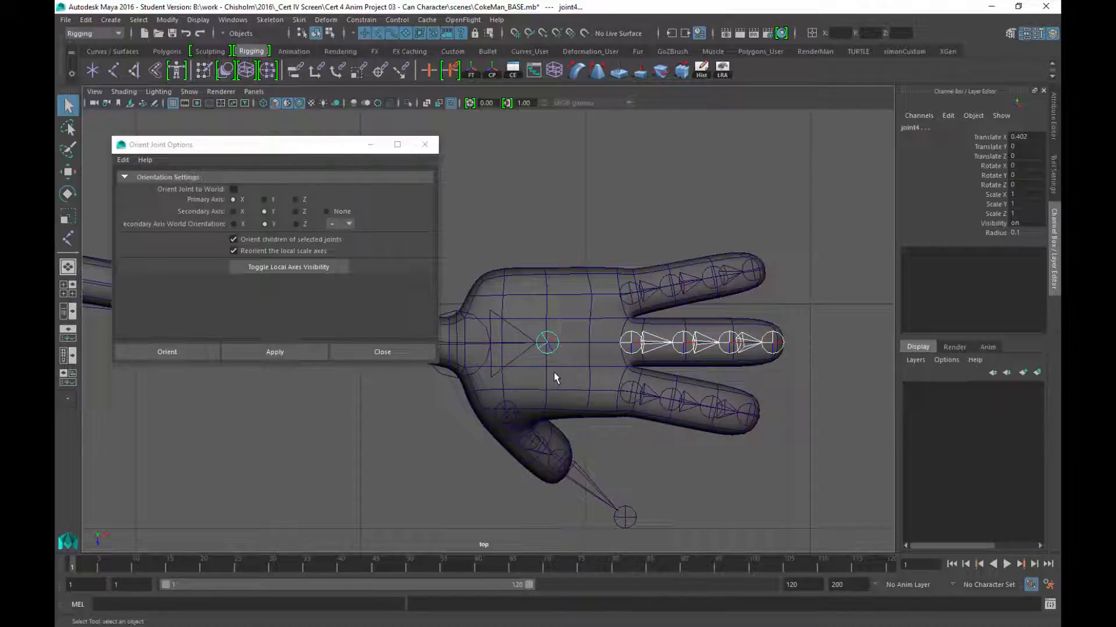
{"action": "key", "text": "Down"}
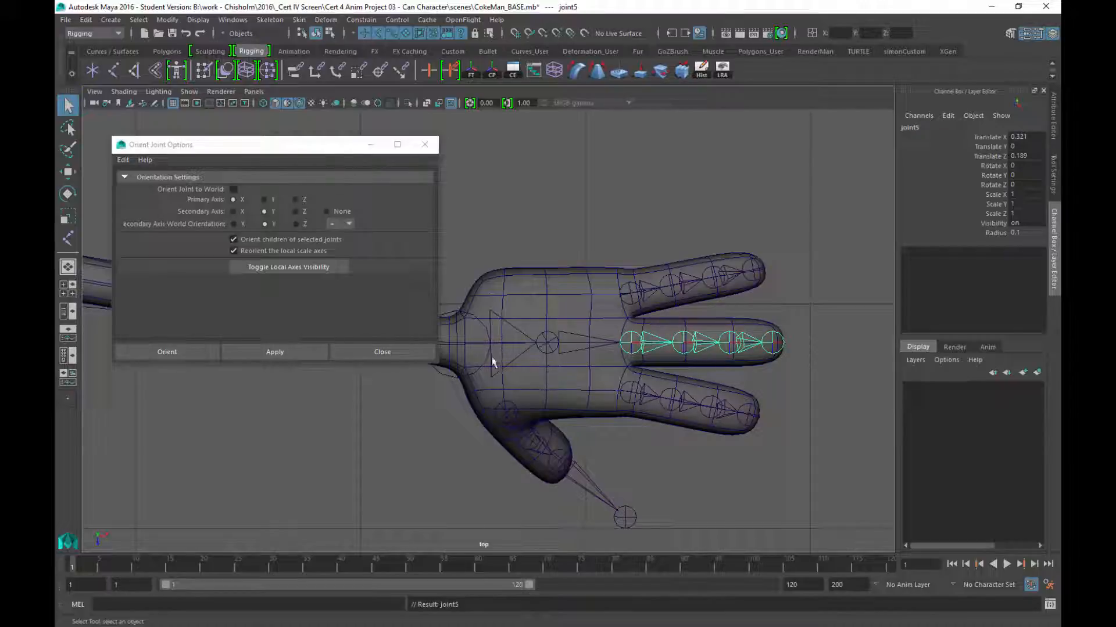
Step: Select the arm chain up to its shoulder joint and apply Orient Joint with primary axis X, secondary axis Y and child joints included
{"action": "key", "text": "Up"}
{"action": "key", "text": "Up"}
{"action": "key", "text": "Up"}
{"action": "key", "text": "Up"}
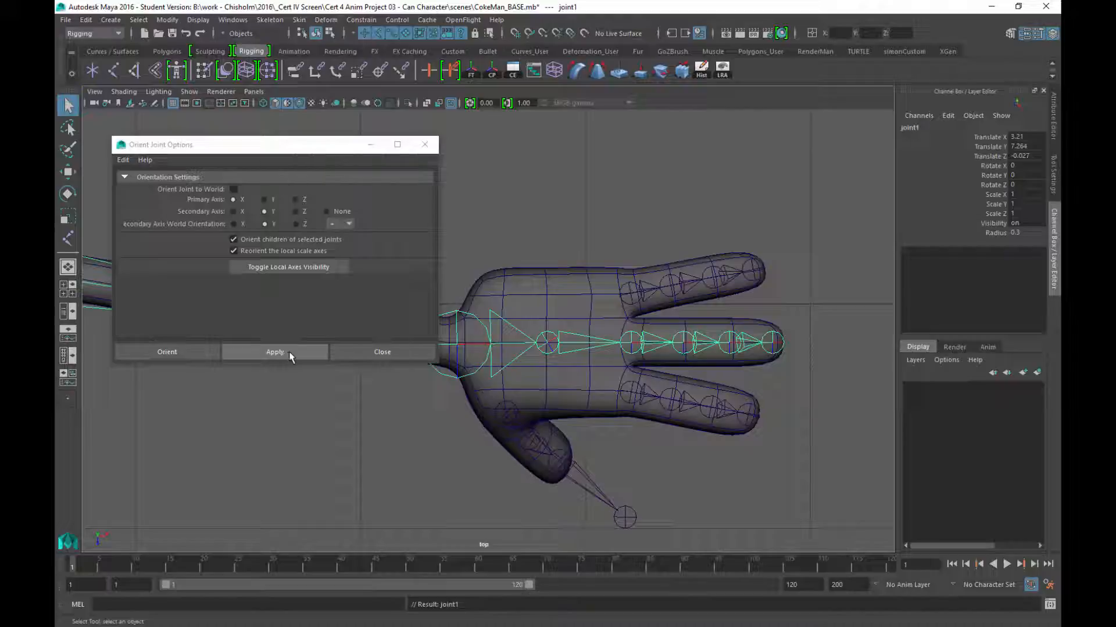
{"action": "left_click", "coordinate": [289, 351]}
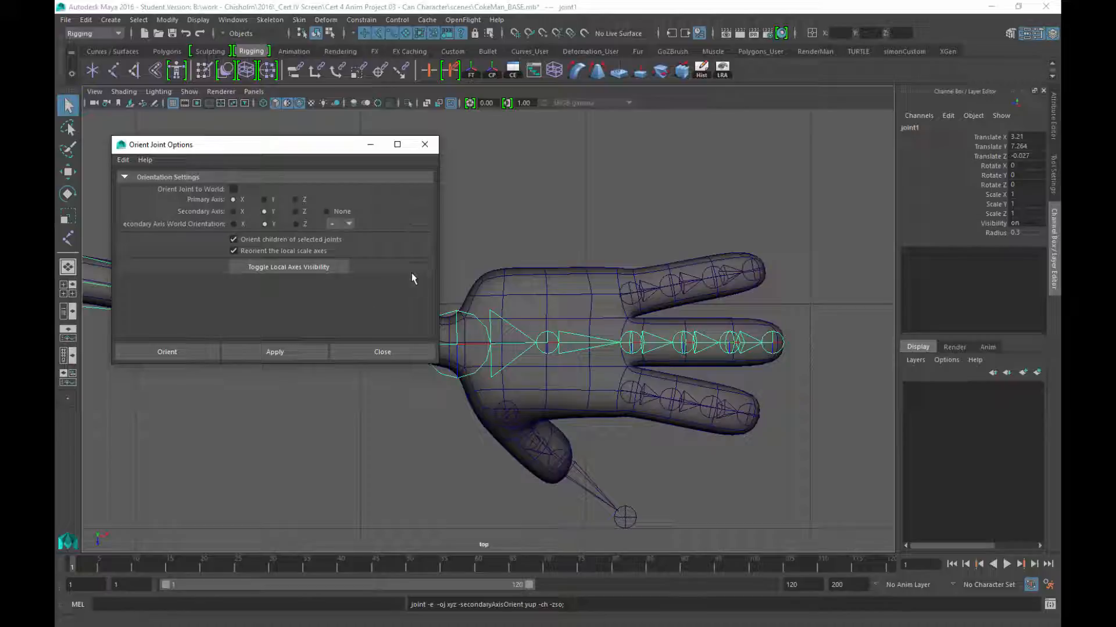
Step: Inspect the outer finger chain and orient the thumb chain from its base joint with the current Orient Joint settings
{"action": "left_click", "coordinate": [634, 297]}
{"action": "left_click", "coordinate": [633, 297]}
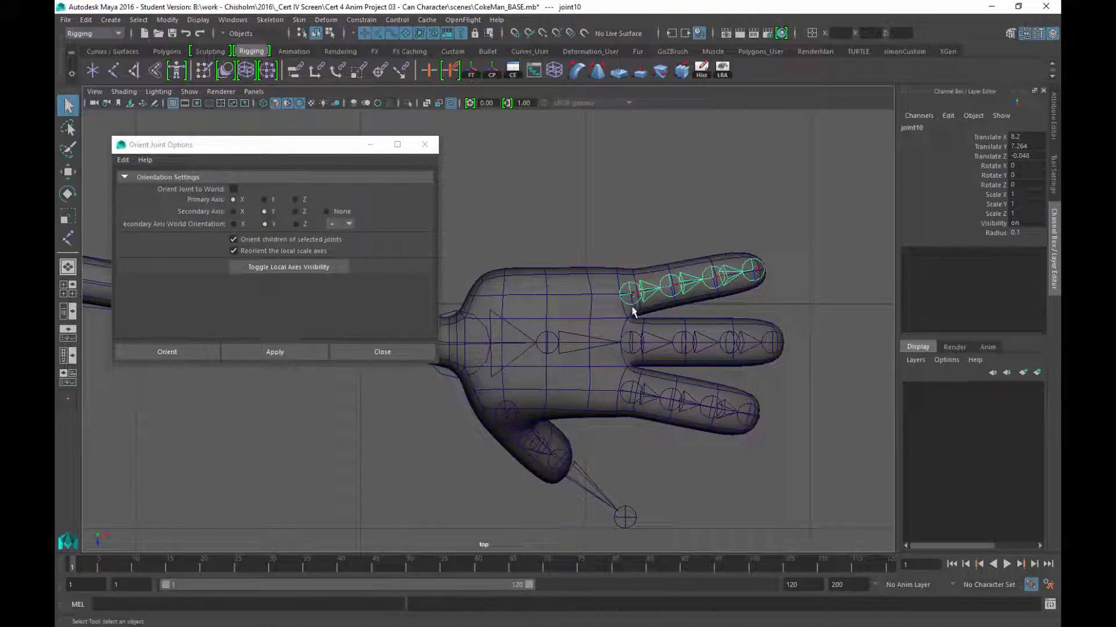
{"action": "left_click", "coordinate": [639, 347]}
{"action": "left_click", "coordinate": [651, 287]}
{"action": "left_click", "coordinate": [420, 453]}
{"action": "middle_click_drag", "start_coordinate": [525, 427], "coordinate": [648, 321], "text": "alt"}
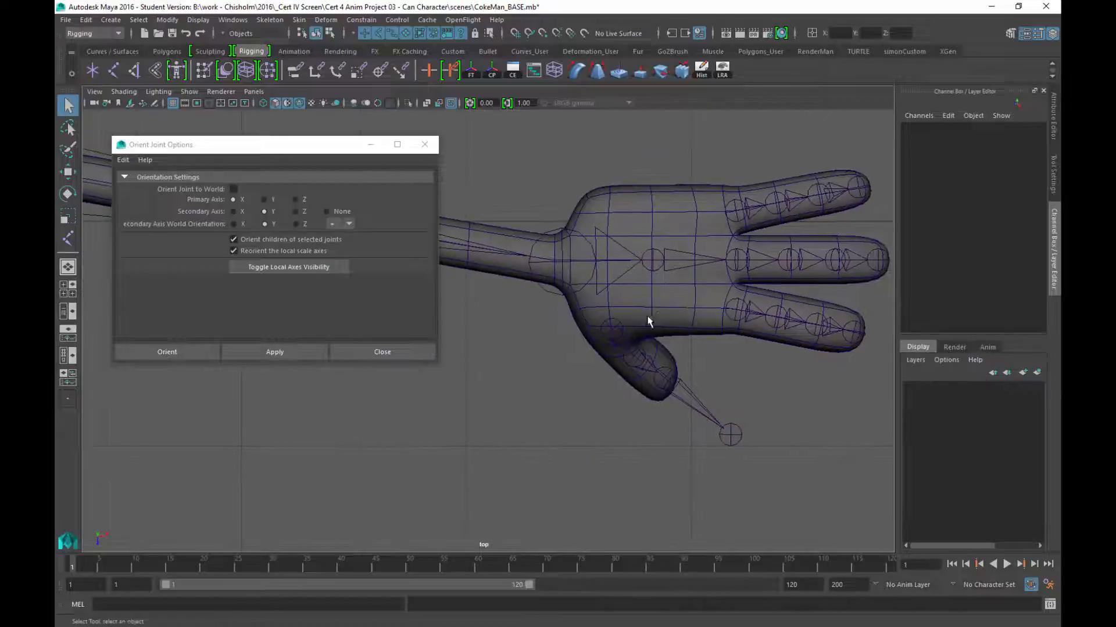
{"action": "left_click", "coordinate": [611, 331]}
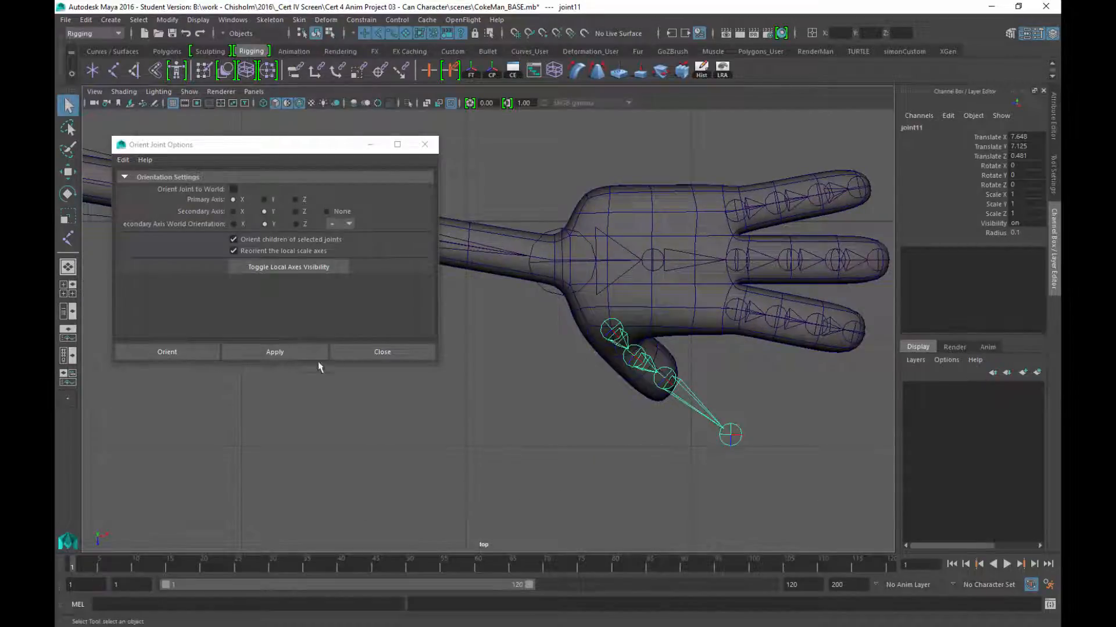
{"action": "left_click", "coordinate": [287, 353]}
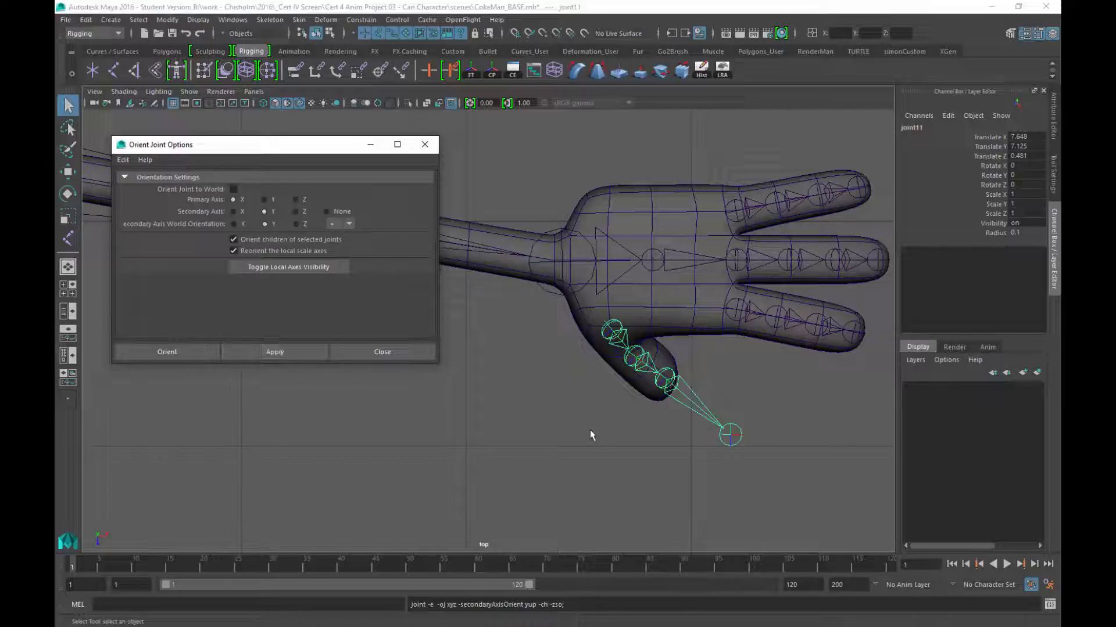
Step: Delete the extra end joint that sticks out beyond the thumb mesh
{"action": "key", "text": "space"}
{"action": "left_click", "coordinate": [667, 96]}
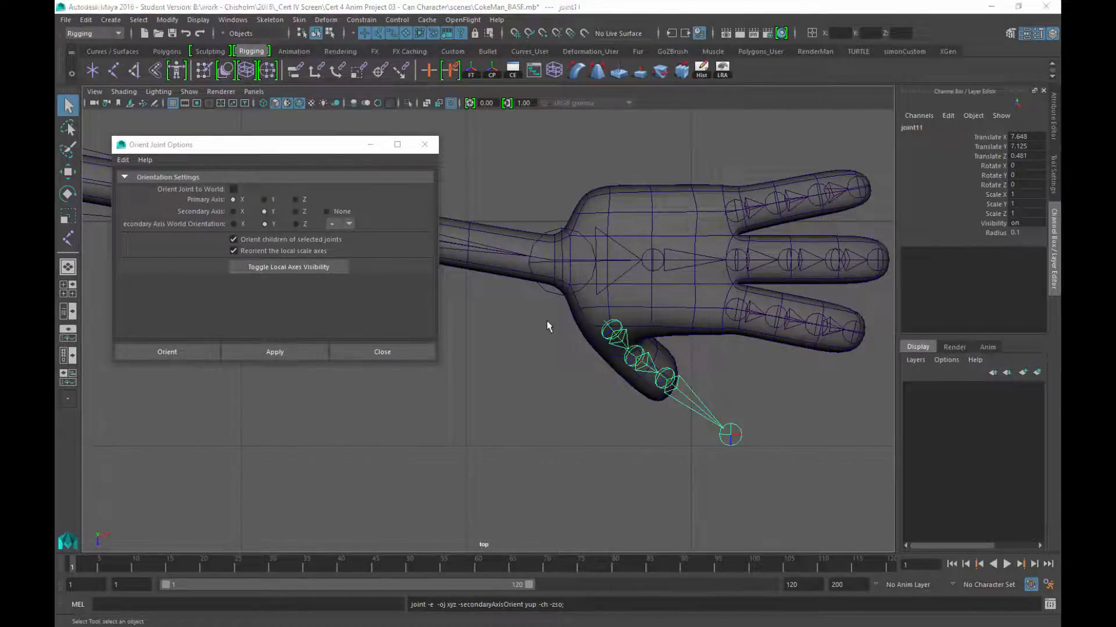
{"action": "key", "text": "space"}
{"action": "left_click_drag", "start_coordinate": [729, 283], "coordinate": [793, 199], "text": "alt"}
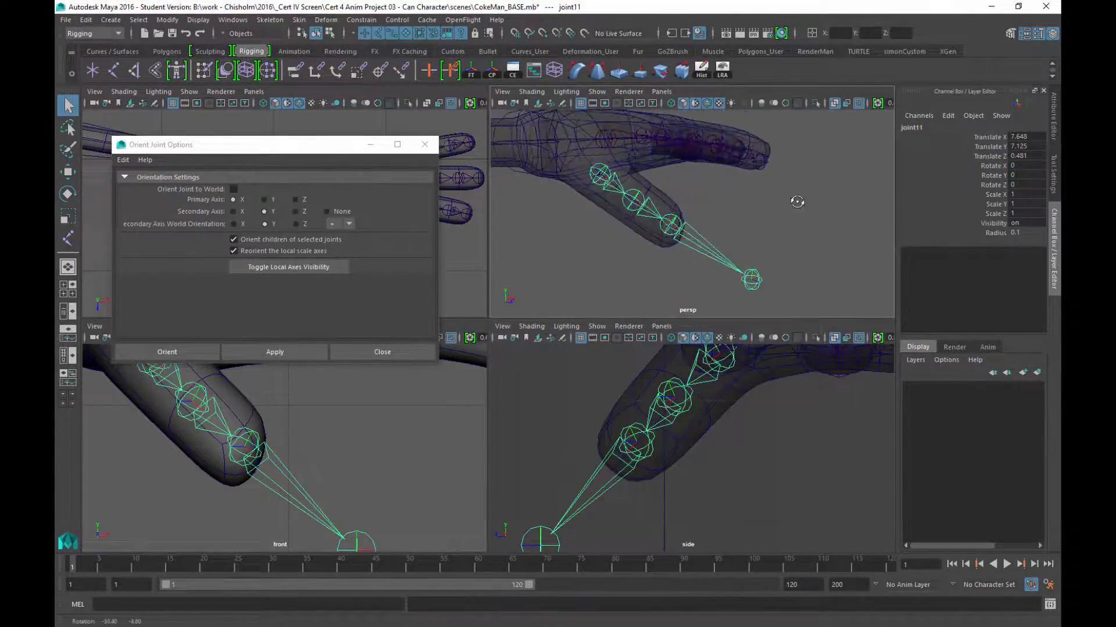
{"action": "left_click", "coordinate": [752, 280]}
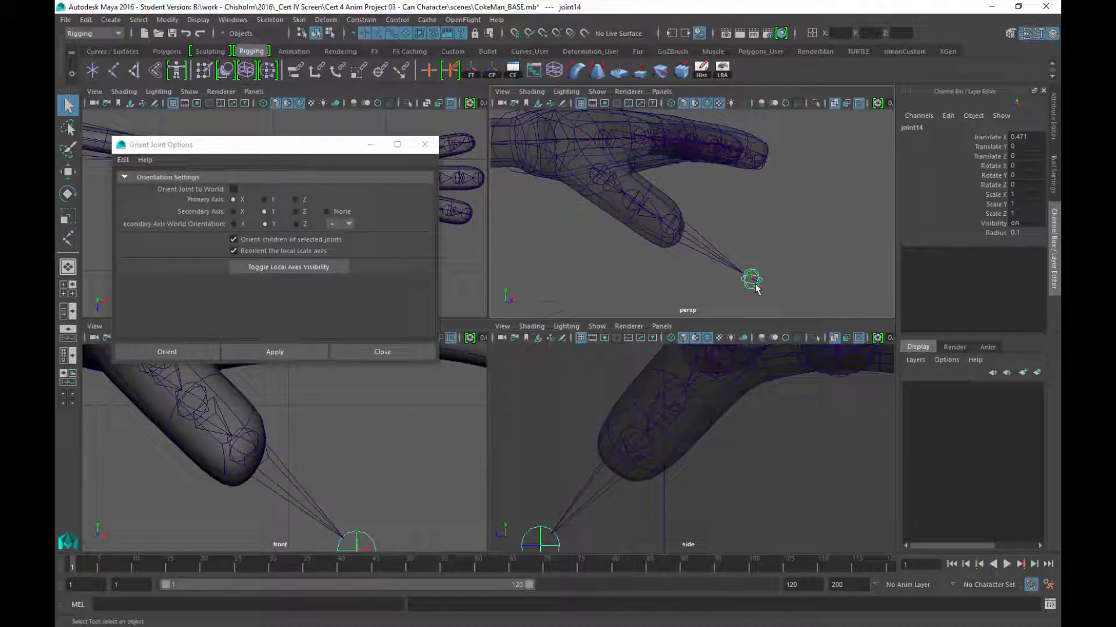
{"action": "key", "text": "Delete"}
{"action": "left_click_drag", "start_coordinate": [720, 198], "coordinate": [633, 203], "text": "alt"}
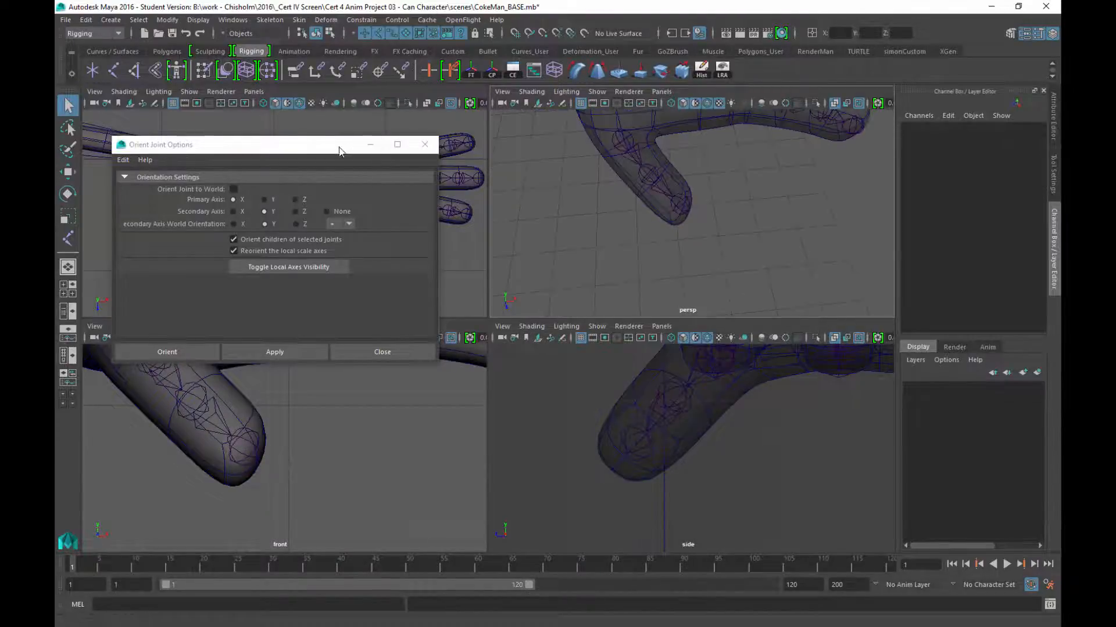
Step: Parent the base joints of the two outer fingers and the thumb to the palm joint, and close the Orient Joint options
{"action": "left_click_drag", "start_coordinate": [339, 151], "coordinate": [785, 385]}
{"action": "scroll", "coordinate": [331, 249], "scroll_direction": "up", "scroll_amount": 5}
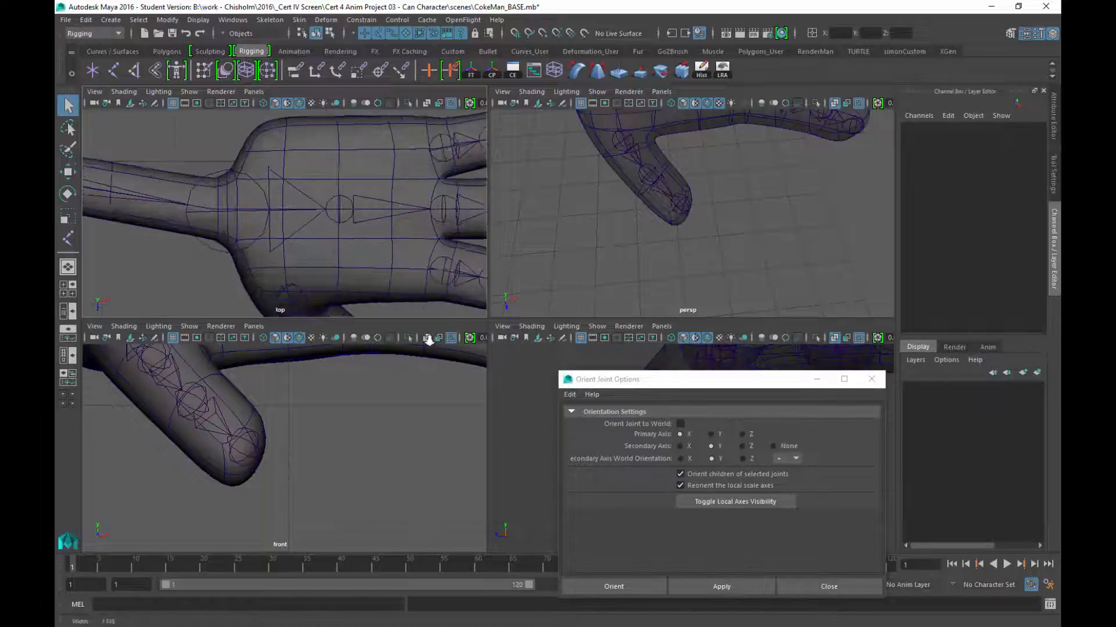
{"action": "scroll", "coordinate": [386, 294], "scroll_direction": "down", "scroll_amount": 3}
{"action": "key", "text": "space"}
{"action": "scroll", "coordinate": [474, 194], "scroll_direction": "down", "scroll_amount": 1}
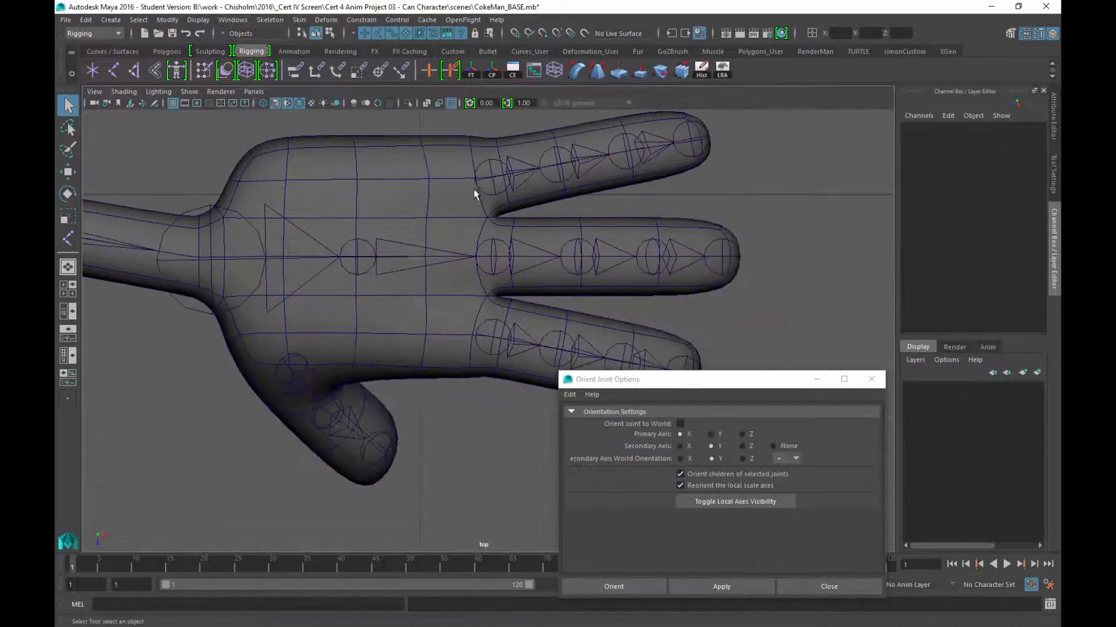
{"action": "left_click", "coordinate": [494, 180]}
{"action": "left_click", "coordinate": [492, 338], "text": "shift"}
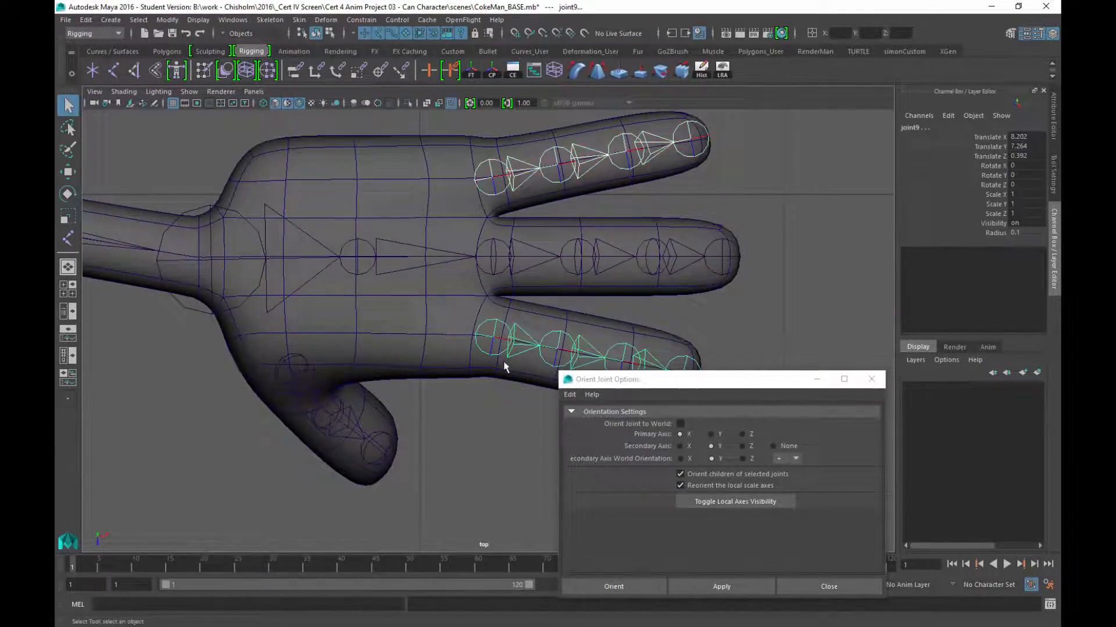
{"action": "left_click", "coordinate": [291, 371], "text": "shift"}
{"action": "left_click", "coordinate": [359, 262]}
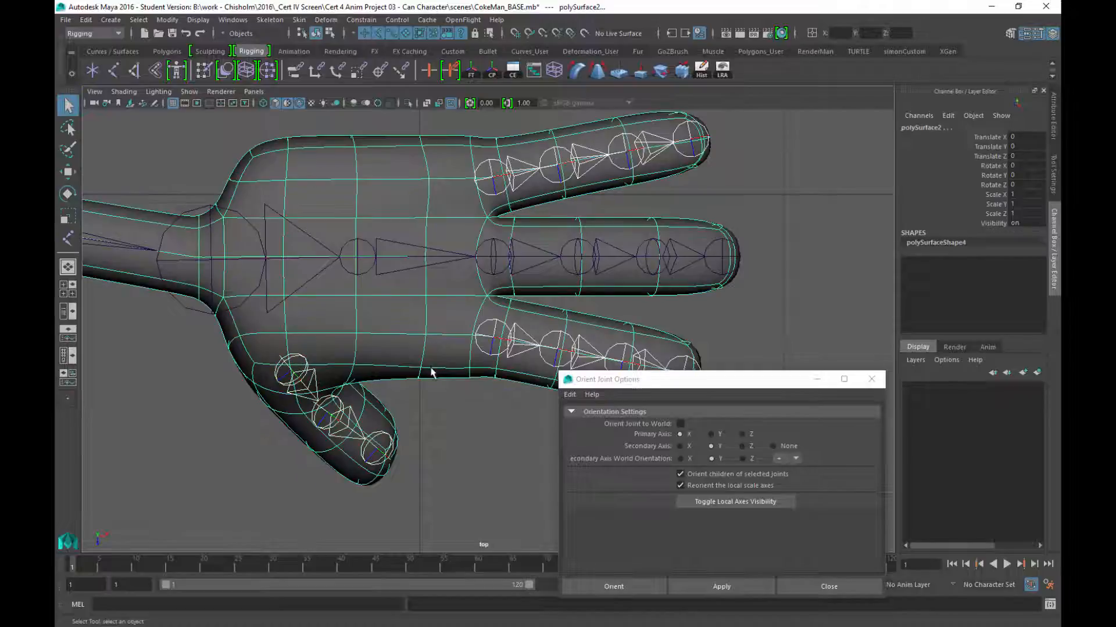
{"action": "left_click", "coordinate": [356, 262]}
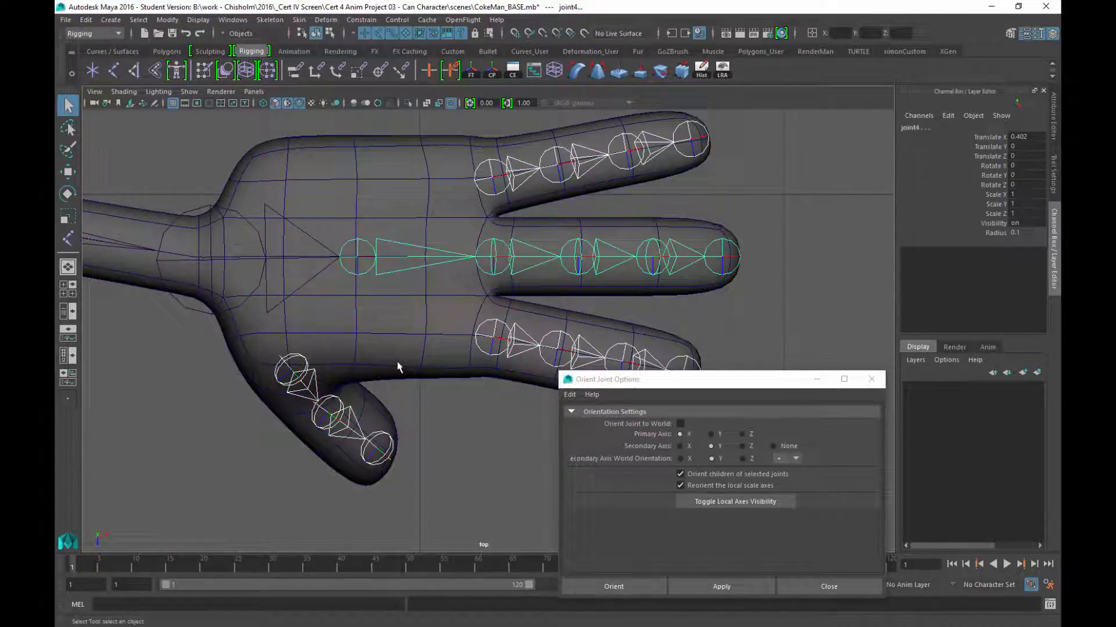
{"action": "key", "text": "p"}
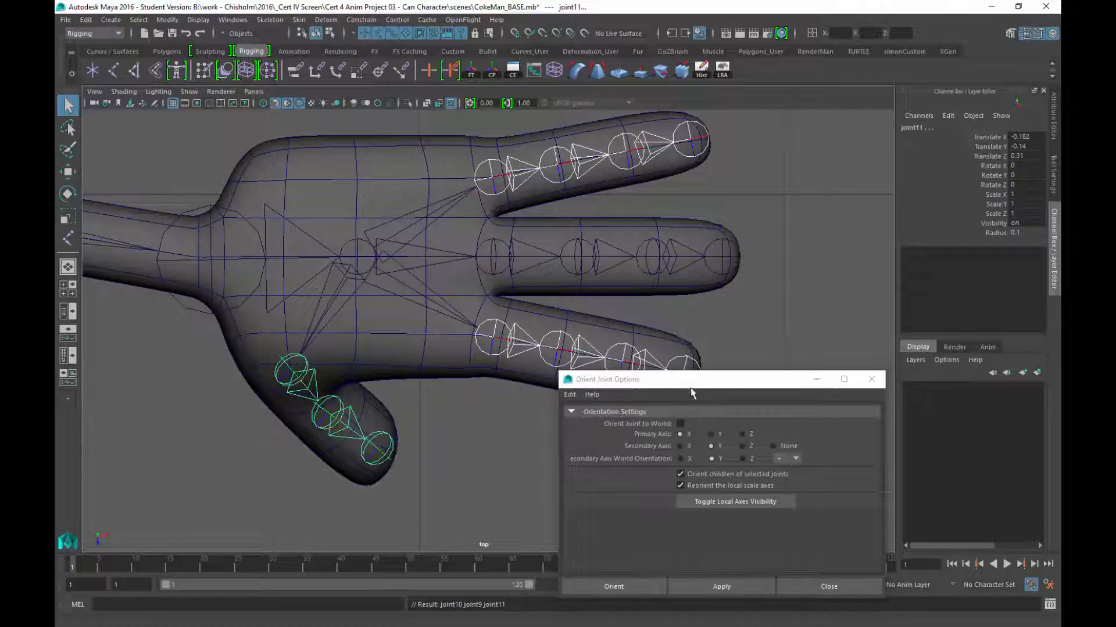
{"action": "left_click", "coordinate": [804, 586]}
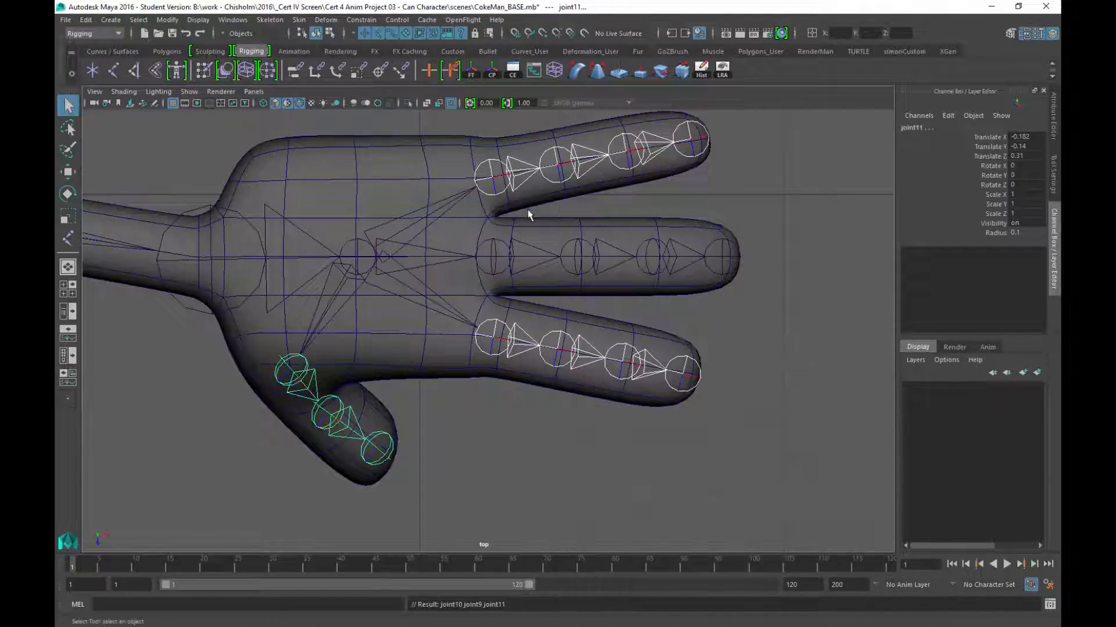
Step: Select the complete arm chain from its shoulder joint and show its fully expanded hierarchy in a widened Outliner beside the perspective view
{"action": "key", "text": "space"}
{"action": "key", "text": "space"}
{"action": "right_click_drag", "start_coordinate": [691, 352], "coordinate": [419, 218], "text": "alt"}
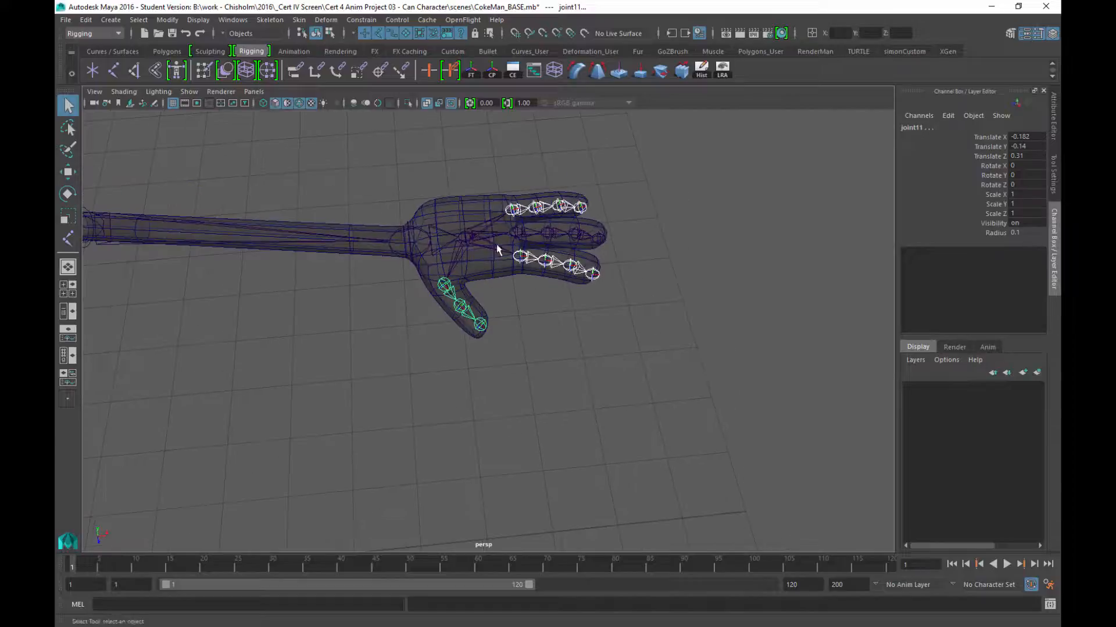
{"action": "left_click_drag", "start_coordinate": [497, 250], "coordinate": [173, 202], "text": "alt"}
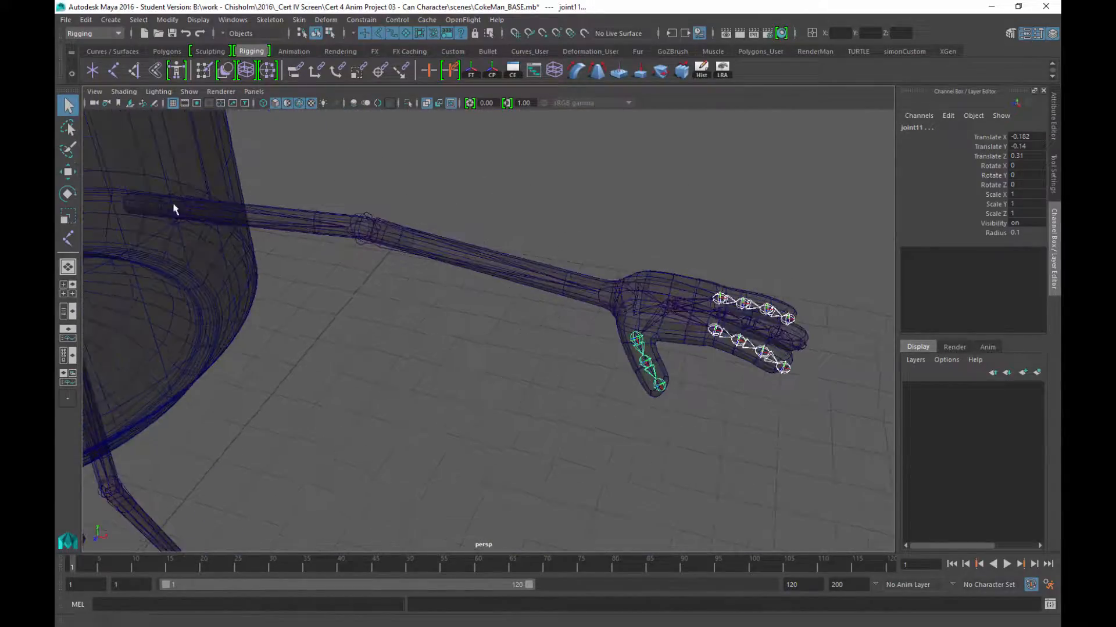
{"action": "left_click", "coordinate": [176, 208]}
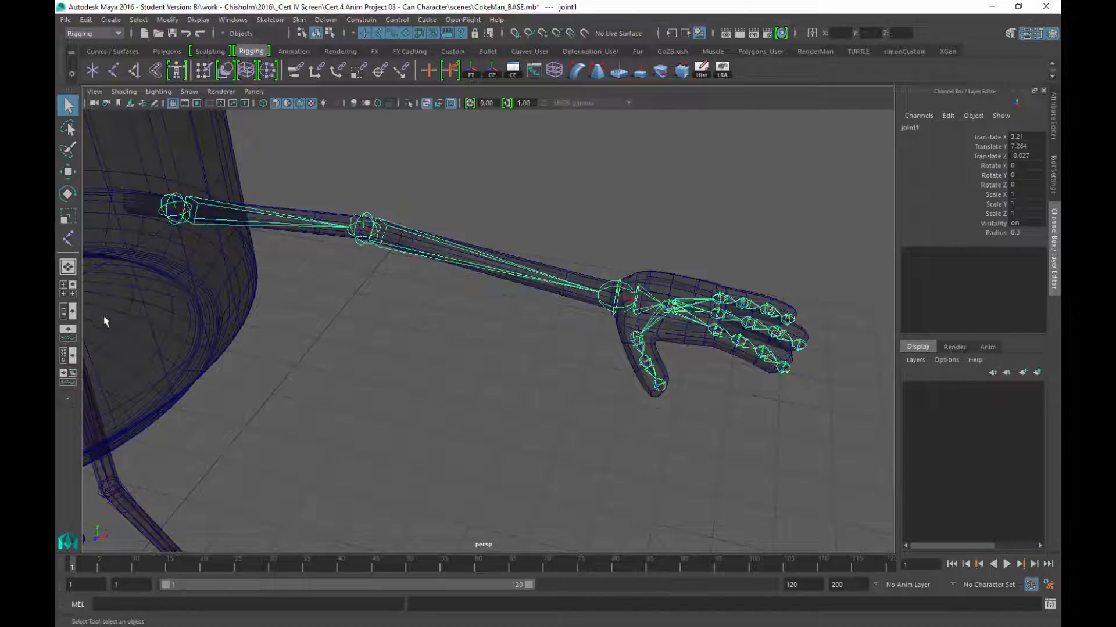
{"action": "left_click", "coordinate": [67, 312]}
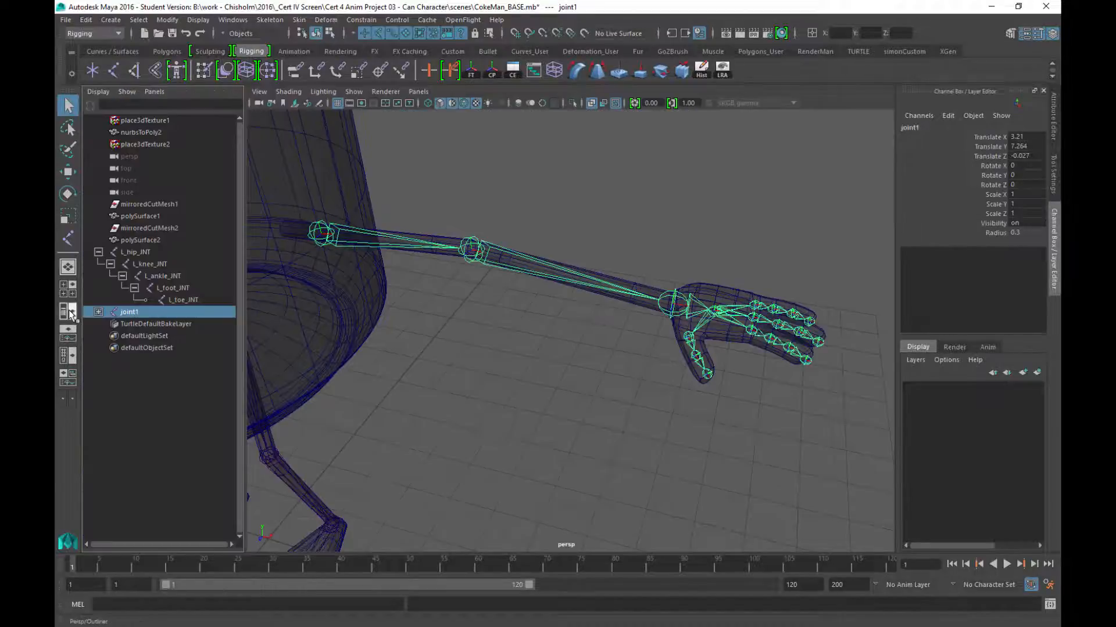
{"action": "left_click", "coordinate": [99, 312]}
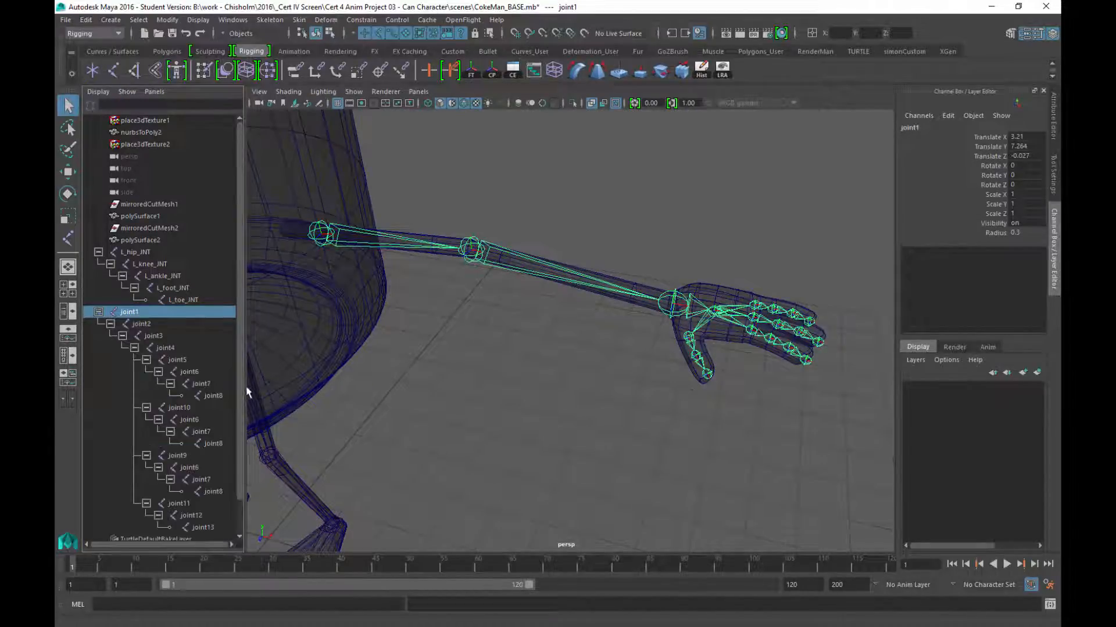
{"action": "left_click_drag", "start_coordinate": [245, 386], "coordinate": [327, 386]}
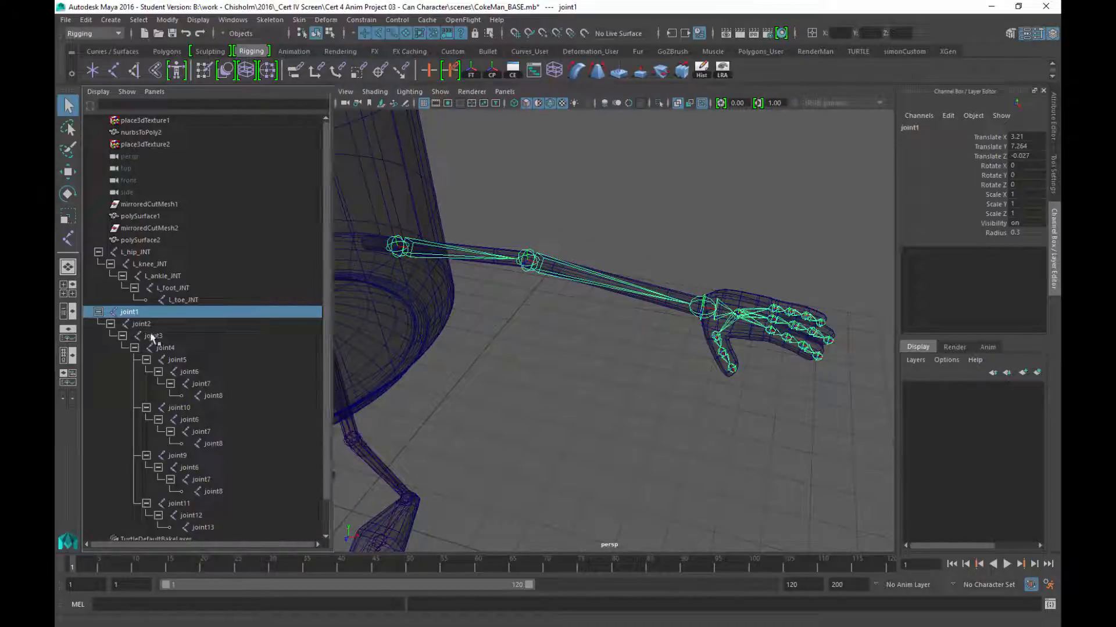
{"action": "left_click_drag", "start_coordinate": [595, 381], "coordinate": [638, 304], "text": "alt"}
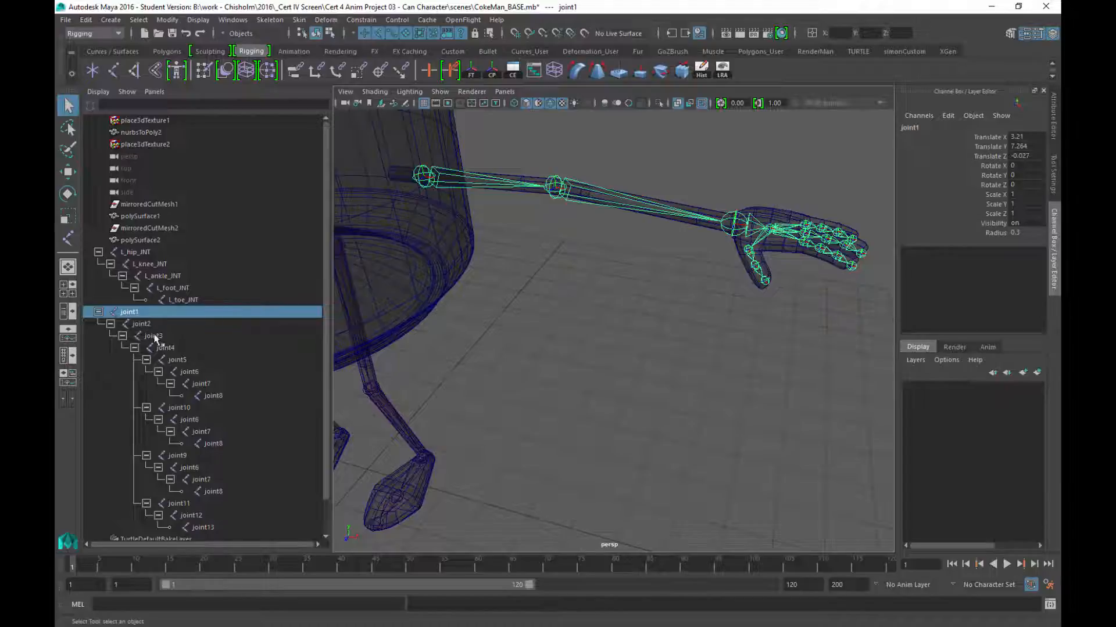
Step: Rename the arm's root joint as L_Shoulder_JNT and copy that name for reuse
{"action": "scroll", "coordinate": [233, 440], "scroll_direction": "down", "scroll_amount": 1}
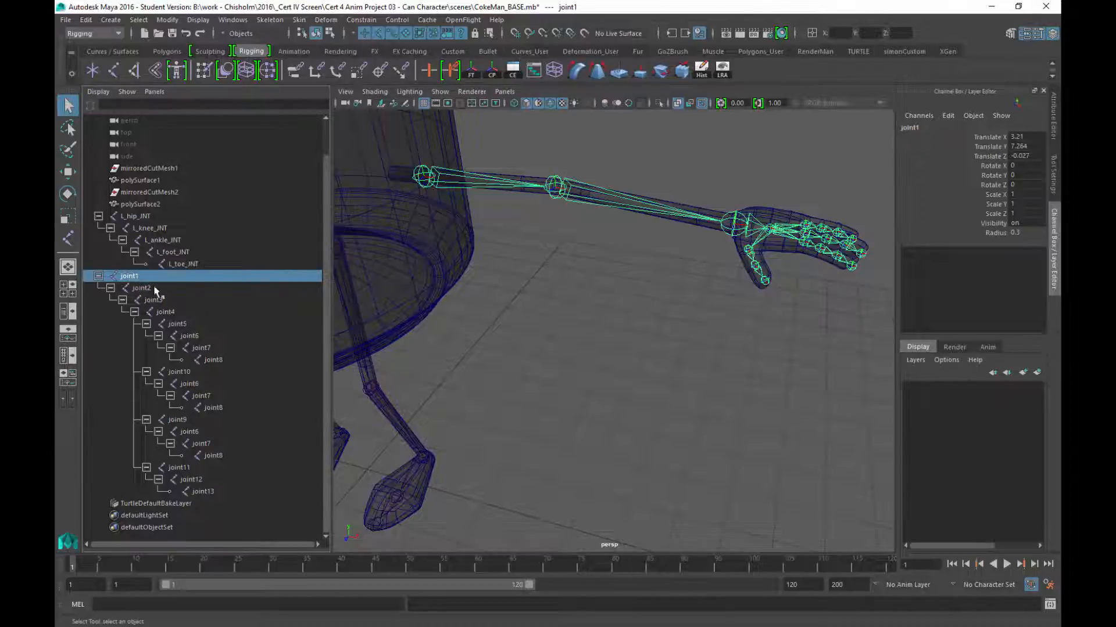
{"action": "double_click", "coordinate": [132, 277]}
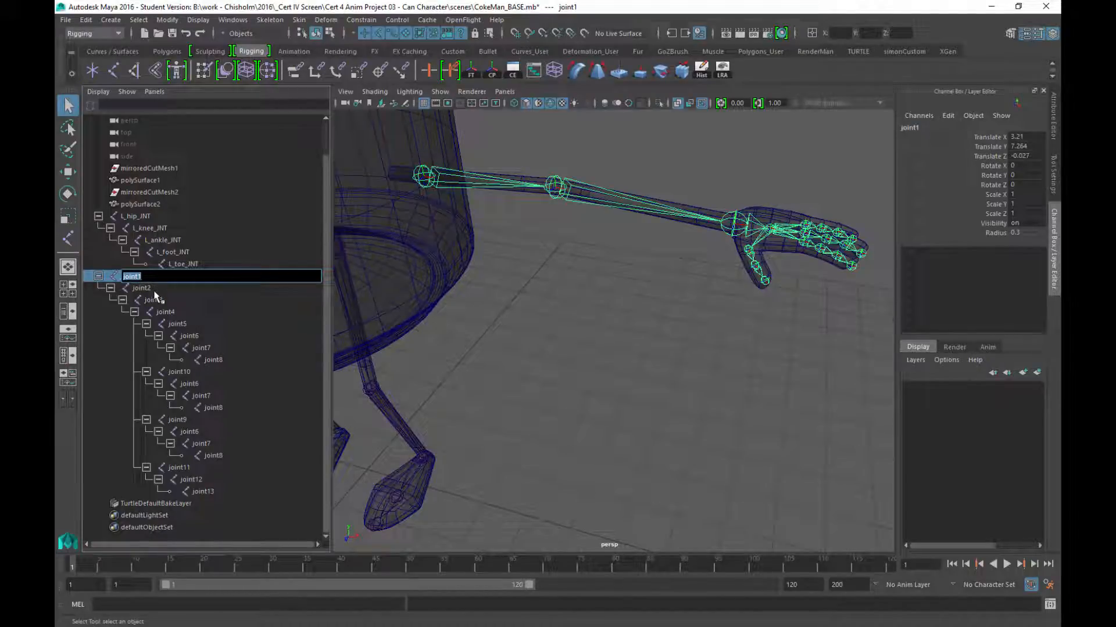
{"action": "type", "text": "L_Shoou"}
{"action": "key", "text": "BackSpace"}
{"action": "key", "text": "BackSpace"}
{"action": "type", "text": "ulder_JNT"}
{"action": "key", "text": "ctrl+a"}
{"action": "key", "text": "ctrl+c"}
{"action": "key", "text": "Return"}
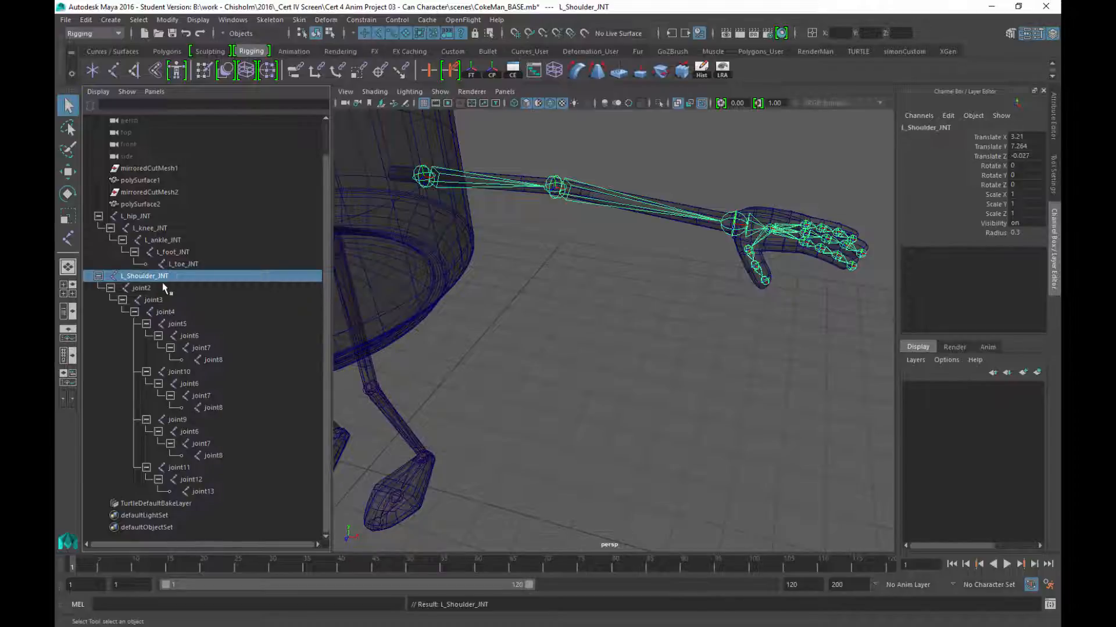
Step: Rename the second arm joint as L_elbow_JNT, reusing the copied shoulder name
{"action": "left_click", "coordinate": [147, 287]}
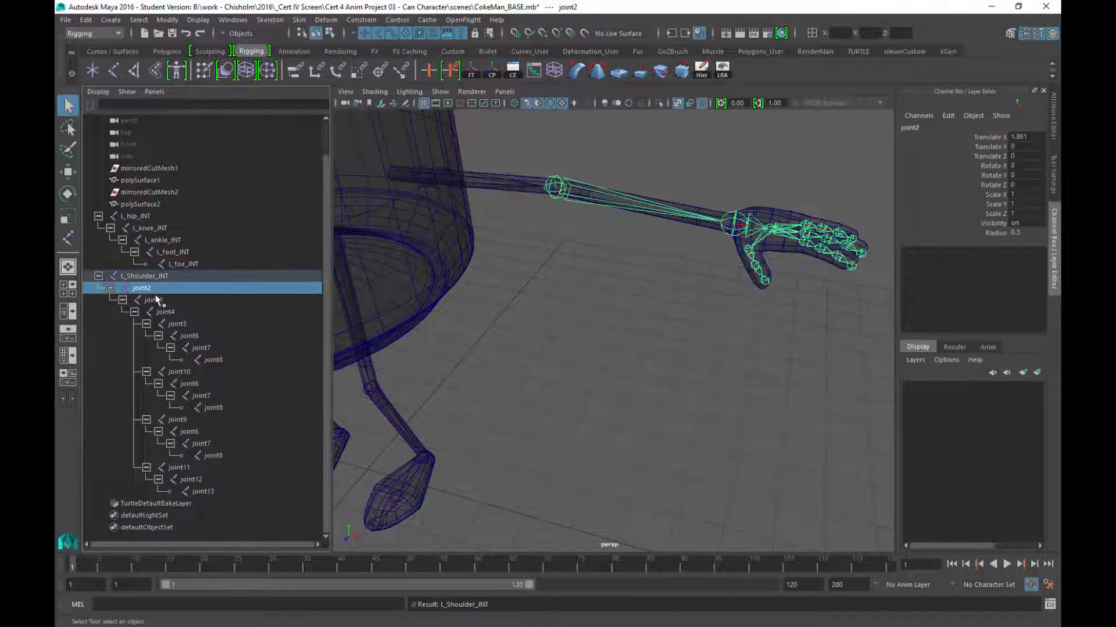
{"action": "double_click", "coordinate": [146, 288]}
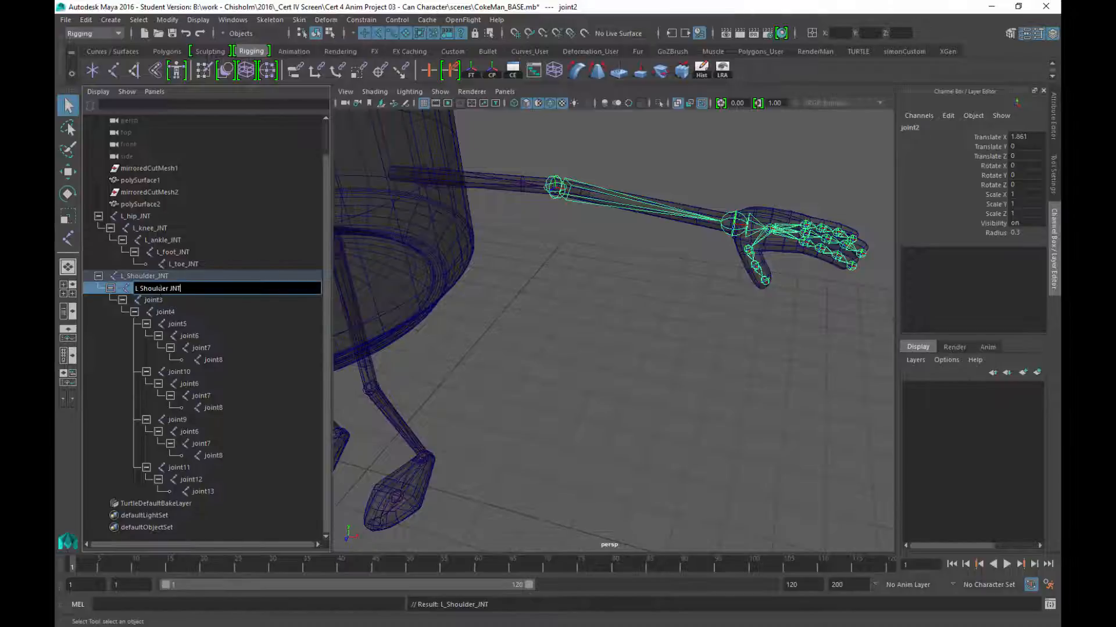
{"action": "double_click", "coordinate": [155, 288]}
{"action": "type", "text": "elbow"}
{"action": "key", "text": "Return"}
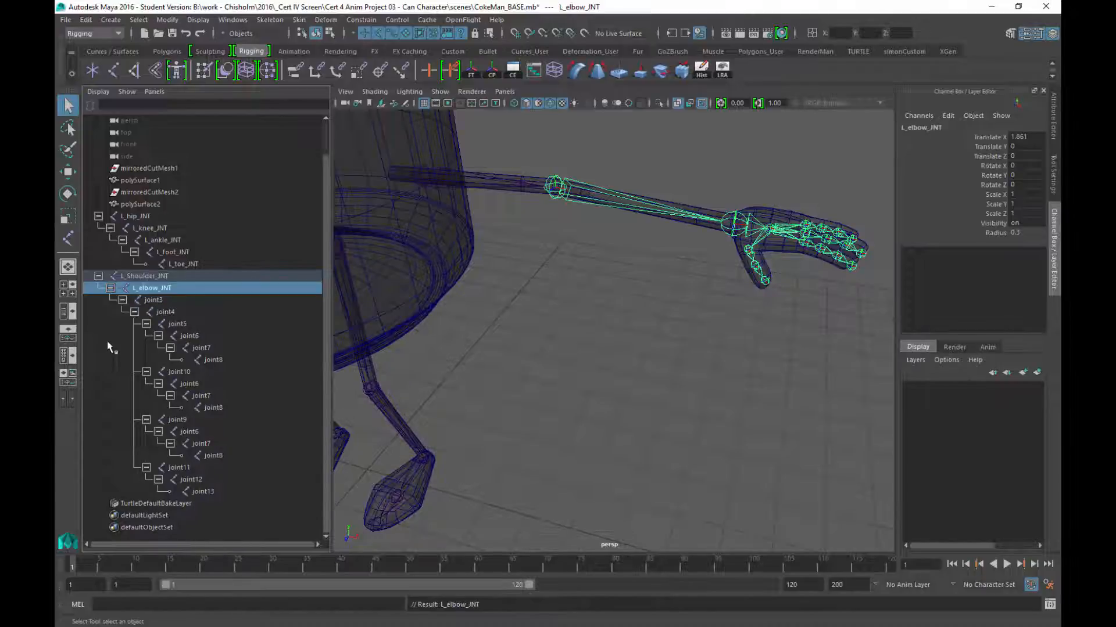
Step: Rename the arm joint below the elbow as L_wrist_JNT, reusing the copied shoulder name
{"action": "left_click", "coordinate": [154, 300]}
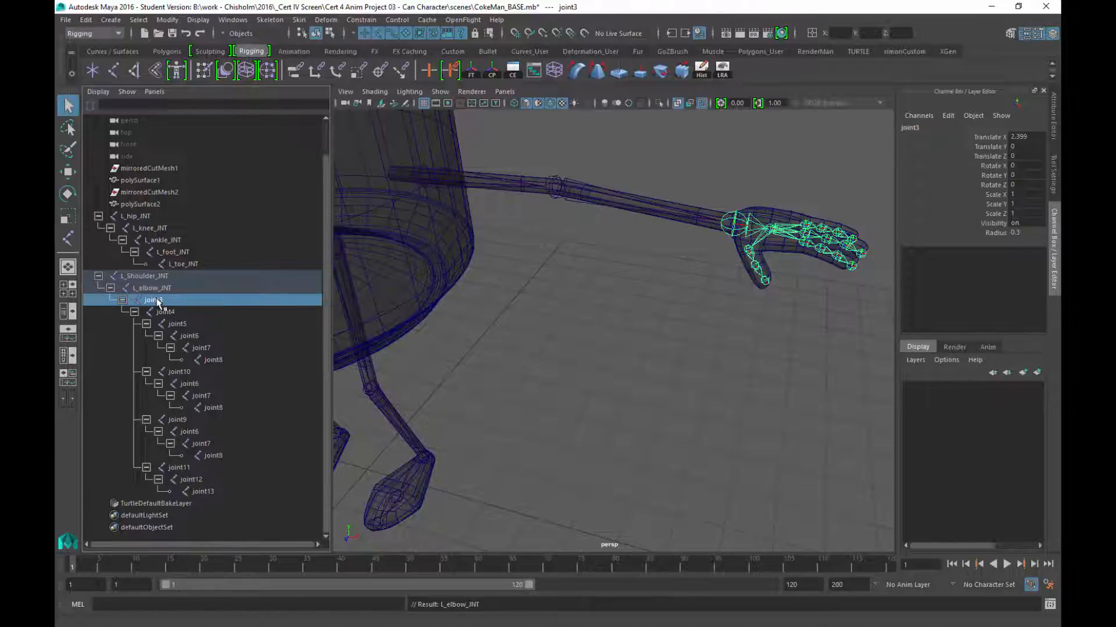
{"action": "double_click", "coordinate": [154, 300]}
{"action": "key", "text": "ctrl+v"}
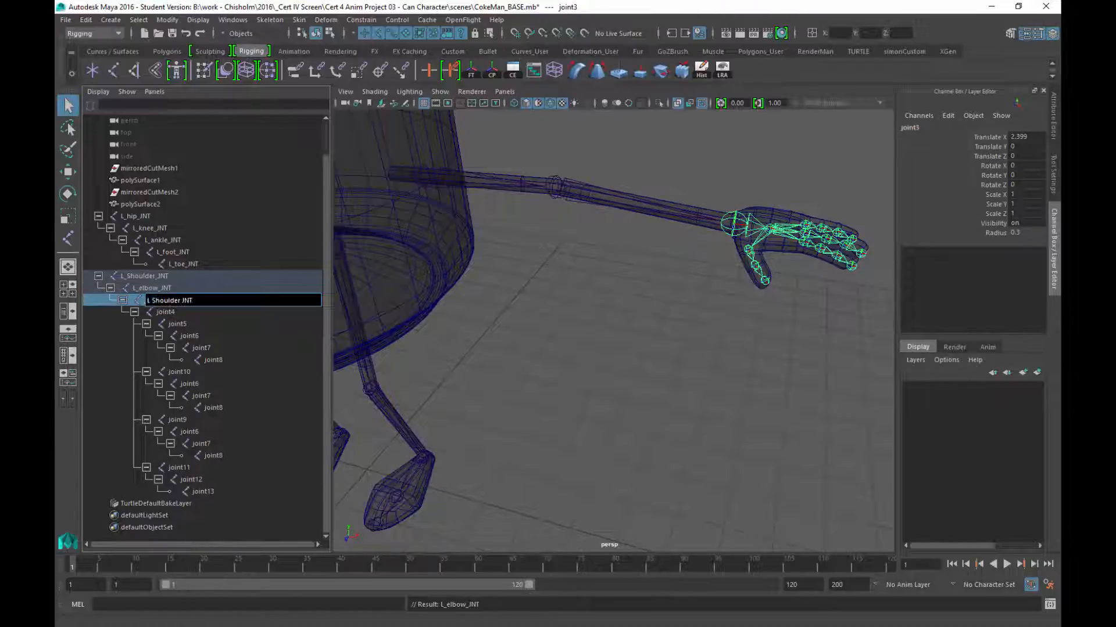
{"action": "double_click", "coordinate": [168, 301]}
{"action": "type", "text": "writ"}
{"action": "key", "text": "BackSpace"}
{"action": "type", "text": "st"}
{"action": "key", "text": "Return"}
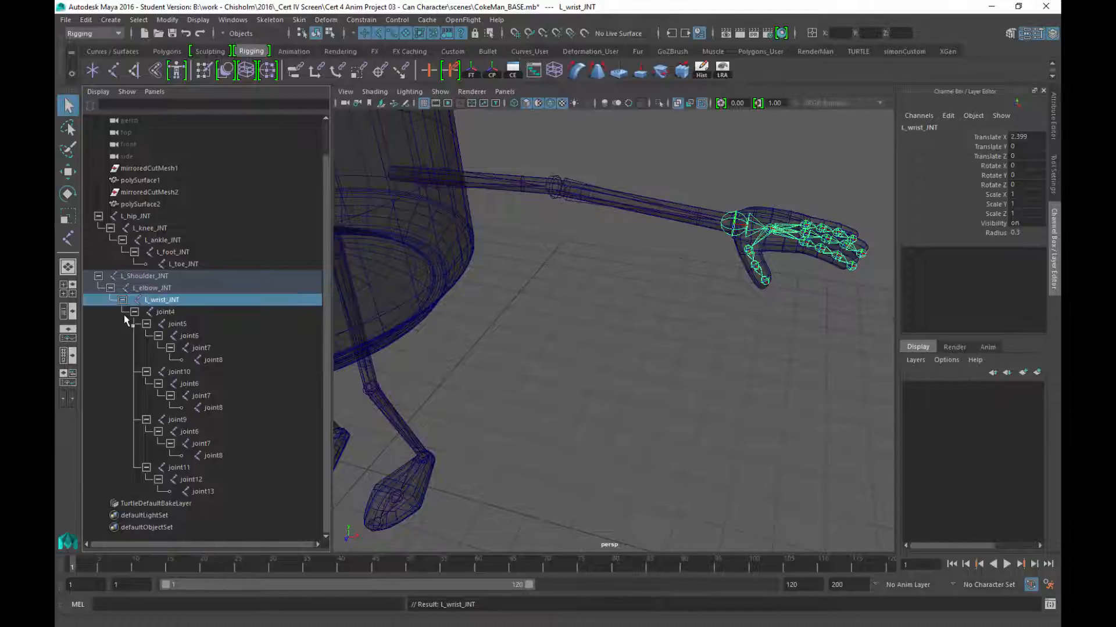
Step: Rename the palm joint below the wrist as L_hand_JNT, reusing the copied shoulder name
{"action": "left_click", "coordinate": [165, 311]}
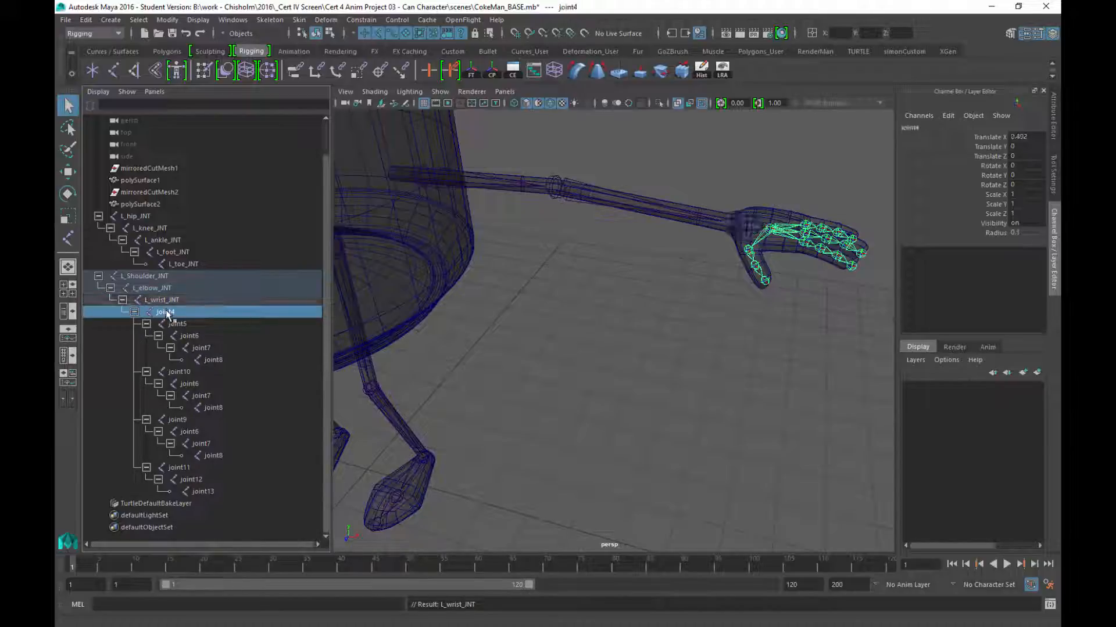
{"action": "double_click", "coordinate": [165, 312]}
{"action": "key", "text": "ctrl+v"}
{"action": "left_click_drag", "start_coordinate": [193, 313], "coordinate": [164, 313]}
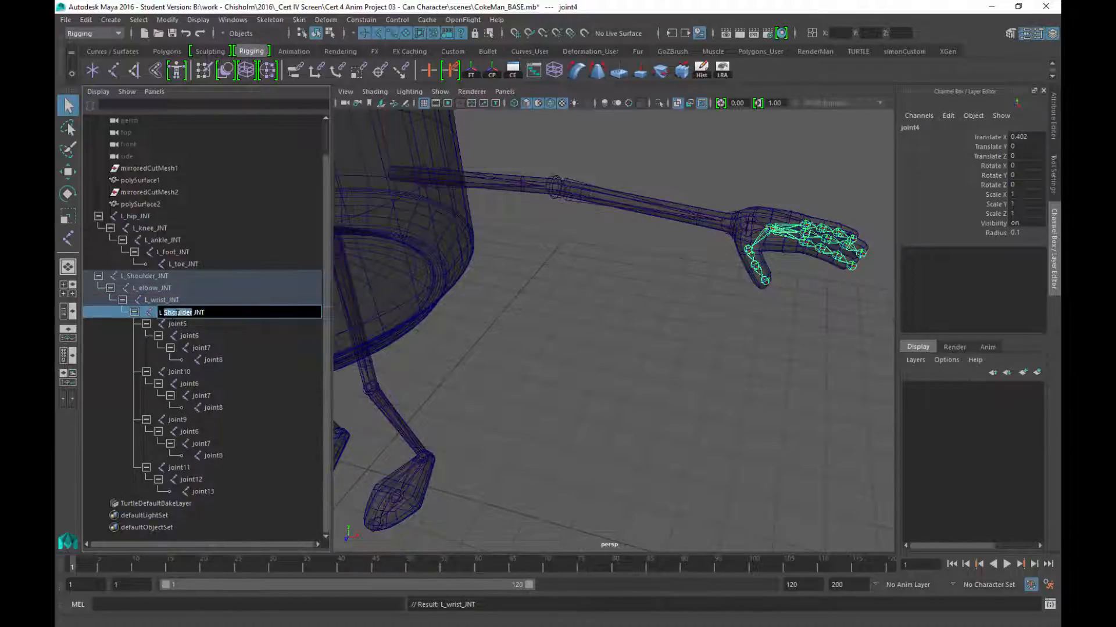
{"action": "type", "text": "hand"}
{"action": "key", "text": "Return"}
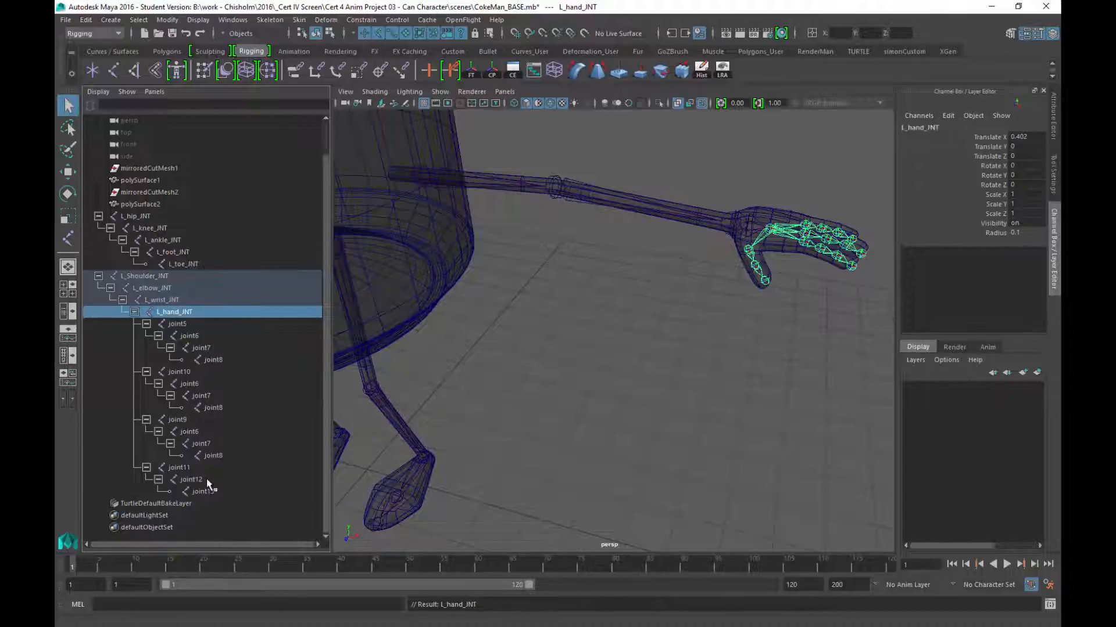
Step: Rename the middle finger's base joint as L_finger_mid_01_JNT and copy that name for reuse
{"action": "left_click", "coordinate": [180, 327]}
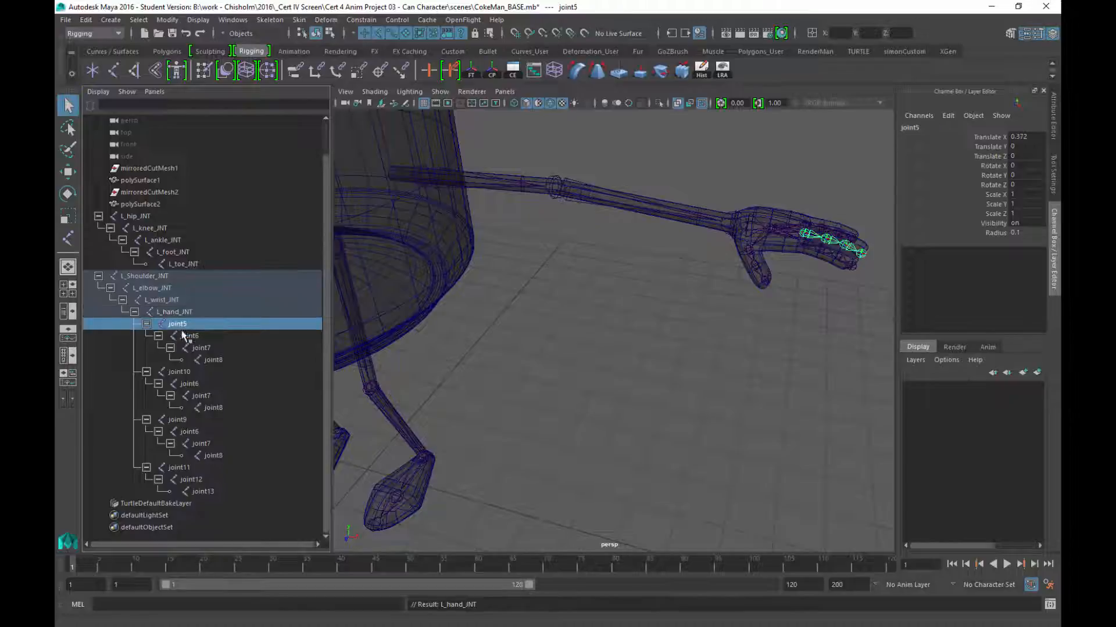
{"action": "left_click_drag", "start_coordinate": [604, 340], "coordinate": [463, 323], "text": "alt"}
{"action": "right_click_drag", "start_coordinate": [463, 323], "coordinate": [581, 454], "text": "alt"}
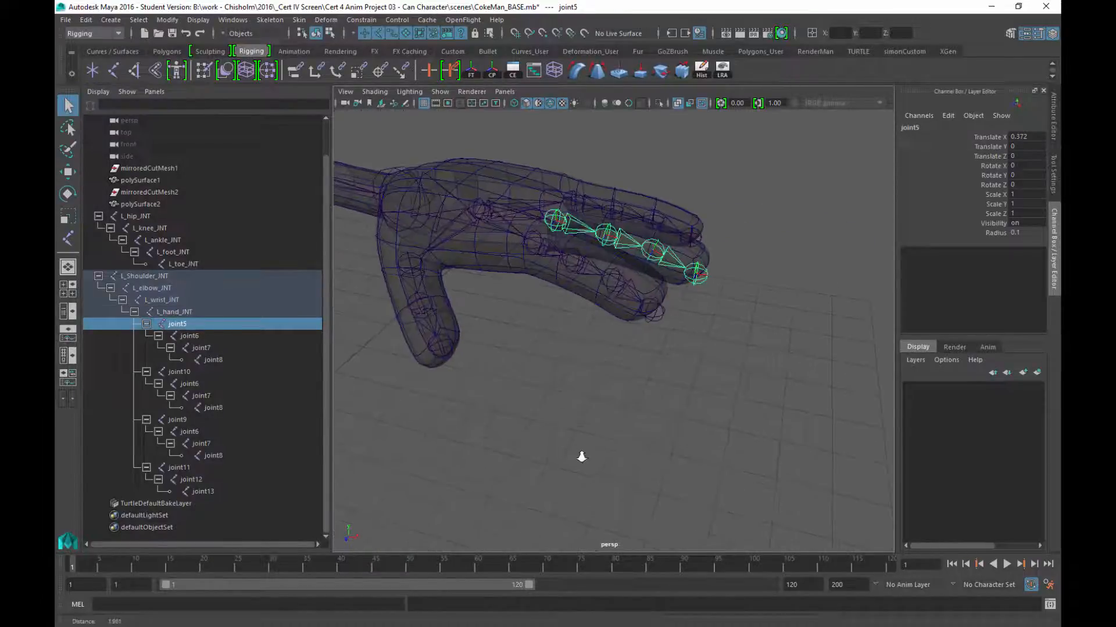
{"action": "left_click_drag", "start_coordinate": [581, 454], "coordinate": [635, 403], "text": "alt"}
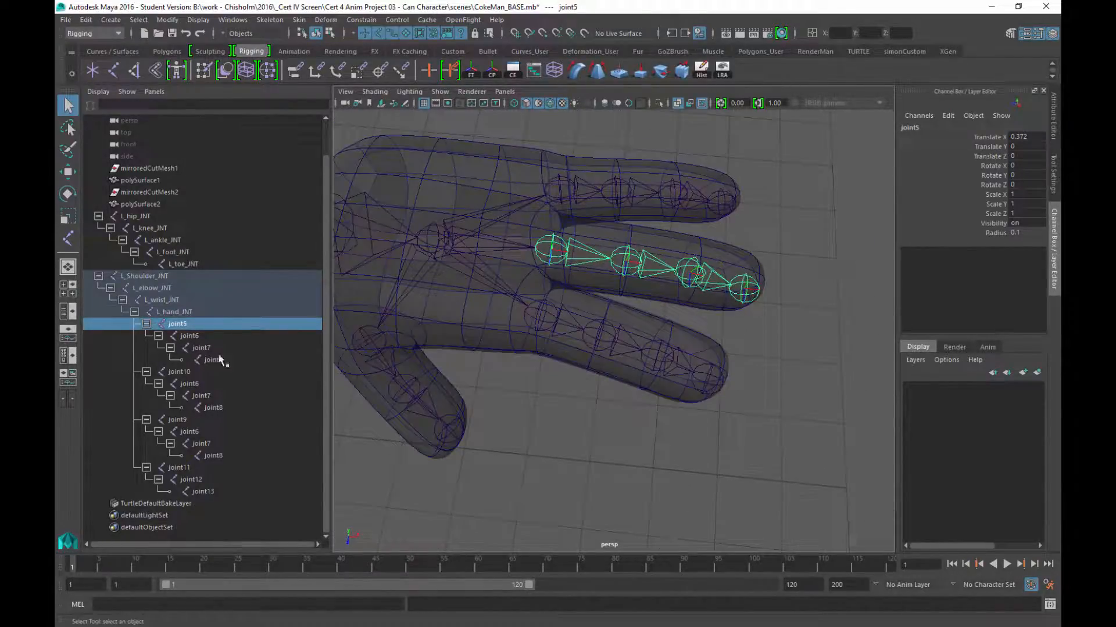
{"action": "double_click", "coordinate": [177, 324]}
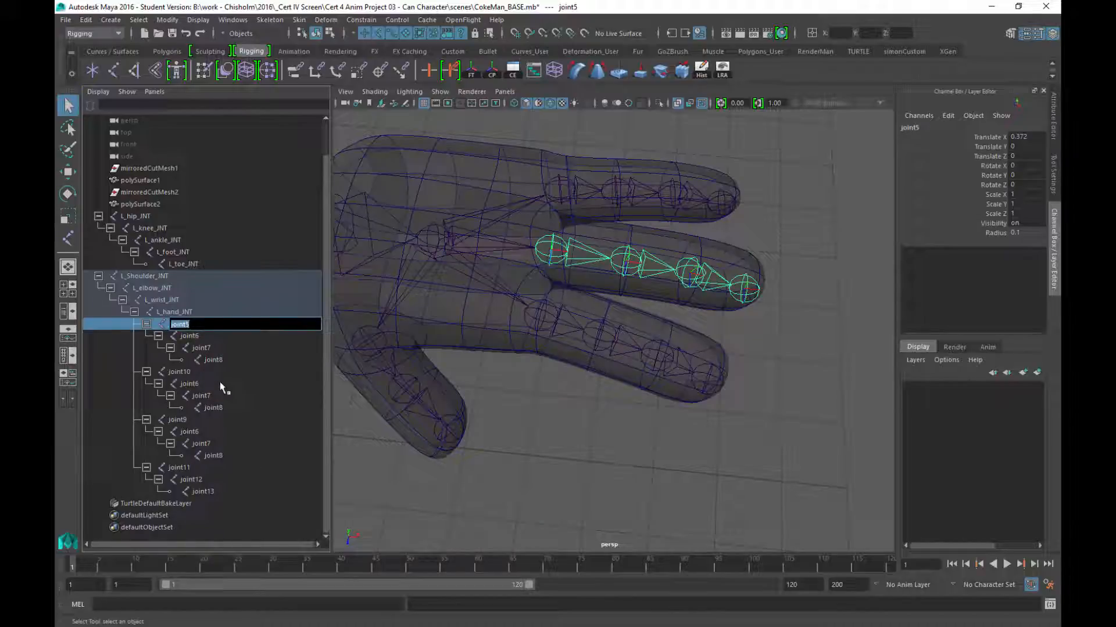
{"action": "type", "text": "L_finger_mid_"}
{"action": "type", "text": "01_JNT"}
{"action": "key", "text": "ctrl+a"}
{"action": "key", "text": "ctrl+c"}
{"action": "key", "text": "Return"}
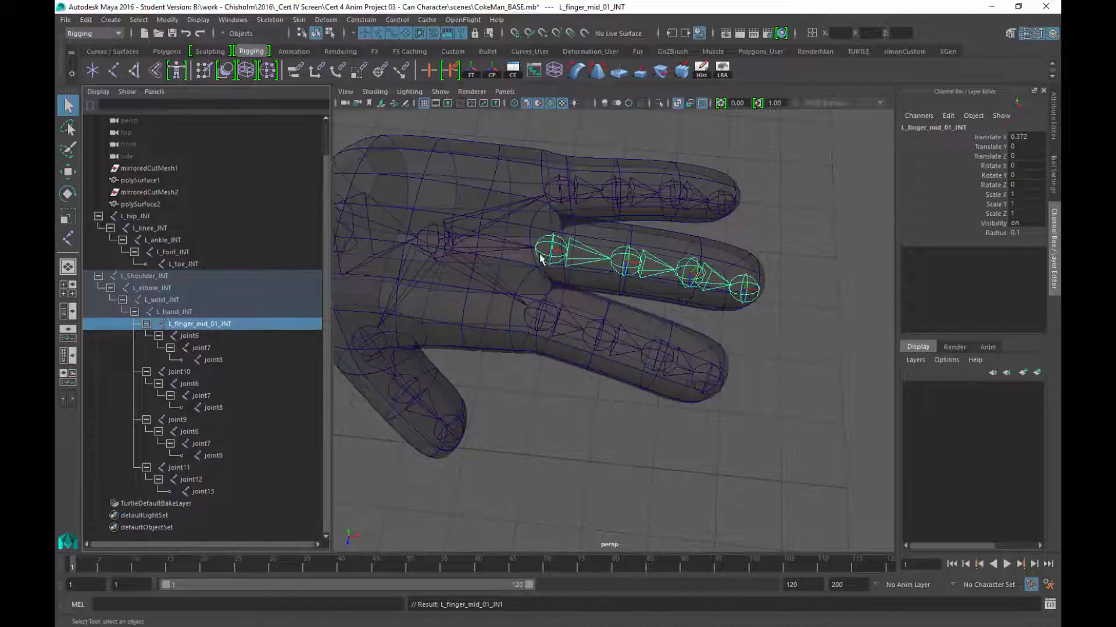
Step: Rename the middle finger's second joint as L_finger_mid_02_JNT, reusing the copied name
{"action": "left_click", "coordinate": [192, 341]}
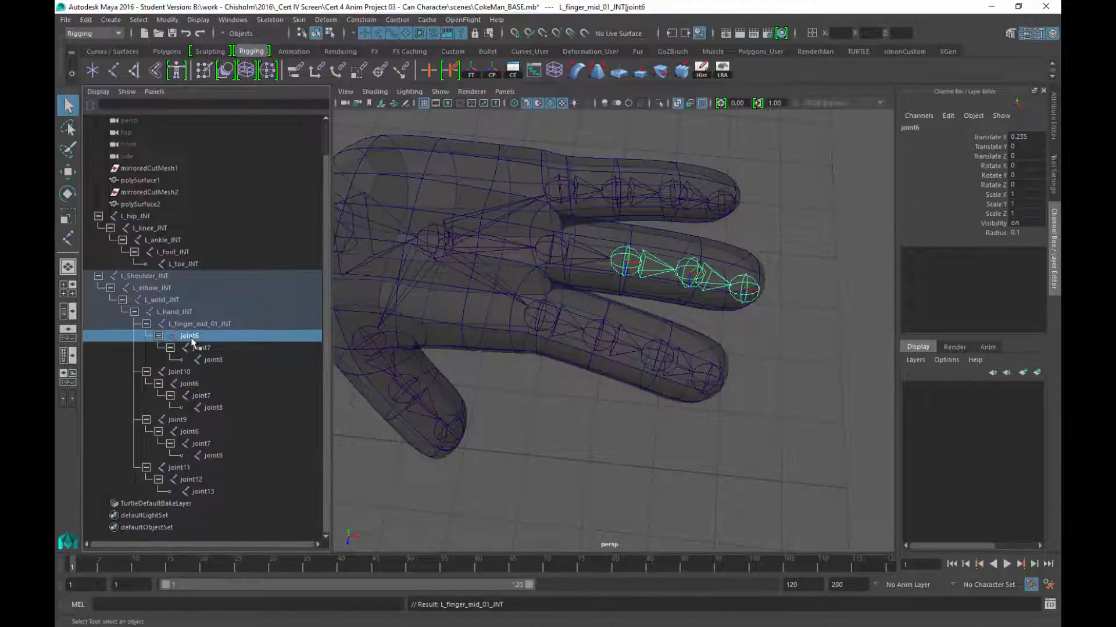
{"action": "double_click", "coordinate": [190, 337]}
{"action": "key", "text": "ctrl+v"}
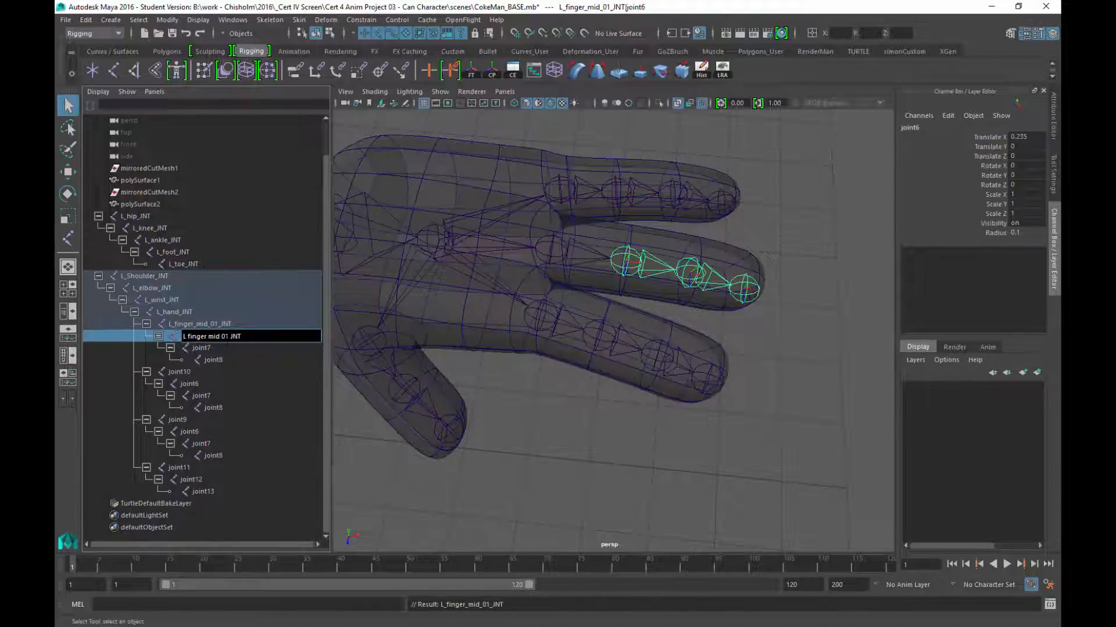
{"action": "left_click_drag", "start_coordinate": [229, 337], "coordinate": [226, 336]}
{"action": "type", "text": "2"}
{"action": "key", "text": "Return"}
Step: Rename the middle finger's third joint as L_finger_mid_03_JNT, reusing the copied name
{"action": "double_click", "coordinate": [204, 348]}
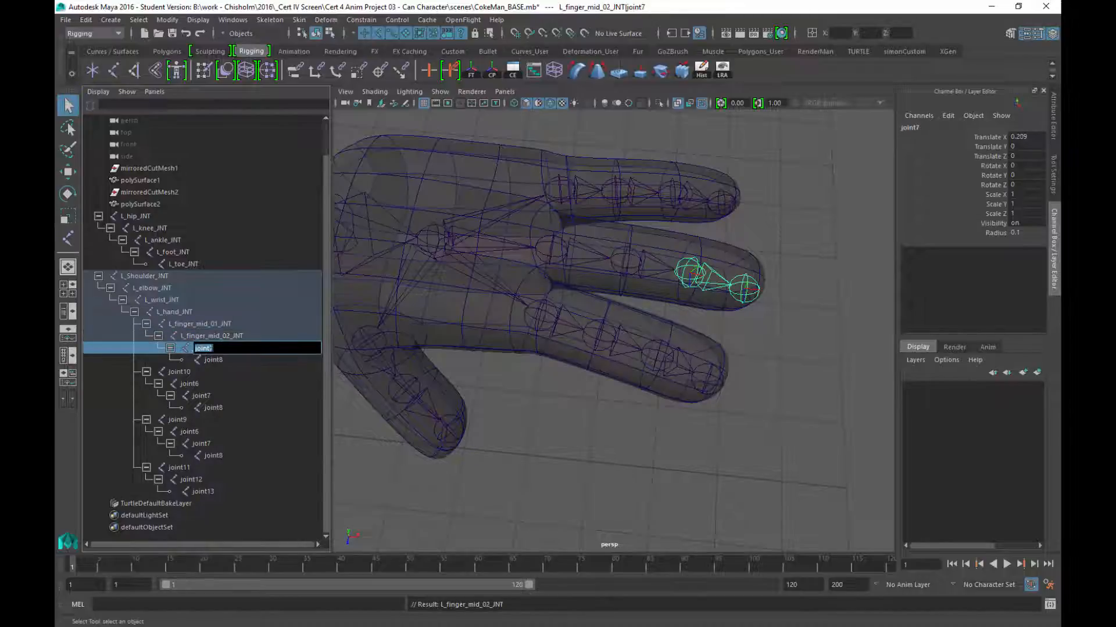
{"action": "key", "text": "ctrl+v"}
{"action": "left_click_drag", "start_coordinate": [241, 348], "coordinate": [237, 348]}
{"action": "type", "text": "3"}
{"action": "key", "text": "Return"}
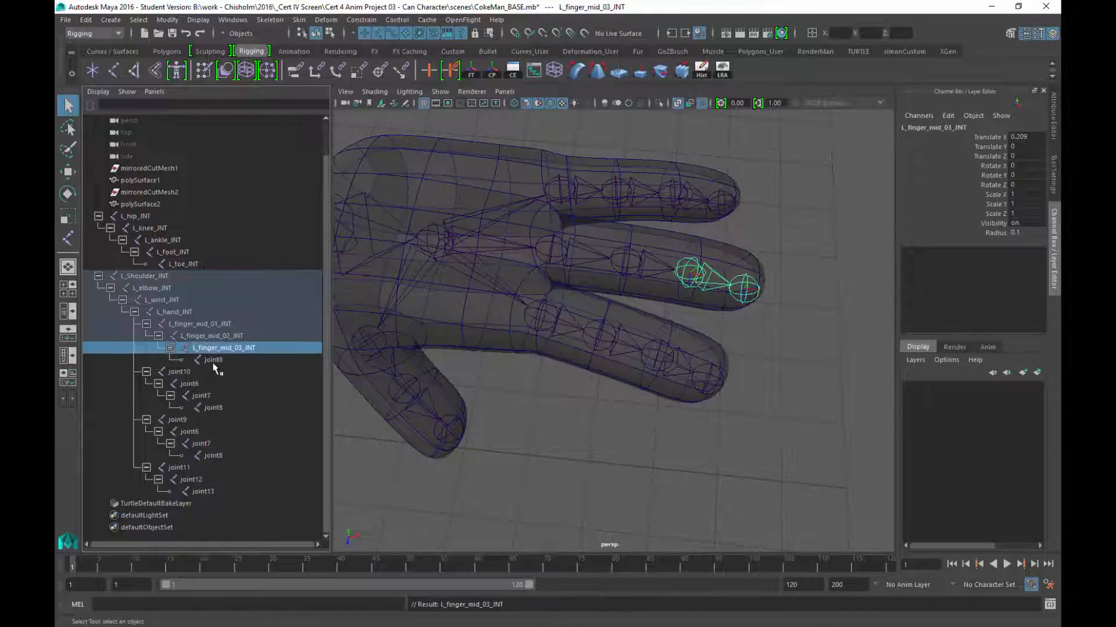
Step: Rename the middle finger's tip joint as L_finger_mid_04_JNT, reusing the copied name
{"action": "double_click", "coordinate": [213, 360]}
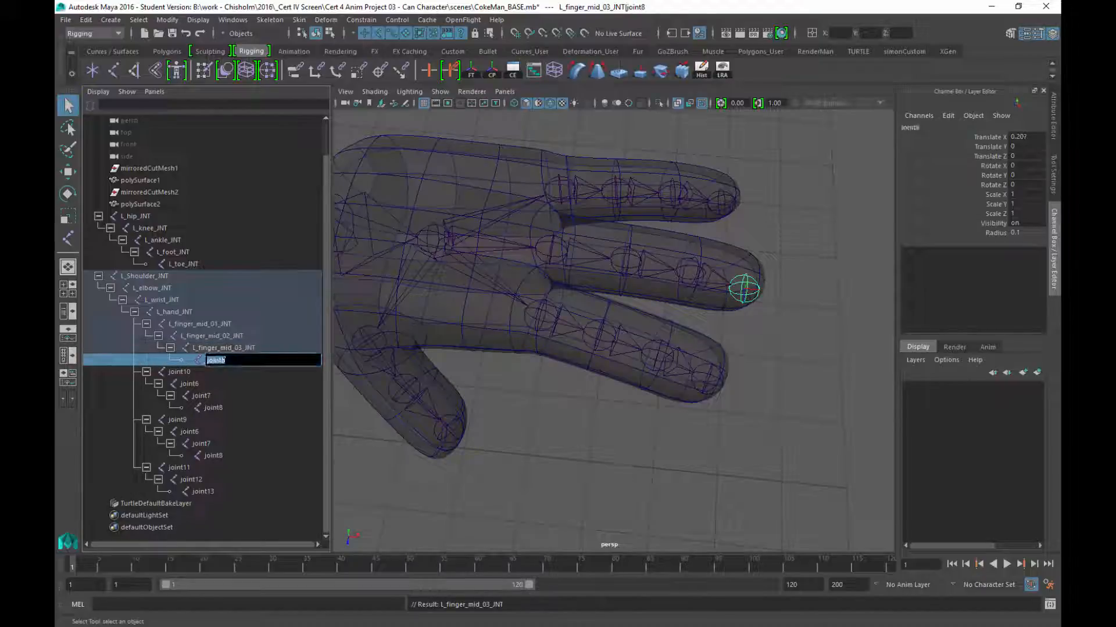
{"action": "key", "text": "ctrl+v"}
{"action": "left_click_drag", "start_coordinate": [251, 361], "coordinate": [249, 361]}
{"action": "type", "text": "4"}
{"action": "key", "text": "Return"}
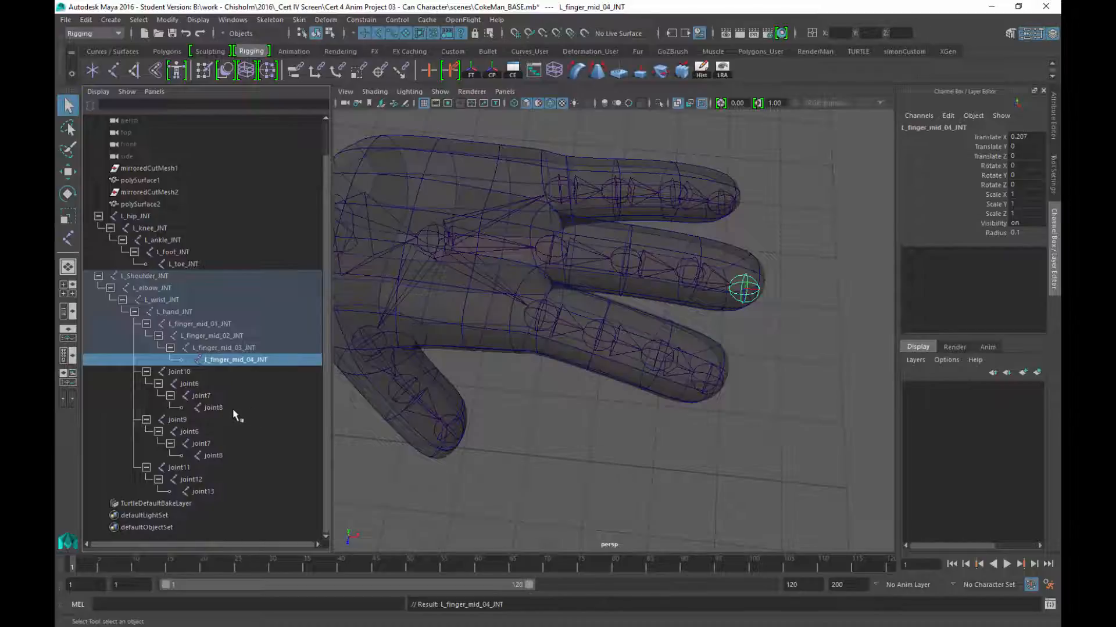
Step: Rename the base joint of the outer finger farthest from the thumb as L_finger_pinky_01_JNT and copy that name
{"action": "left_click", "coordinate": [179, 372]}
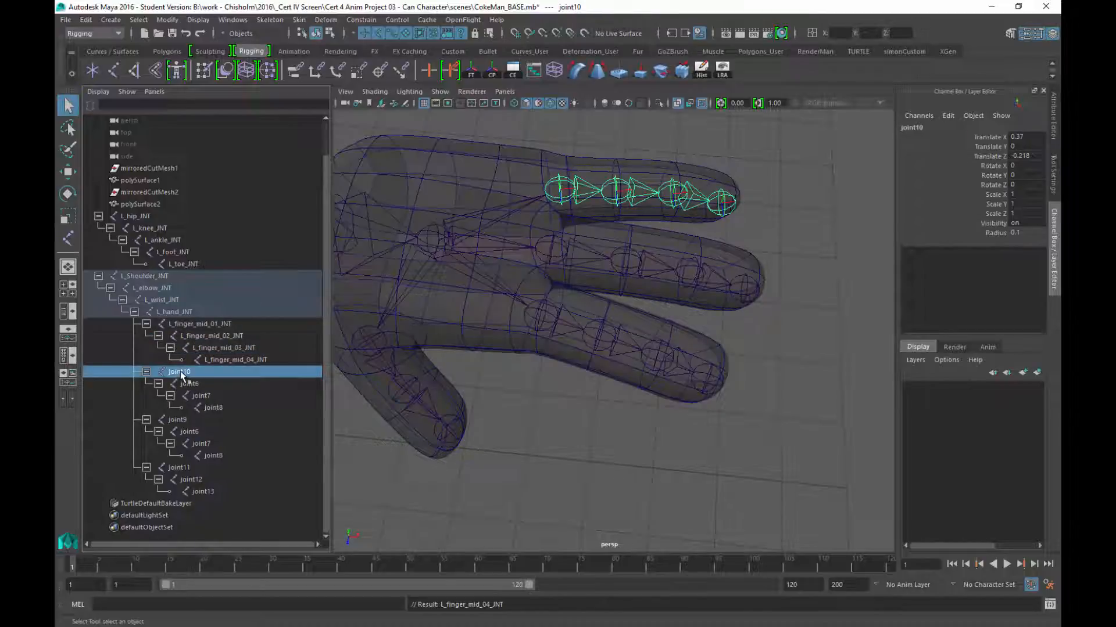
{"action": "double_click", "coordinate": [181, 374]}
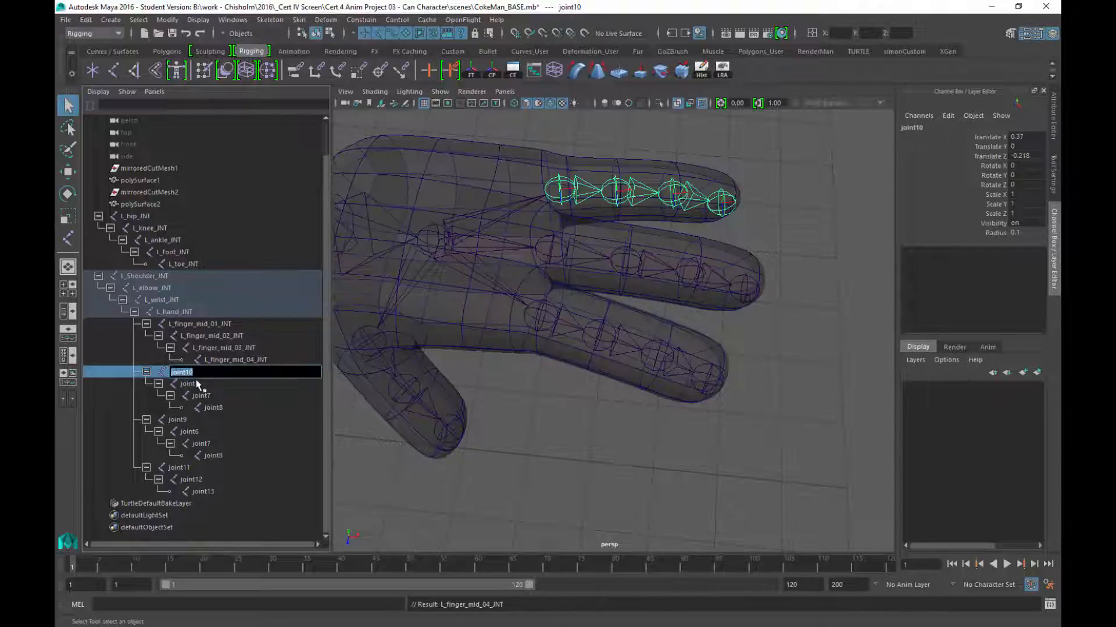
{"action": "key", "text": "ctrl+v"}
{"action": "left_click_drag", "start_coordinate": [197, 372], "coordinate": [207, 372]}
{"action": "type", "text": "pinky"}
{"action": "key", "text": "ctrl+a"}
{"action": "key", "text": "ctrl+c"}
{"action": "key", "text": "Return"}
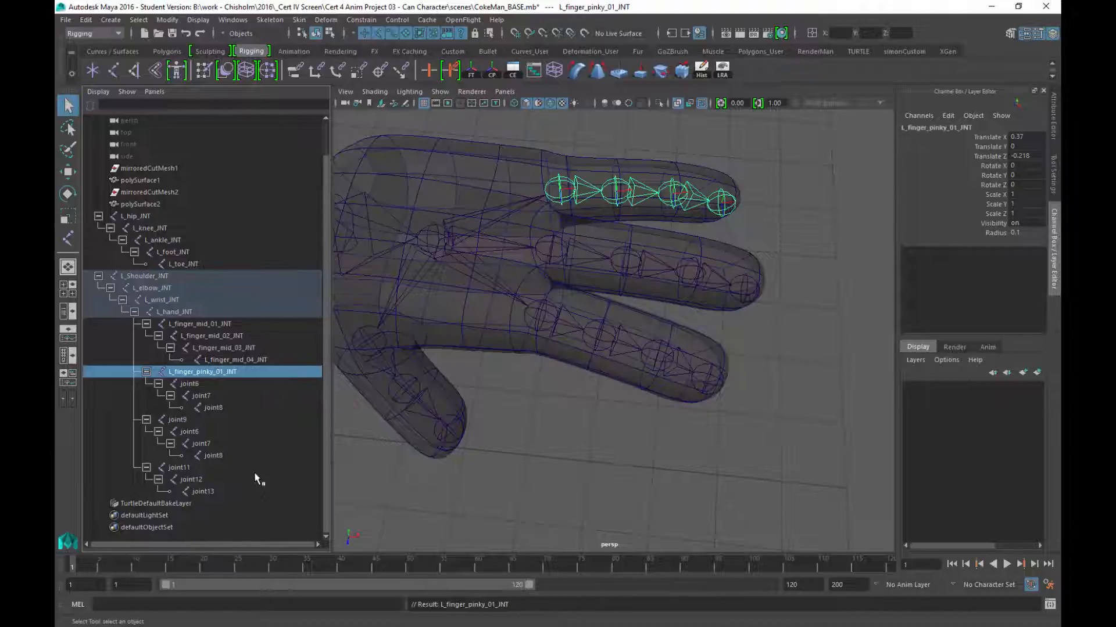
Step: Rename the pinky's second joint as L_finger_pinky_02_JNT, reusing the copied pinky name
{"action": "left_click", "coordinate": [199, 385]}
{"action": "double_click", "coordinate": [199, 385]}
{"action": "key", "text": "ctrl+v"}
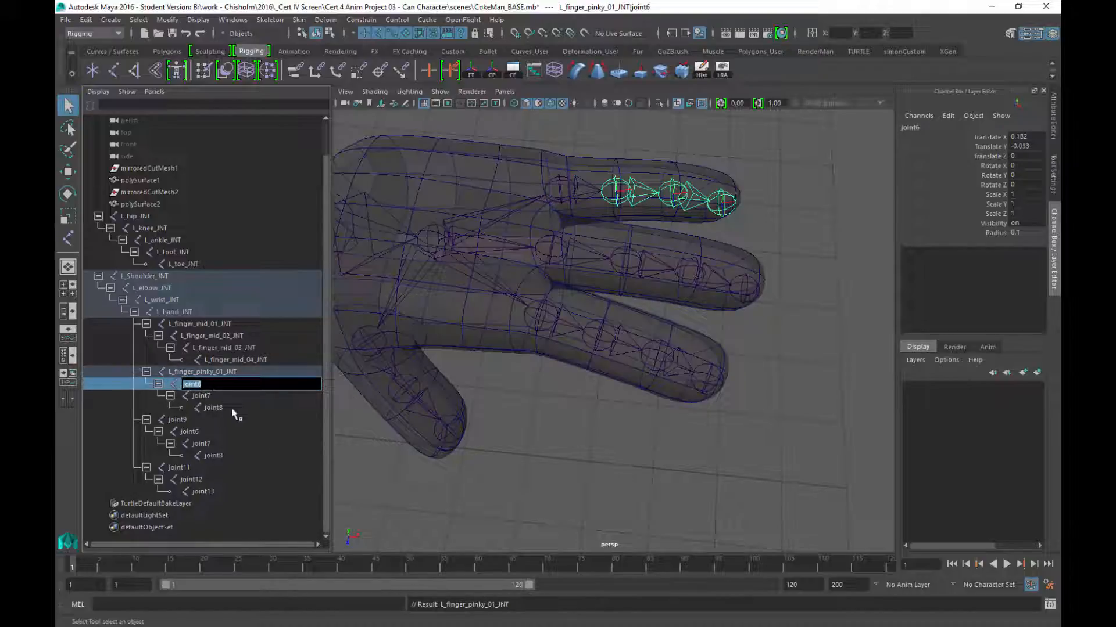
{"action": "left_click_drag", "start_coordinate": [230, 385], "coordinate": [236, 385]}
{"action": "type", "text": "2_INT"}
Step: Rename the pinky's third joint as L_finger_pinky_03_JNT, reusing the copied pinky name
{"action": "left_click", "coordinate": [204, 397]}
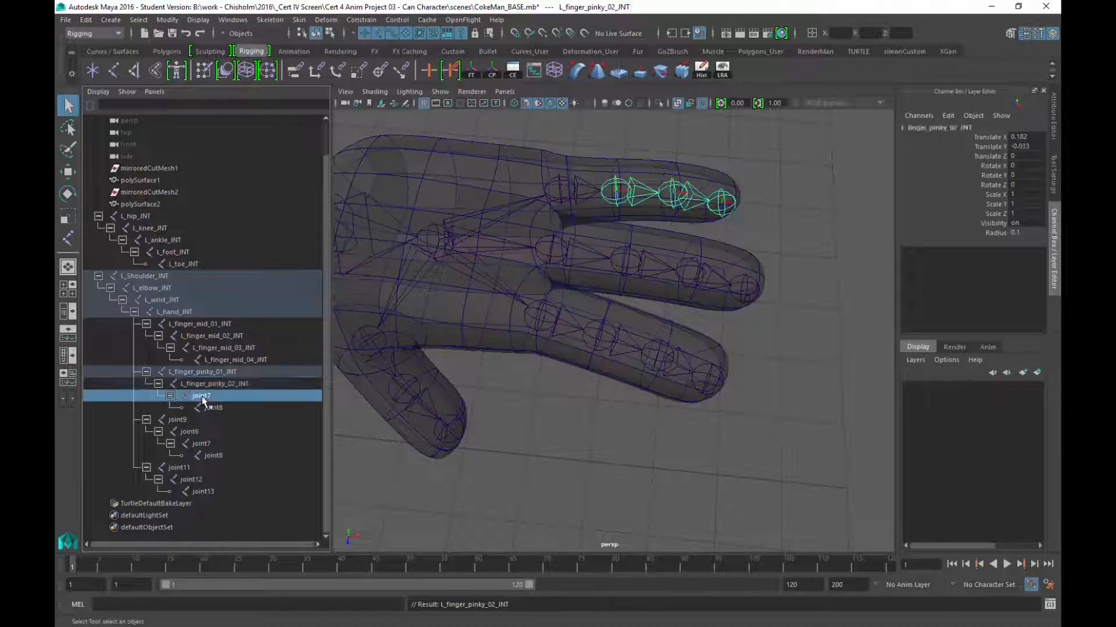
{"action": "double_click", "coordinate": [202, 396]}
{"action": "key", "text": "ctrl+v"}
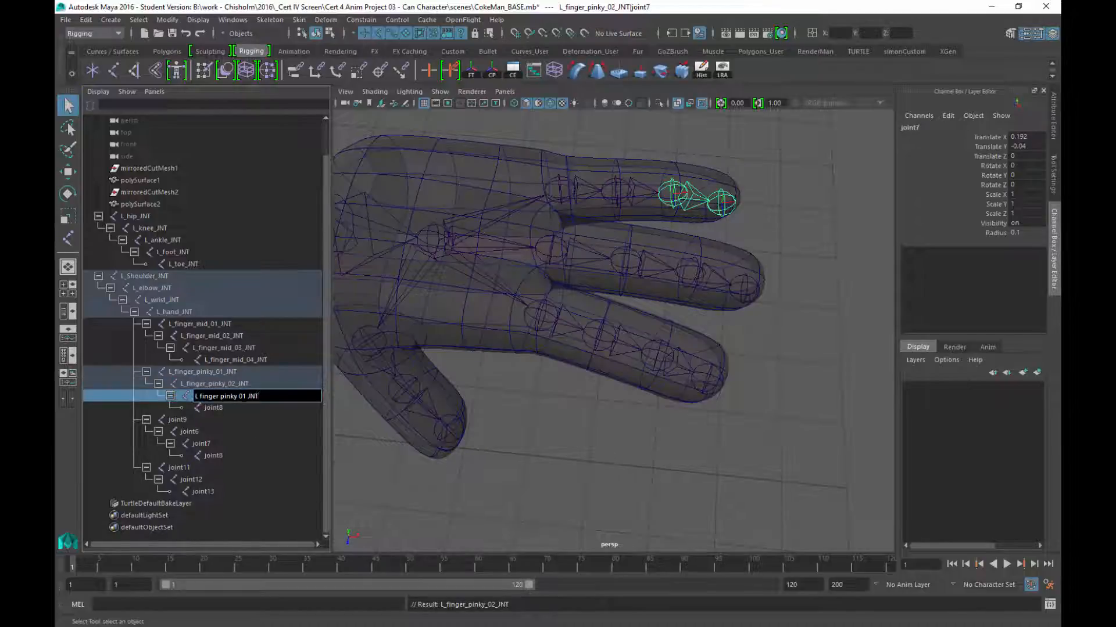
{"action": "left_click_drag", "start_coordinate": [242, 396], "coordinate": [249, 396]}
{"action": "type", "text": "3"}
Step: Rename the pinky's tip joint as L_finger_pinky_04_JNT, reusing the copied pinky name
{"action": "left_click", "coordinate": [219, 411]}
{"action": "double_click", "coordinate": [222, 411]}
{"action": "type", "text": "L finger pinky 01 JNT"}
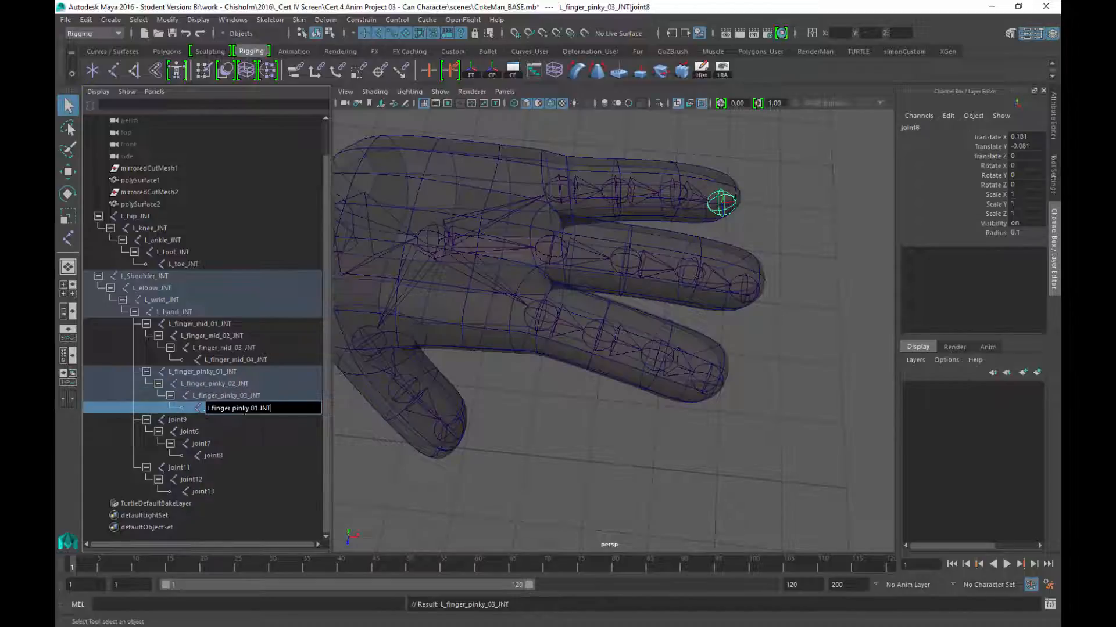
{"action": "left_click_drag", "start_coordinate": [255, 410], "coordinate": [259, 411]}
{"action": "type", "text": "4"}
{"action": "key", "text": "Return"}
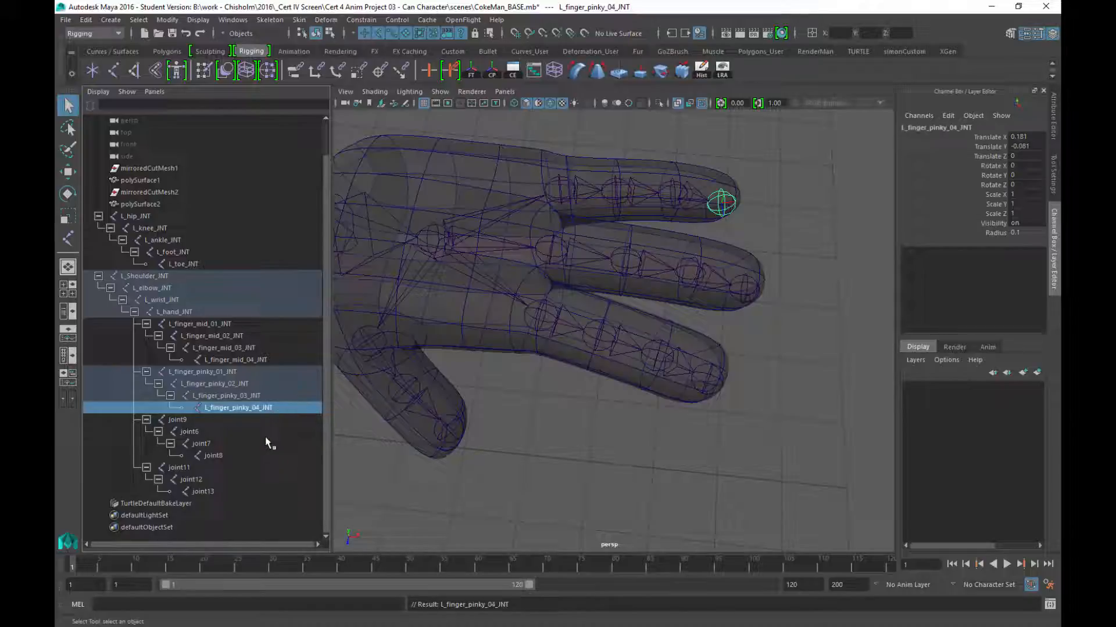
Step: Rename the base joint of the finger nearest the thumb as L_finger_index_01_JNT and copy that name for reuse
{"action": "left_click", "coordinate": [189, 423]}
{"action": "double_click", "coordinate": [187, 421]}
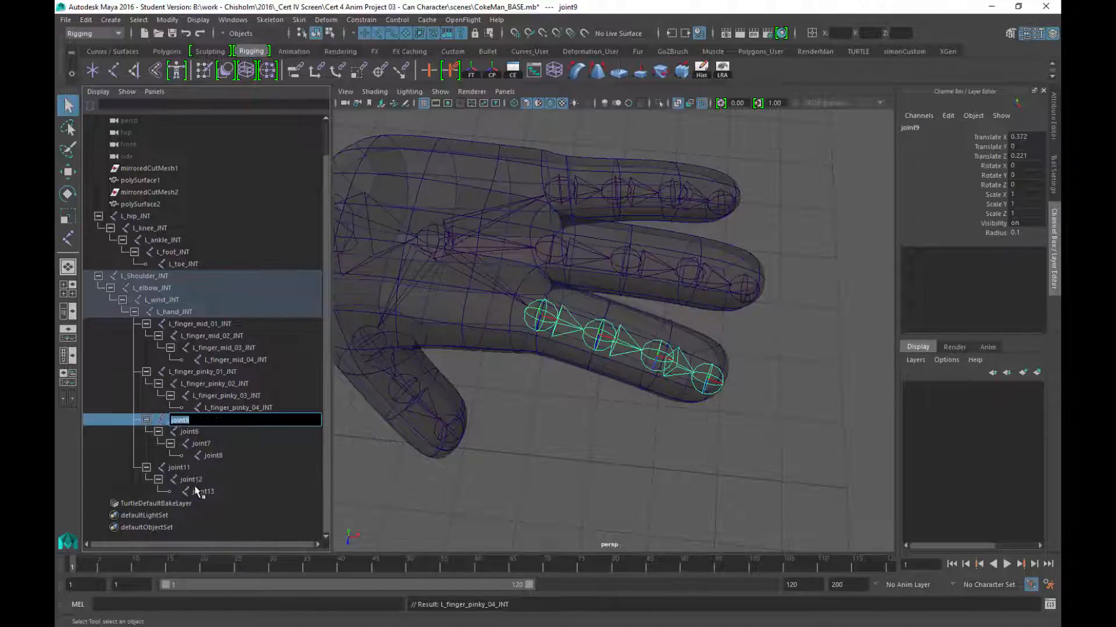
{"action": "key", "text": "ctrl+v"}
{"action": "double_click", "coordinate": [204, 420]}
{"action": "type", "text": "index"}
{"action": "key", "text": "ctrl+a"}
{"action": "key", "text": "ctrl+c"}
{"action": "key", "text": "Return"}
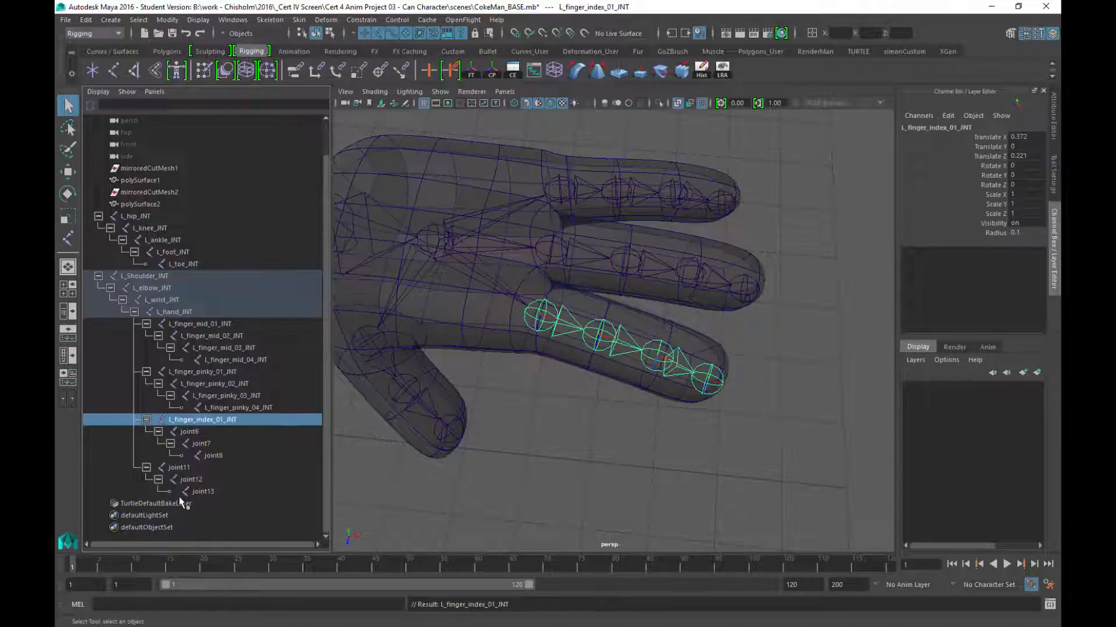
Step: Rename the index finger's second joint as L_finger_index_02_JNT, reusing the copied index name
{"action": "double_click", "coordinate": [201, 433]}
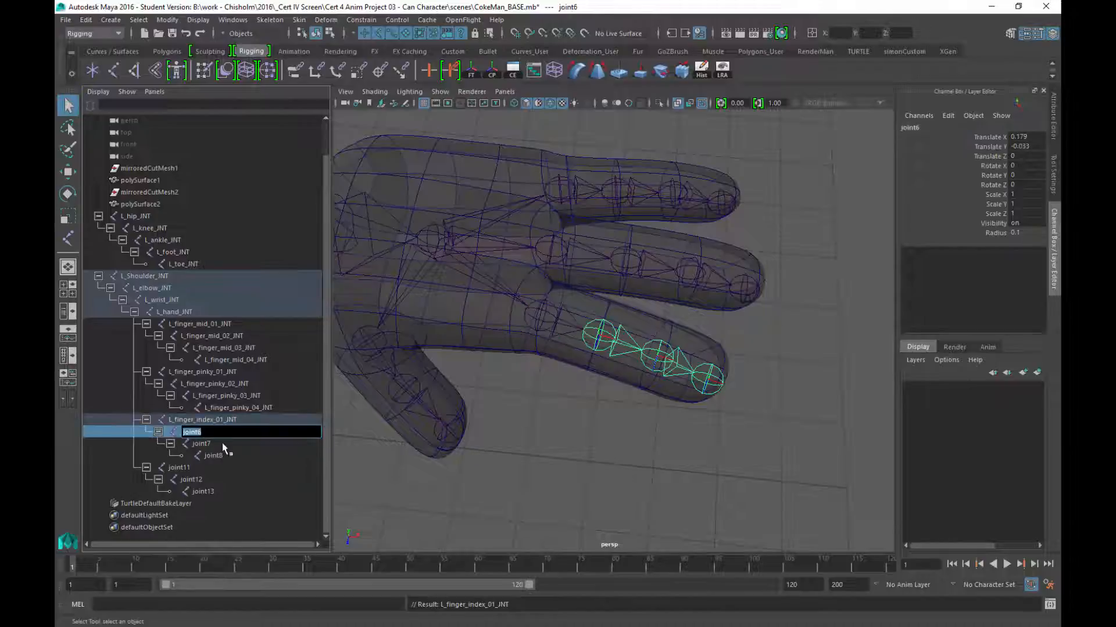
{"action": "key", "text": "ctrl+v"}
{"action": "key", "text": "Left"}
{"action": "key", "text": "Left"}
{"action": "key", "text": "Left"}
{"action": "key", "text": "Left"}
{"action": "key", "text": "Left"}
{"action": "key", "text": "shift+Right"}
{"action": "type", "text": "2"}
{"action": "key", "text": "Return"}
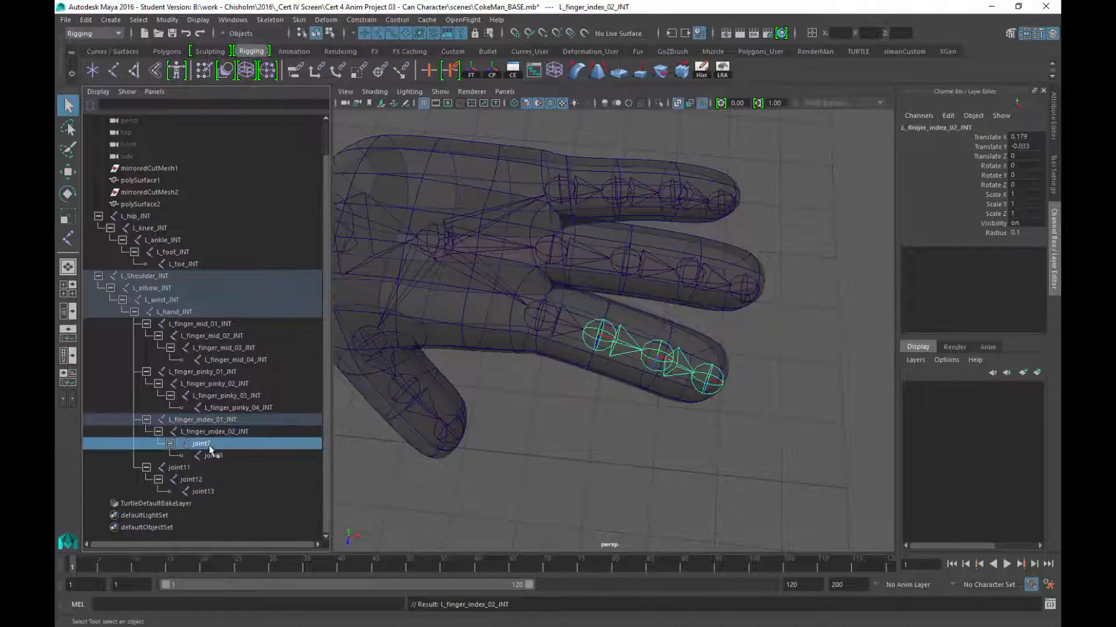
Step: Rename the index finger's third joint as L_finger_index_03_JNT, reusing the copied index name
{"action": "double_click", "coordinate": [204, 443]}
{"action": "key", "text": "ctrl+v"}
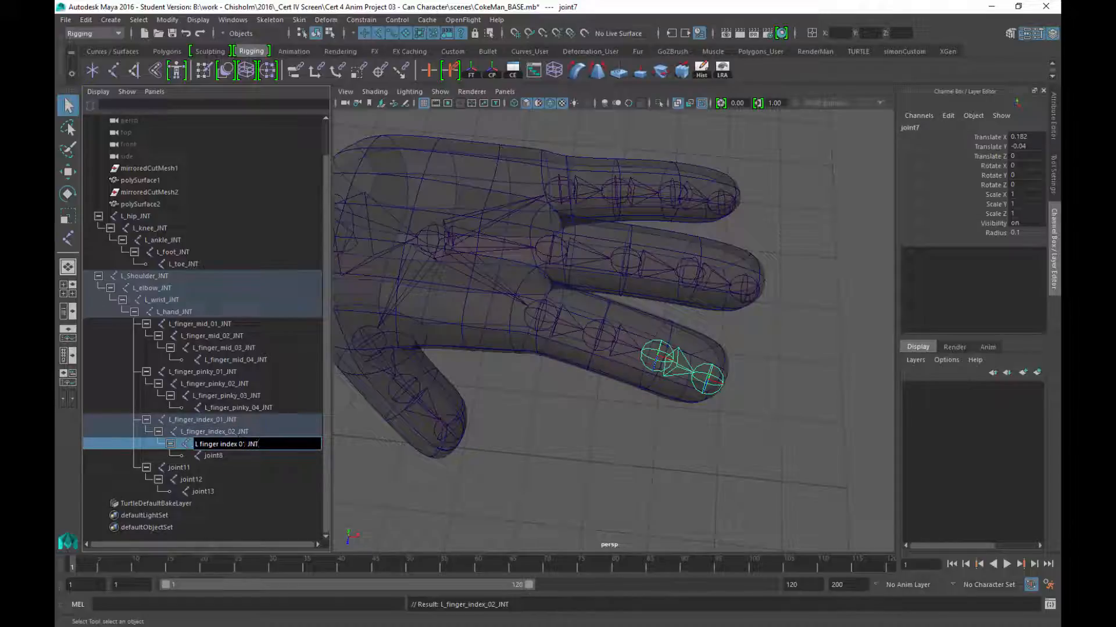
{"action": "type", "text": "3"}
{"action": "key", "text": "Return"}
Step: Rename the index finger's tip joint as L_finger_index_04_JNT, reusing the copied index name
{"action": "double_click", "coordinate": [214, 457]}
{"action": "key", "text": "ctrl+v"}
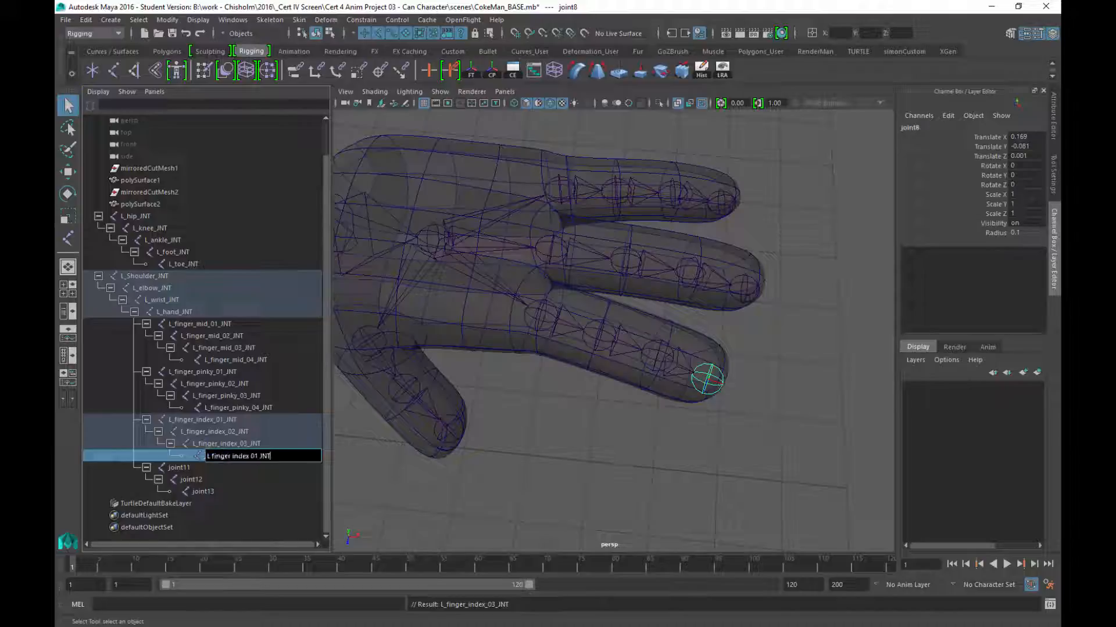
{"action": "left_click_drag", "start_coordinate": [252, 456], "coordinate": [259, 456]}
{"action": "type", "text": "04"}
{"action": "key", "text": "Return"}
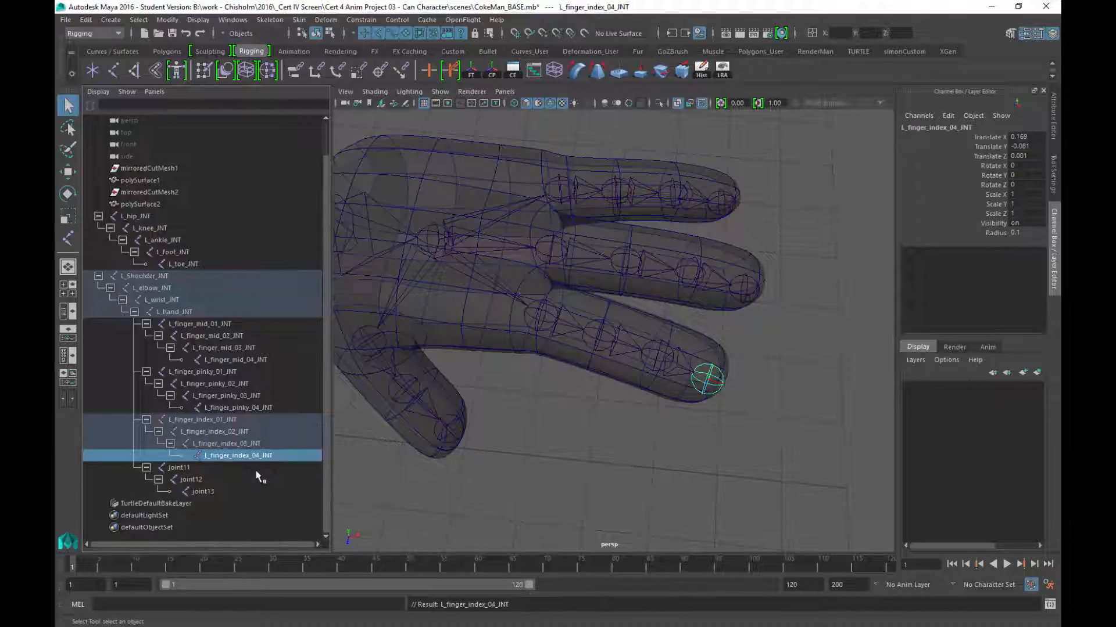
Step: Rename the thumb's base joint as L_thumb_01_JNT, adapting the copied index name, and copy the new name
{"action": "left_click", "coordinate": [213, 466]}
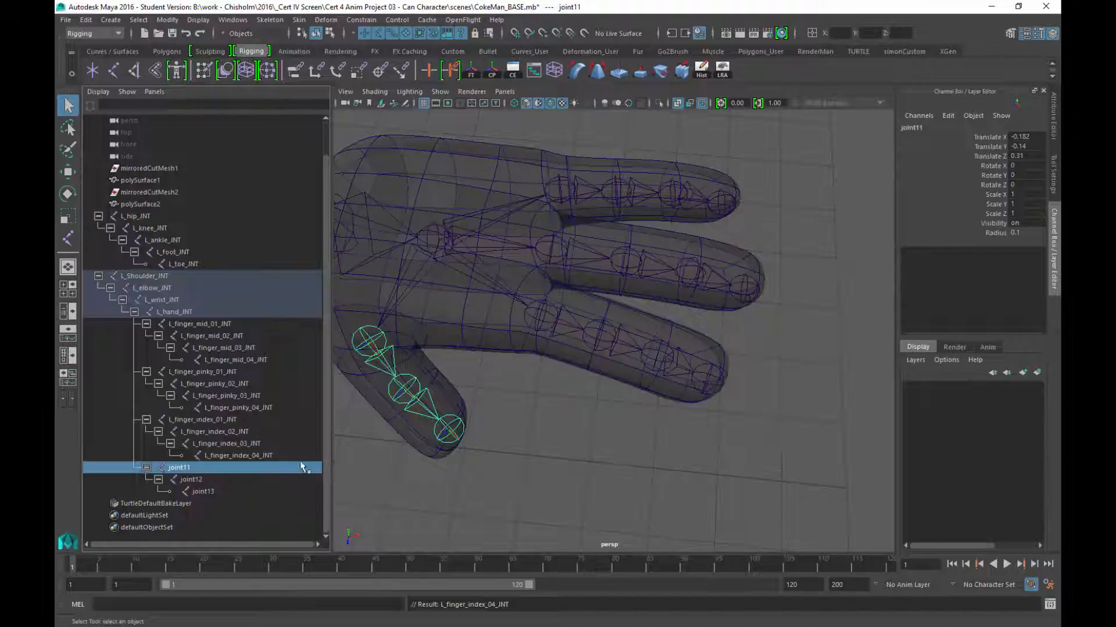
{"action": "double_click", "coordinate": [184, 471]}
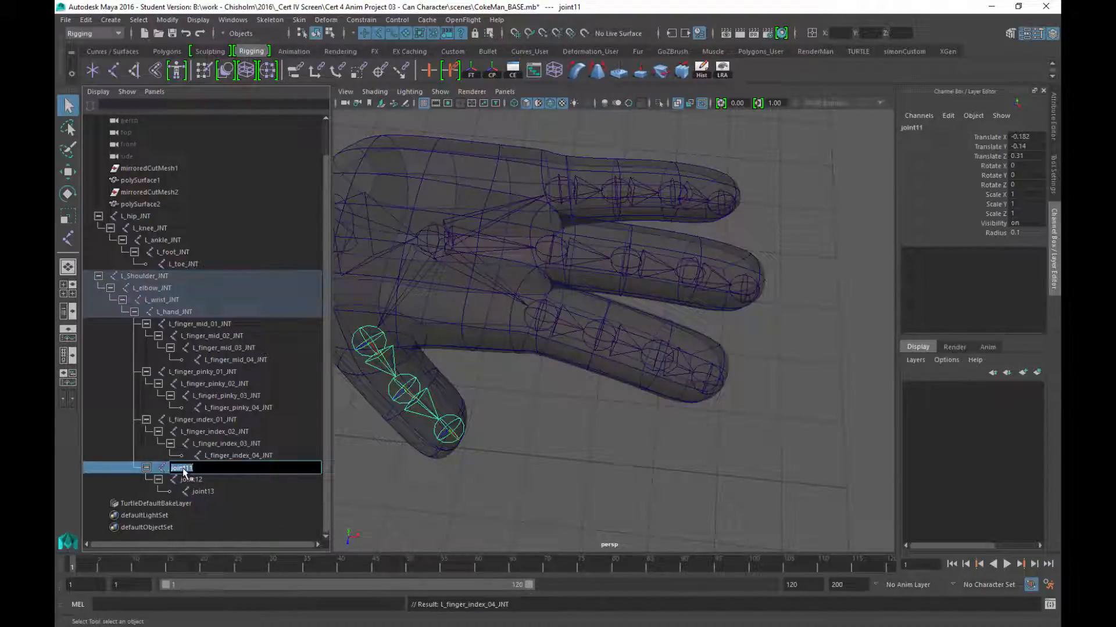
{"action": "key", "text": "ctrl+v"}
{"action": "left_click_drag", "start_coordinate": [172, 467], "coordinate": [212, 467]}
{"action": "type", "text": "L_thu"}
{"action": "type", "text": "mb"}
{"action": "key", "text": "ctrl+a"}
Step: Rename the thumb's middle joint as L_thumb_02_JNT
{"action": "double_click", "coordinate": [193, 480]}
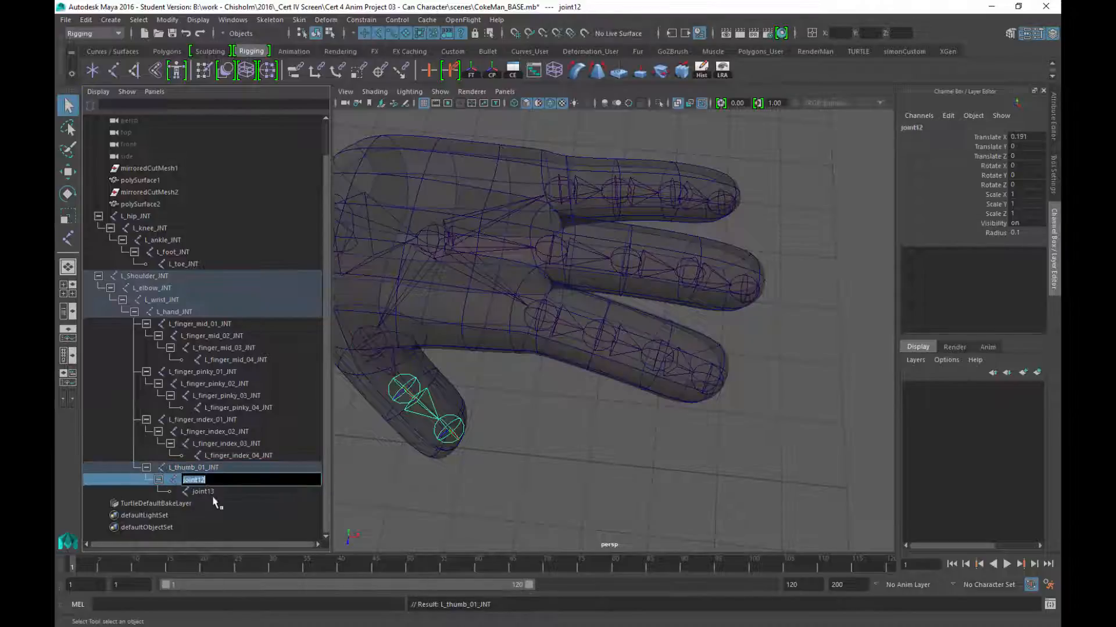
{"action": "key", "text": "BackSpace"}
{"action": "type", "text": "2_JNT"}
Step: Rename the thumb's tip joint as L_thumb_03_JNT and clear the selection
{"action": "double_click", "coordinate": [216, 492]}
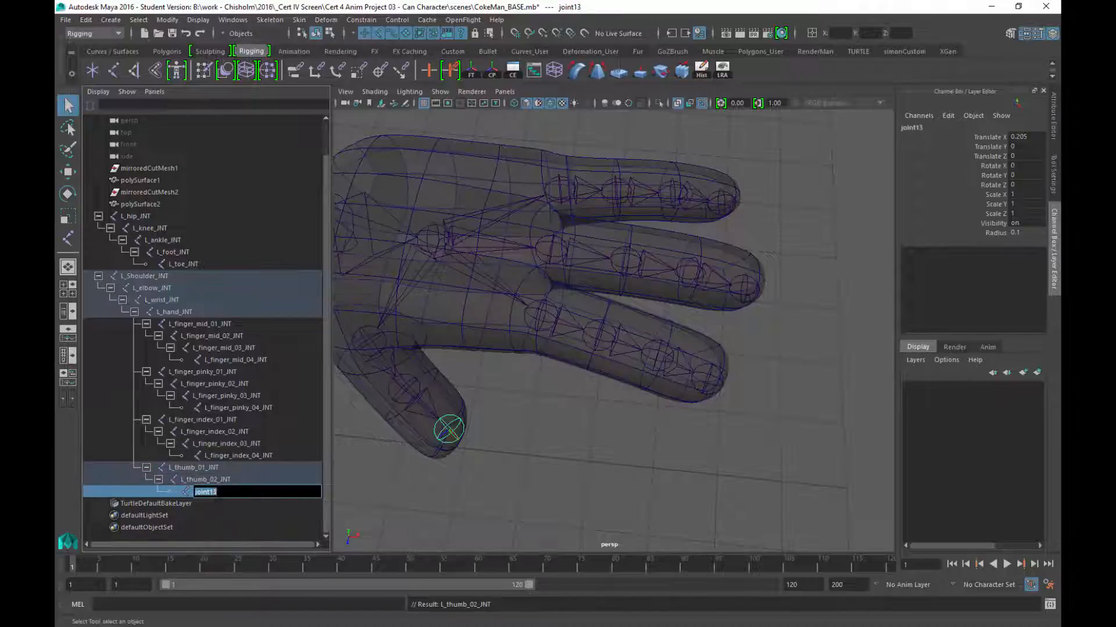
{"action": "type", "text": "L thumb 01 JNT"}
{"action": "type", "text": "3"}
{"action": "key", "text": "Return"}
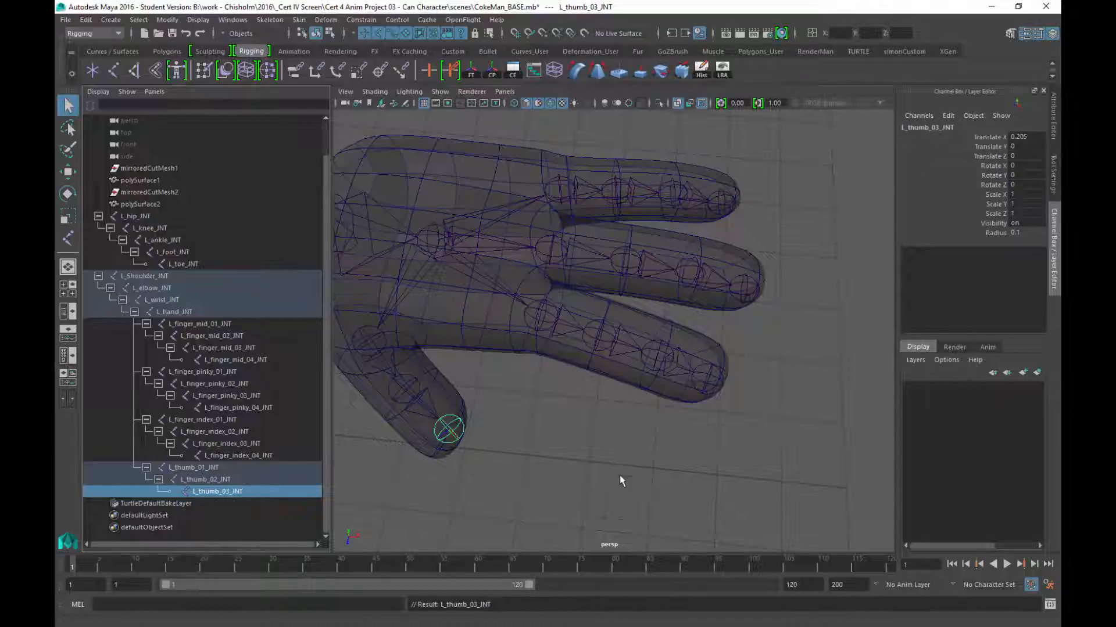
{"action": "right_click_drag", "start_coordinate": [572, 366], "coordinate": [465, 313], "text": "alt"}
{"action": "left_click", "coordinate": [603, 477]}
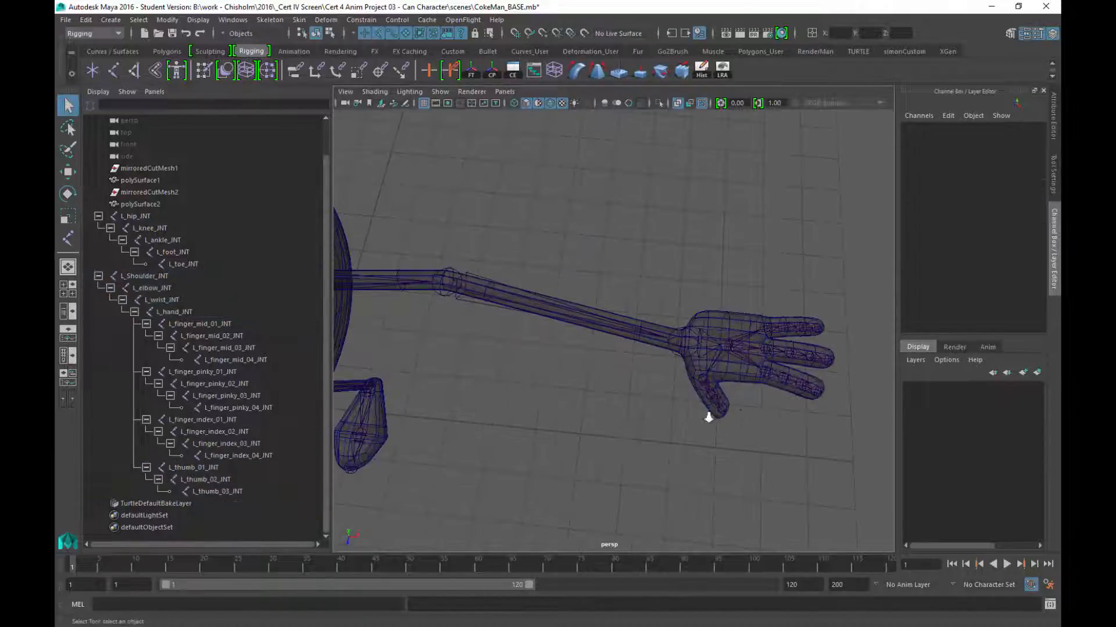